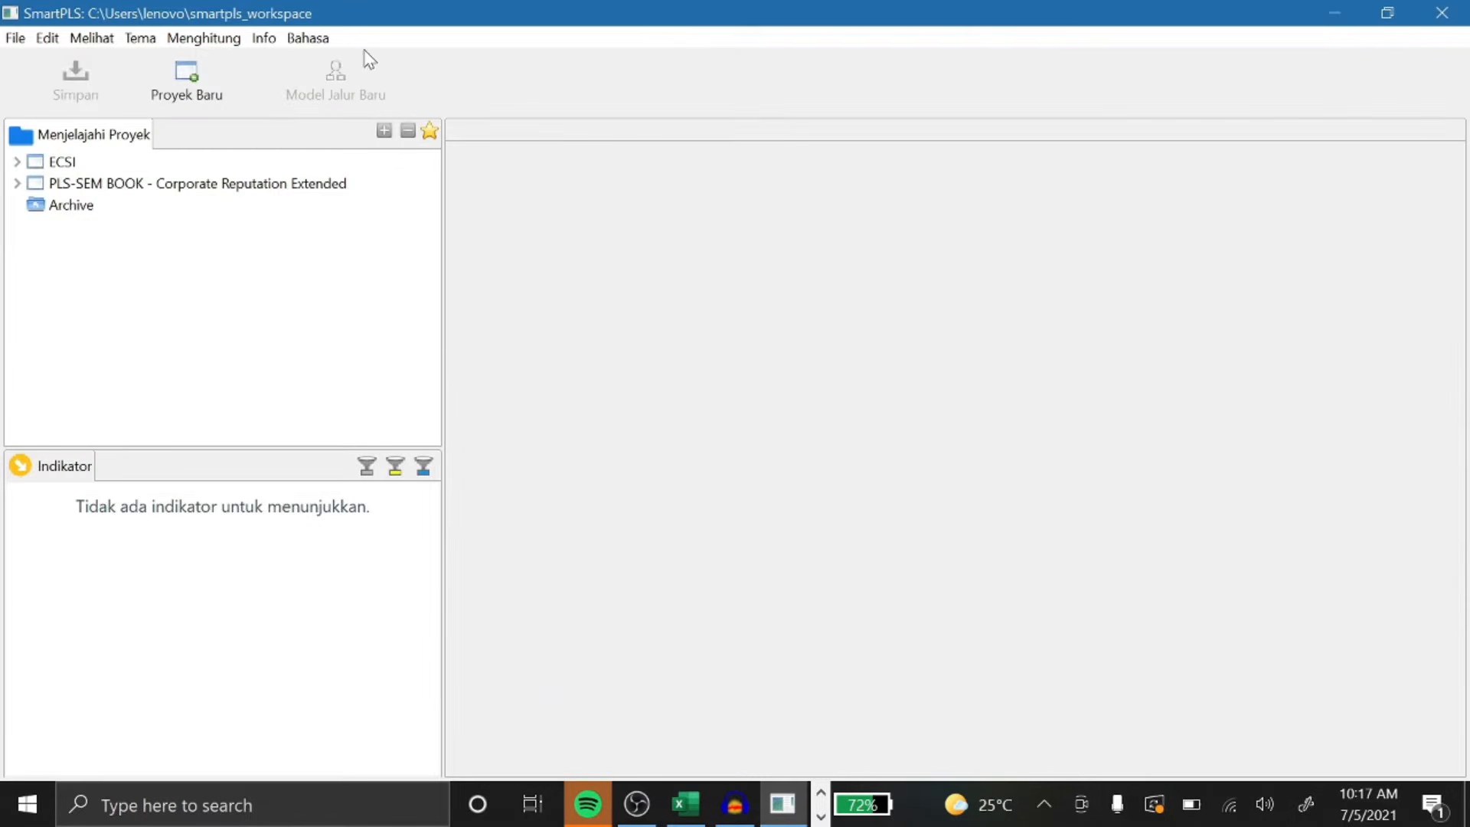
Create a new project named data1.
left_click(186, 83)
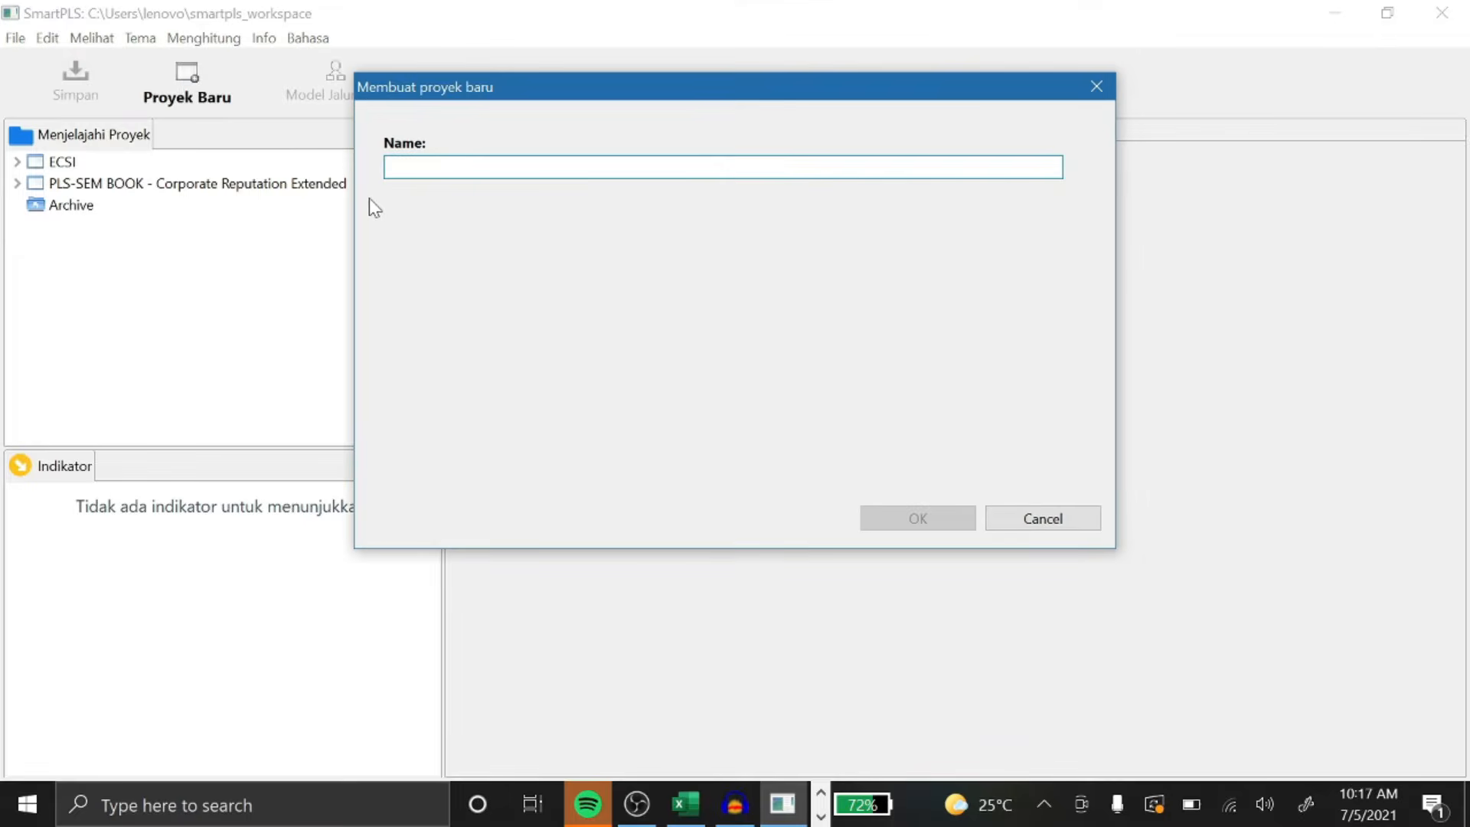
type("da")
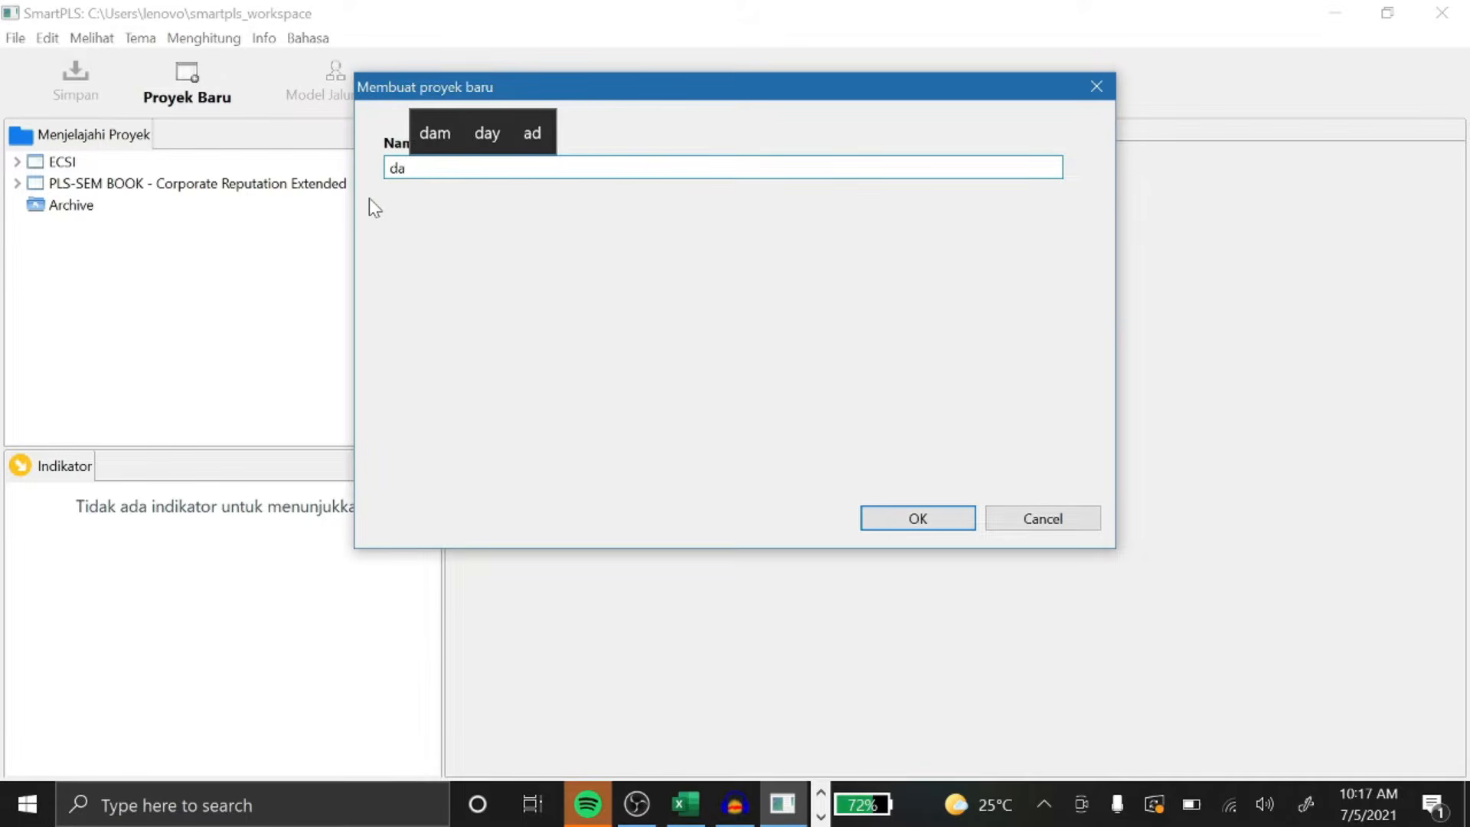
type("ta")
key("BackSpace")
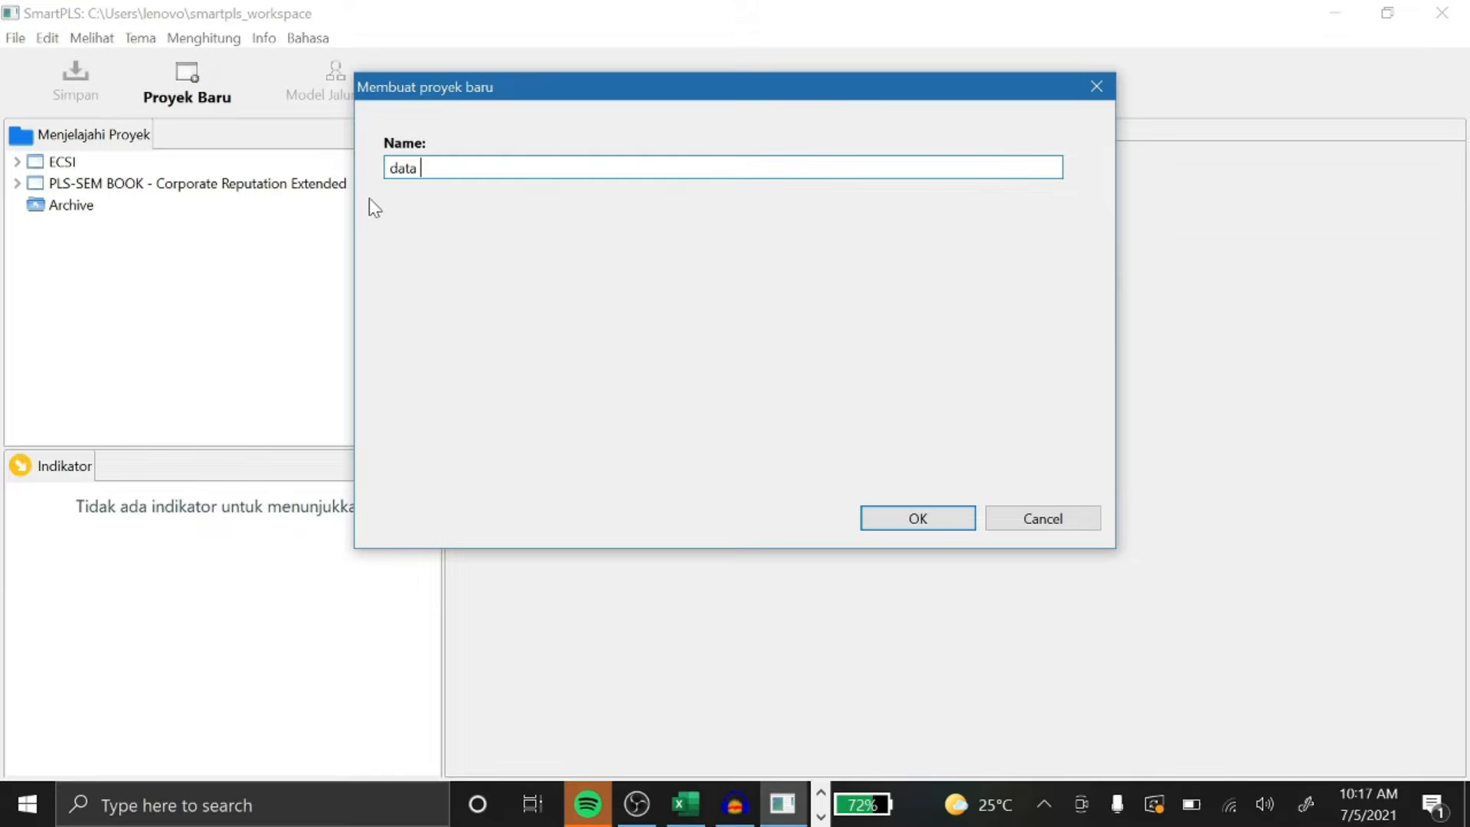
type("1")
key("Return")
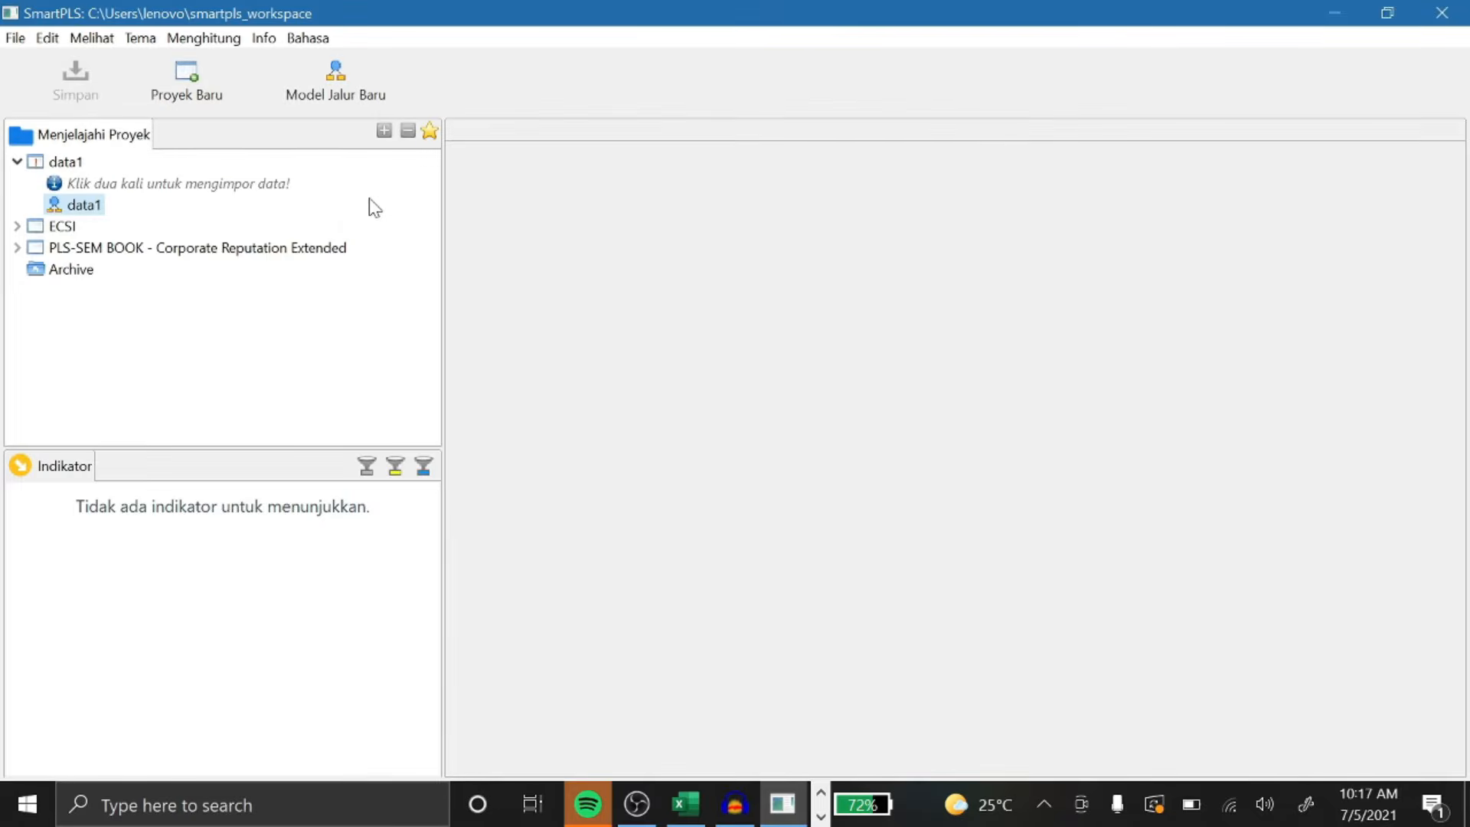
Import the first CONTOH CSV data file into the data1 project, keeping the name CONTOH CSV.
left_click(123, 186)
double_click(122, 186)
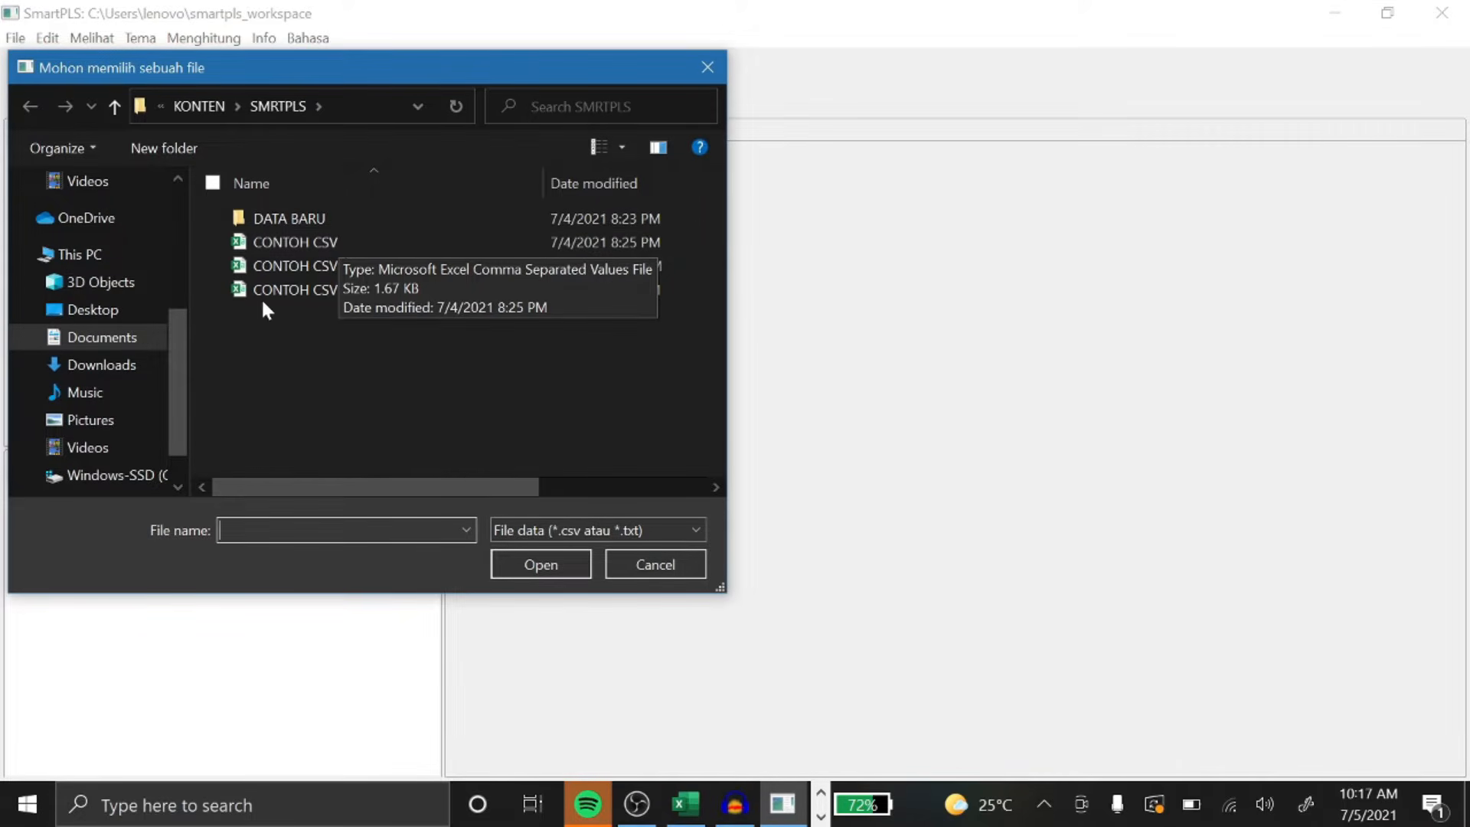
left_click(318, 243)
left_click(522, 567)
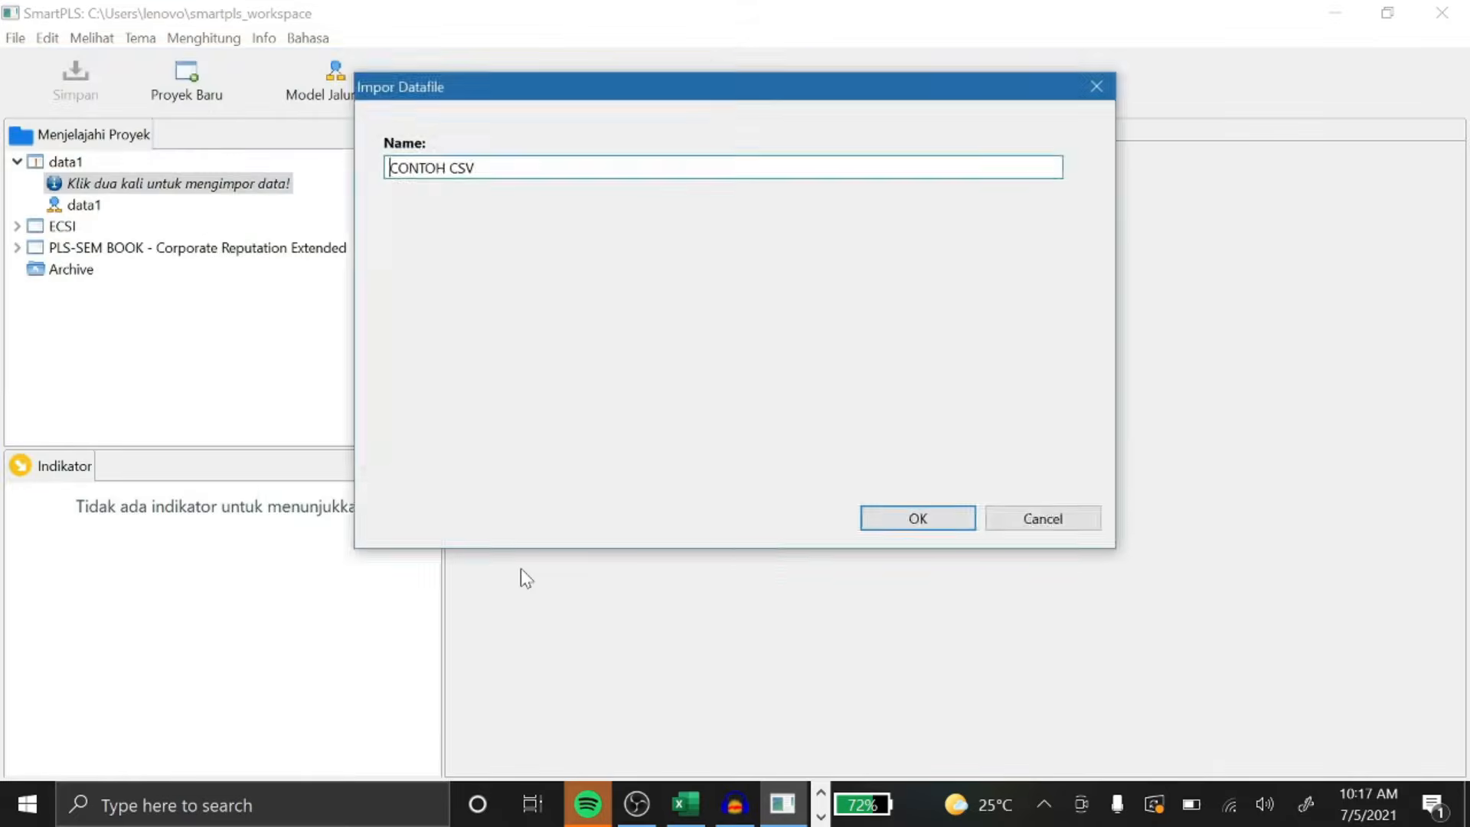
key("Return")
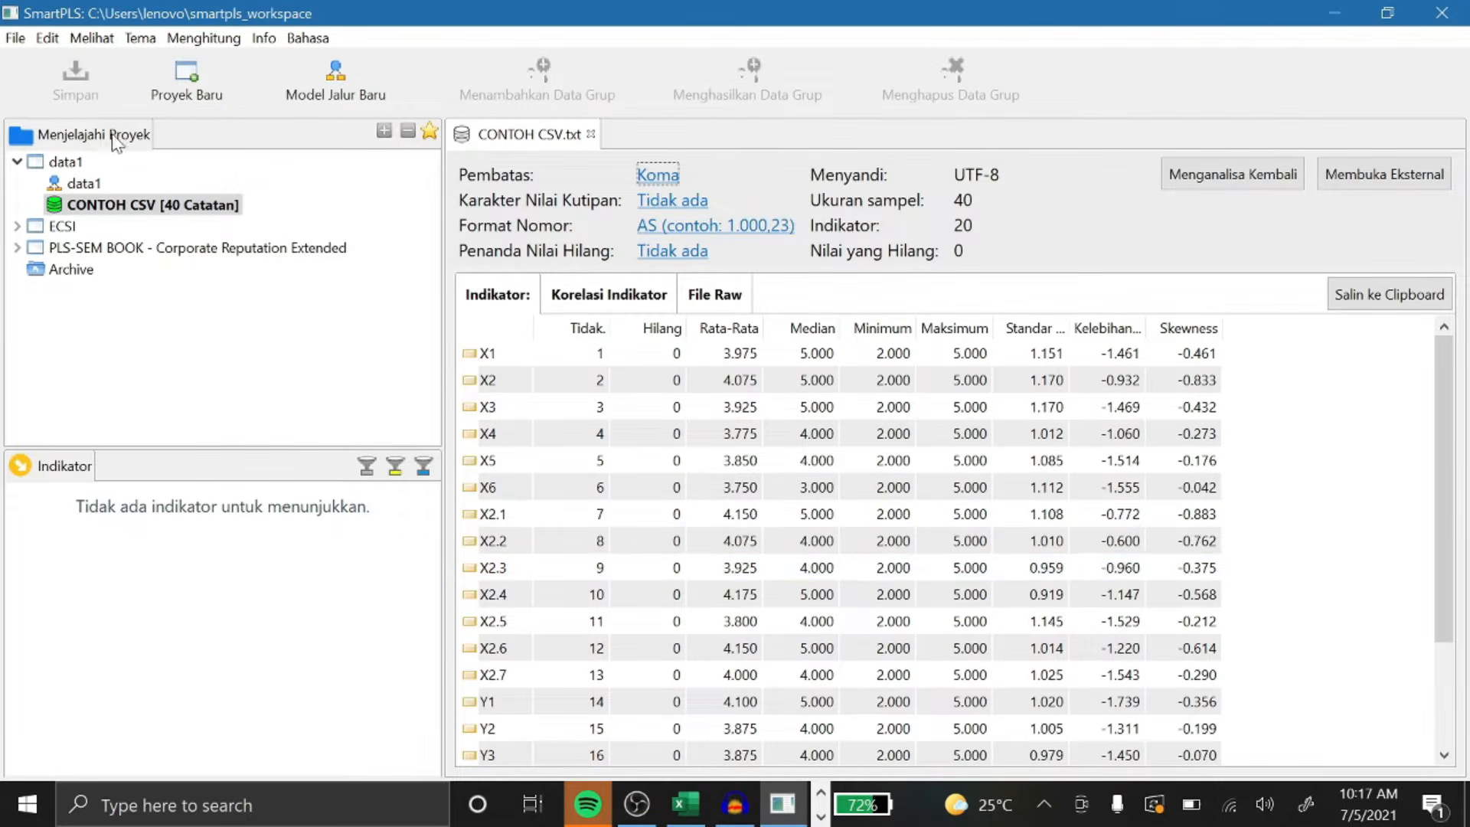
Open the data1 path model and add a latent variable with indicators X1 to X6 in the canvas's upper left area.
left_click(78, 184)
double_click(79, 185)
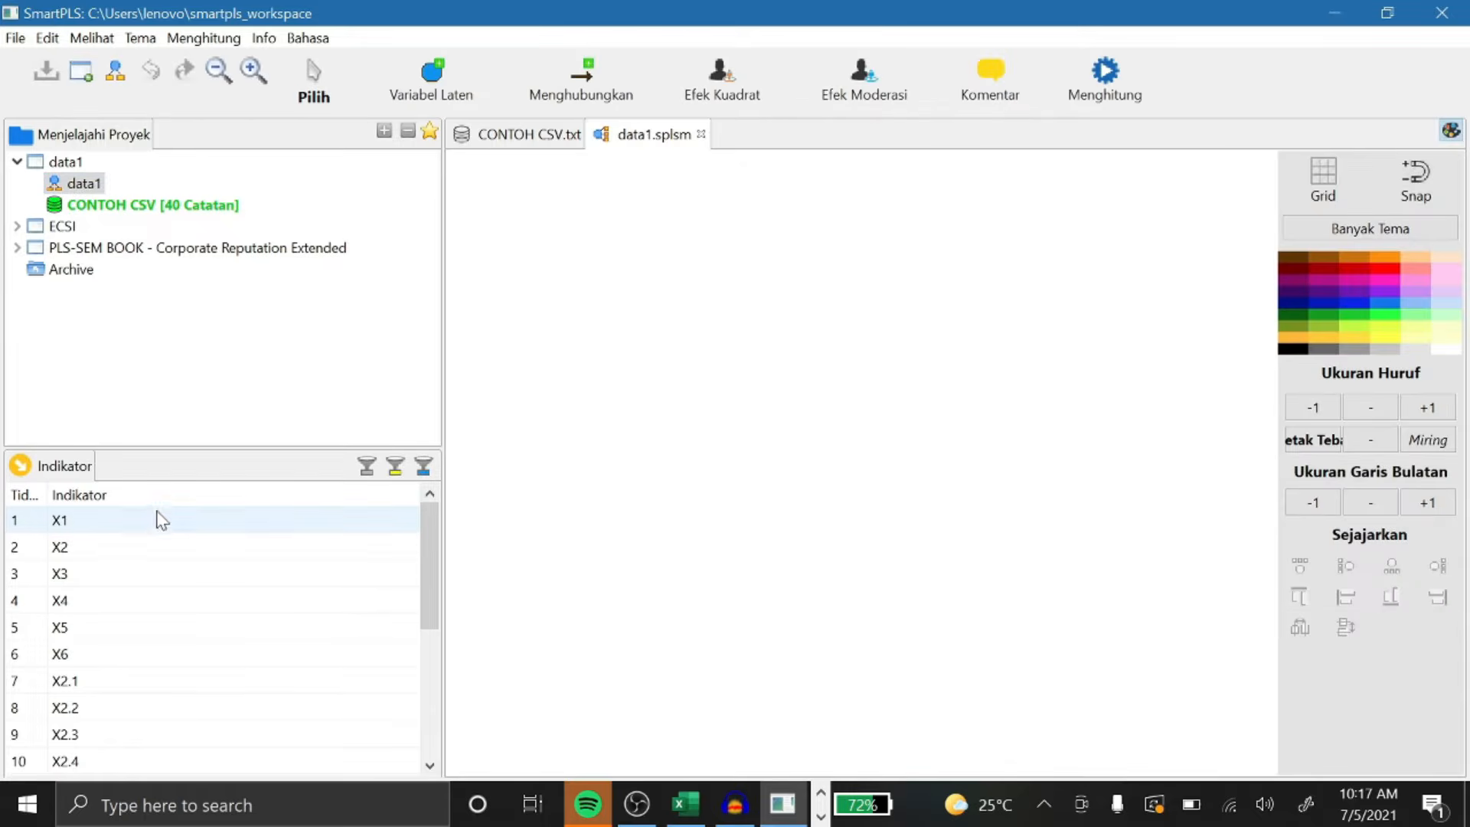
left_click(142, 517)
key("shift+Down")
key("shift+Down")
key("shift+Down")
key("shift+Down")
key("shift+Down")
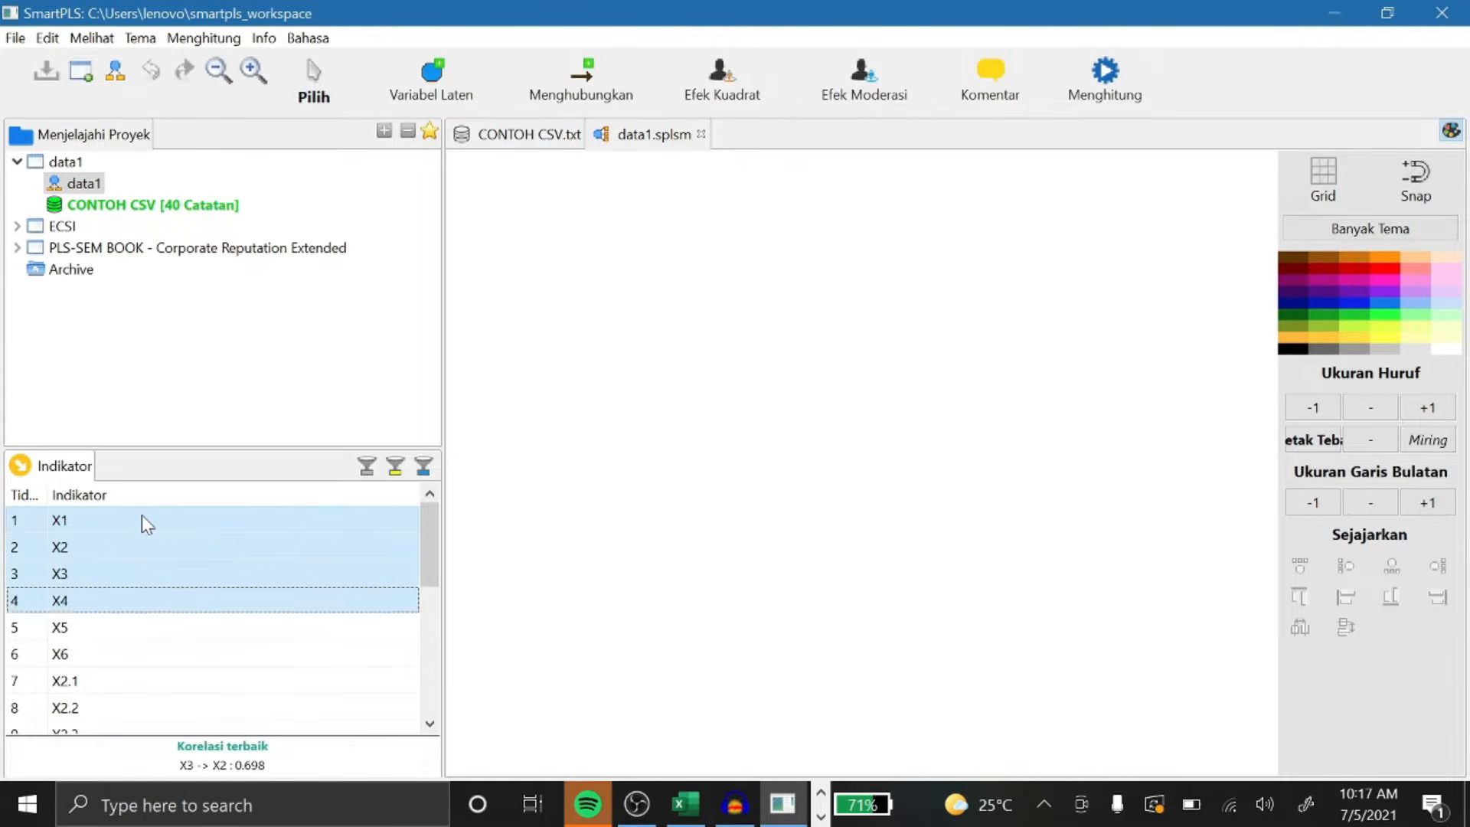
left_click_drag(70, 546, 673, 201)
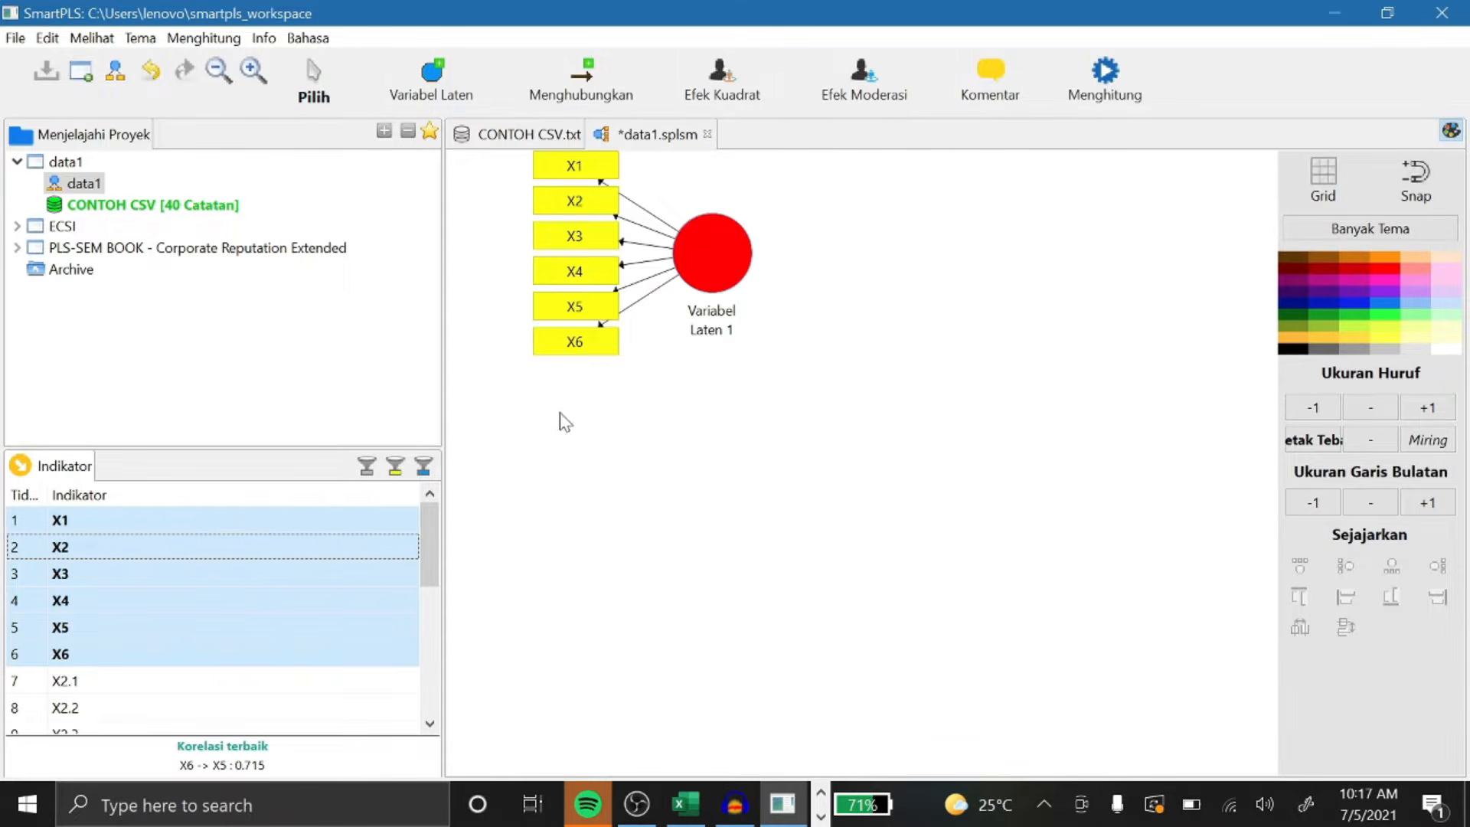
left_click(727, 297)
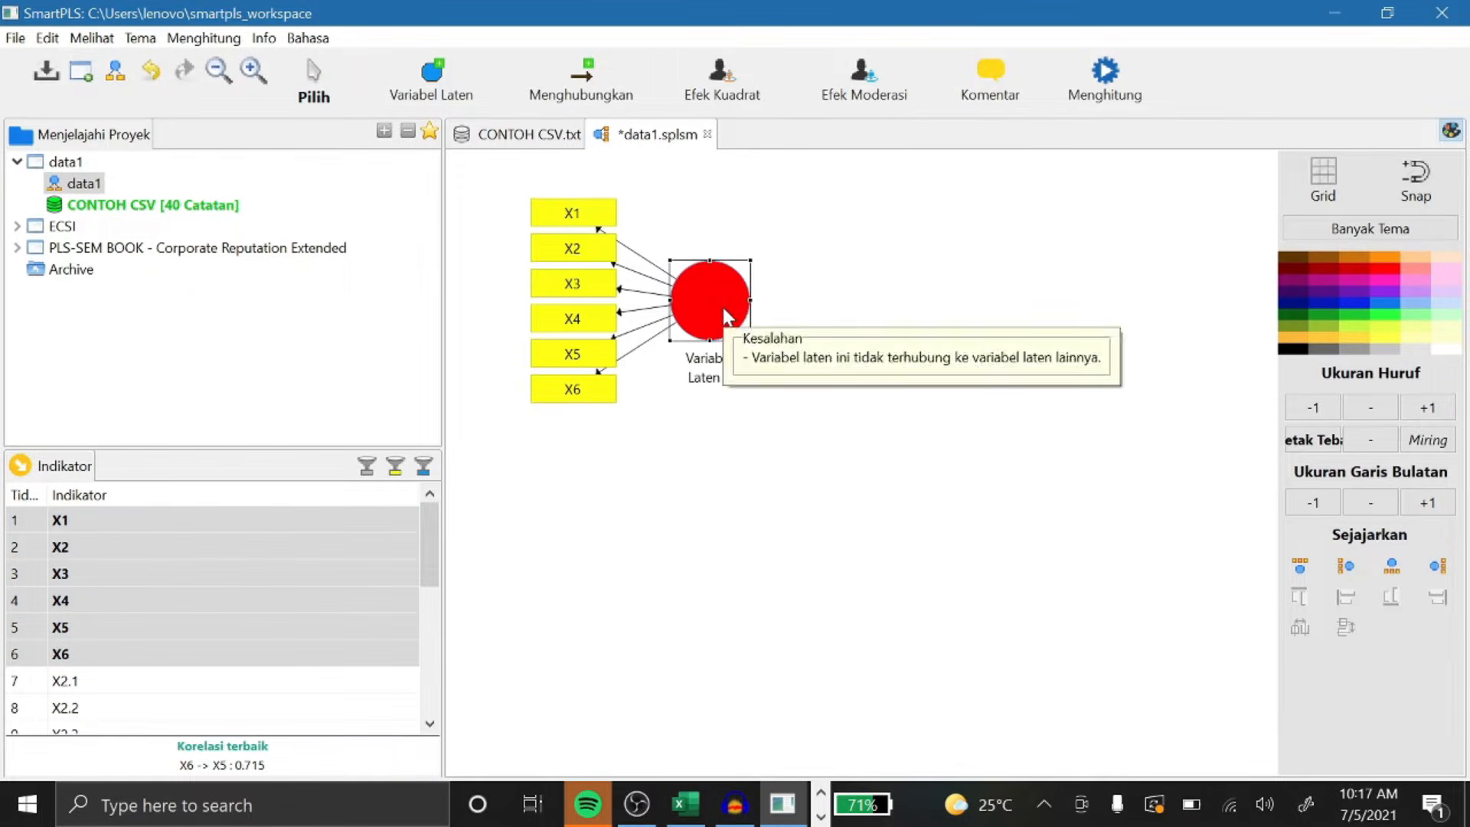
Add a second latent variable with indicators X2.1 to X2.7 below the first one.
left_click_drag(429, 574, 426, 607)
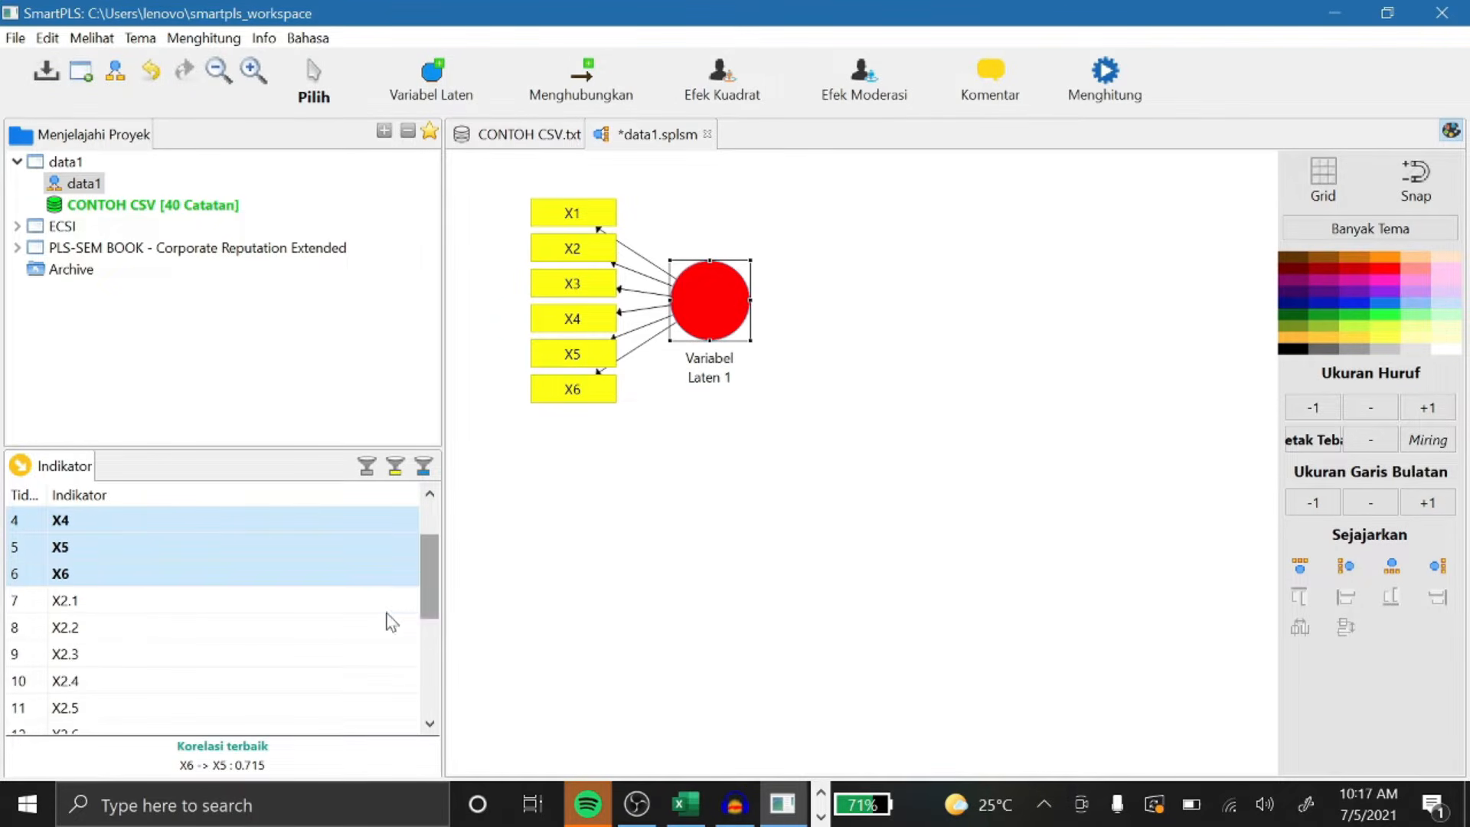
left_click(272, 610)
key("shift+Down")
key("shift+Down")
key("shift+Down")
key("shift+Down")
key("shift+Down")
key("shift+Down")
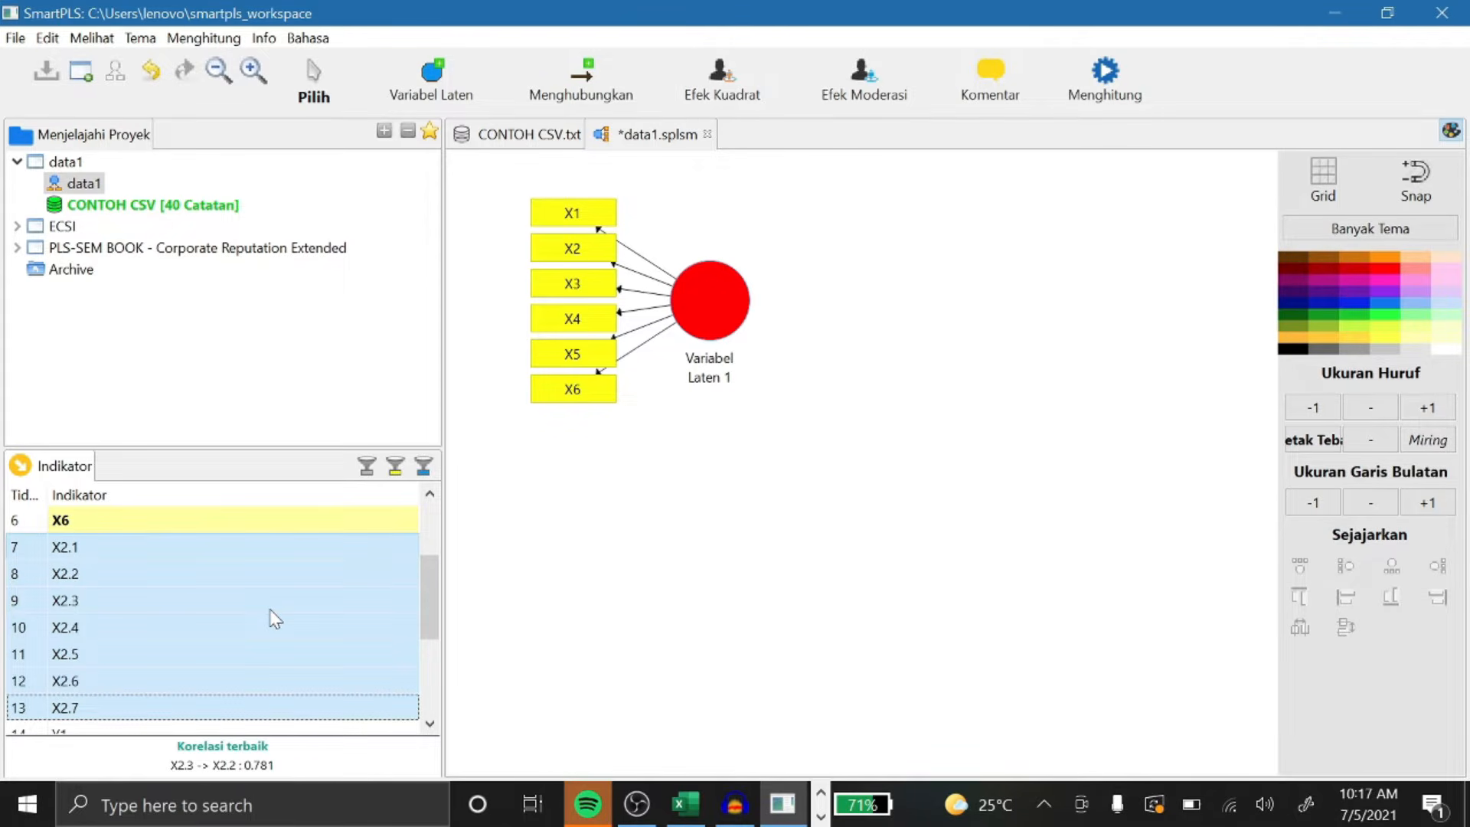
left_click_drag(92, 574, 681, 522)
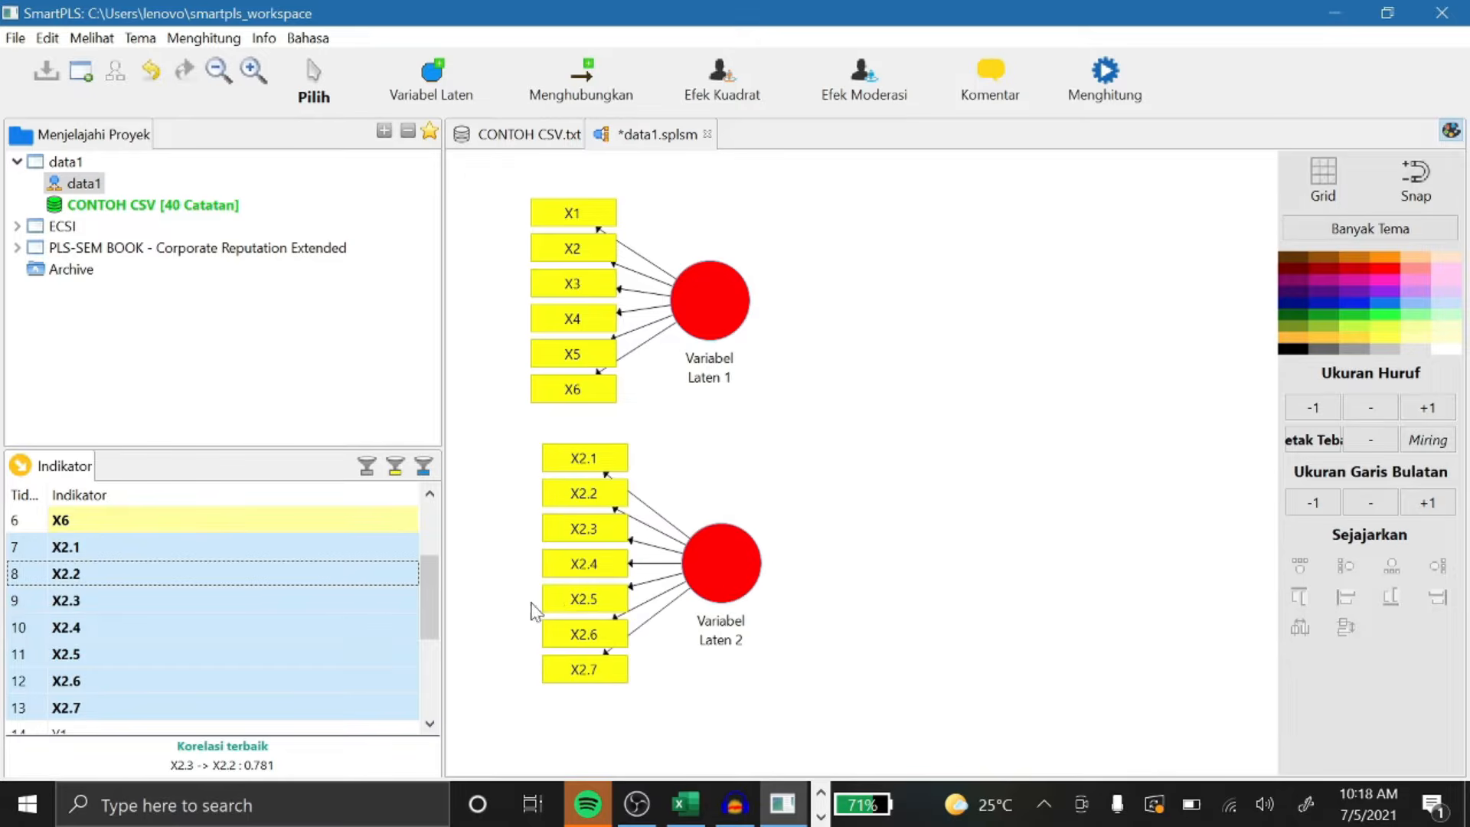
Add a third latent variable with indicators Y1 to Y7 on the right side of the model canvas.
left_click_drag(431, 597, 429, 657)
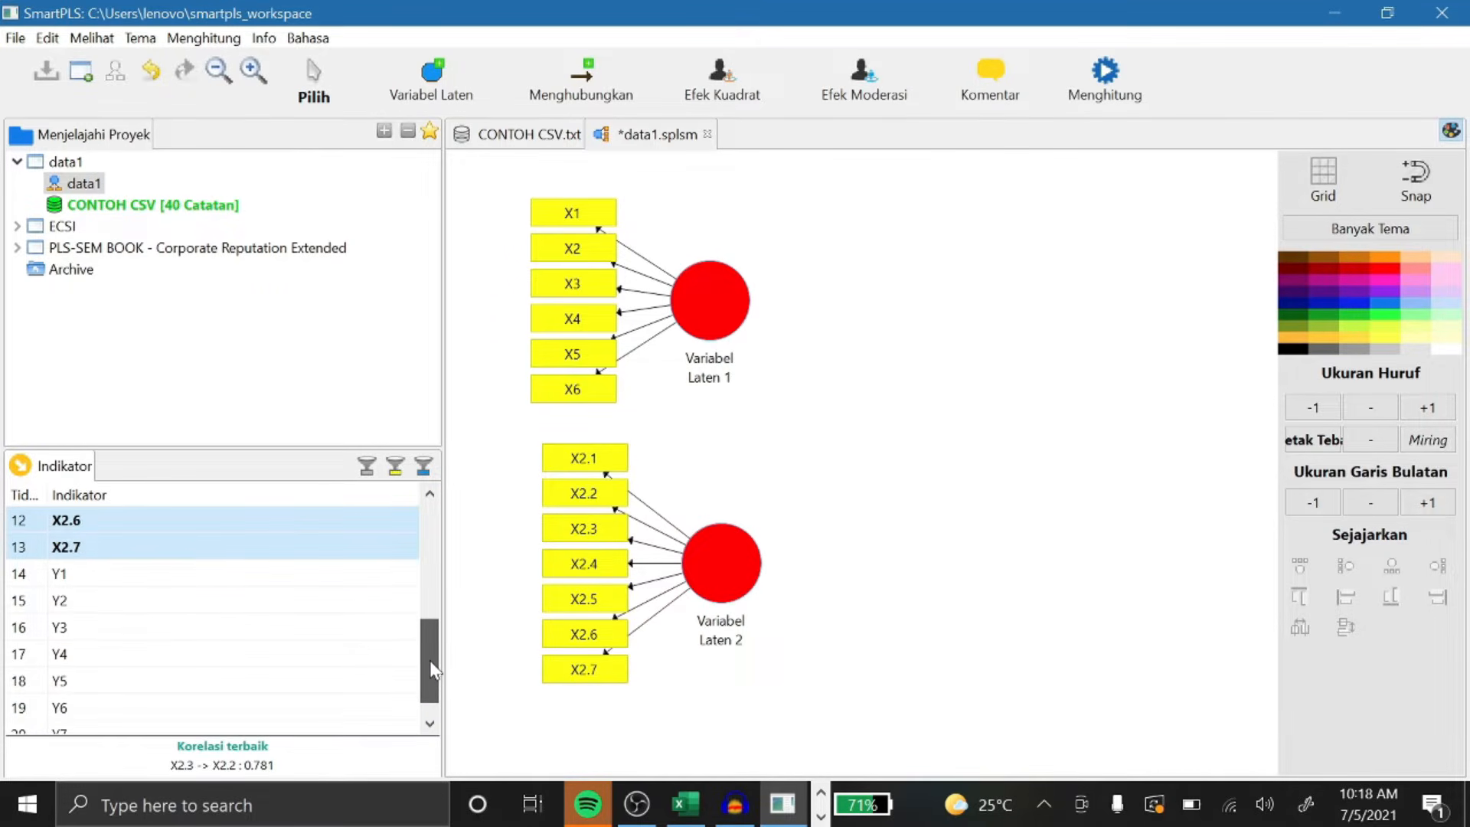
left_click(288, 576)
key("shift+Down")
key("shift+Down")
key("shift+Down")
key("shift+Down")
key("shift+Down")
key("shift+Down")
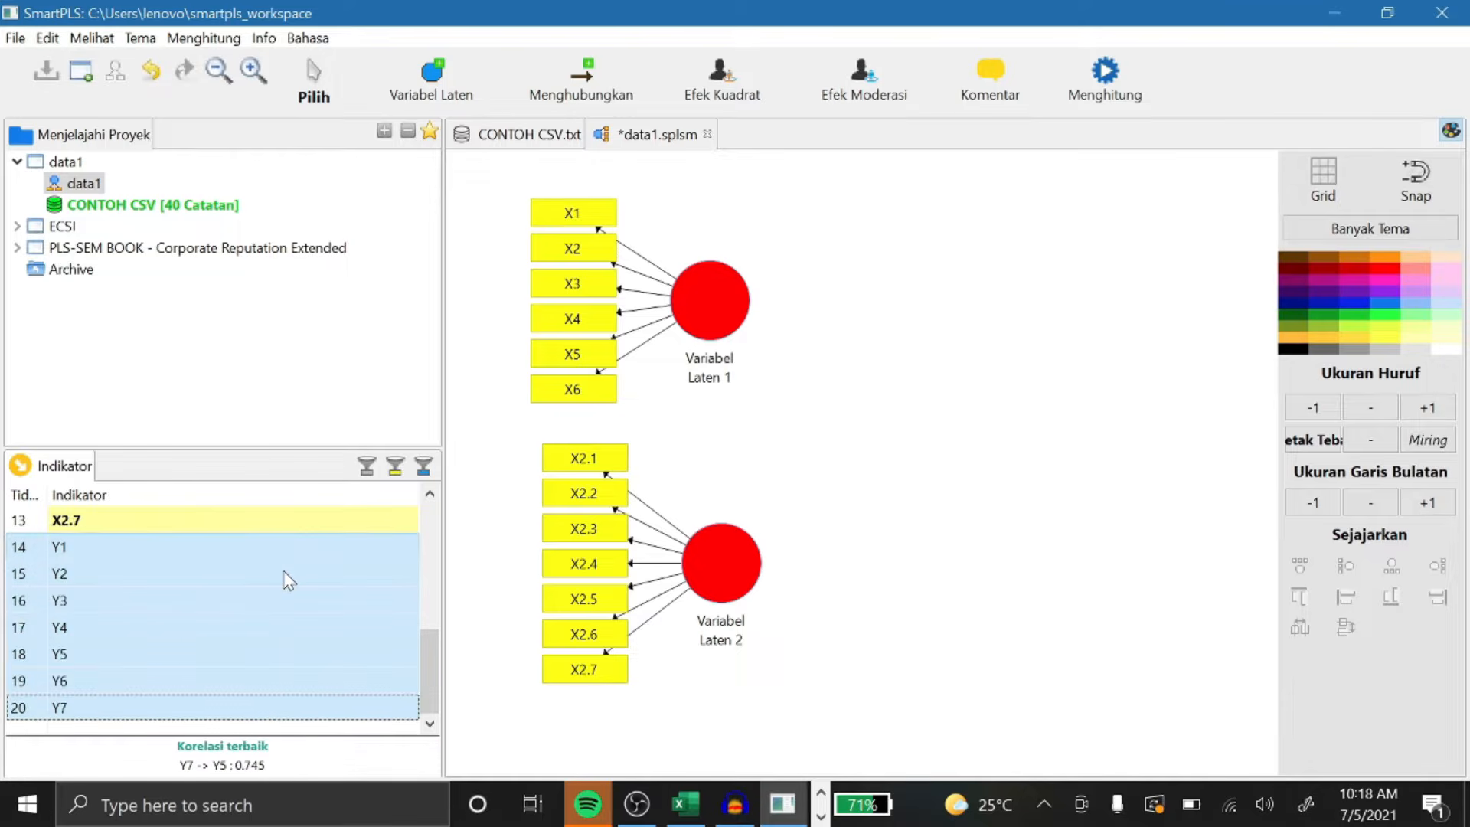
left_click_drag(115, 588, 1043, 345)
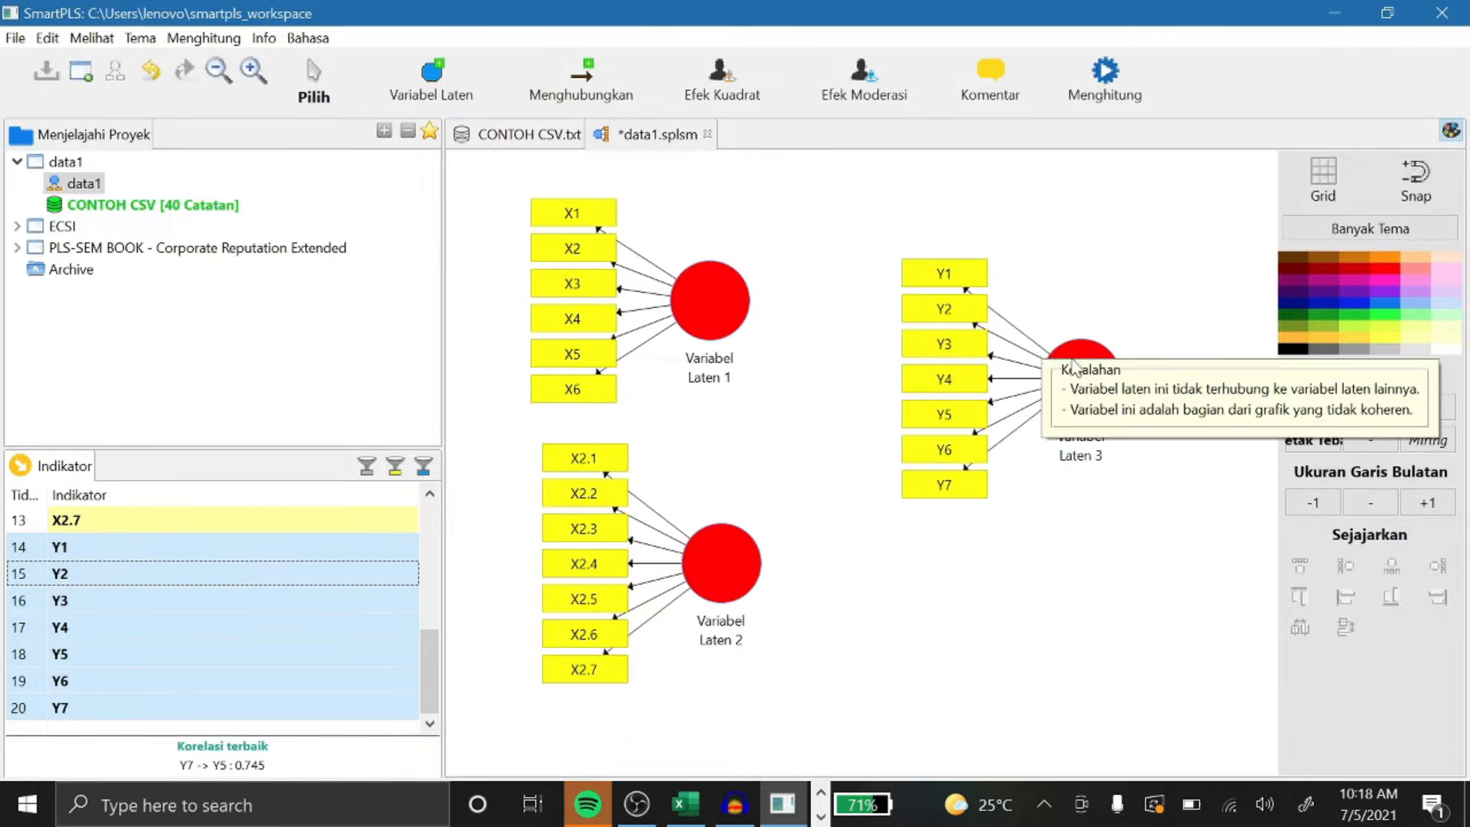
Align the Y indicators to the right of their latent variable and move the construct closer to the X constructs.
right_click(1078, 370)
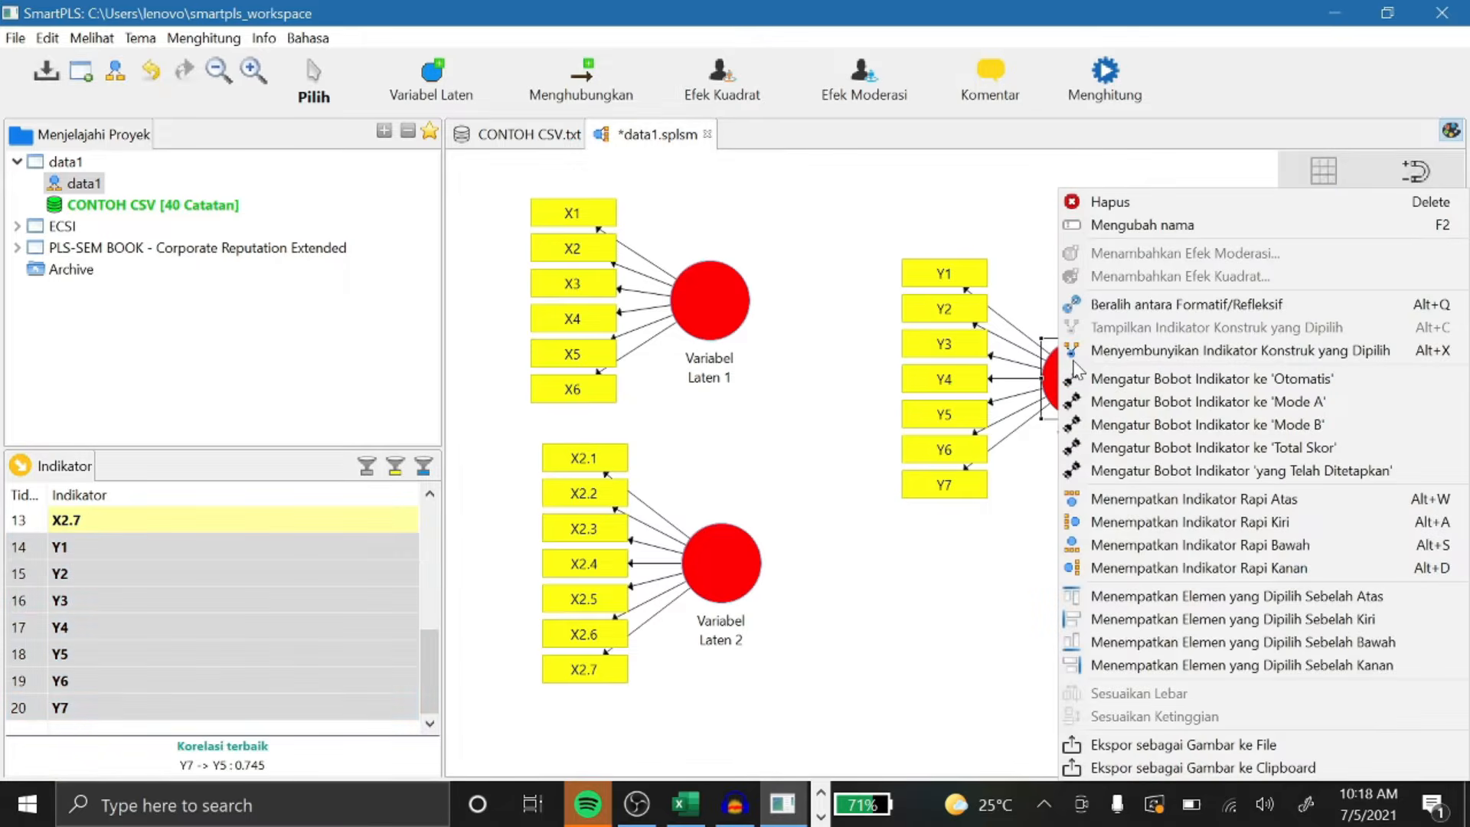
left_click(1077, 570)
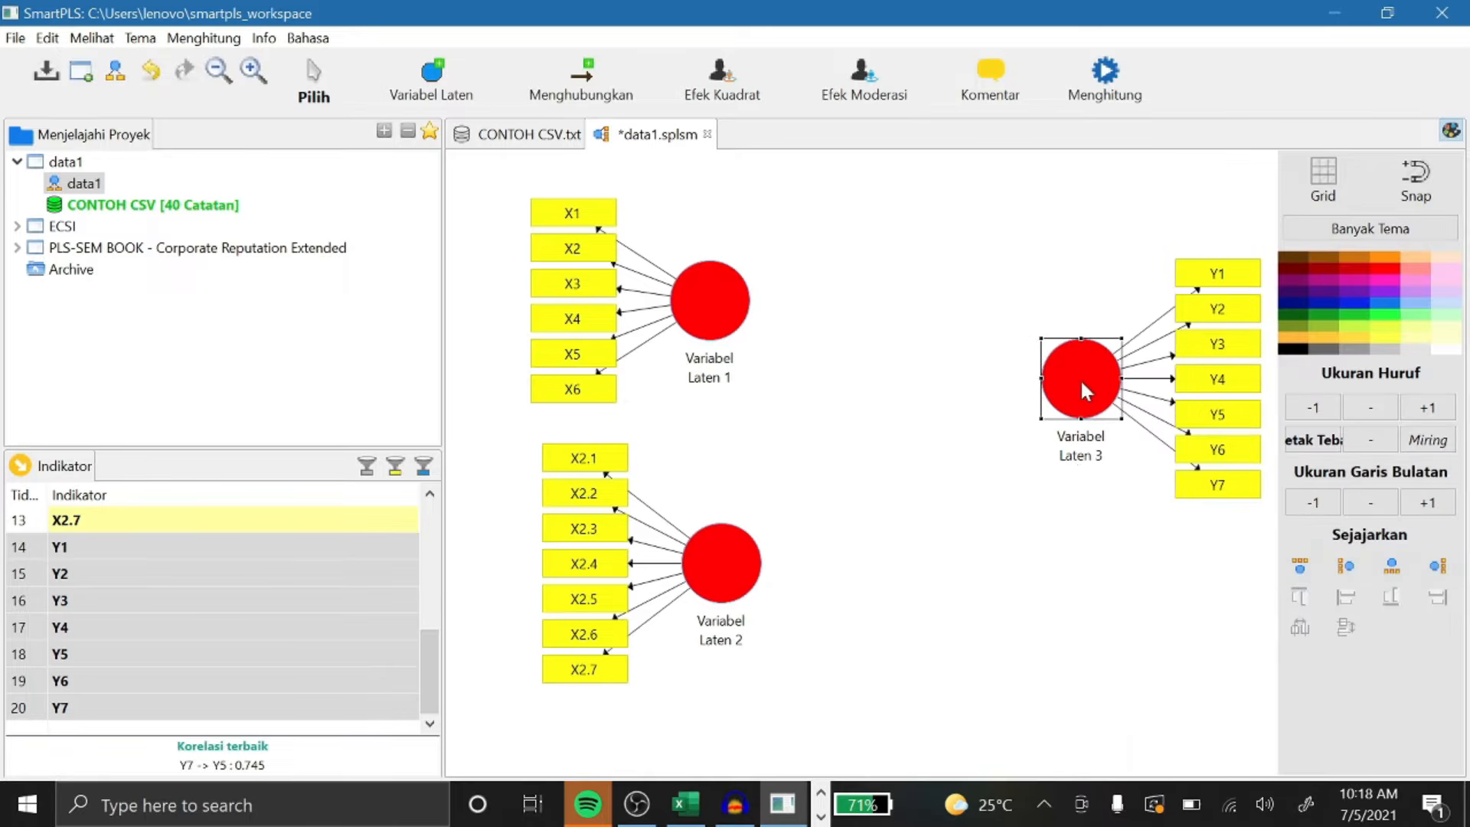
left_click_drag(1079, 378, 972, 398)
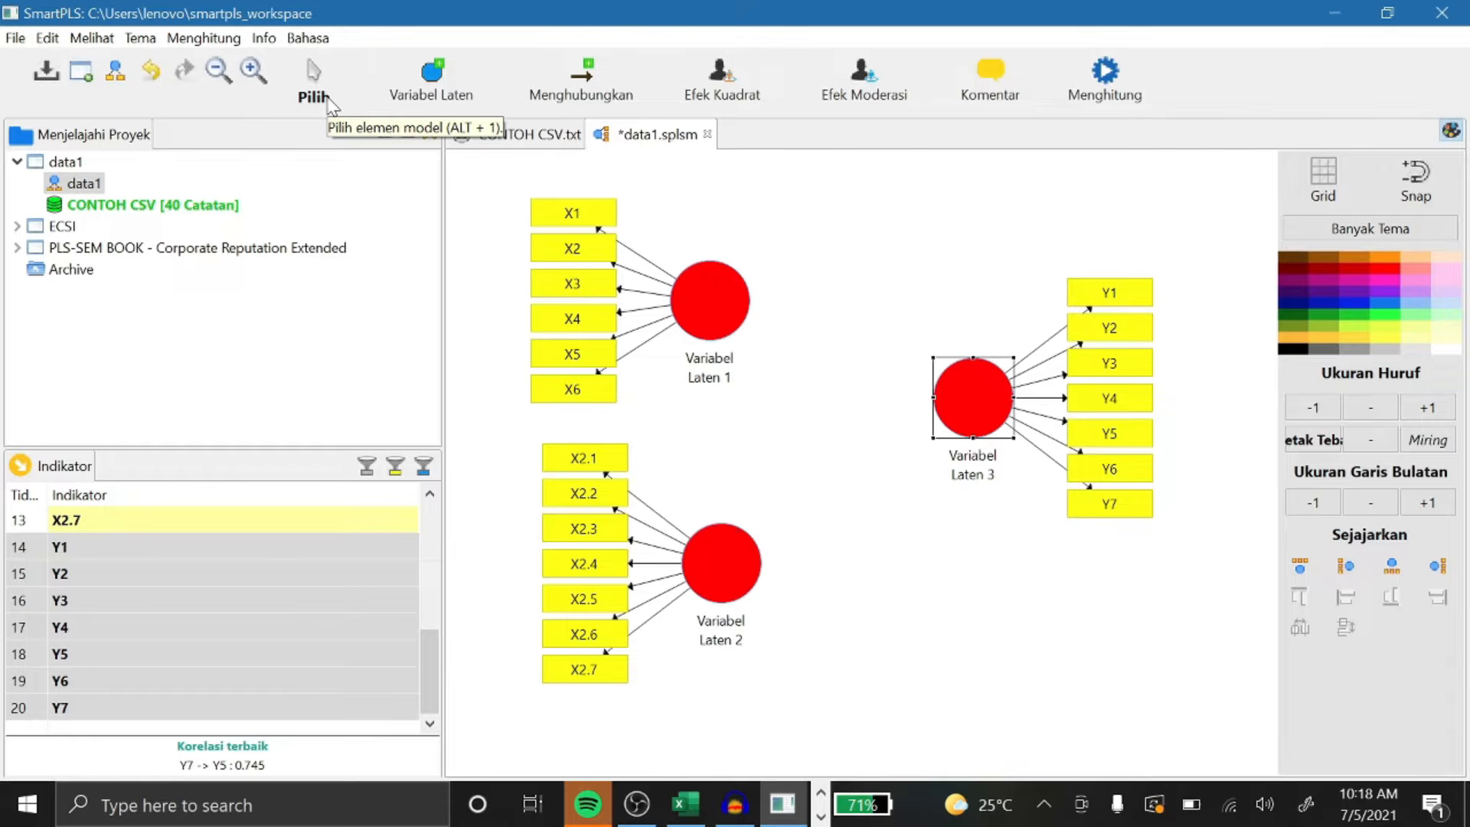
Connect the X1–X6 and X2.1–X2.7 latent variables to the Y latent variable with paths, and return to selection mode.
left_click(597, 98)
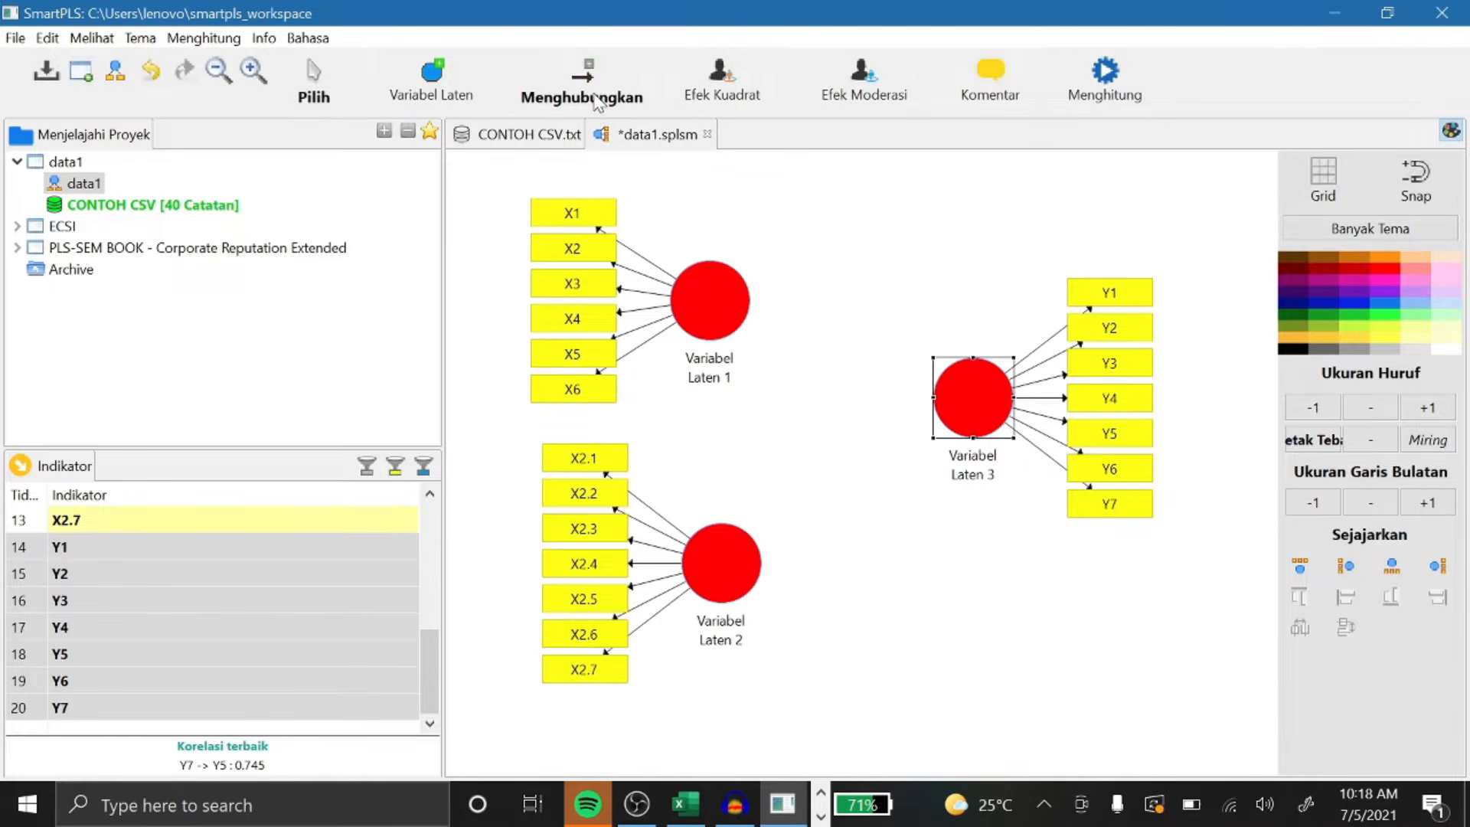
left_click_drag(720, 302, 974, 398)
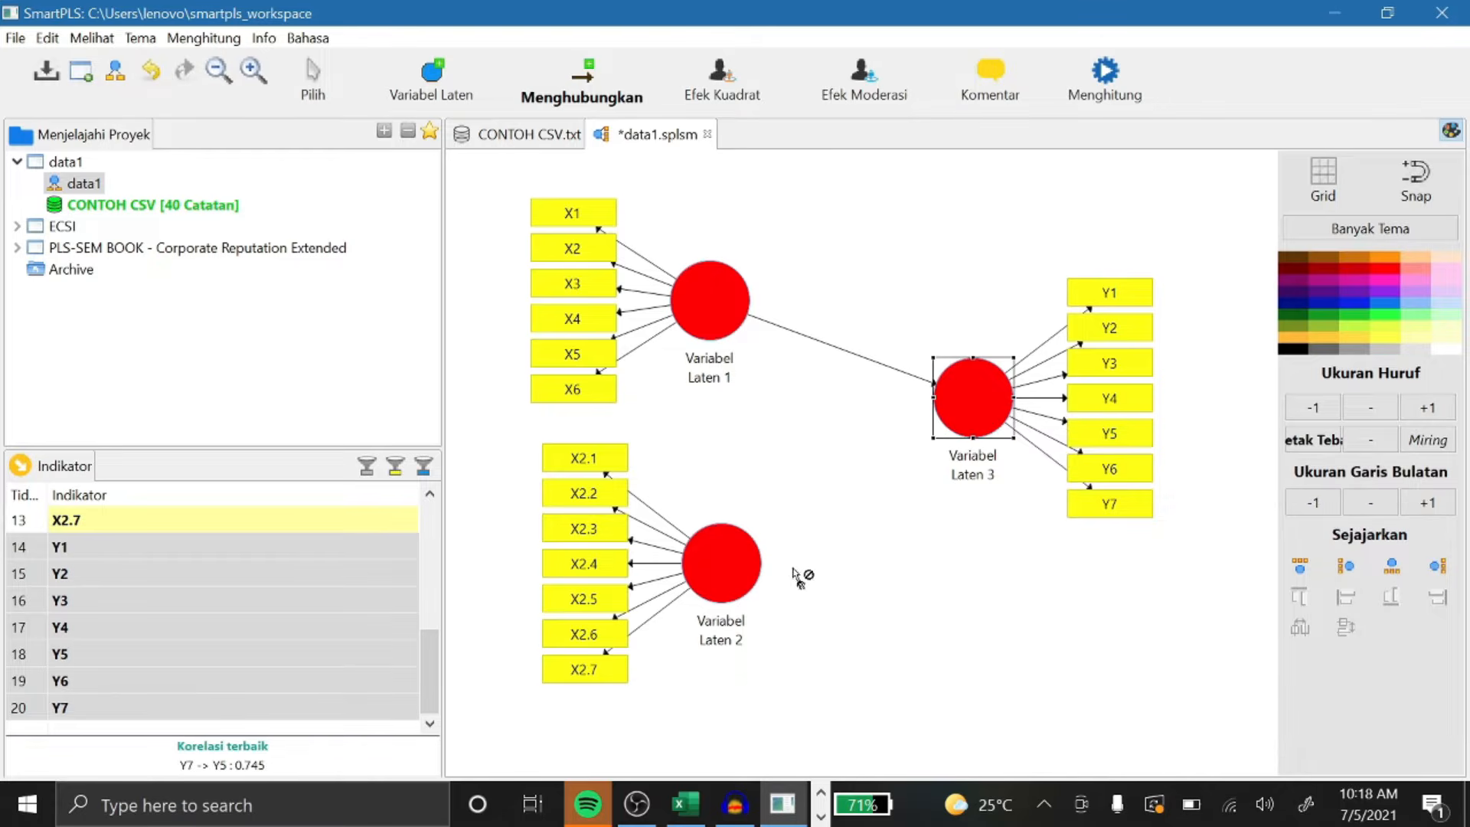
left_click_drag(714, 564, 965, 413)
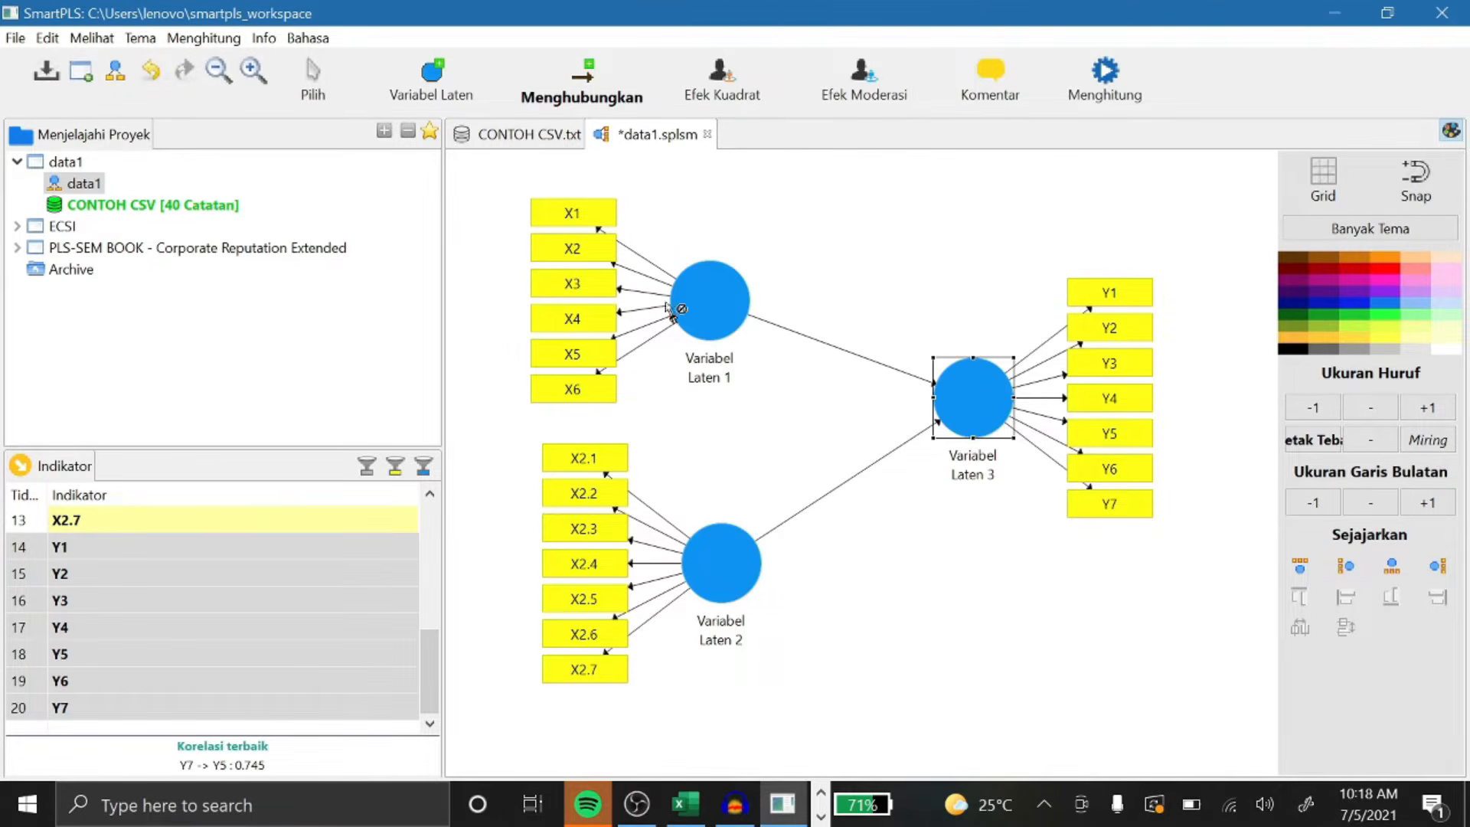
left_click(316, 75)
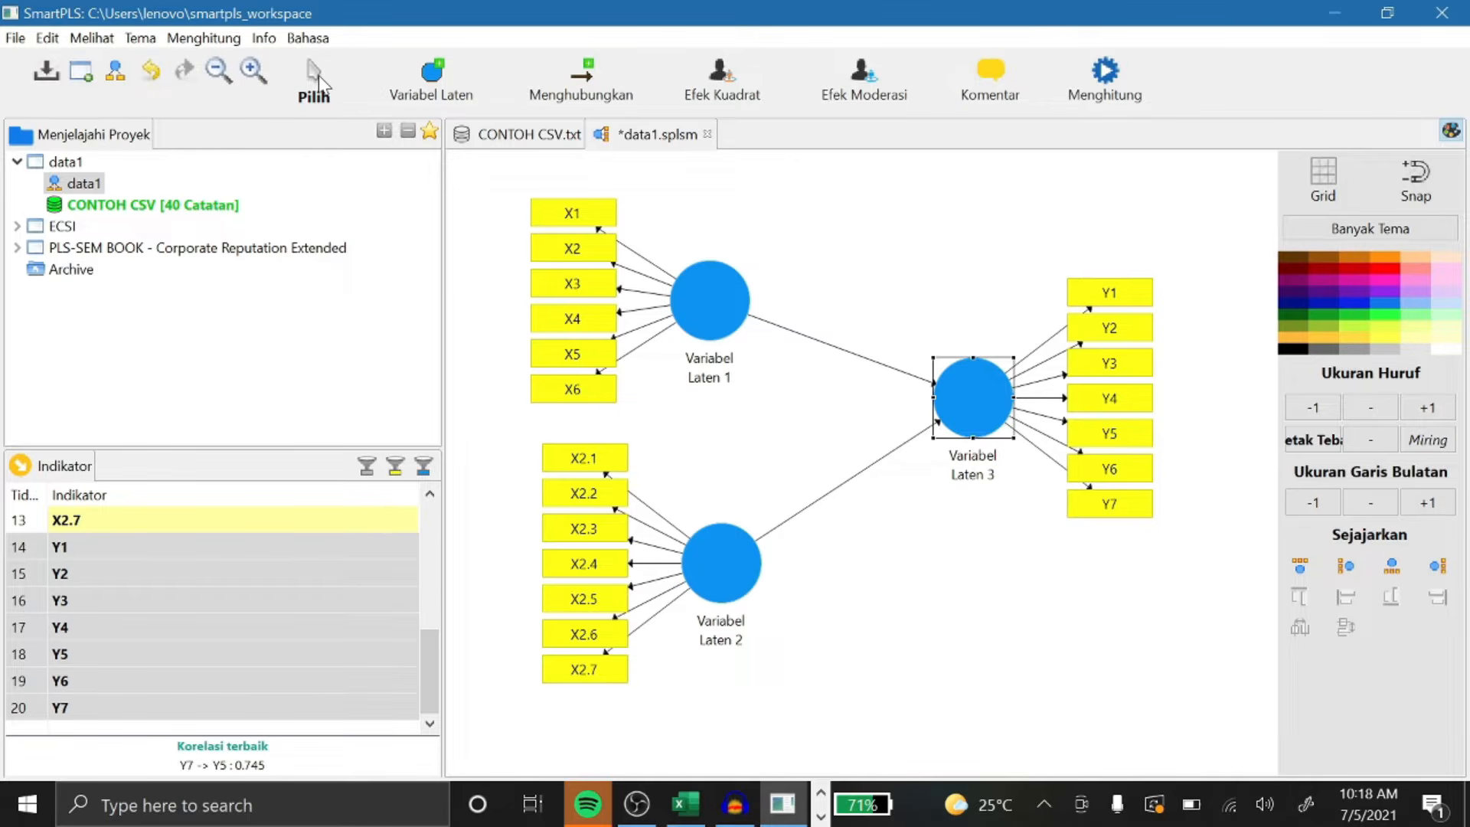
Run the PLS Algorithm calculation and show its results on the data1 path model.
left_click(215, 32)
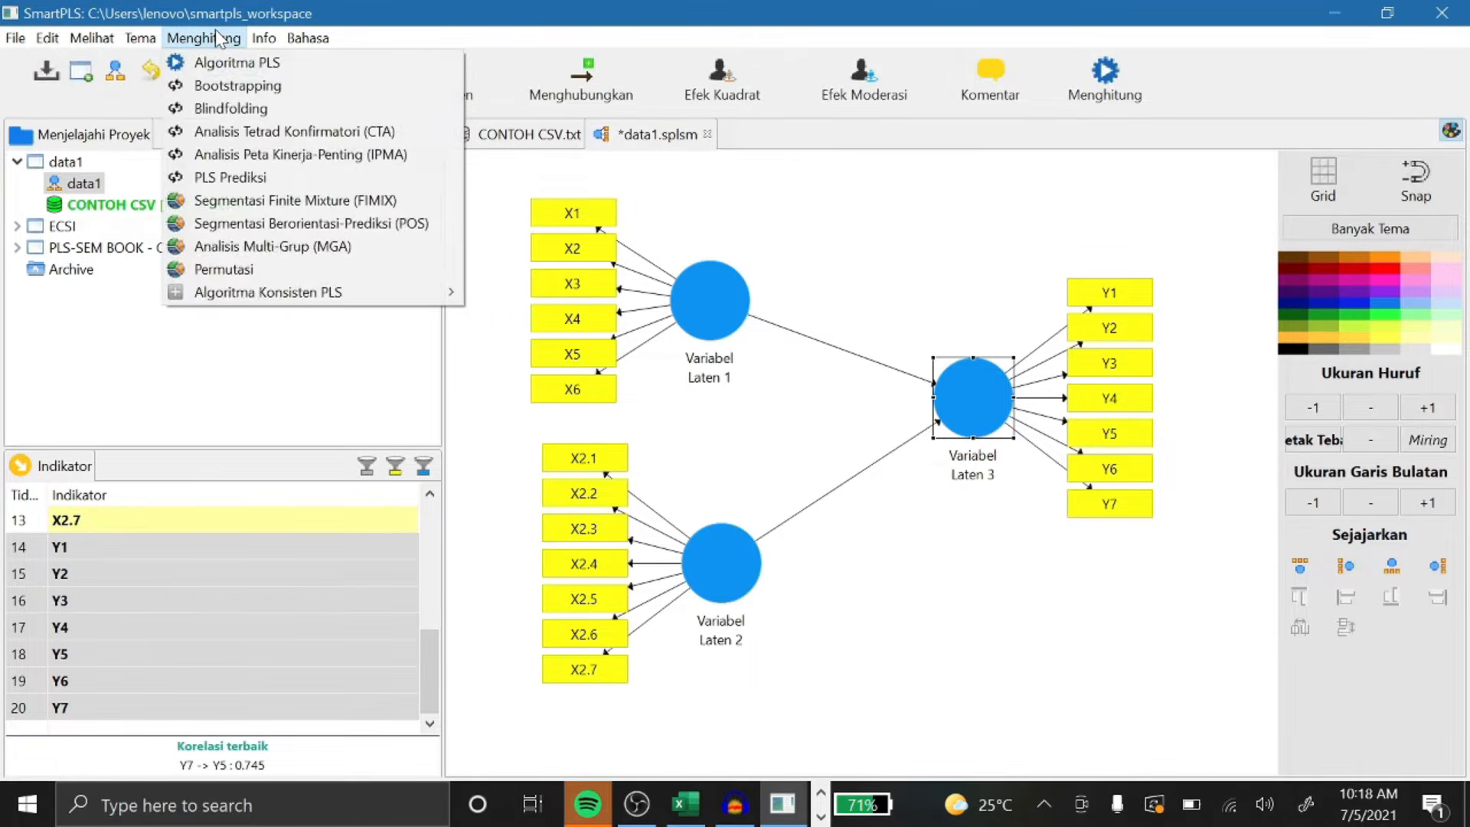
left_click(260, 63)
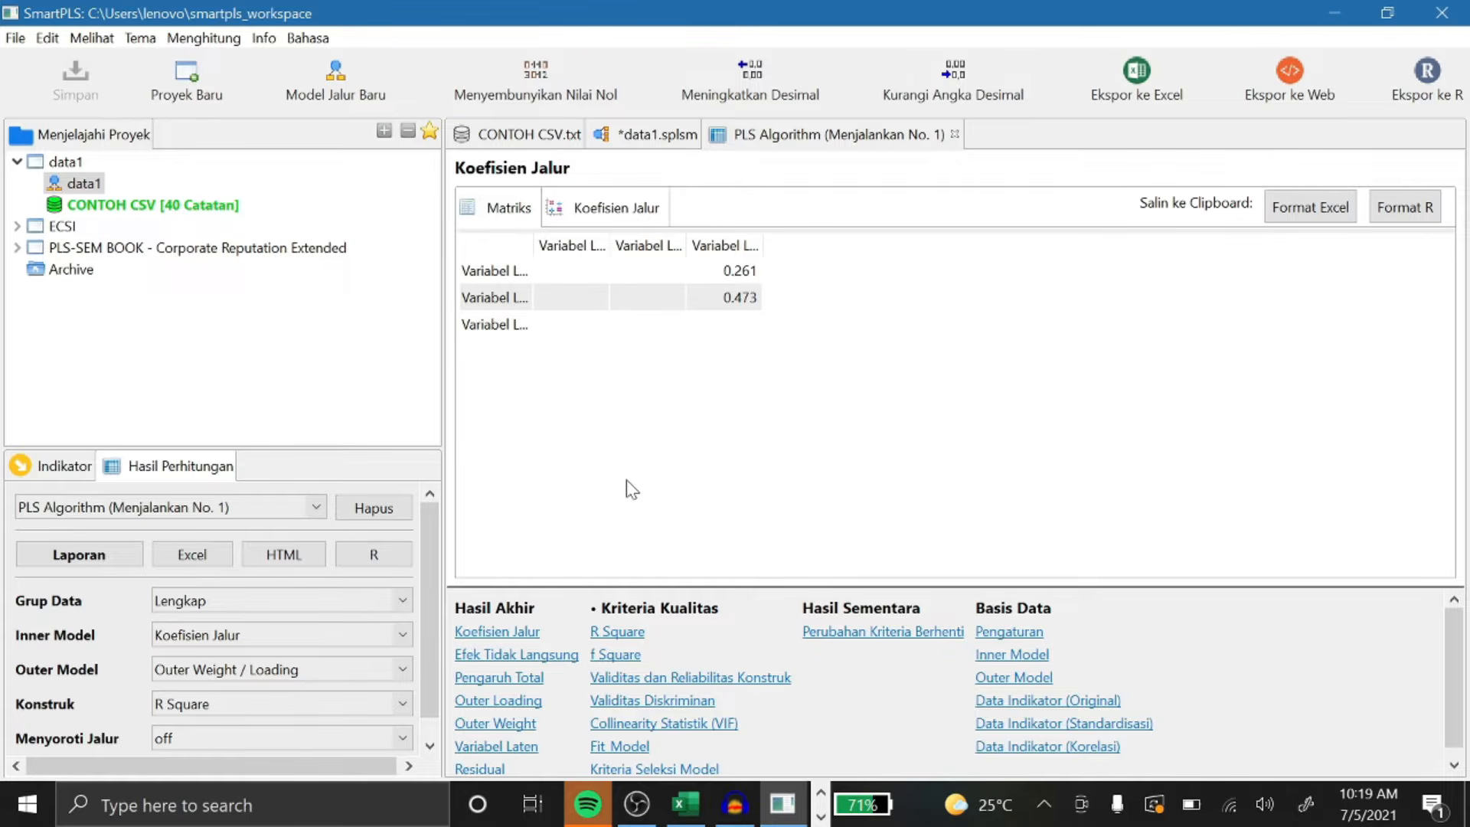
left_click(656, 135)
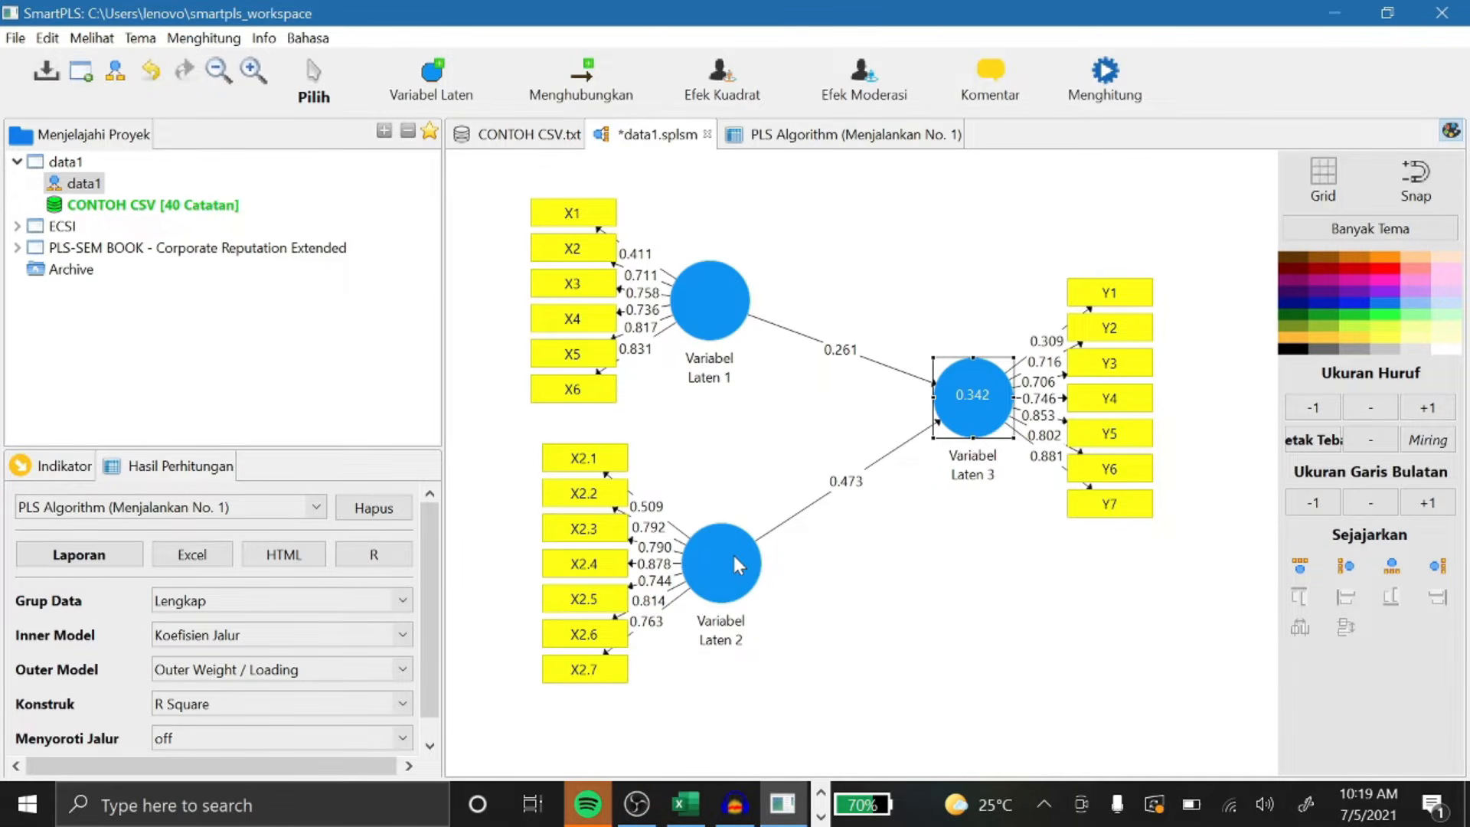
Examine the Outer Loading matrix for all X and Y indicators in the PLS Algorithm report, comparing it with the path model.
left_click(832, 138)
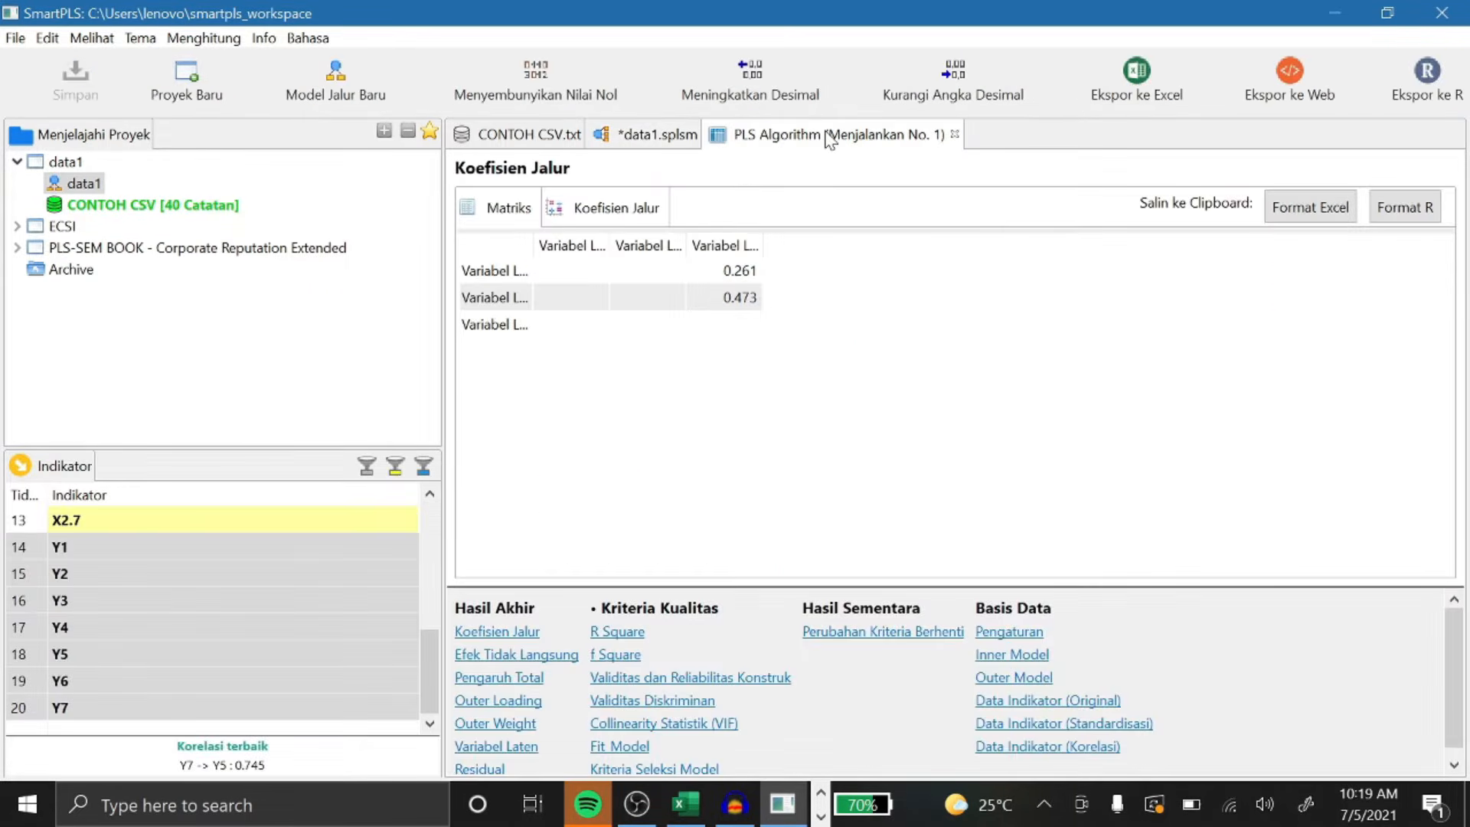
left_click(492, 699)
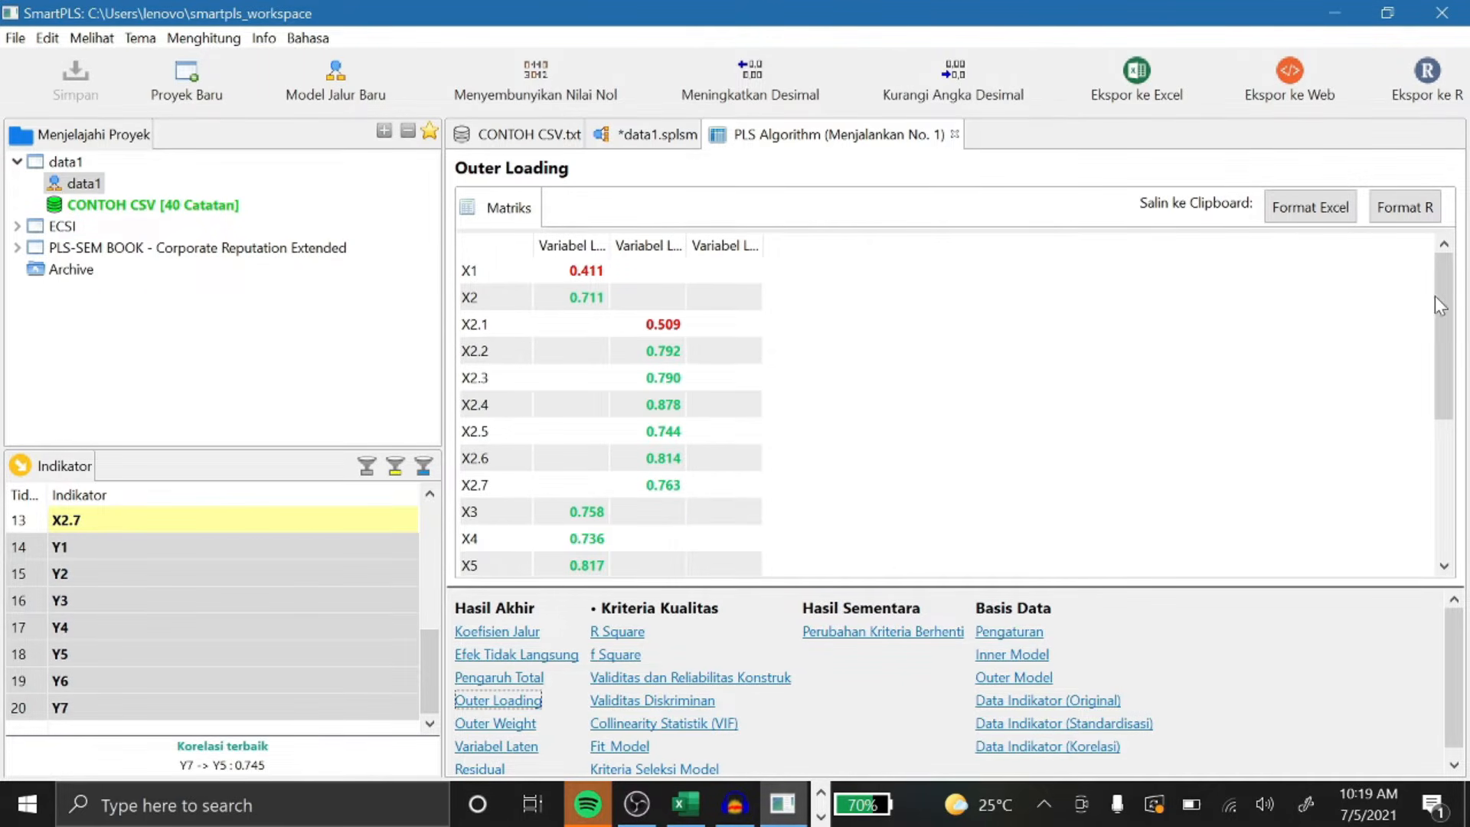
left_click_drag(1444, 301, 1468, 424)
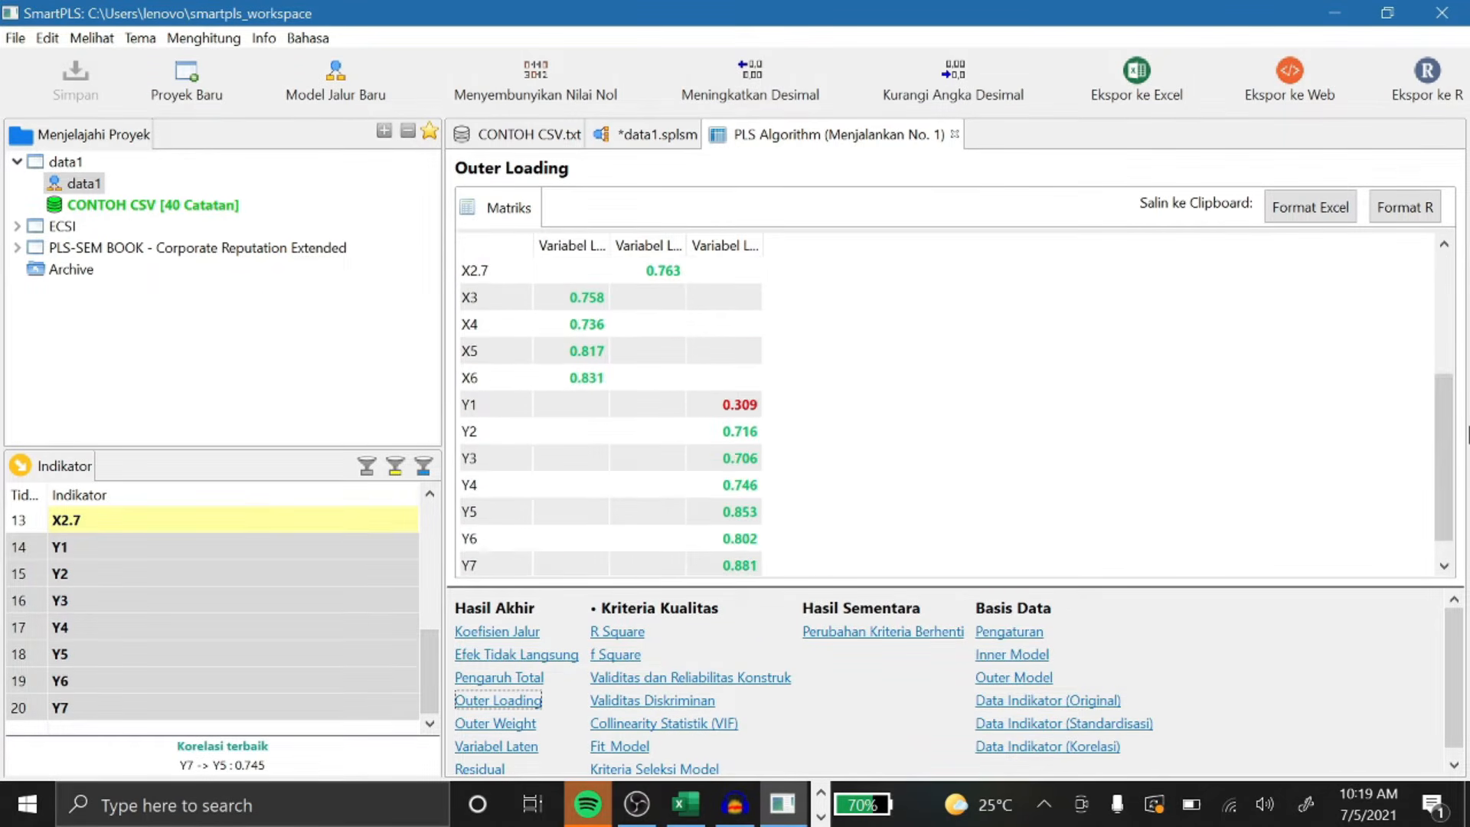
left_click(656, 135)
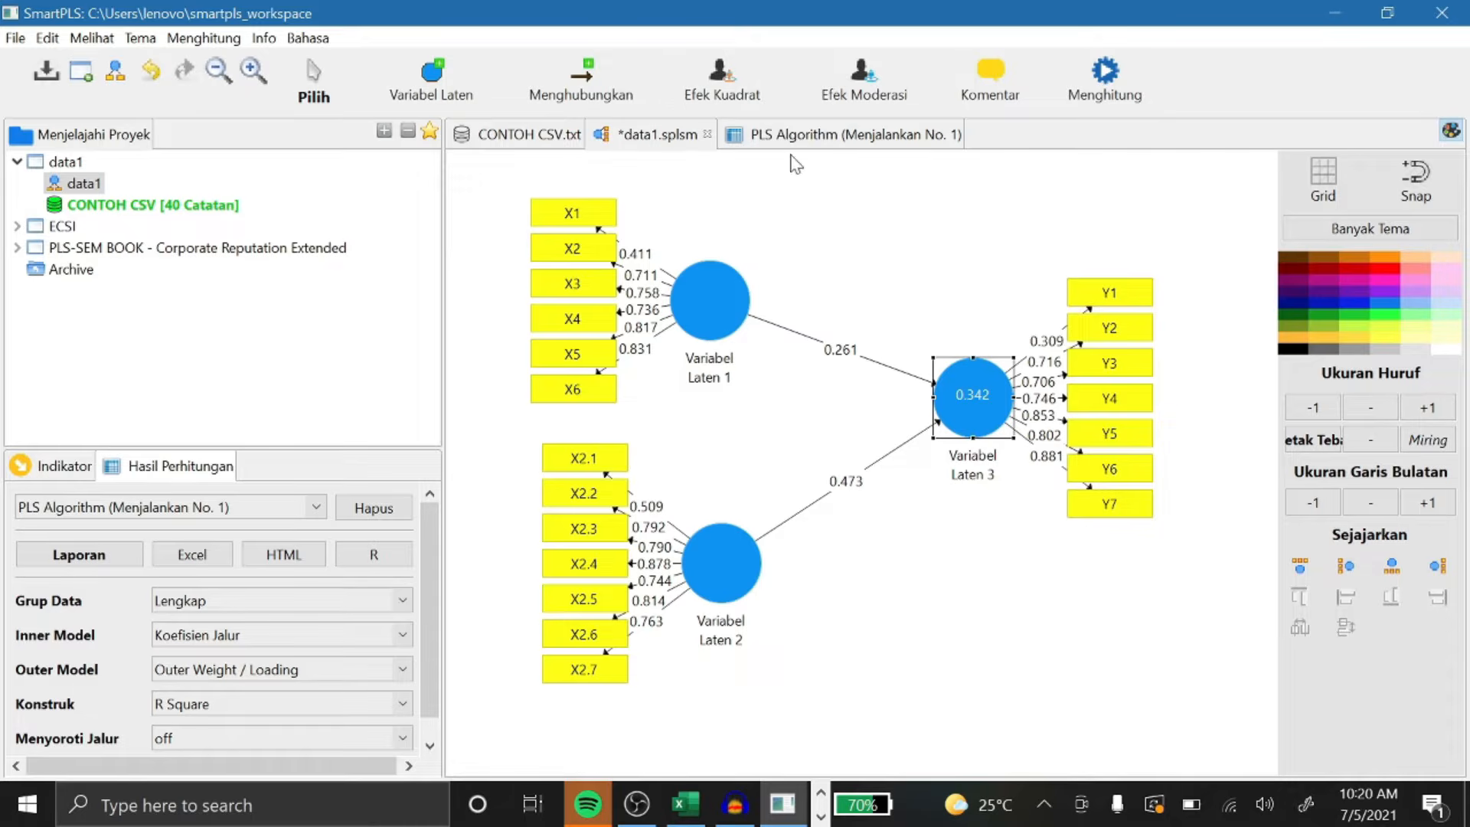
left_click(532, 136)
left_click(658, 137)
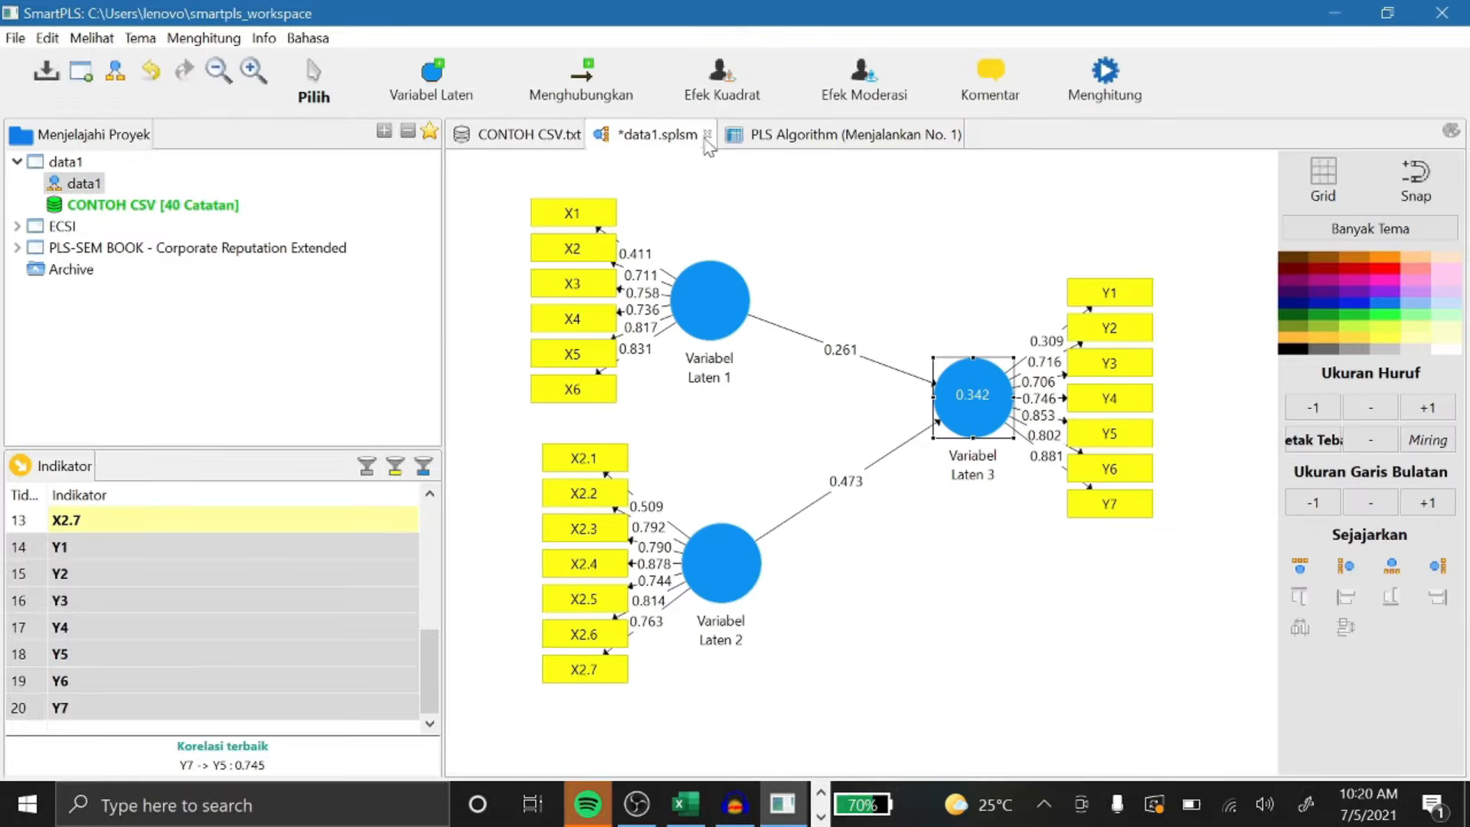
left_click(809, 137)
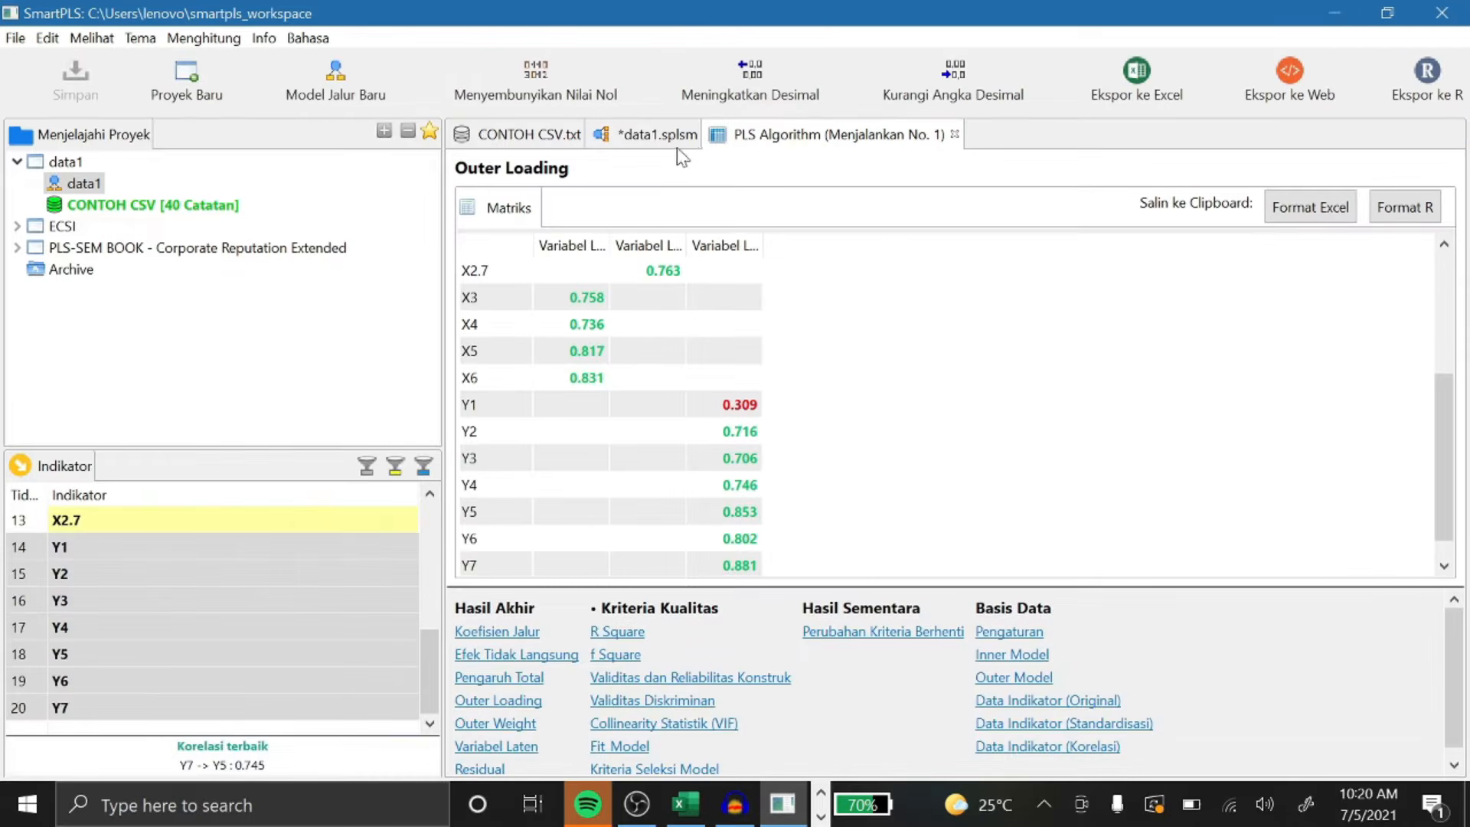
left_click_drag(1444, 443, 1440, 302)
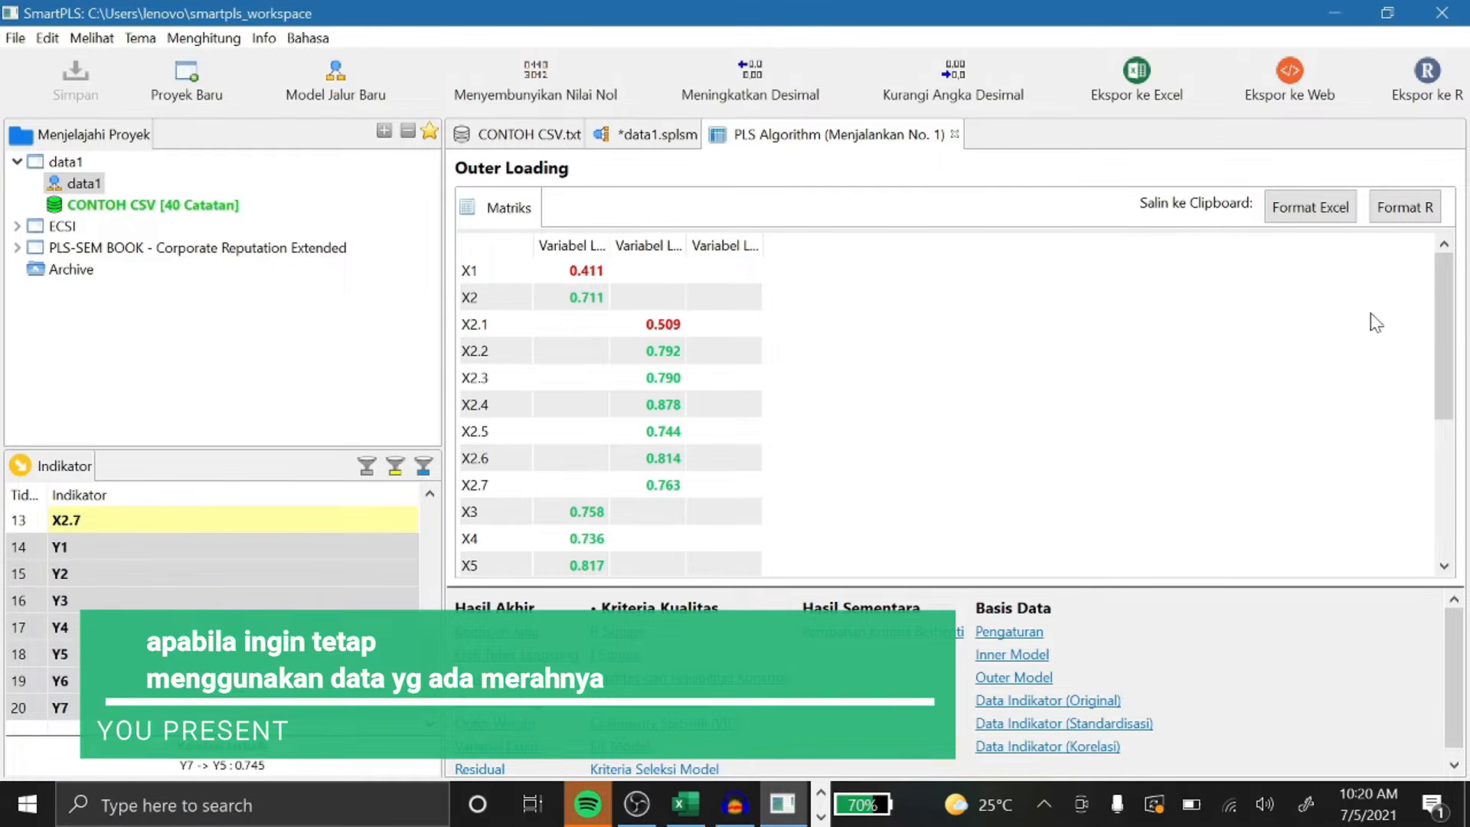
left_click_drag(1446, 328, 1458, 470)
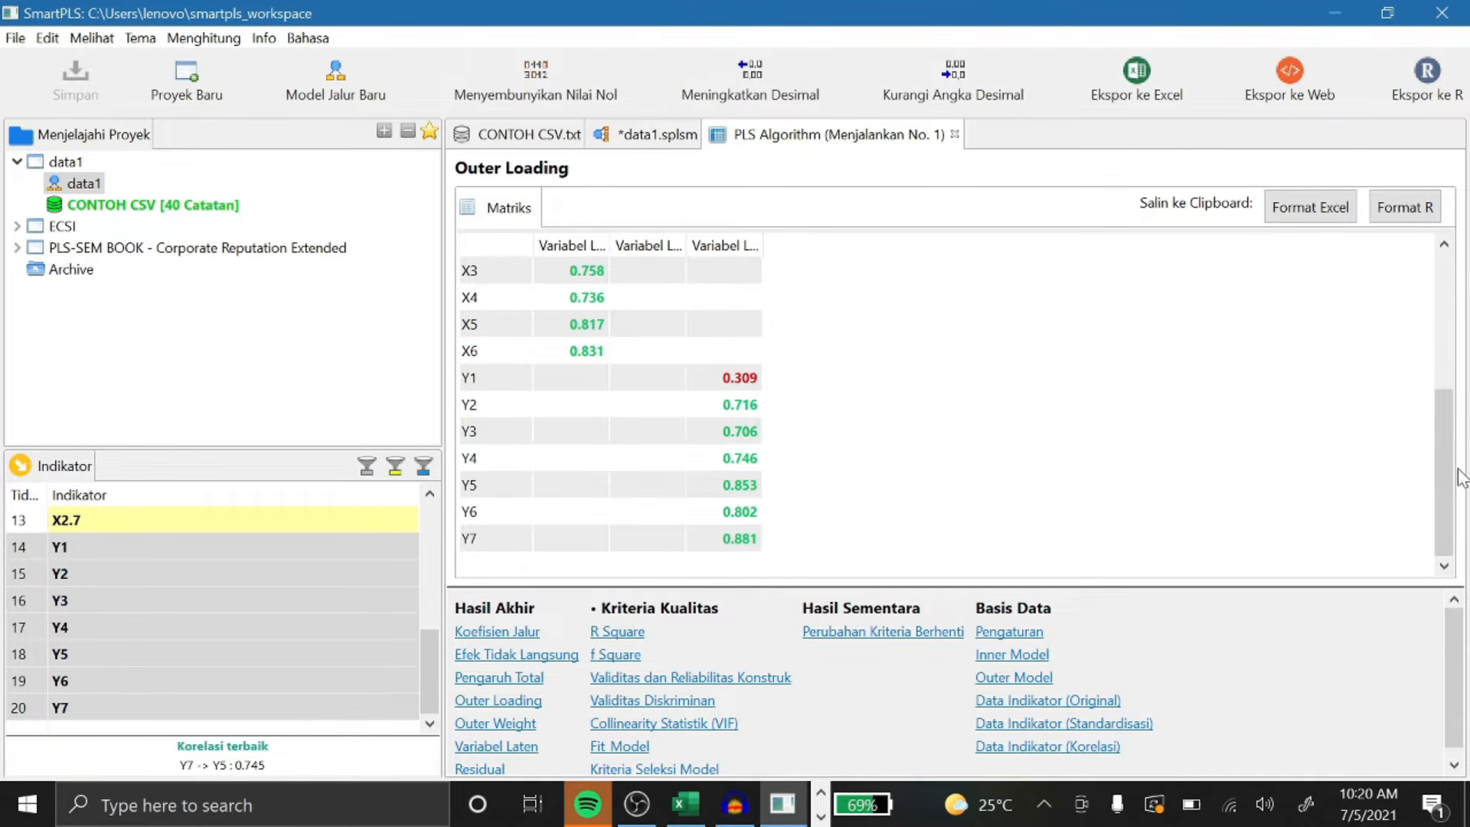
Examine the path coefficients, construct reliability and validity, discriminant validity, f Square and R Square results in the PLS Algorithm report.
left_click_drag(1436, 462, 1435, 287)
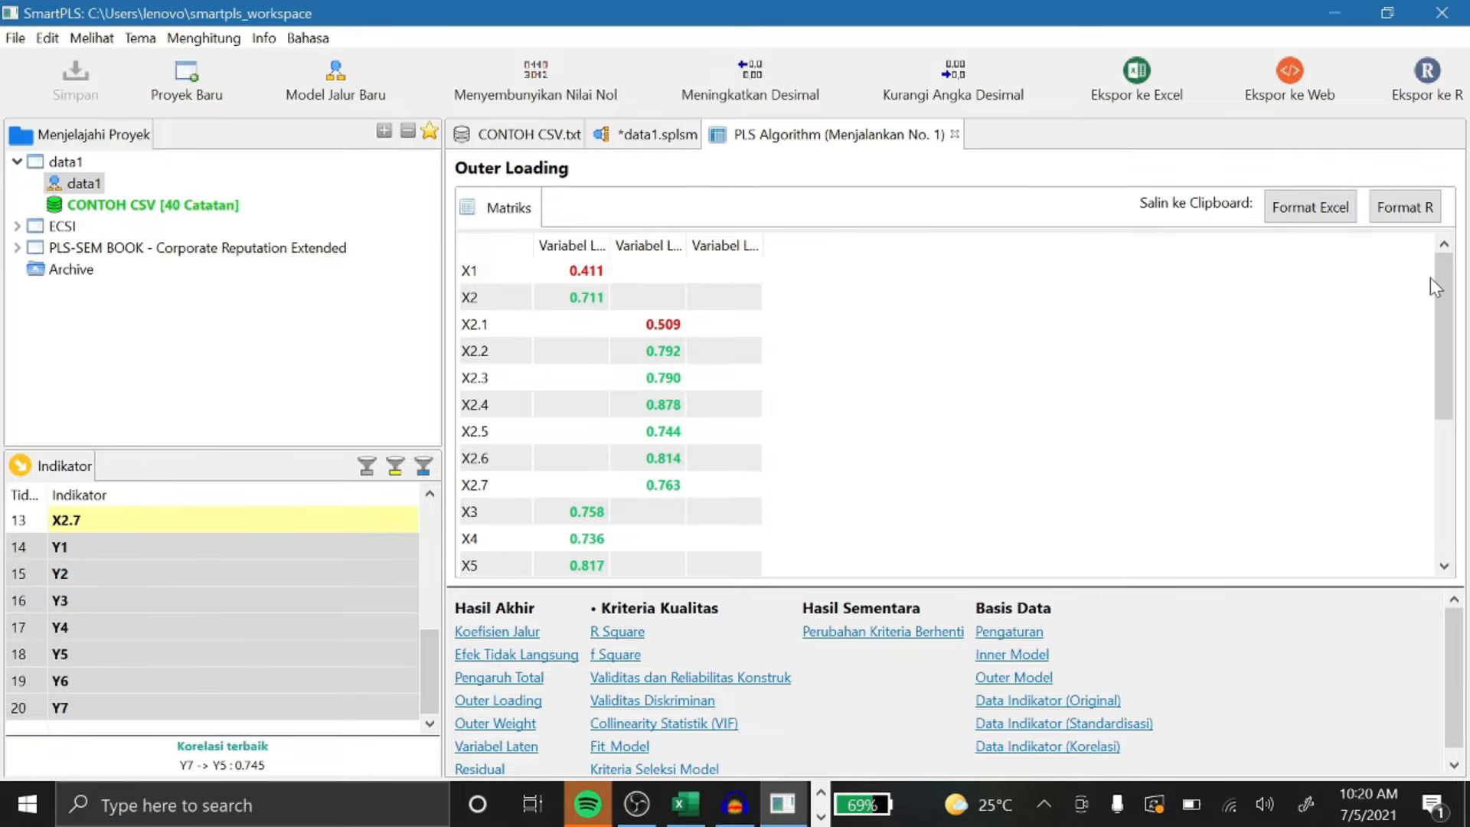
left_click(494, 632)
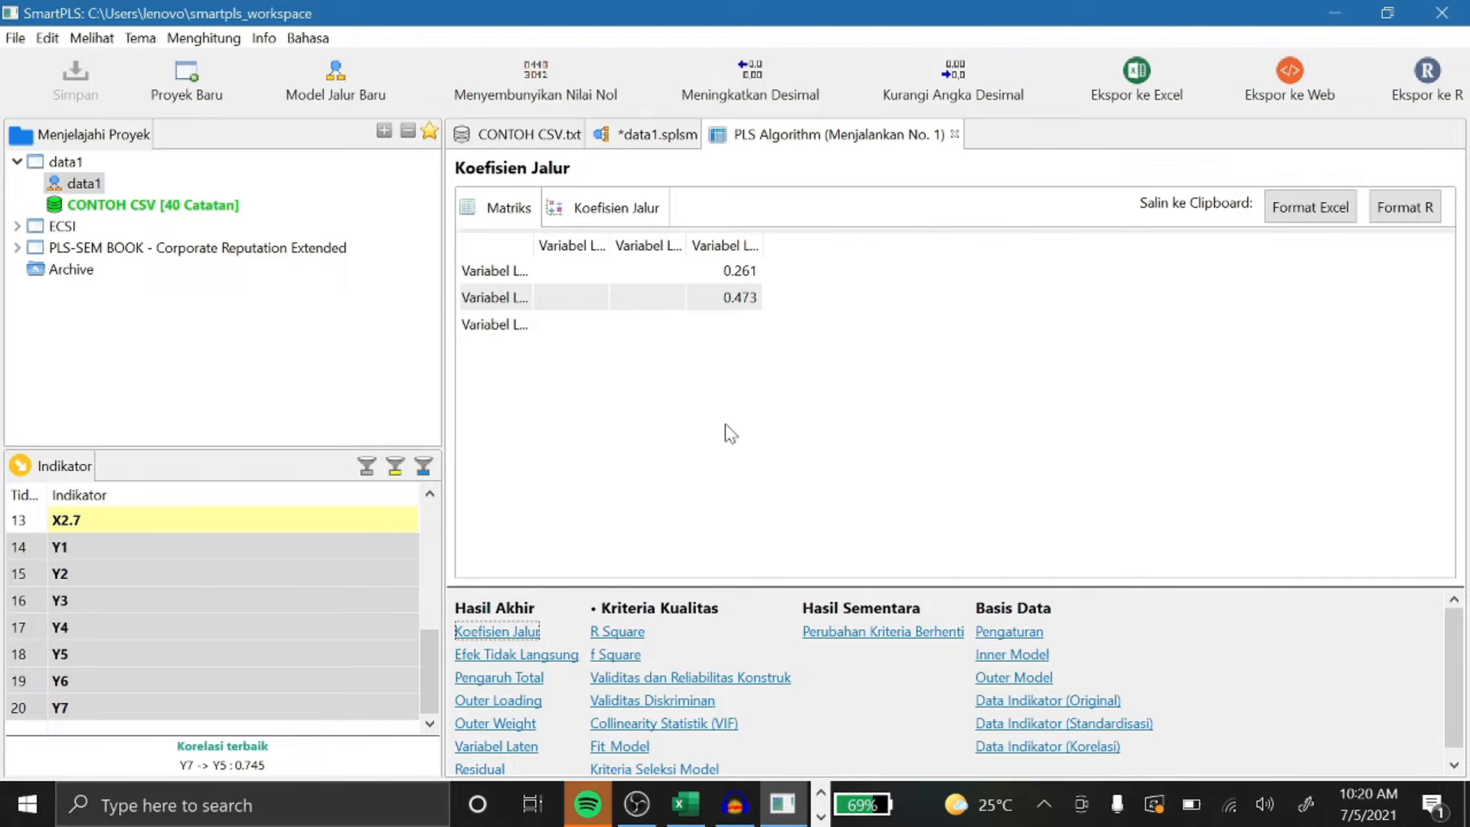
left_click(639, 679)
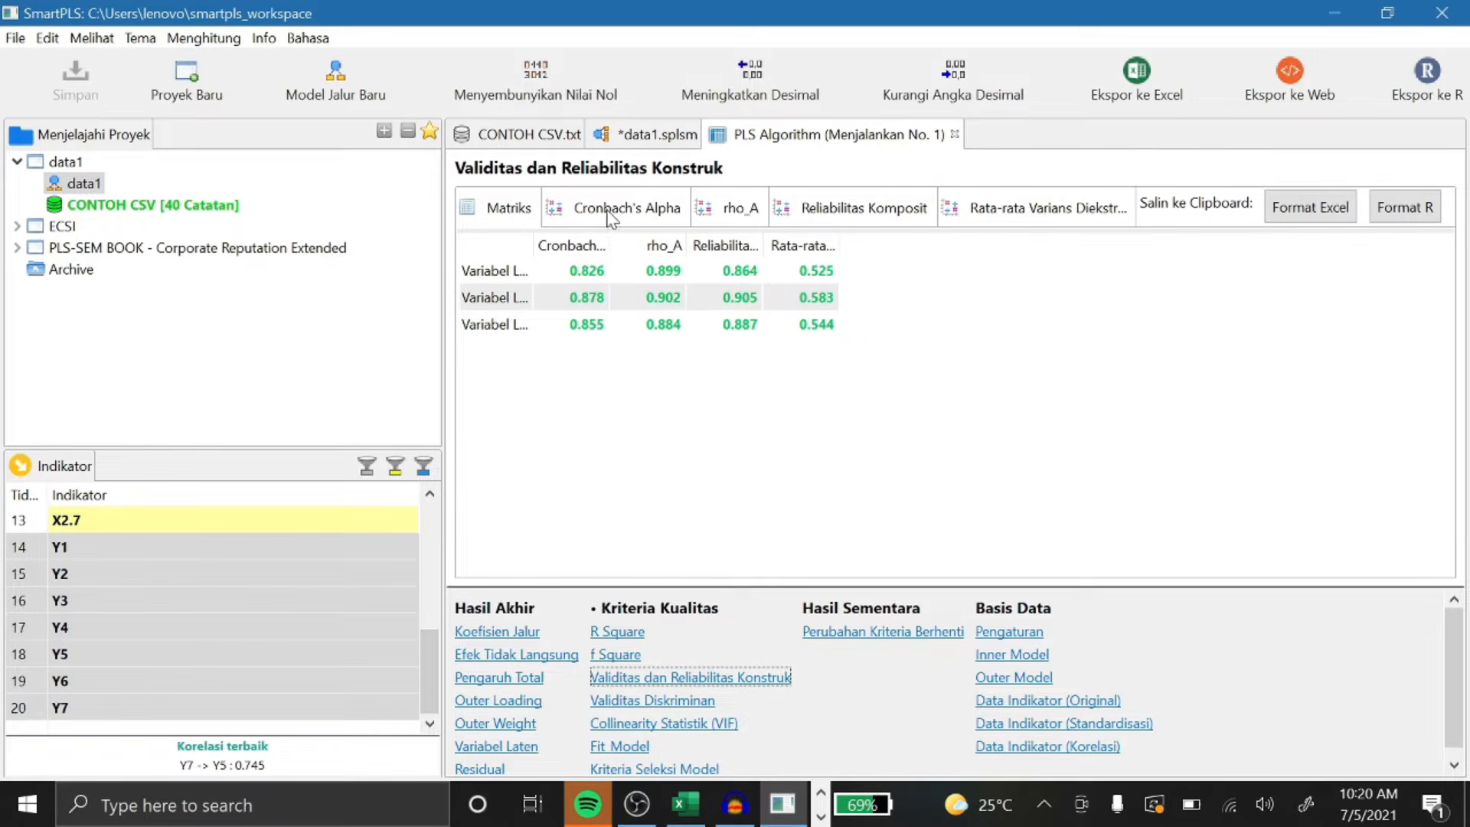
left_click(649, 701)
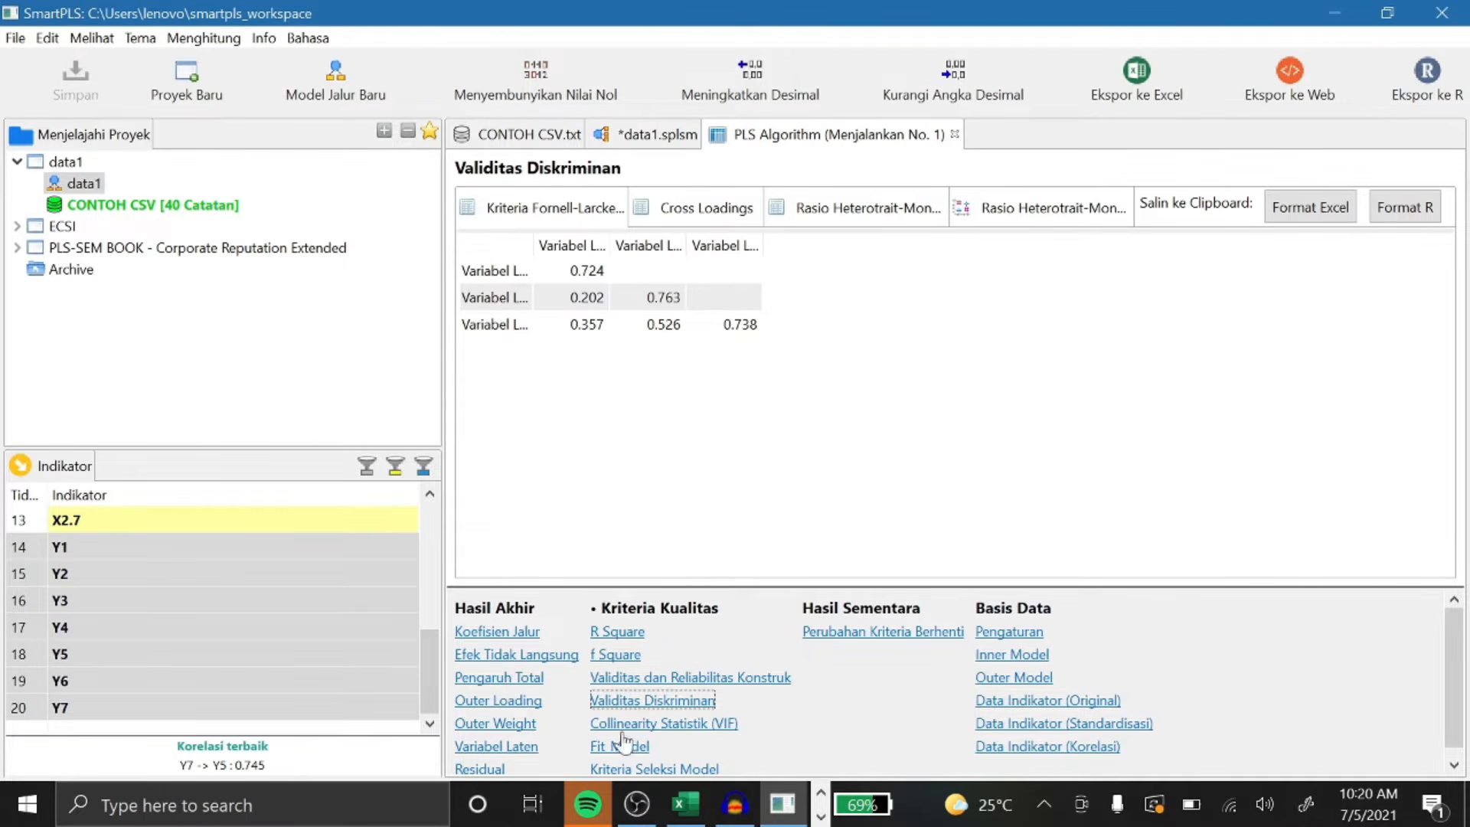
left_click(615, 656)
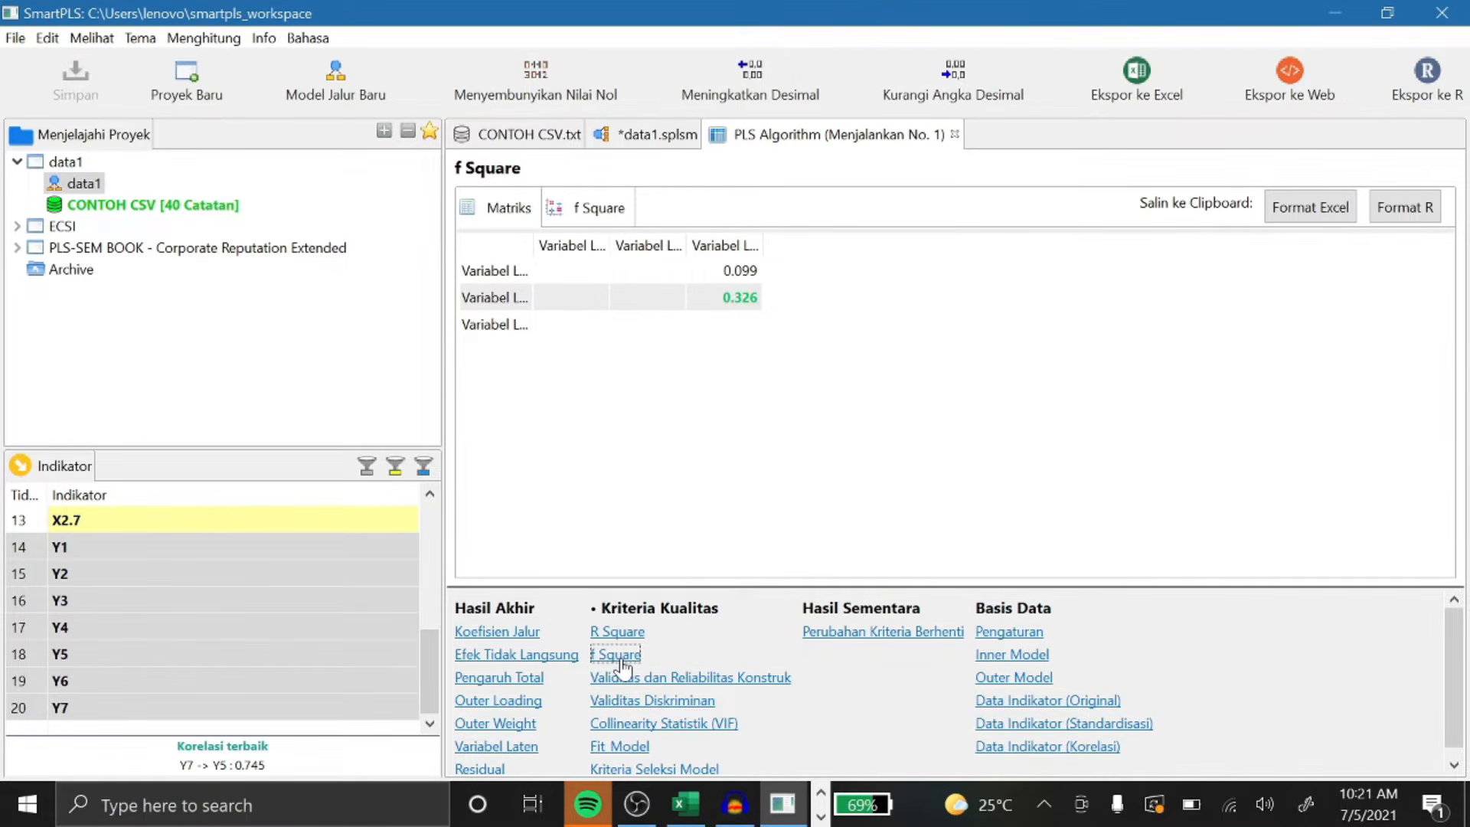
left_click(616, 633)
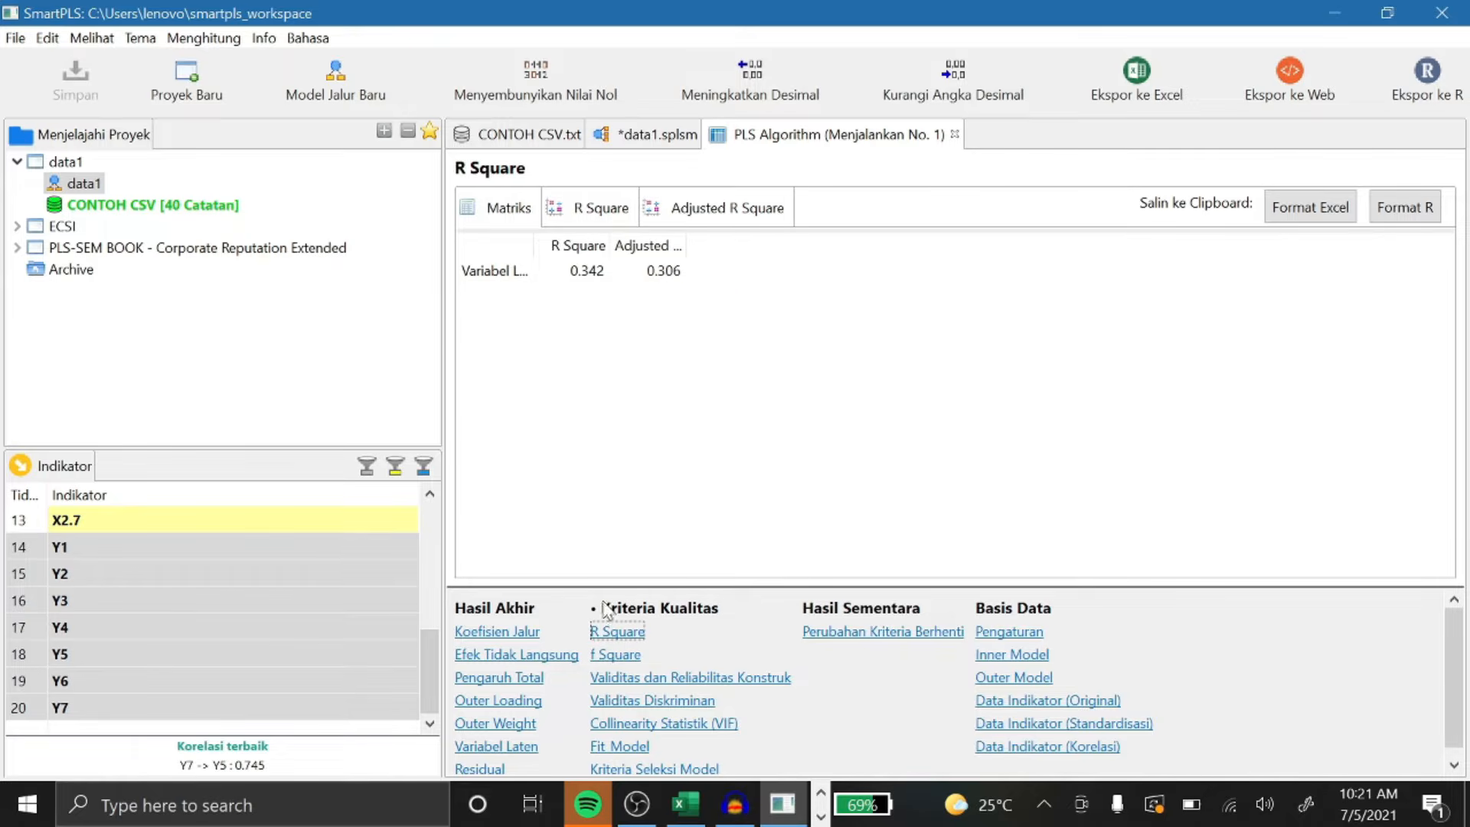
left_click(592, 214)
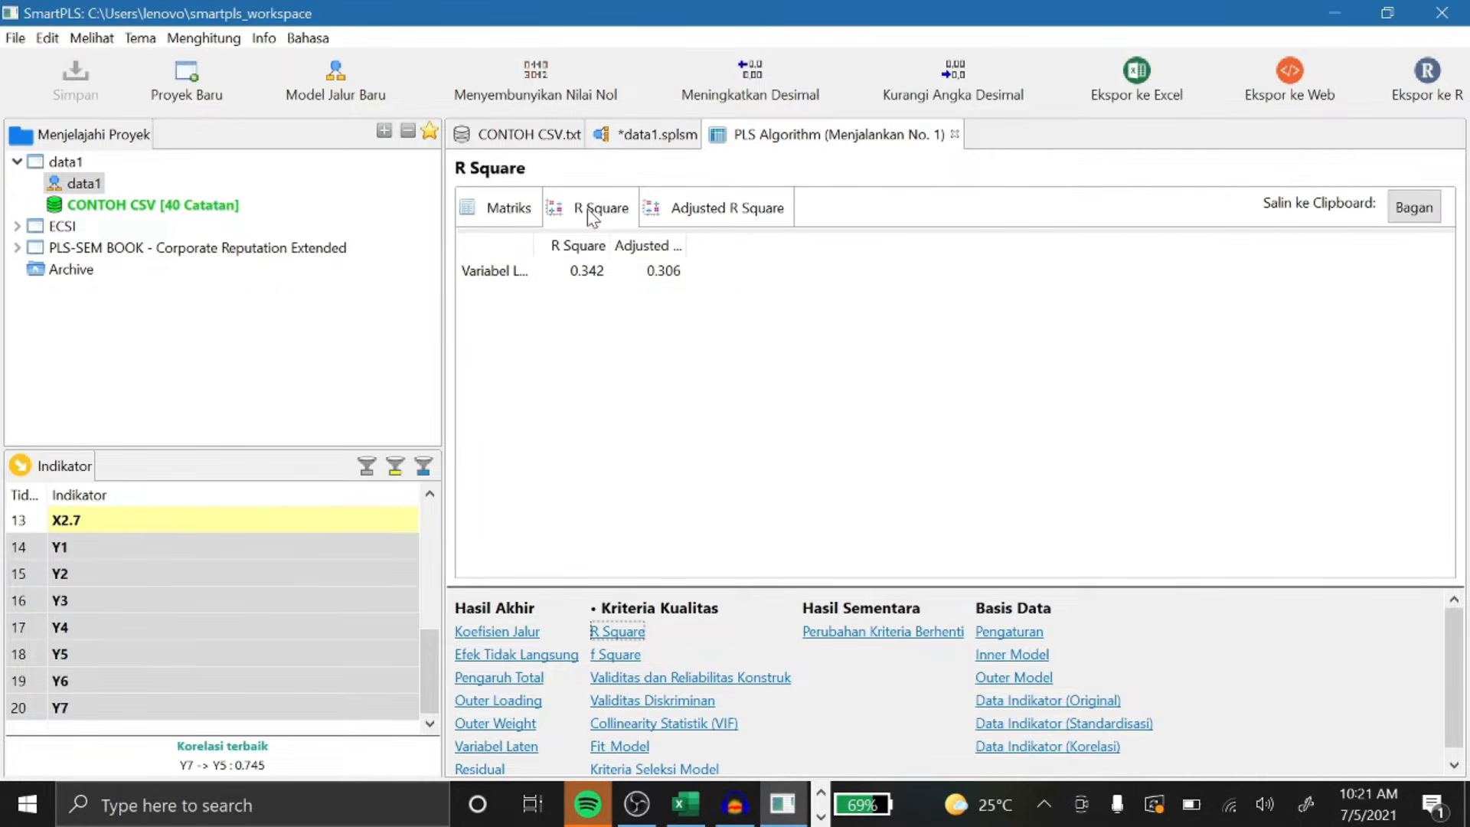
left_click(515, 214)
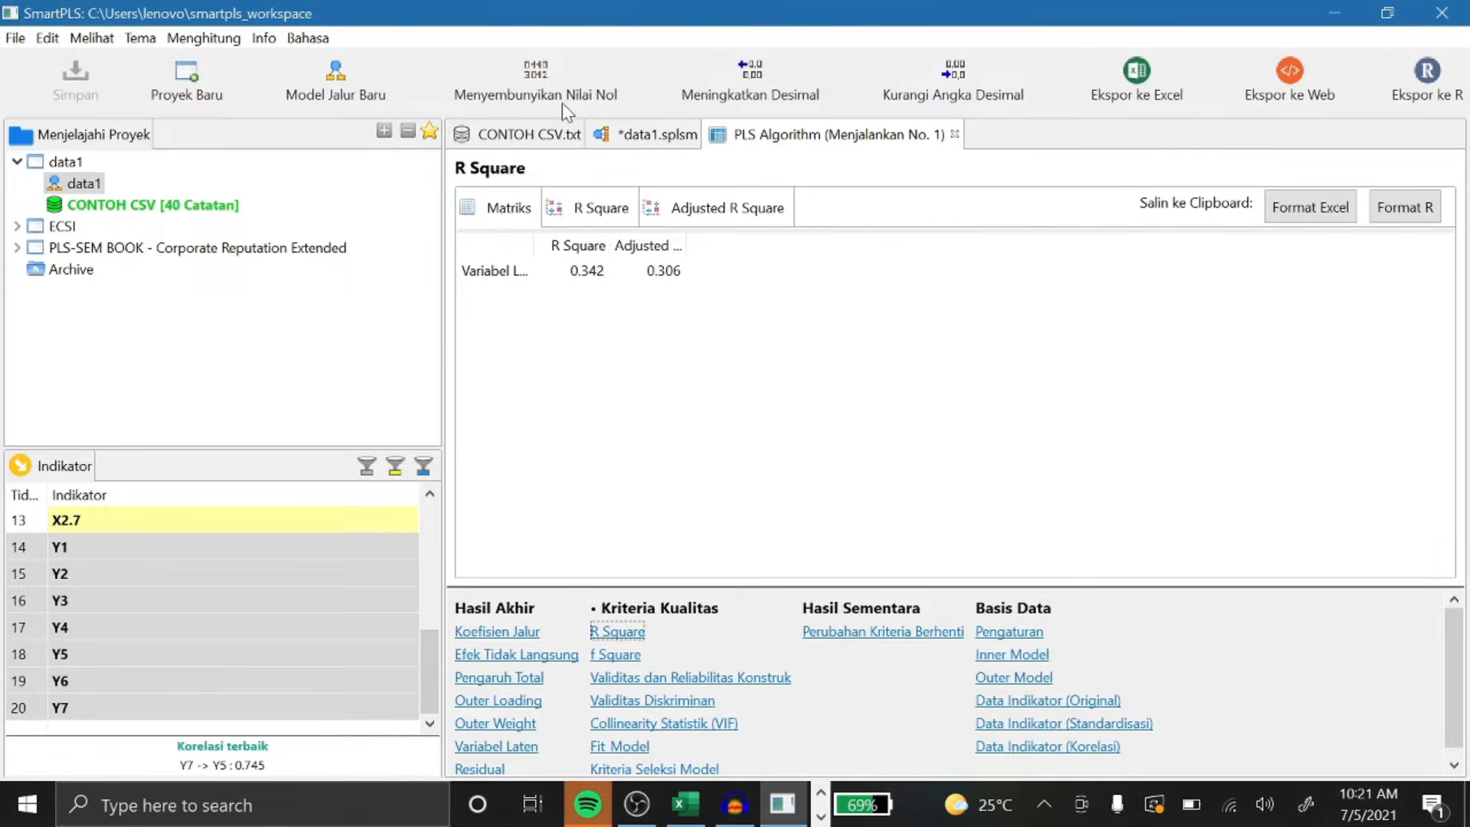
Run Bootstrapping on the data1 path model with 500 subsamples, basic bootstrapping and a two-tailed test, opening the full report.
left_click(646, 135)
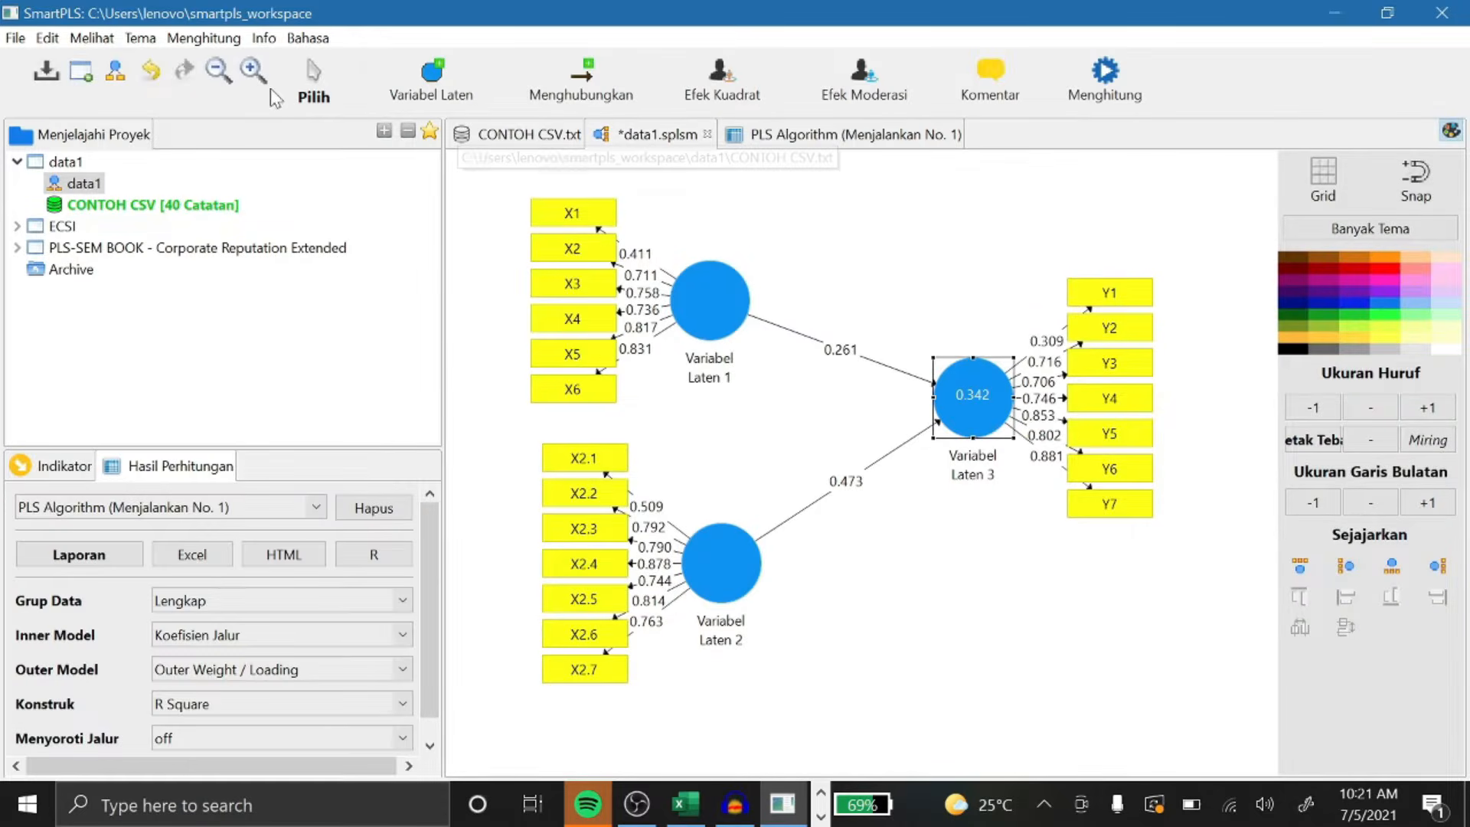
left_click(204, 40)
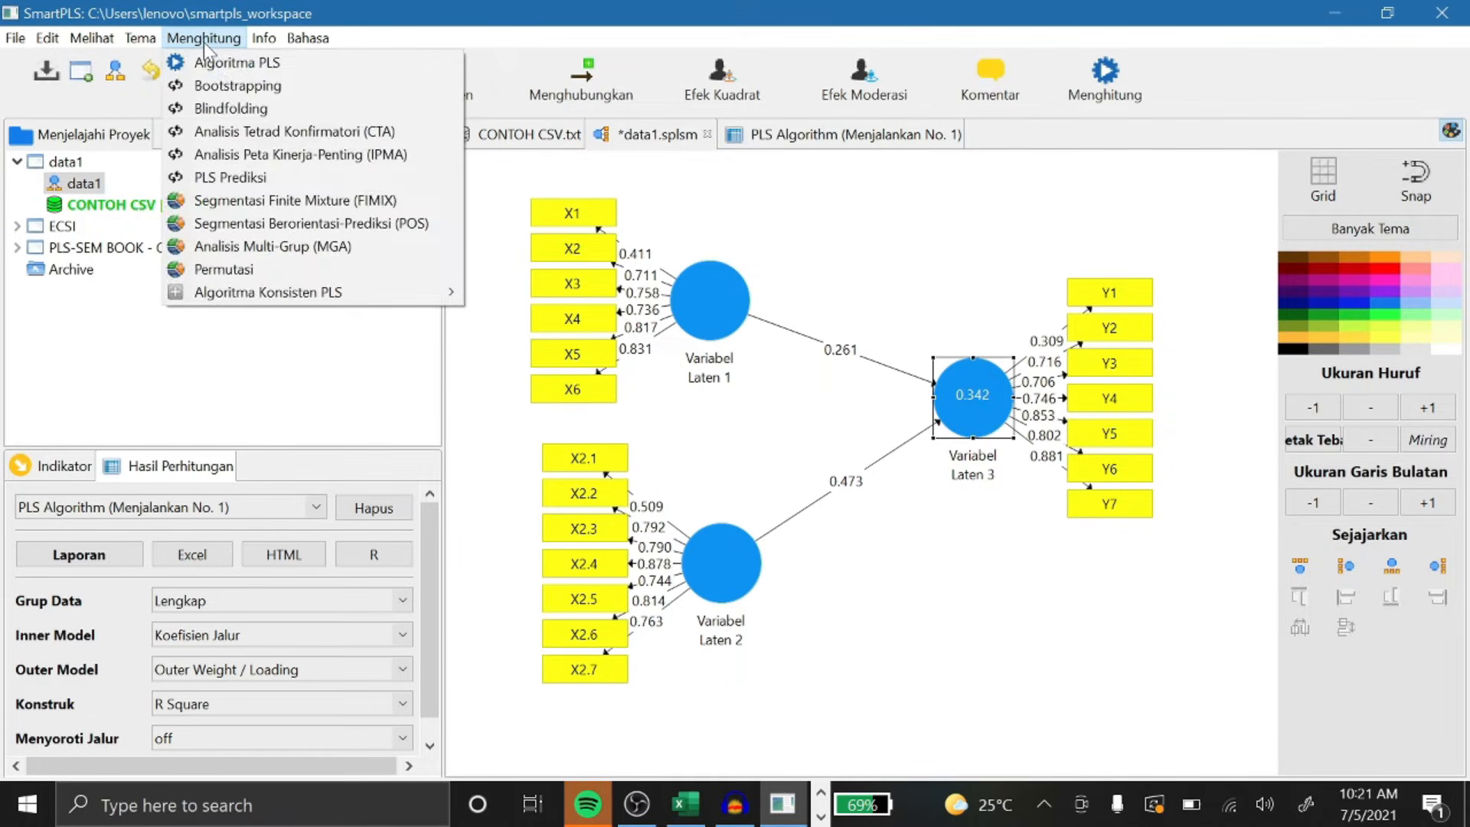
left_click(237, 88)
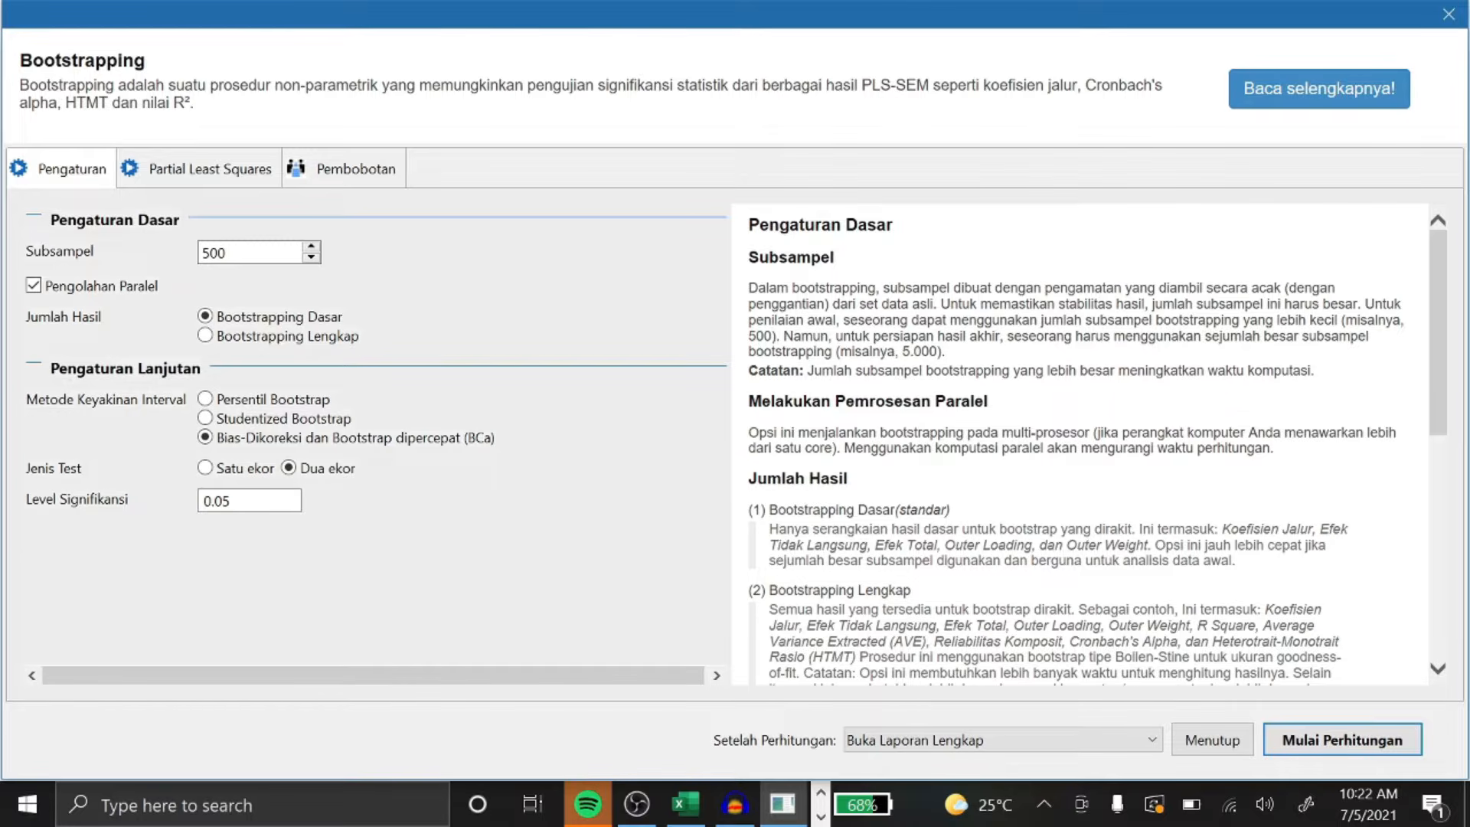
key("Return")
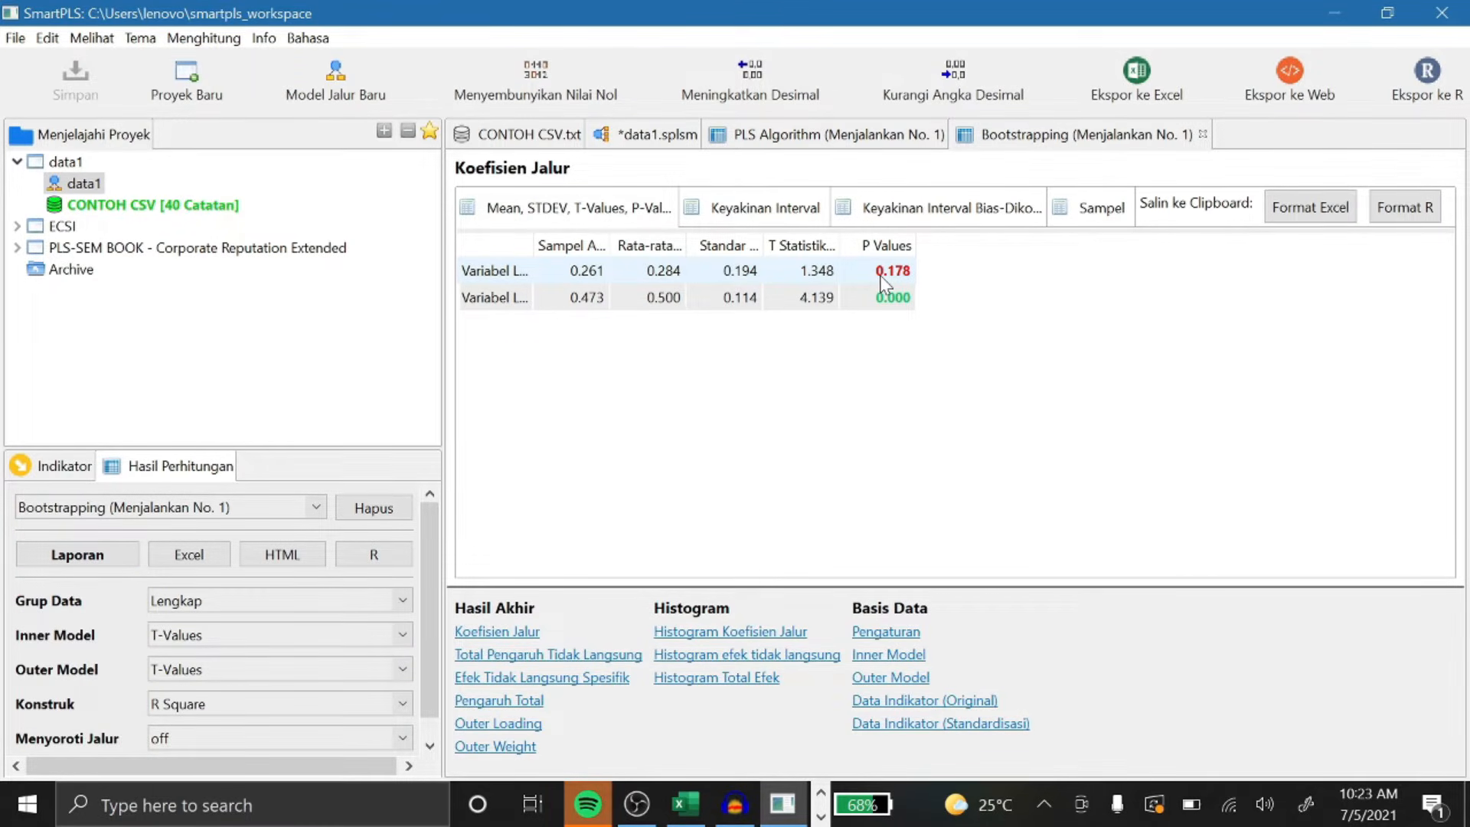
Compare the PLS Algorithm report's Outer Loading matrix with the path coefficient P Values in the Bootstrapping report.
left_click(806, 138)
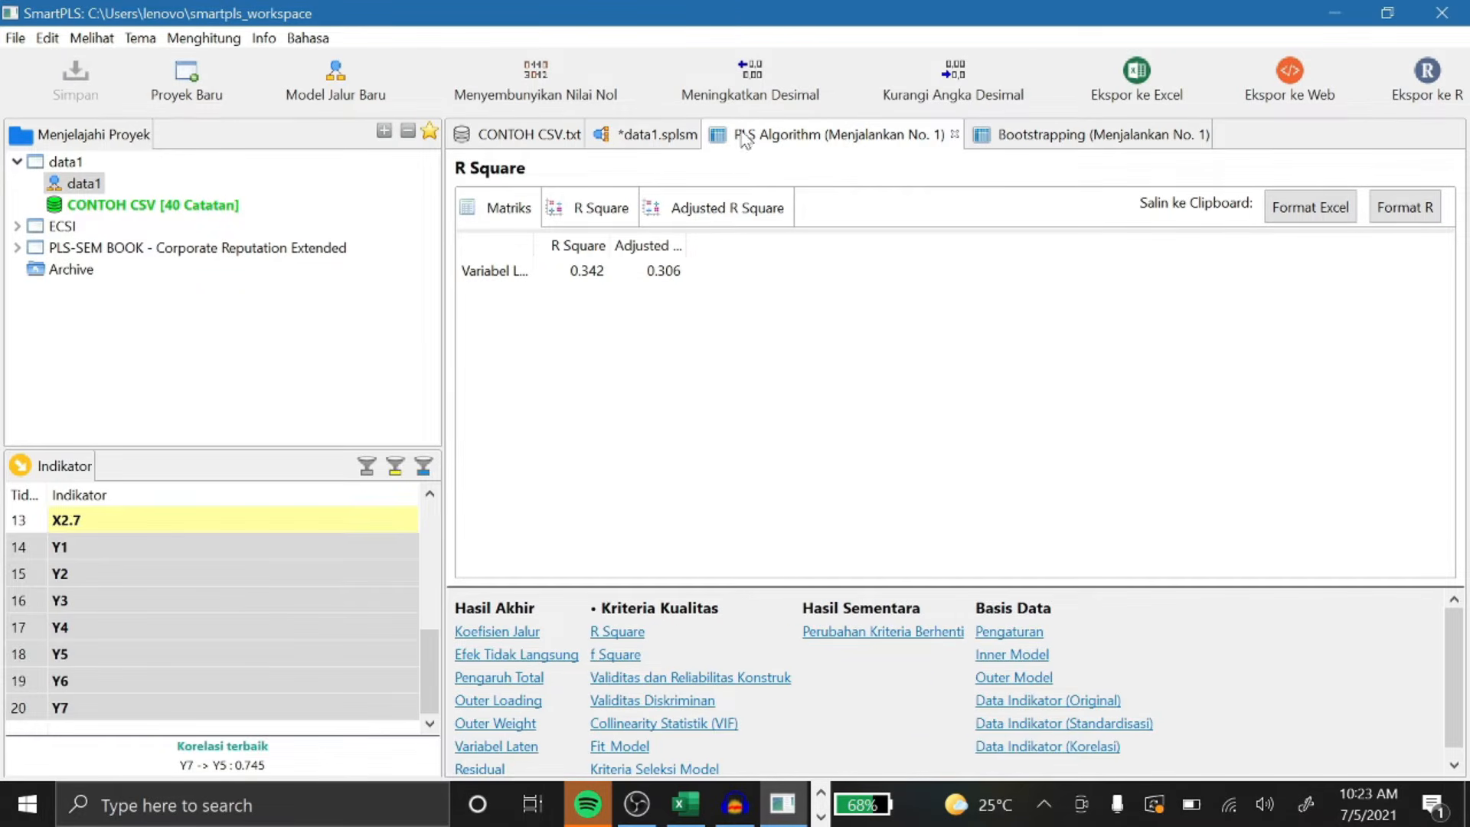
left_click(496, 700)
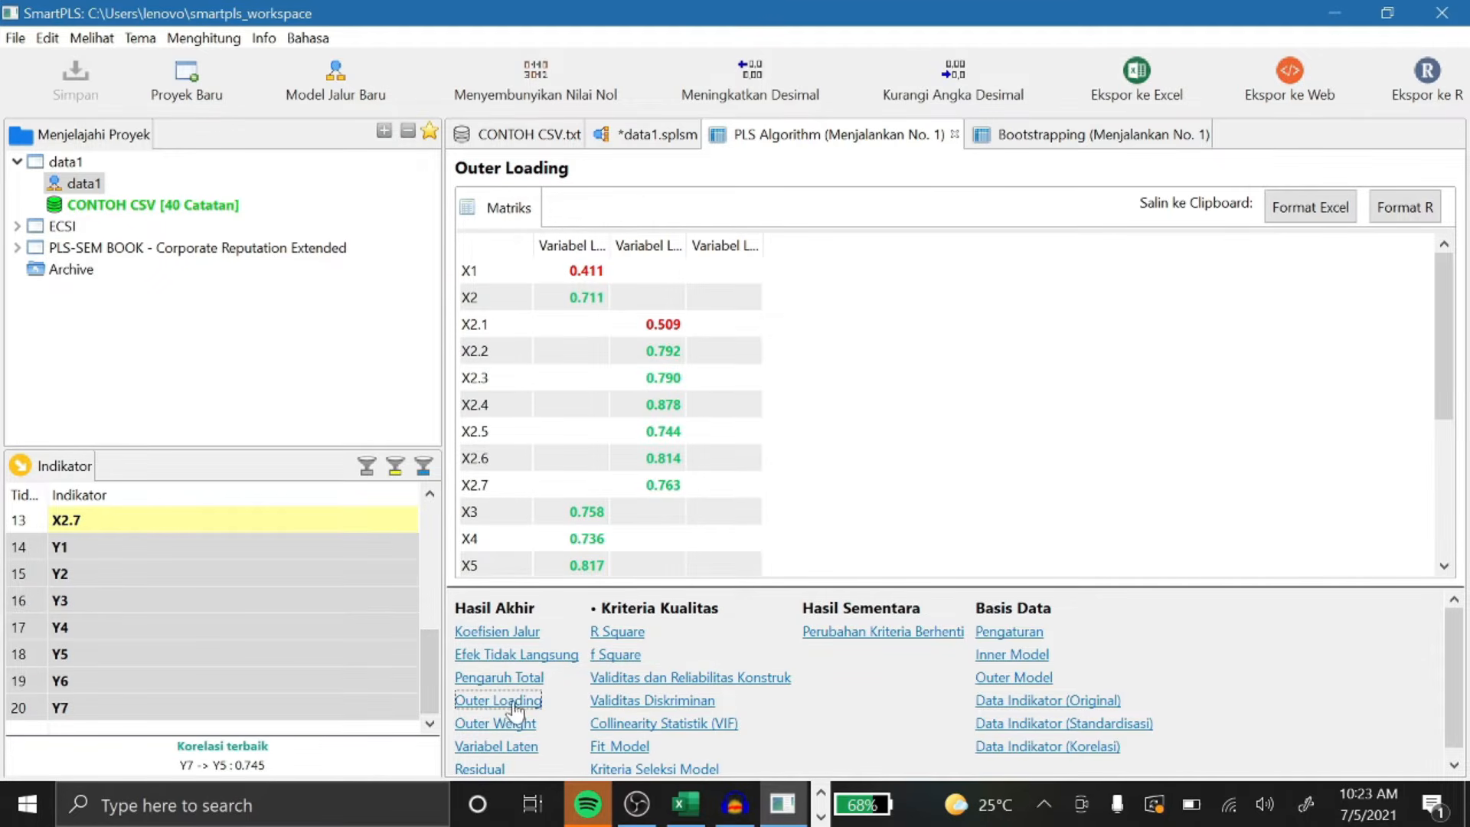
left_click(1070, 141)
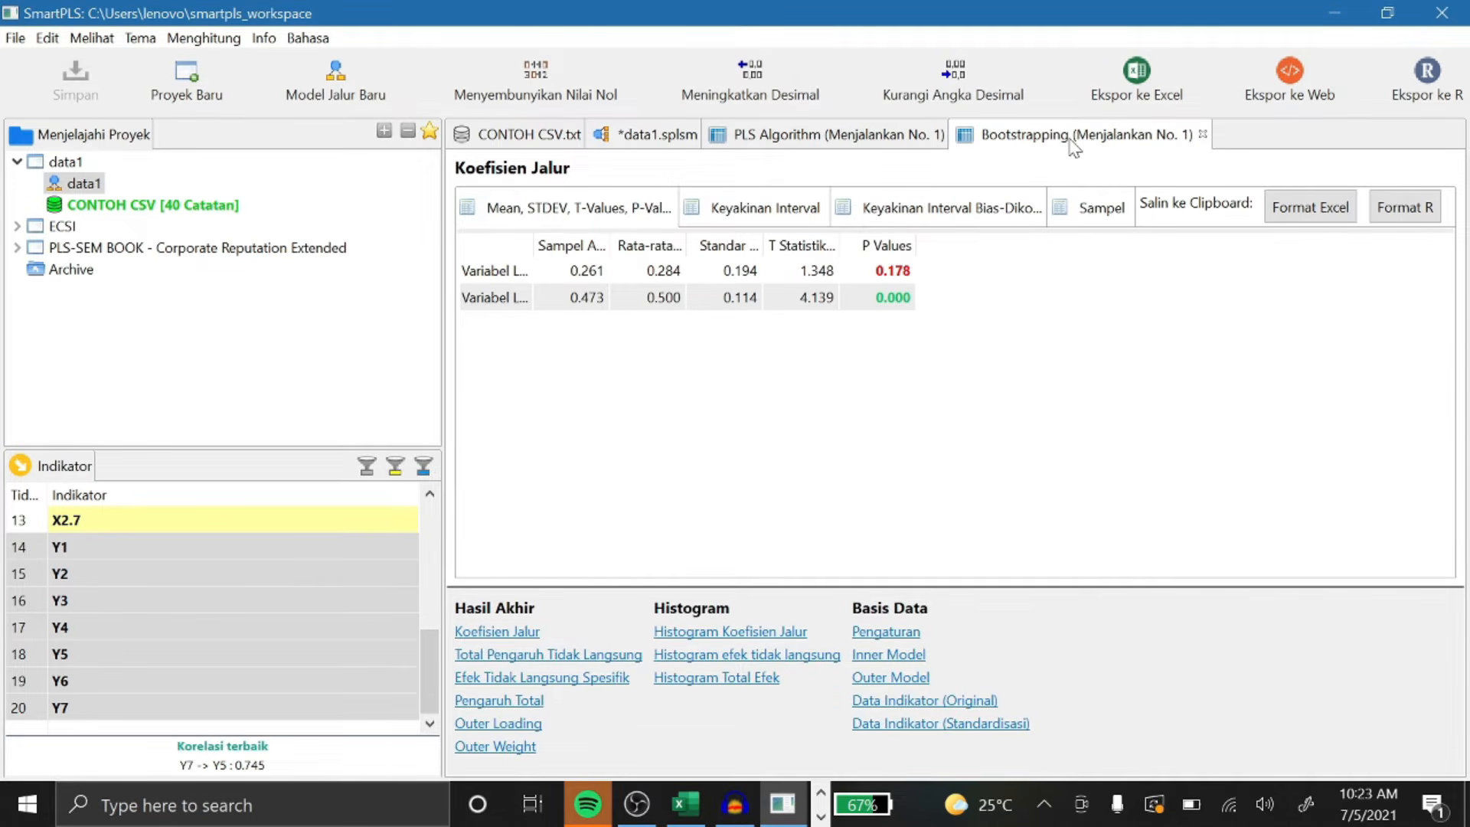
left_click(741, 138)
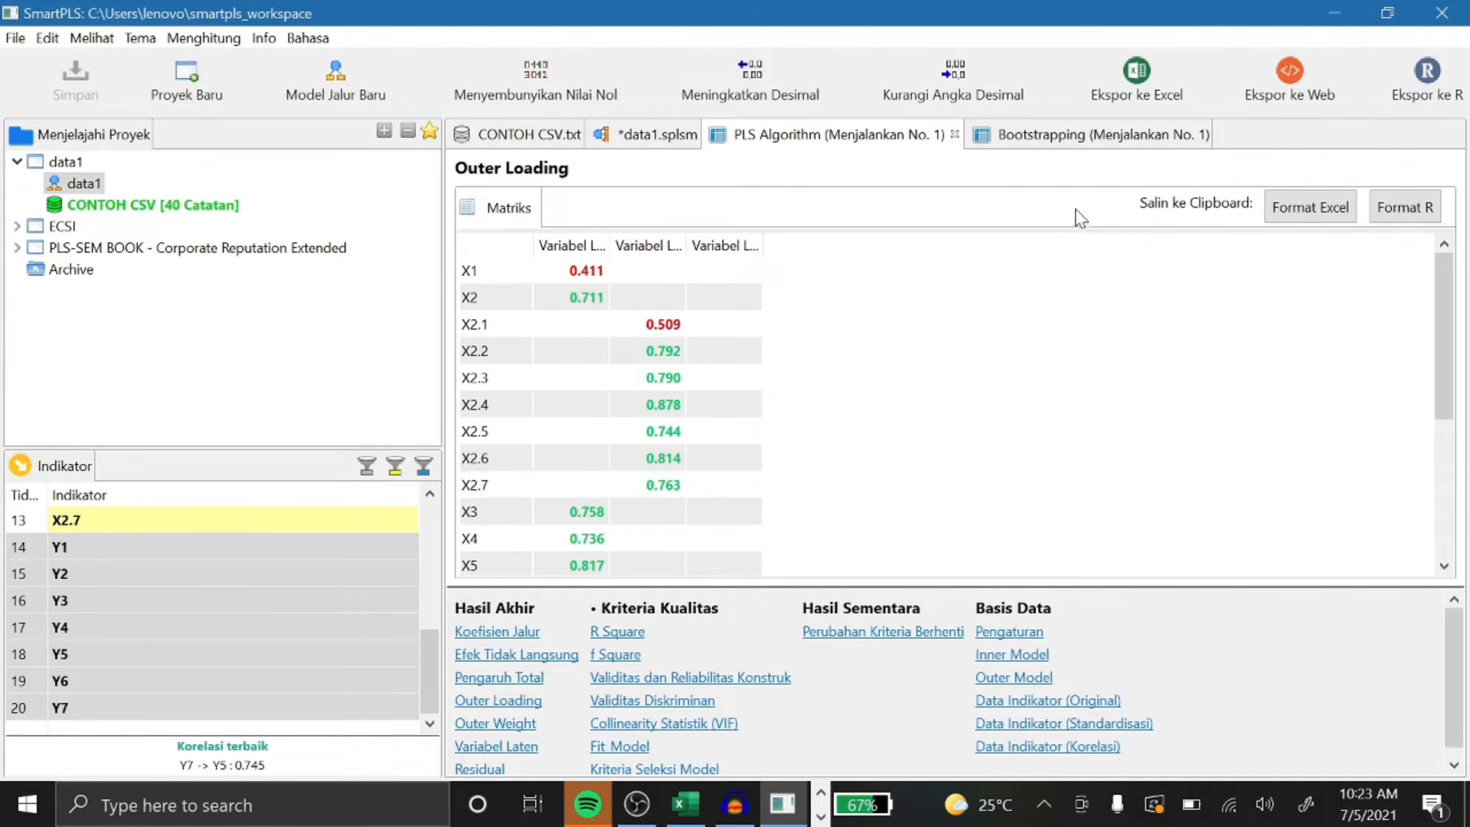
left_click(1079, 149)
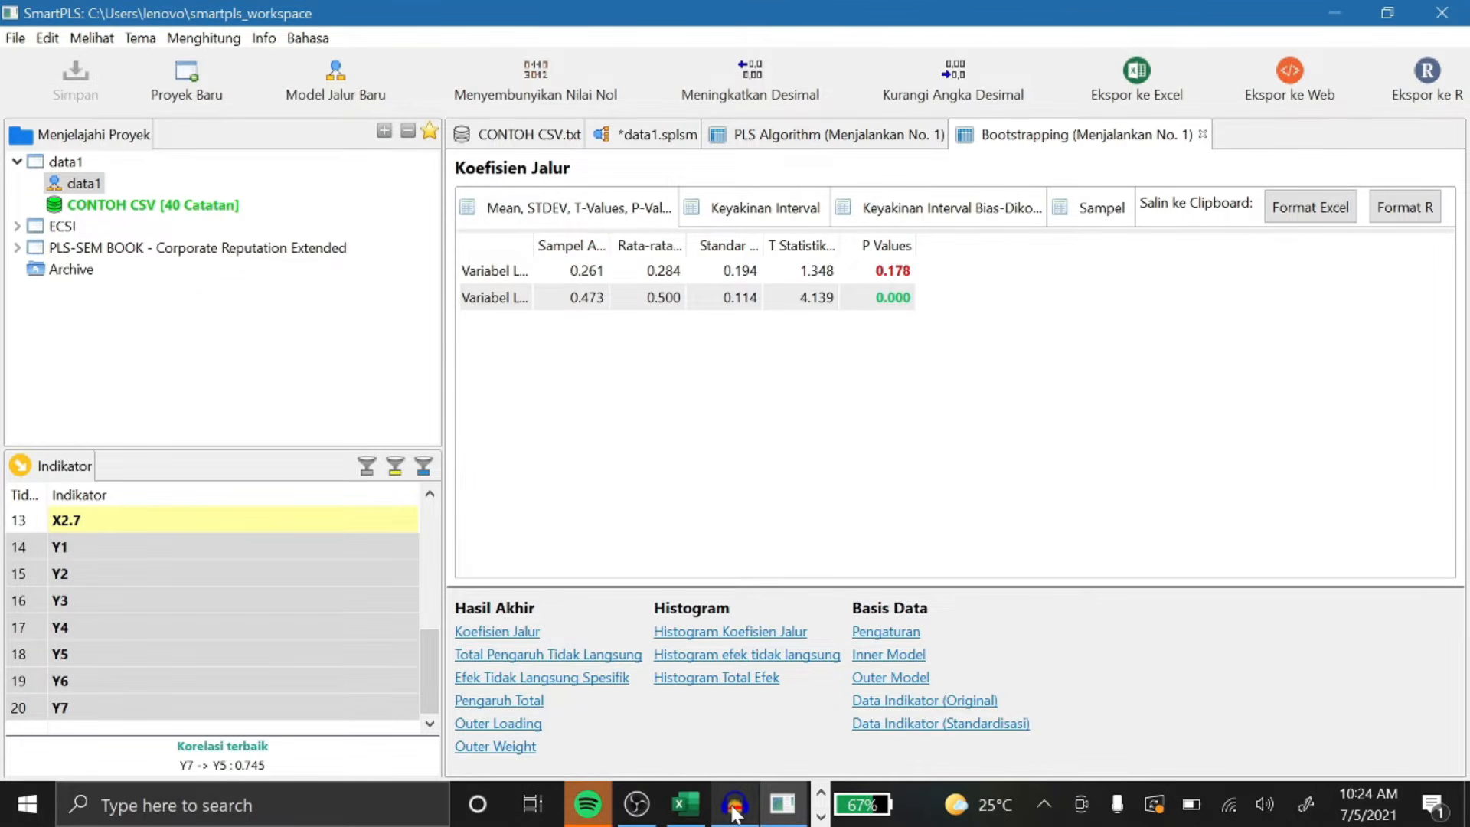
Switch to File Explorer and open the CONTOH workbook from the SMRTPLS folder in Excel.
mouse_move(733, 812)
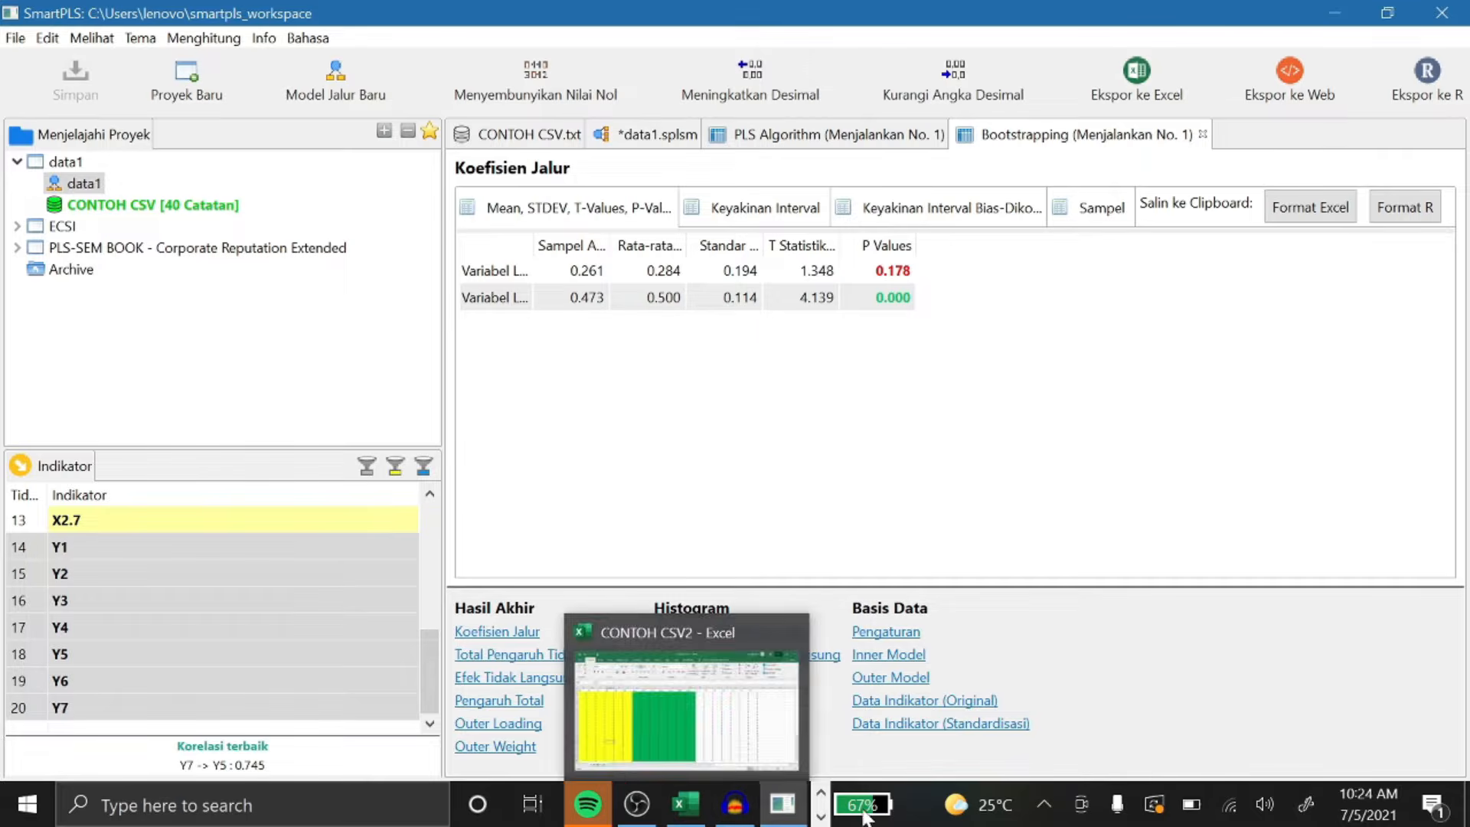
left_click(821, 816)
left_click(820, 816)
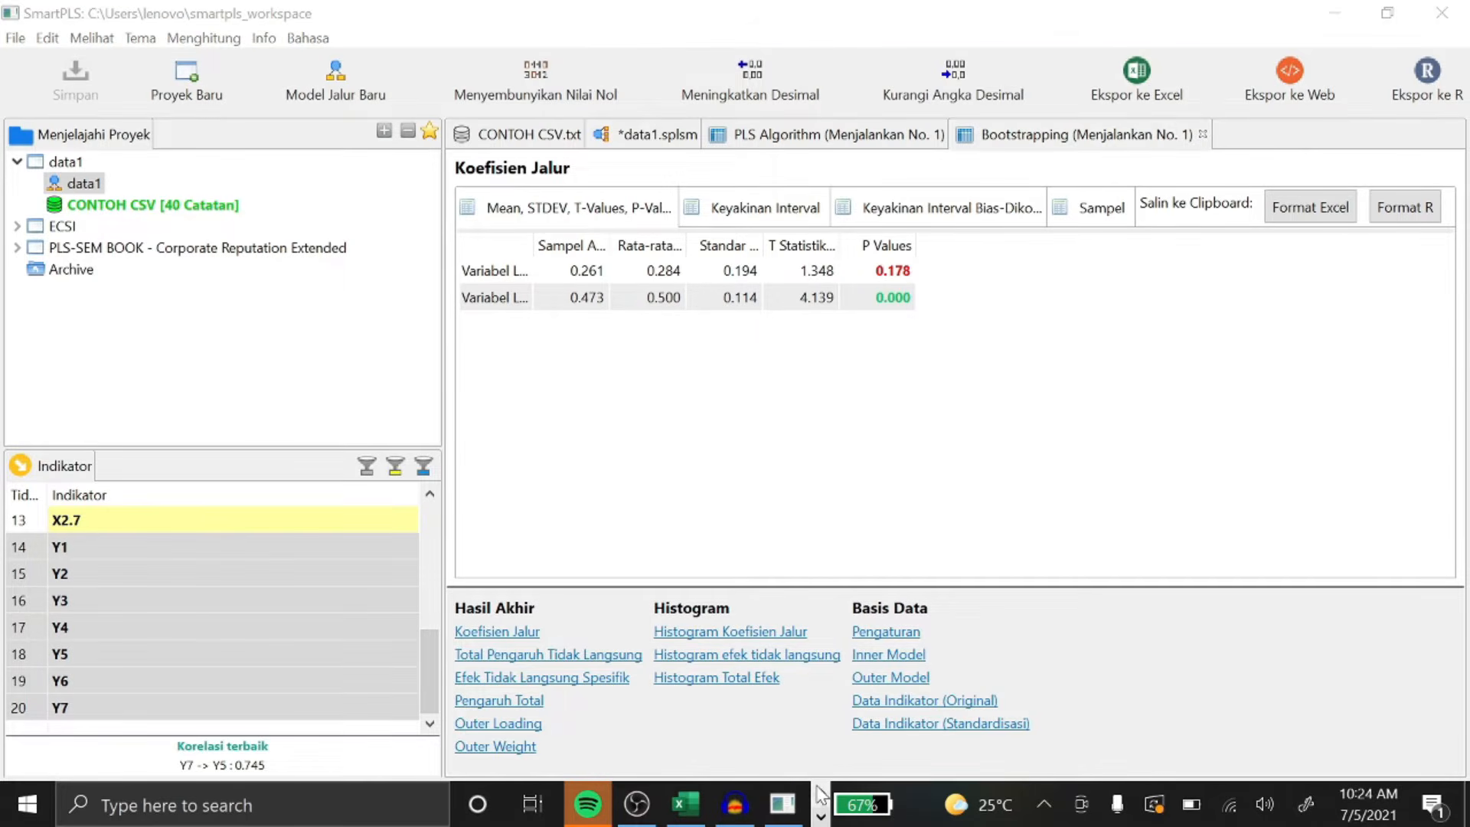
mouse_move(688, 807)
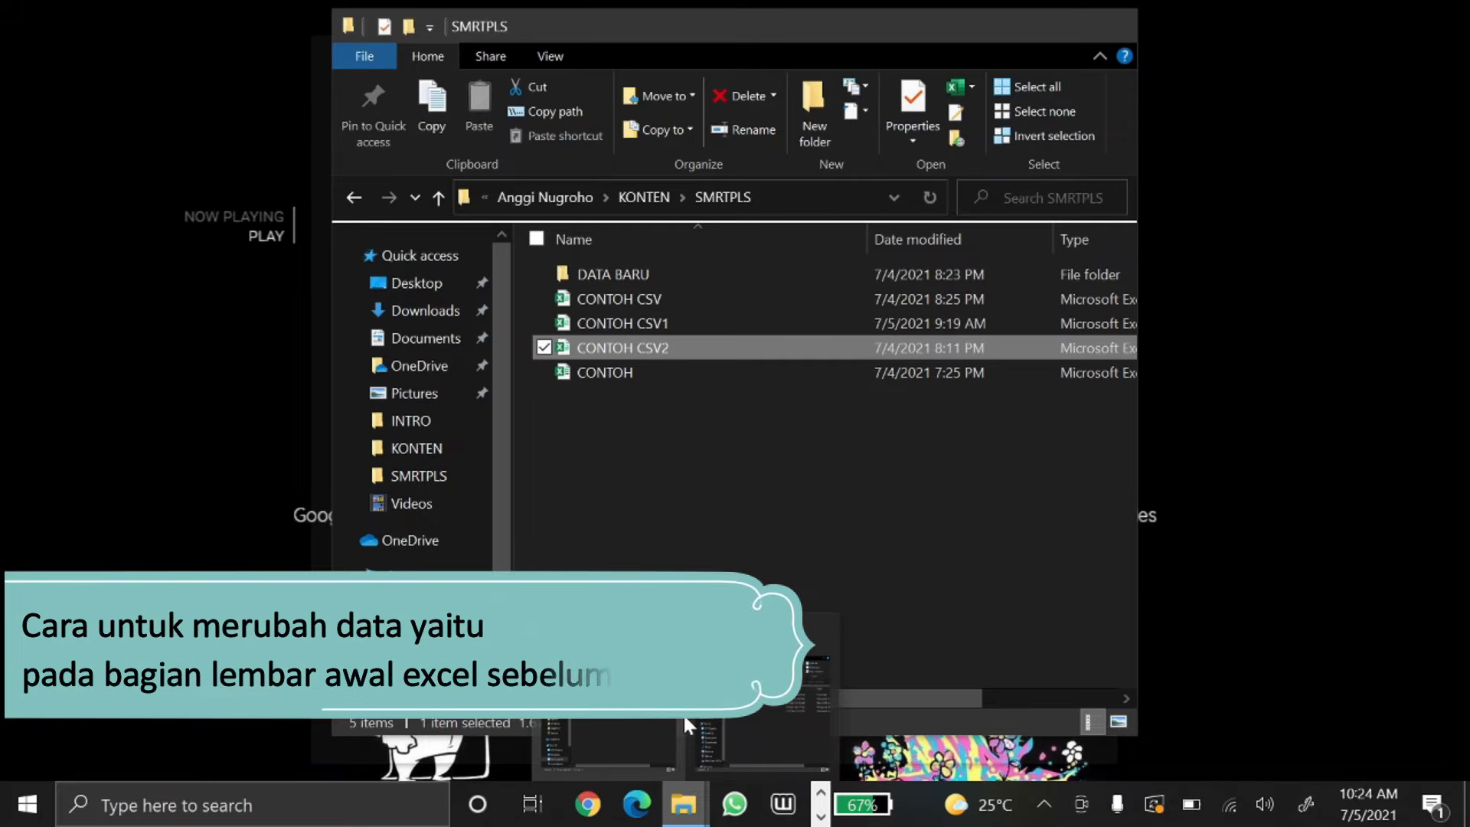
left_click(687, 724)
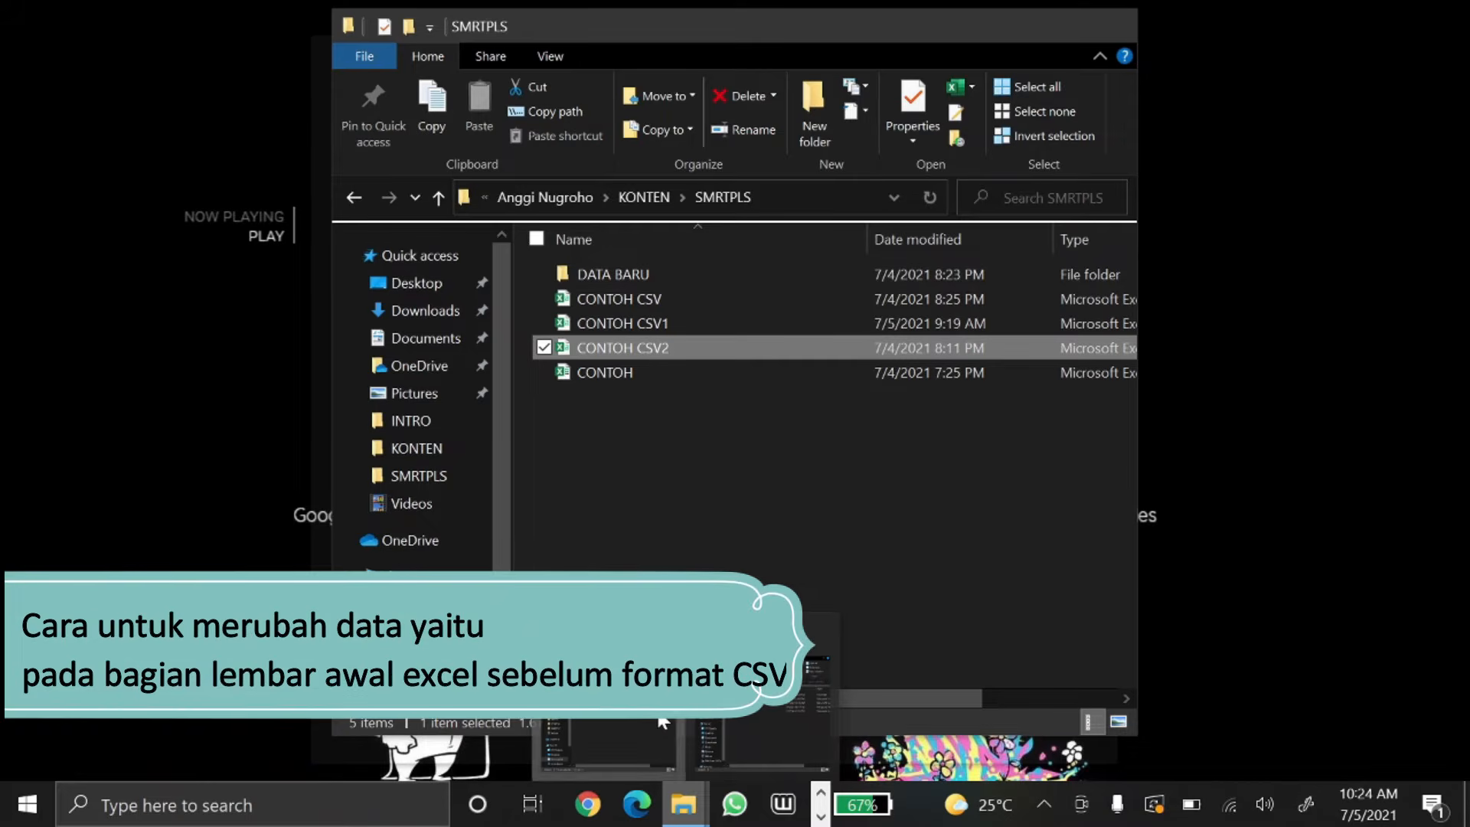
double_click(651, 373)
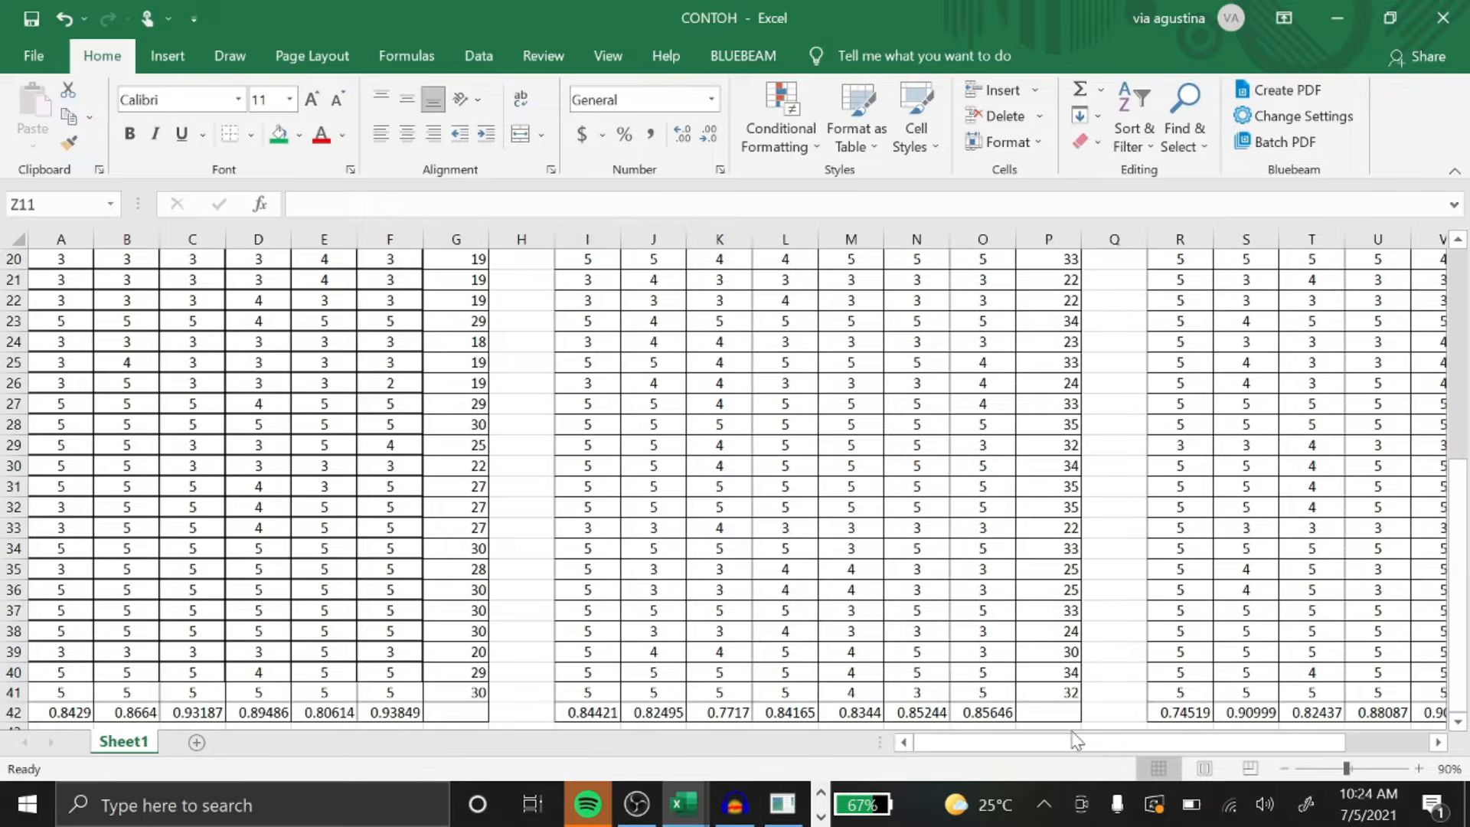
Inspect the correlation formulas below the first table's X1, X2 and X3 columns in cells A42, B42 and C42.
left_click(67, 711)
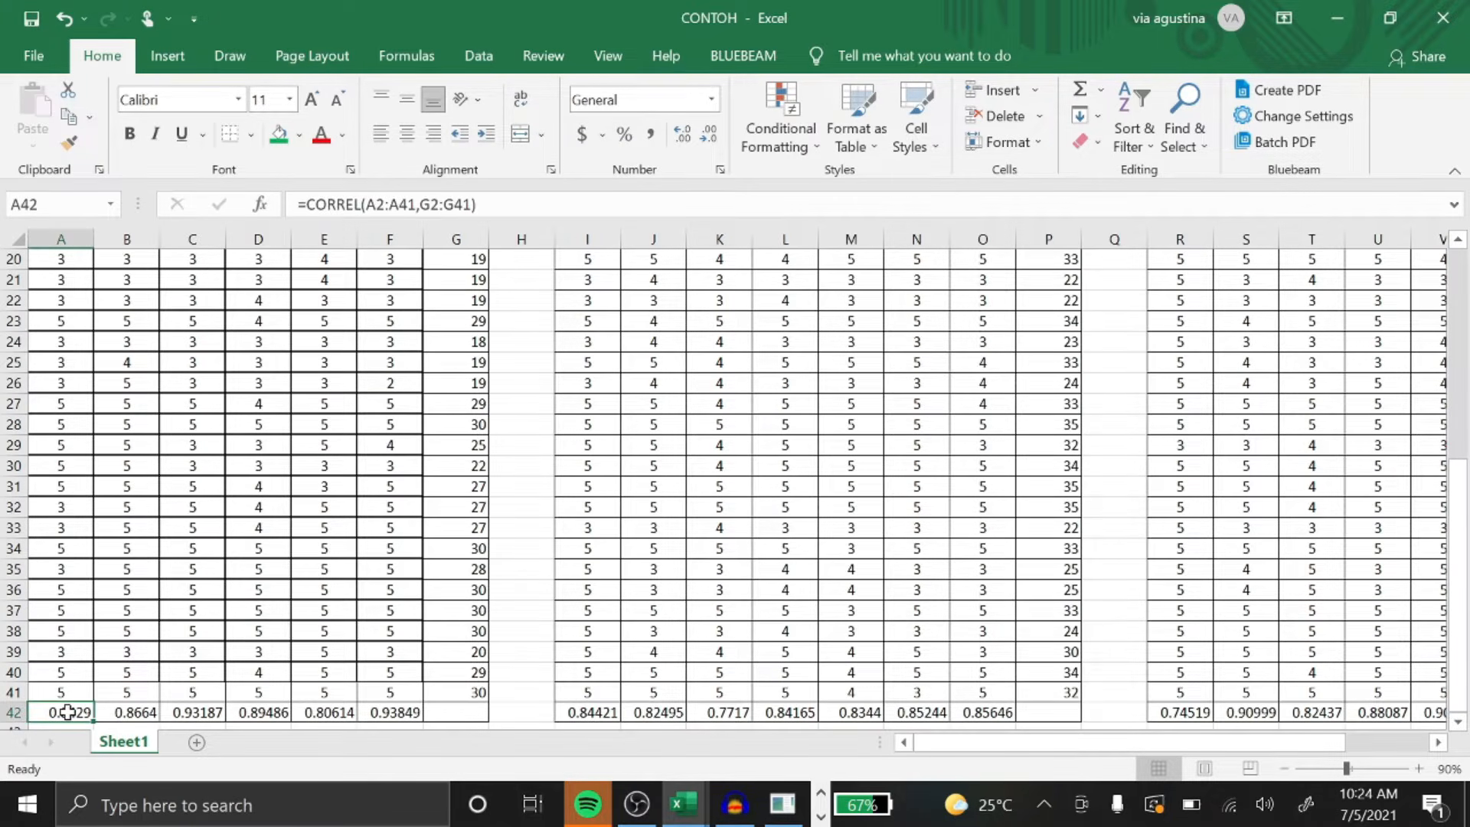
left_click(138, 713)
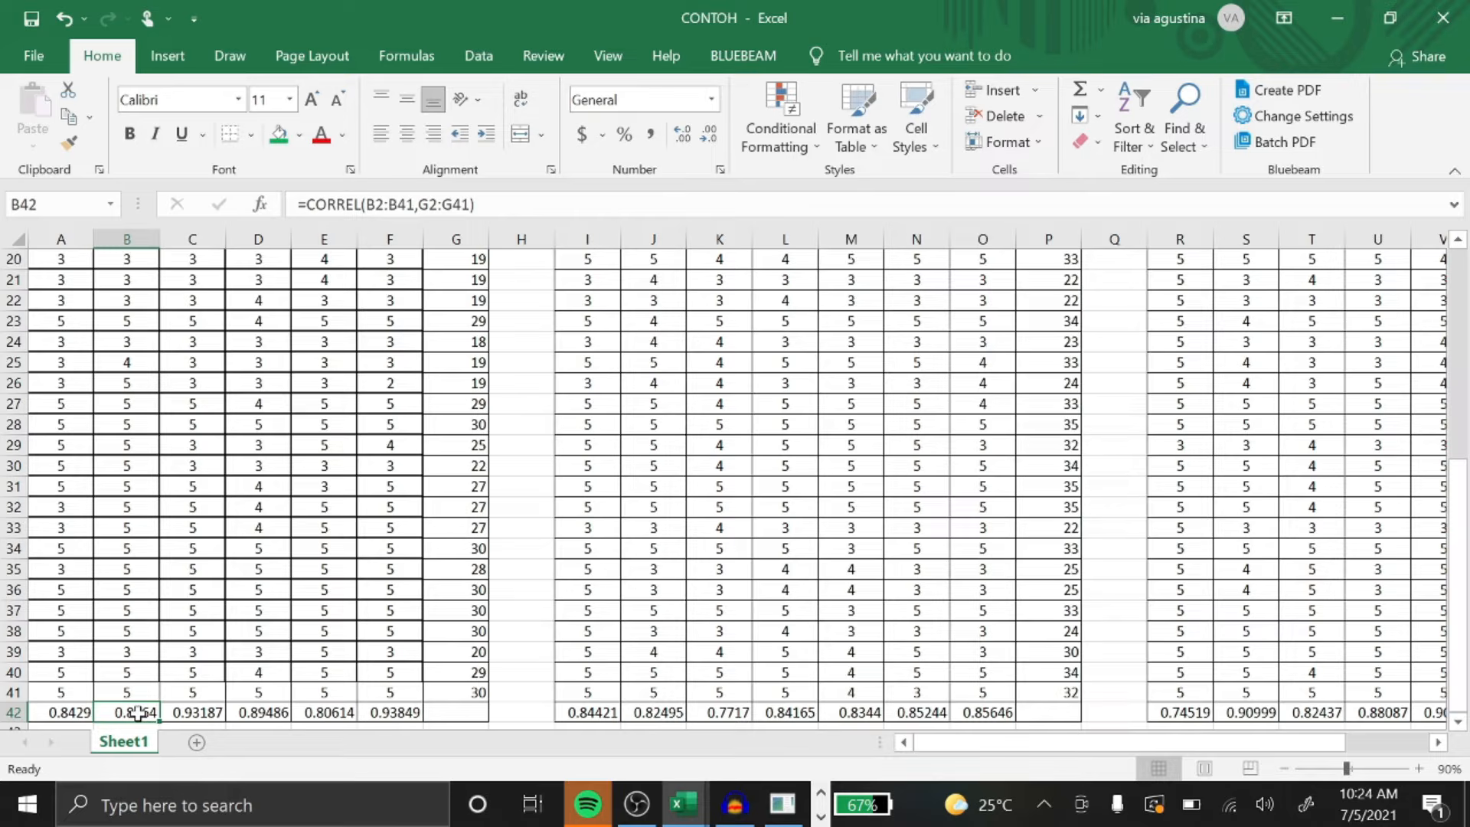
left_click(201, 714)
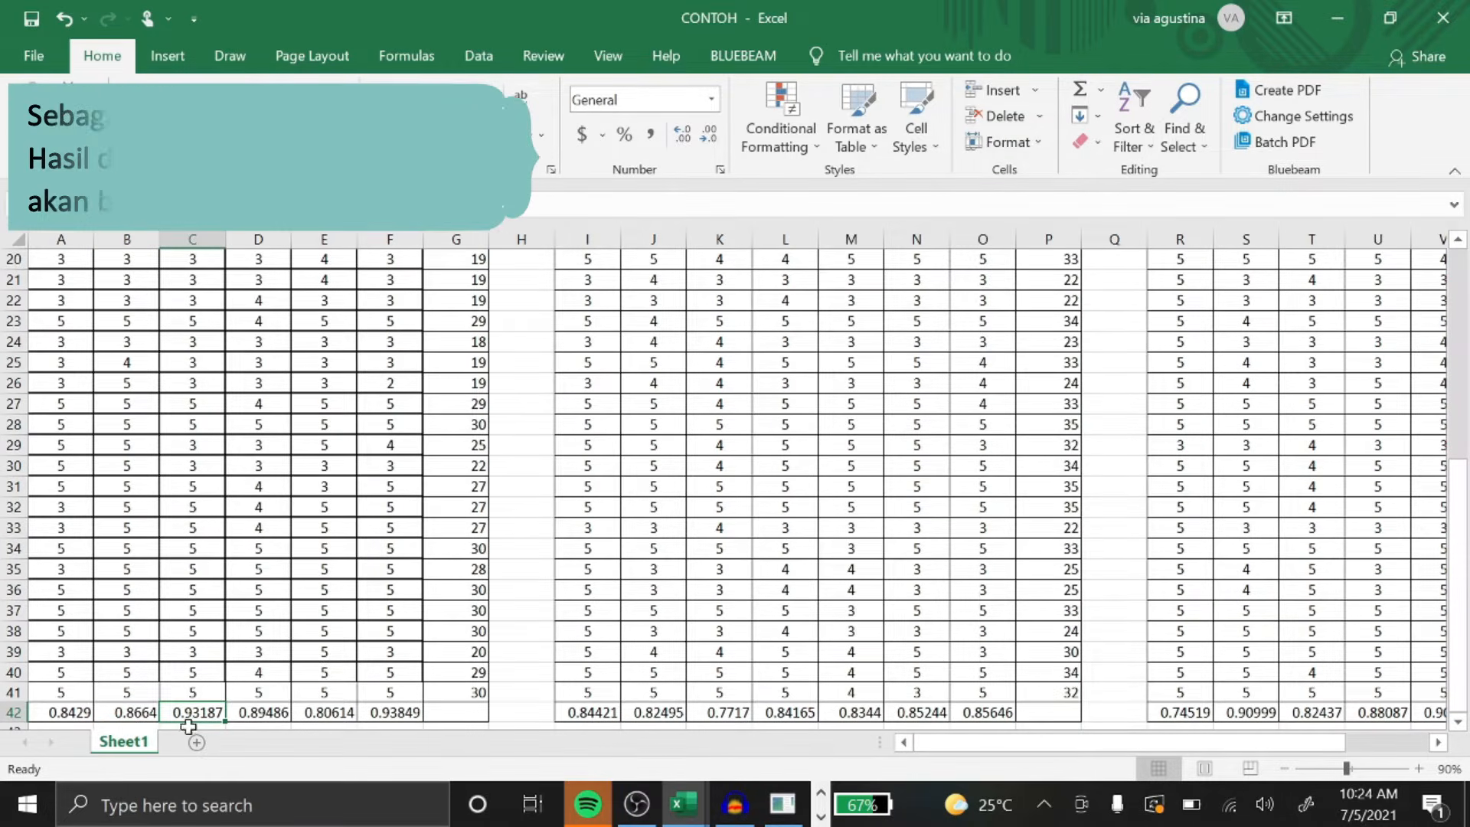
Highlight the correlation row from A42 to U42 with a green fill.
left_click(57, 712)
key("shift+Right")
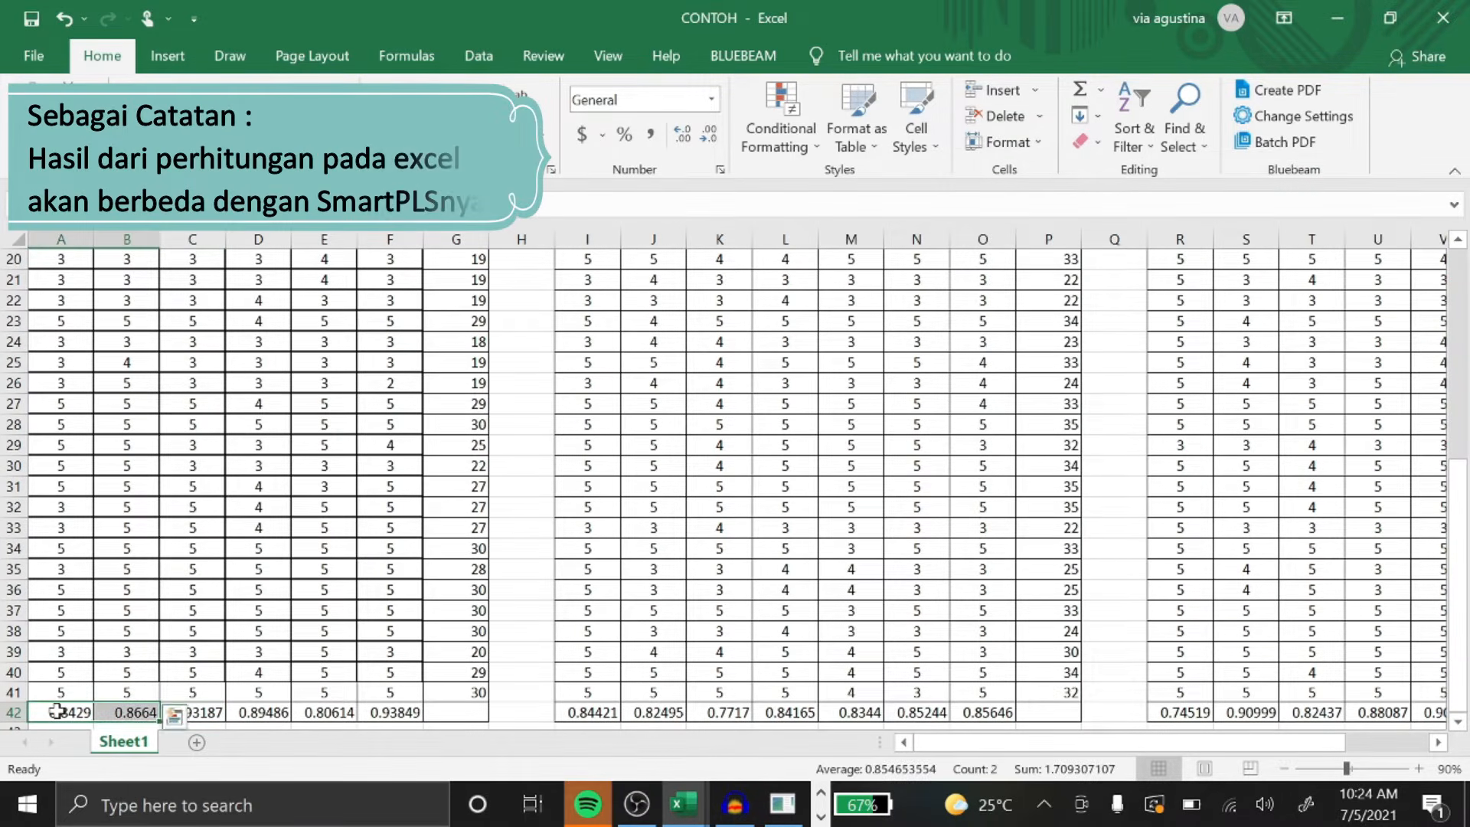
key("shift+Right")
key("shift+Right")
key("shift+Right")
key("shift+Right")
key("shift+Right")
key("shift+Right")
key("shift+Right")
key("shift+Right")
key("shift+Right")
key("shift+Right")
key("shift+Right")
key("shift+Right")
key("shift+Right")
key("shift+Right")
key("shift+Right")
key("shift+Right")
key("shift+Right")
key("shift+Right")
key("shift+Right")
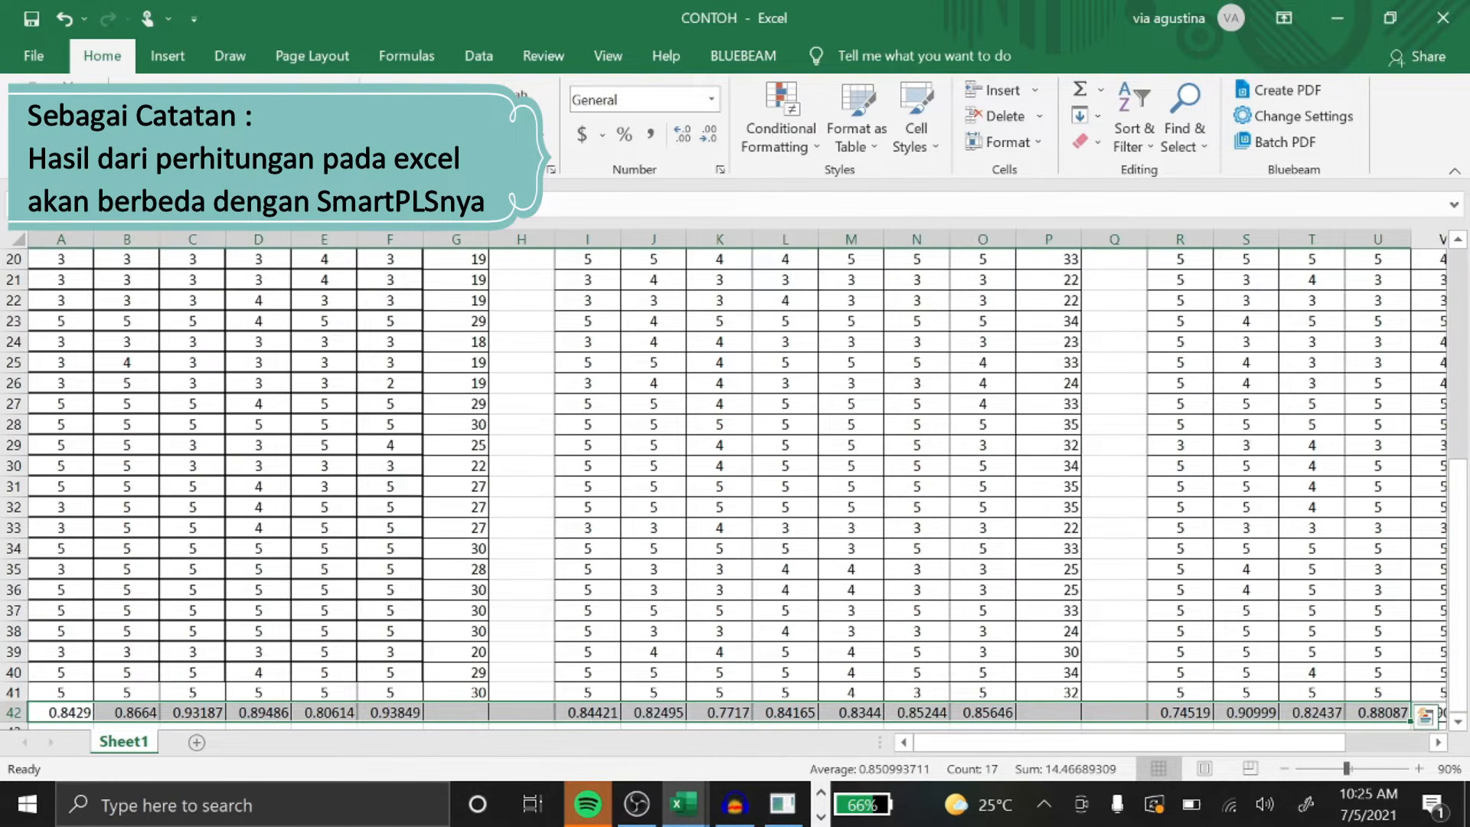
left_click(262, 134)
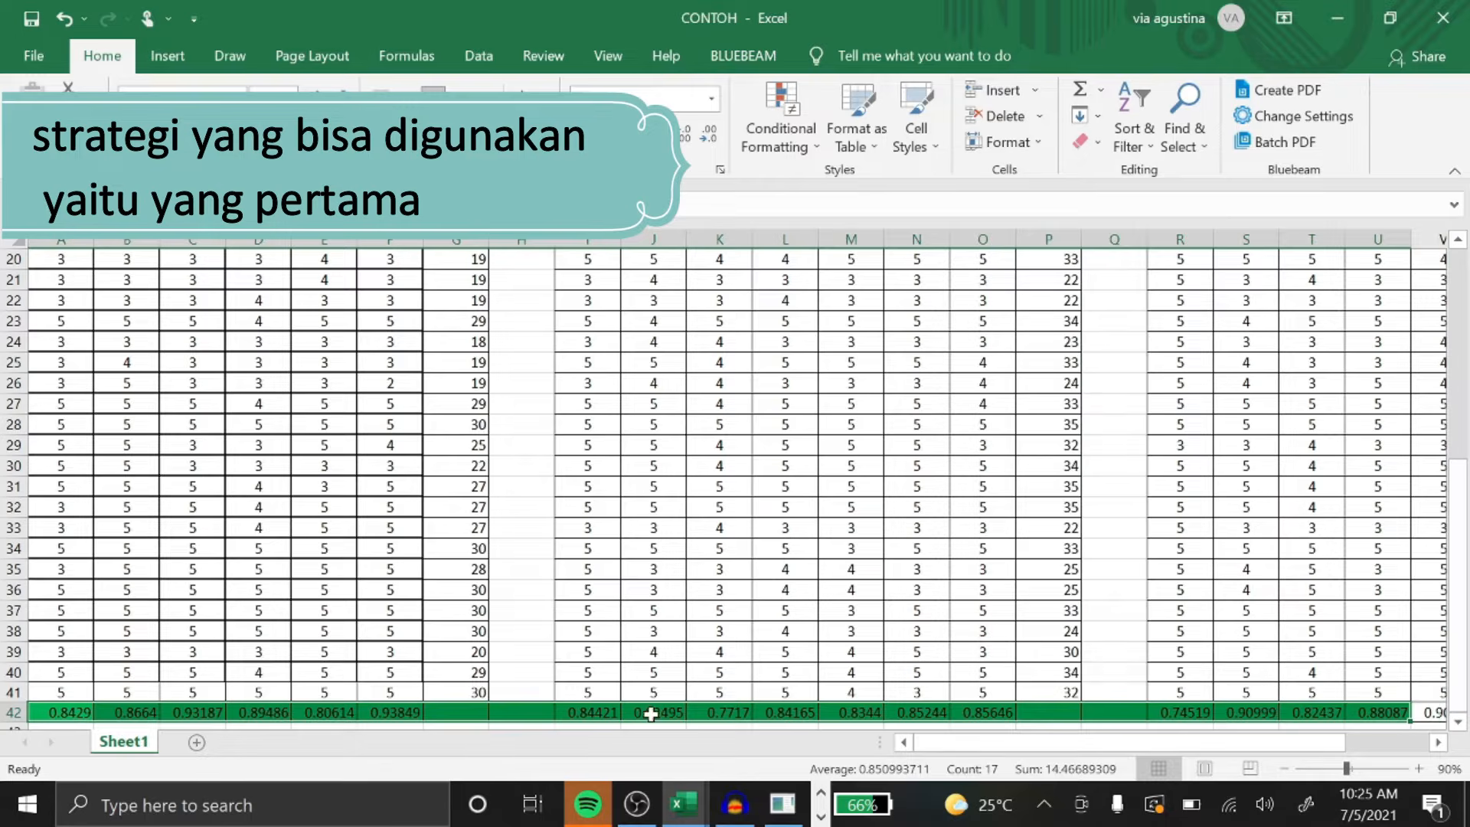
Fill the first five data rows of the first variable table, A2:F6, with green.
left_click_drag(1456, 566, 1460, 310)
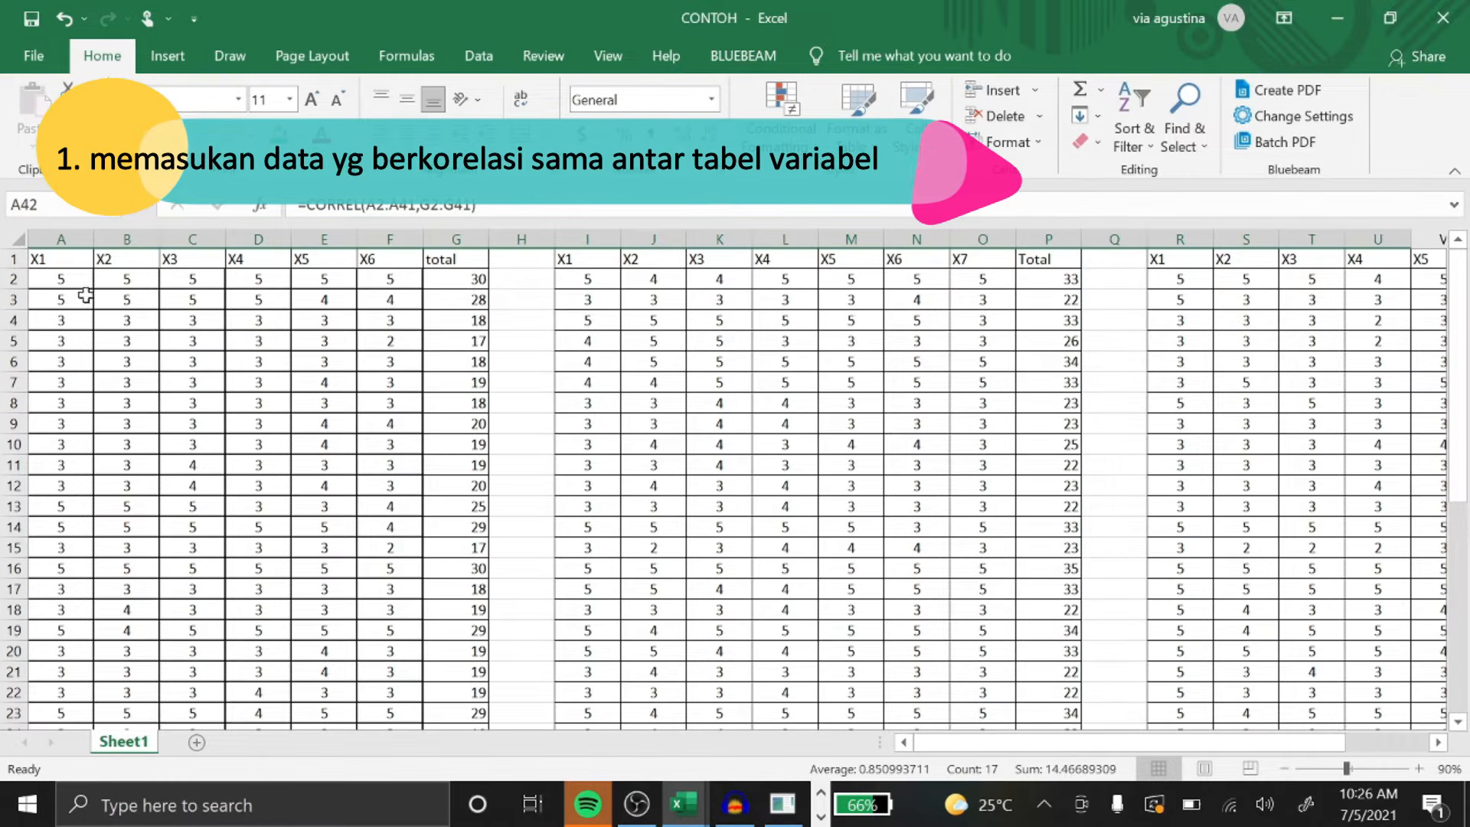
left_click(55, 278)
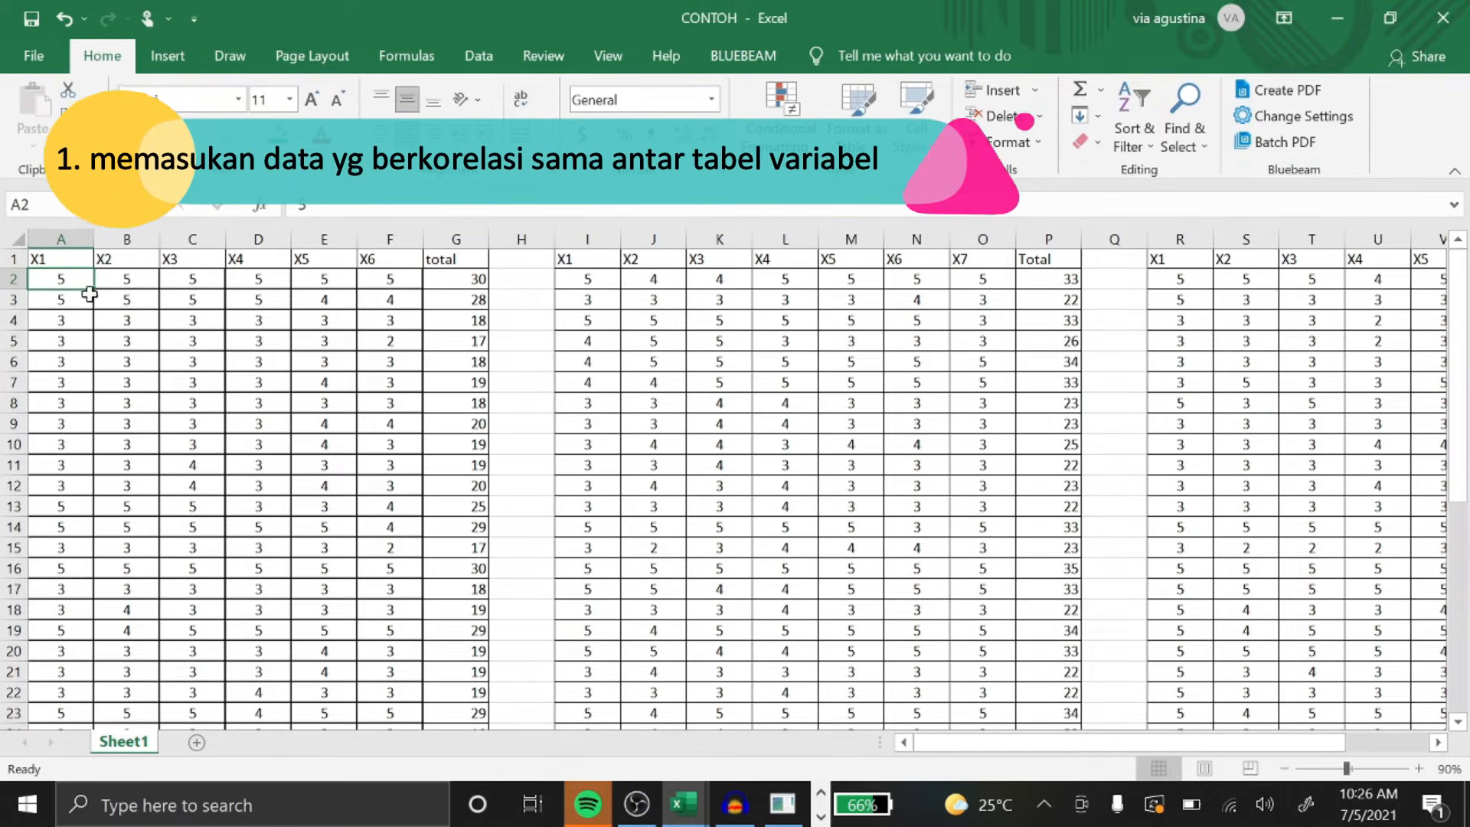
left_click_drag(63, 278, 417, 361)
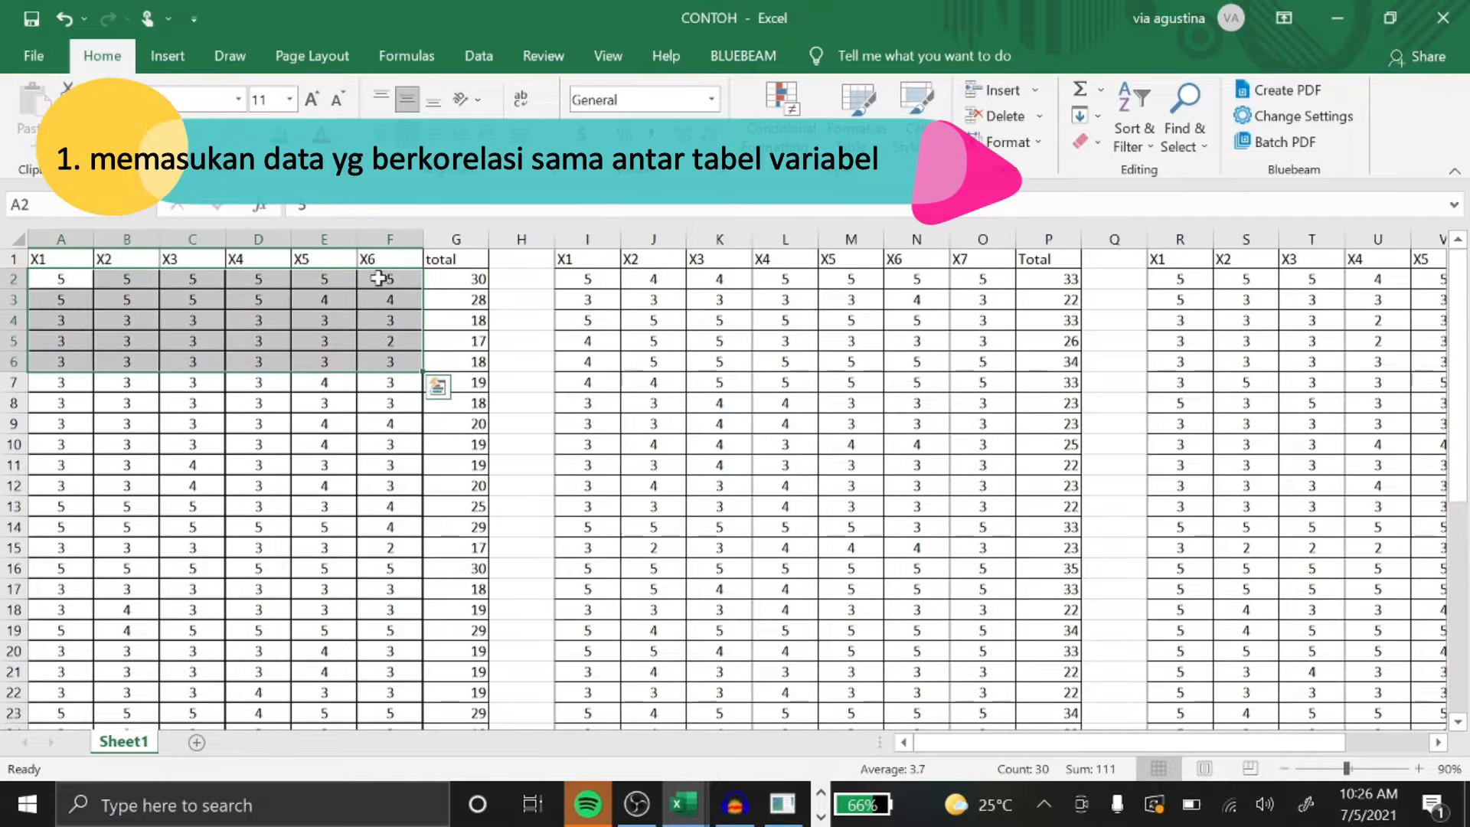
left_click(278, 135)
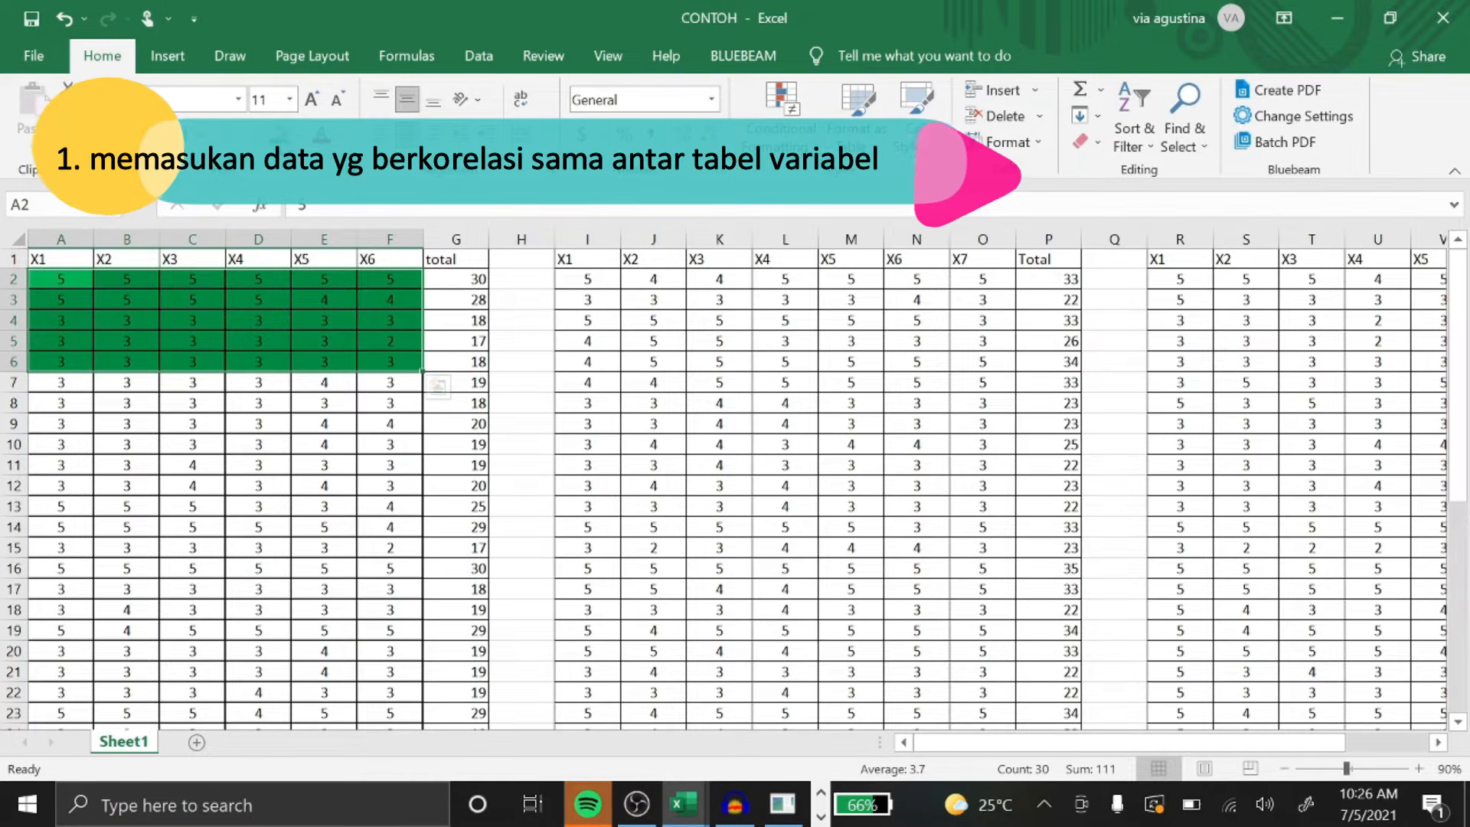
Fill cells I3:N6 in the second variable table with the blue theme color, and deselect the range.
left_click(595, 292)
left_click_drag(595, 292, 904, 356)
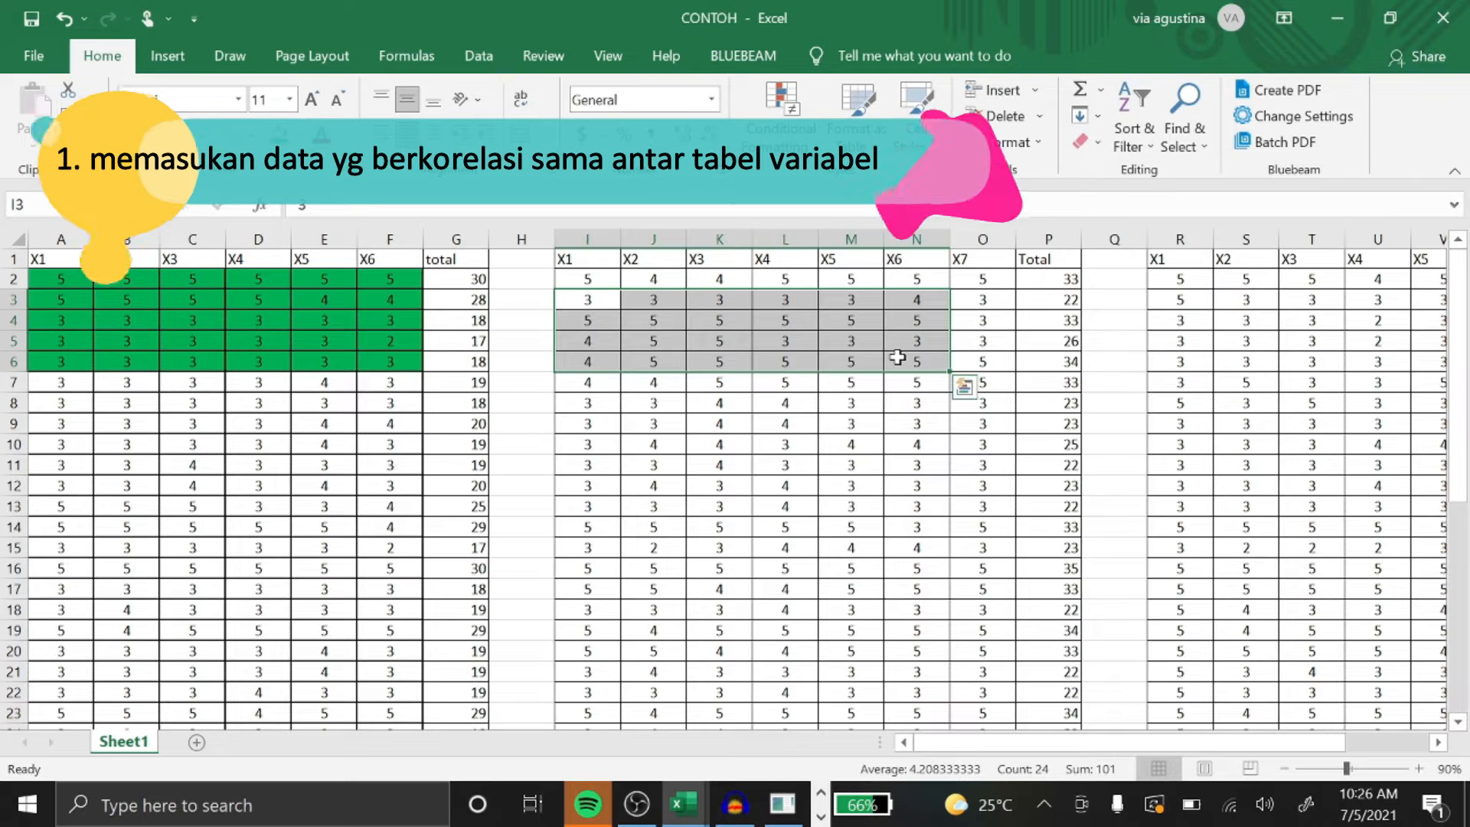
left_click(304, 136)
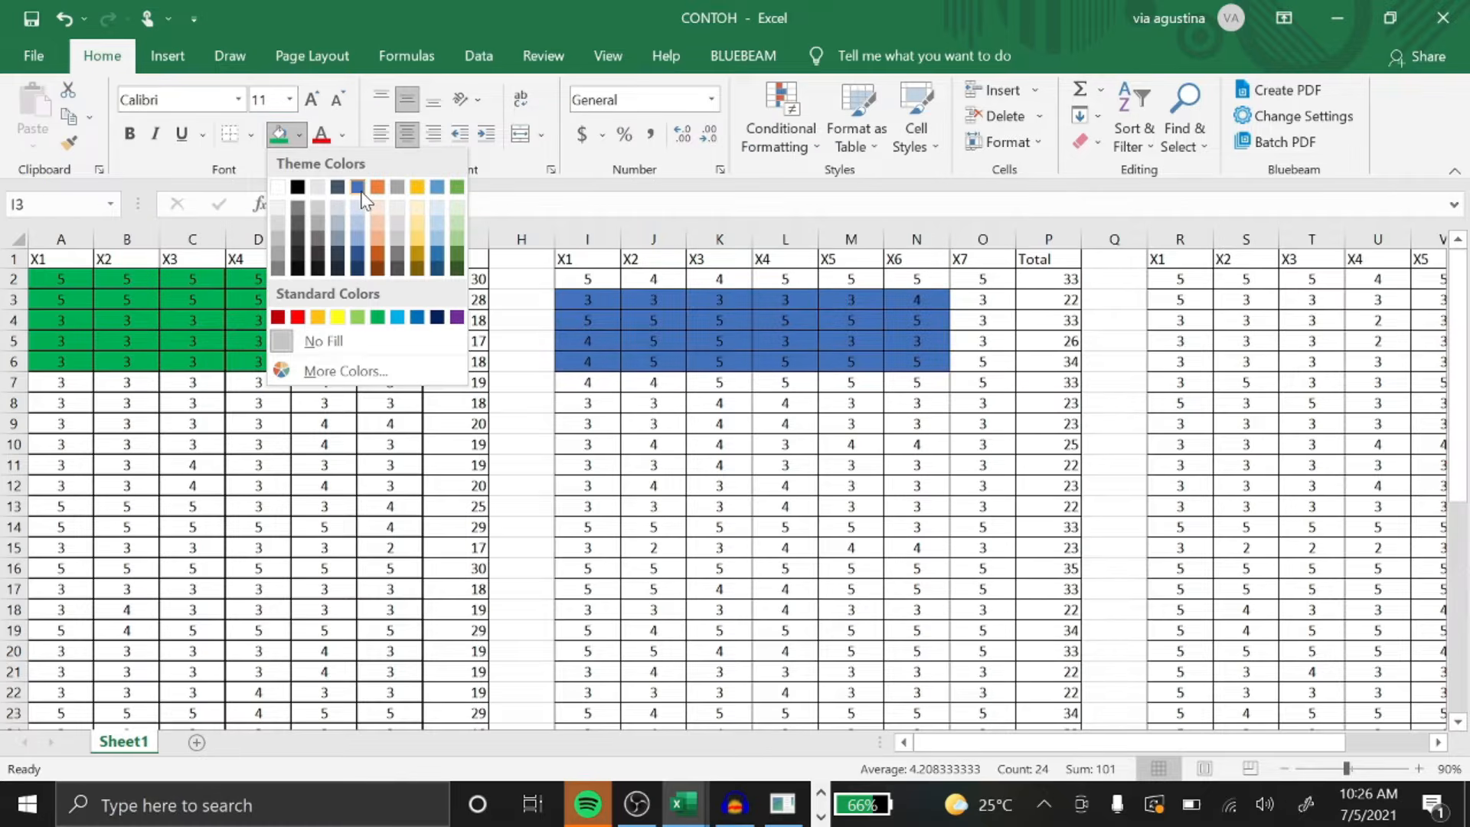
left_click(360, 190)
left_click(715, 404)
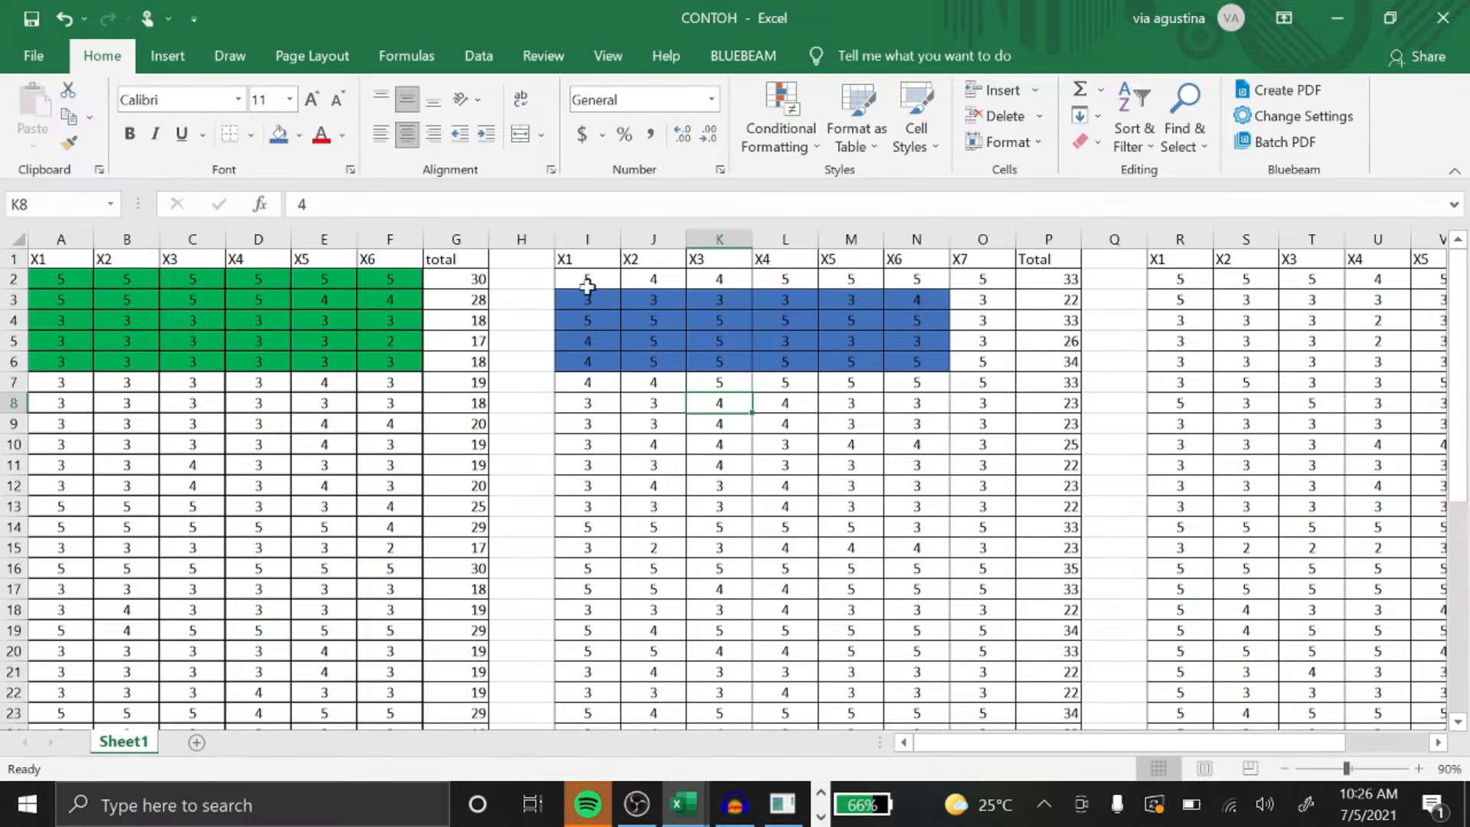
Fill cells I2:N2 in the second variable table with the same blue color, and deselect the range.
left_click_drag(586, 280, 925, 287)
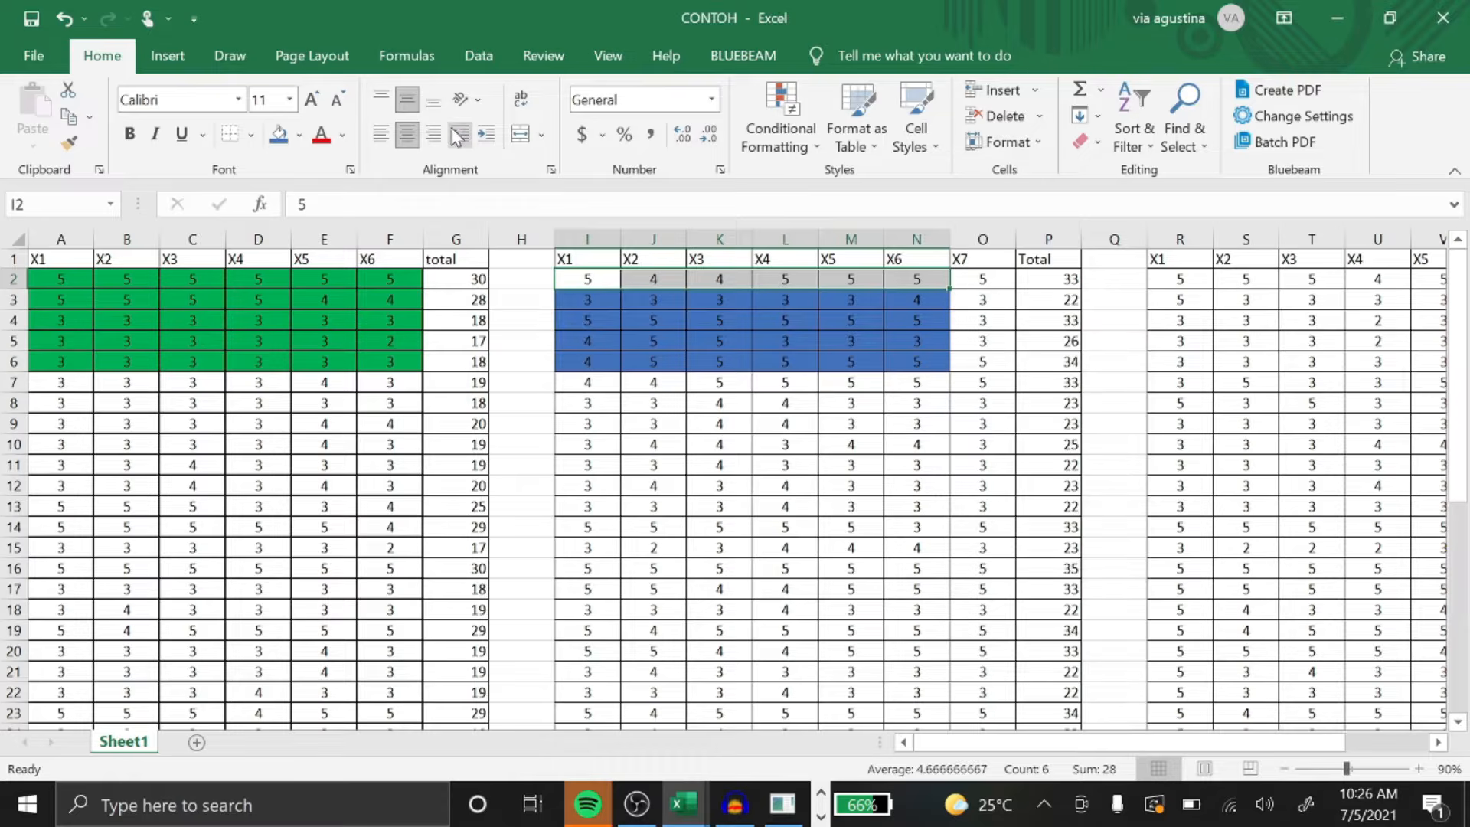
left_click(276, 136)
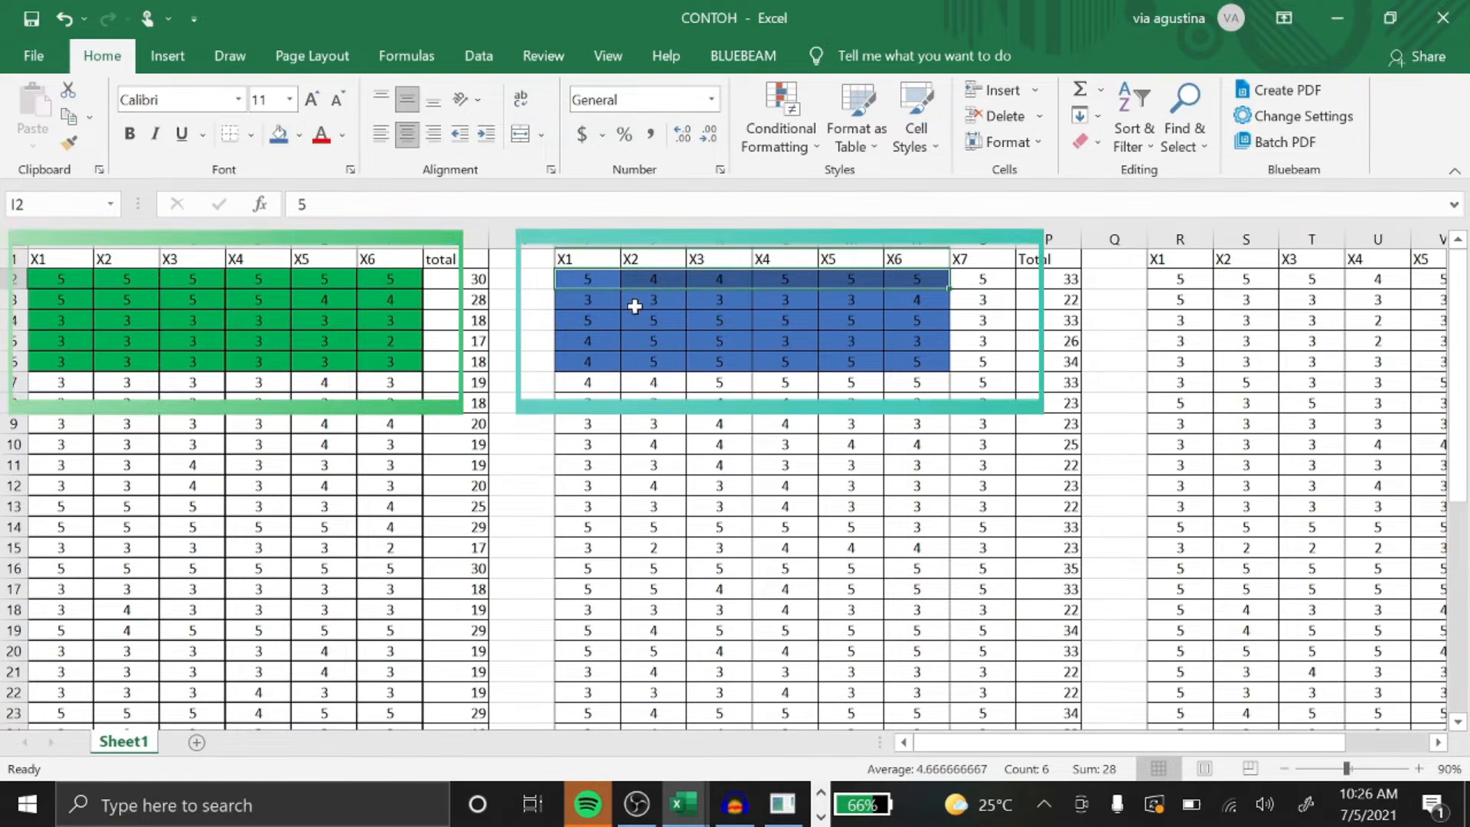
left_click(662, 395)
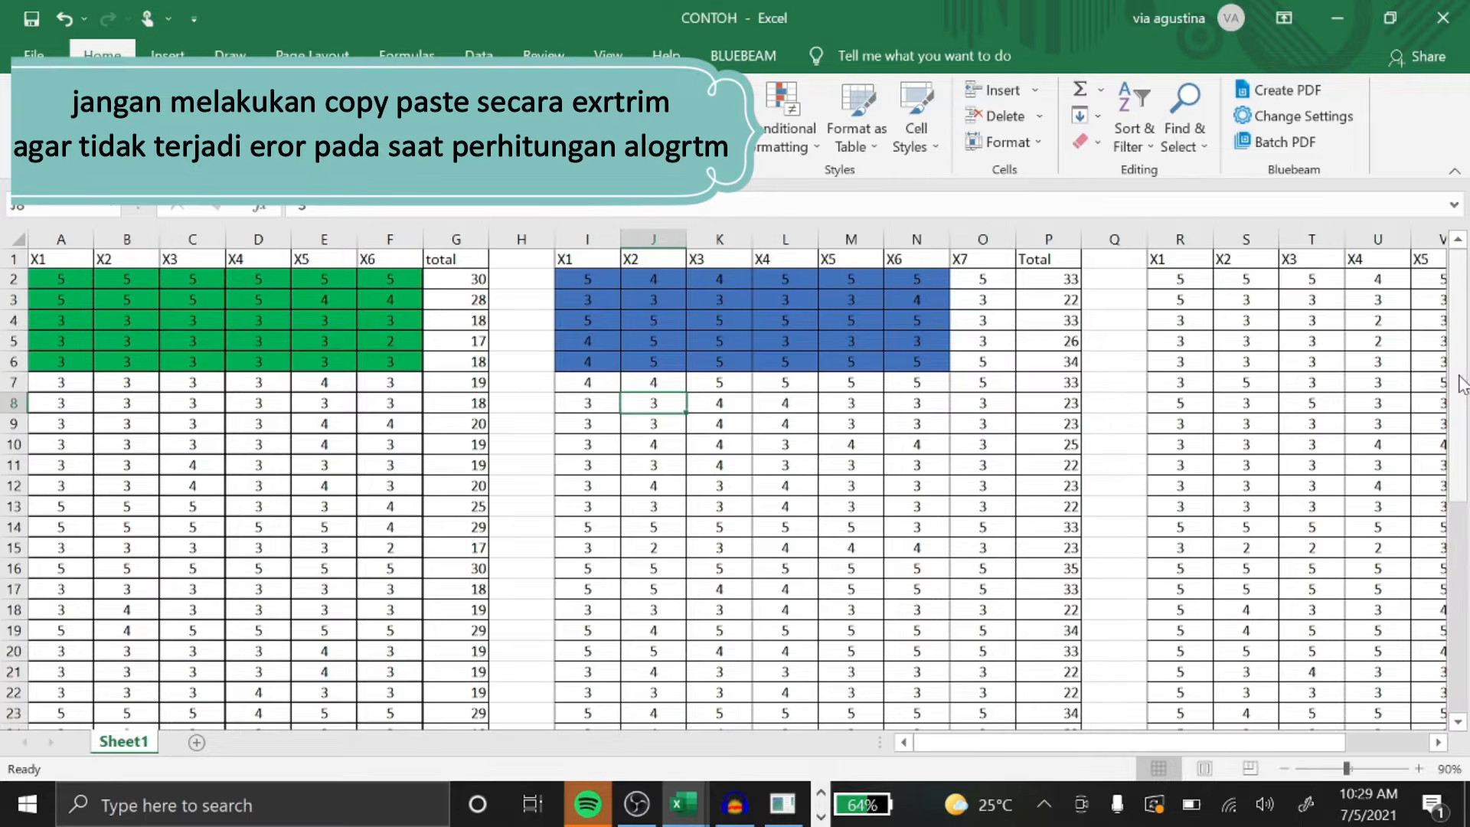
Examine the lower data rows across the three variable tables, including A32:T34, and the correlation formula in A42.
scroll(1463, 467, "down", 2)
left_click_drag(1466, 467, 1458, 650)
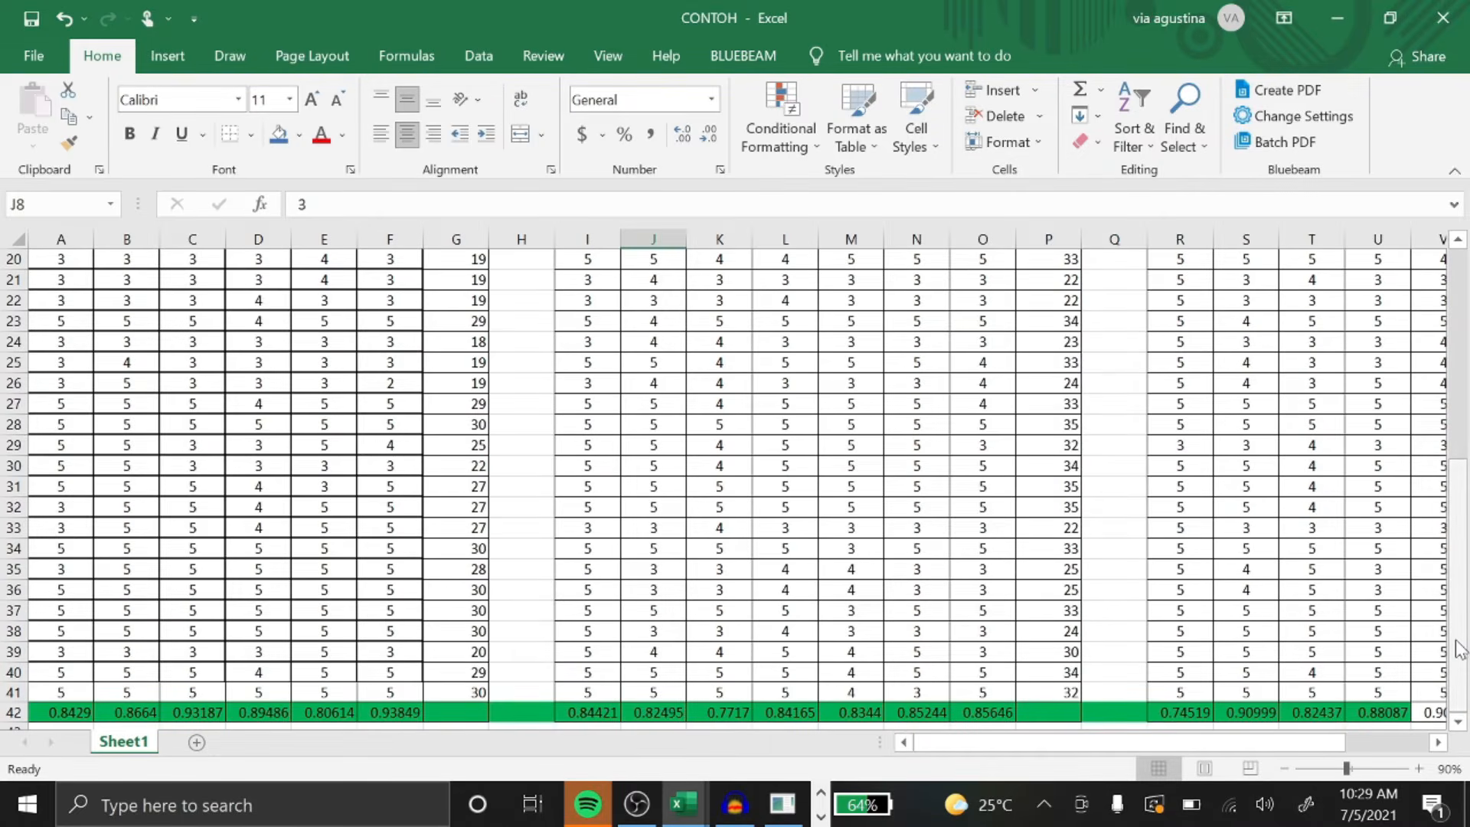
left_click(62, 591)
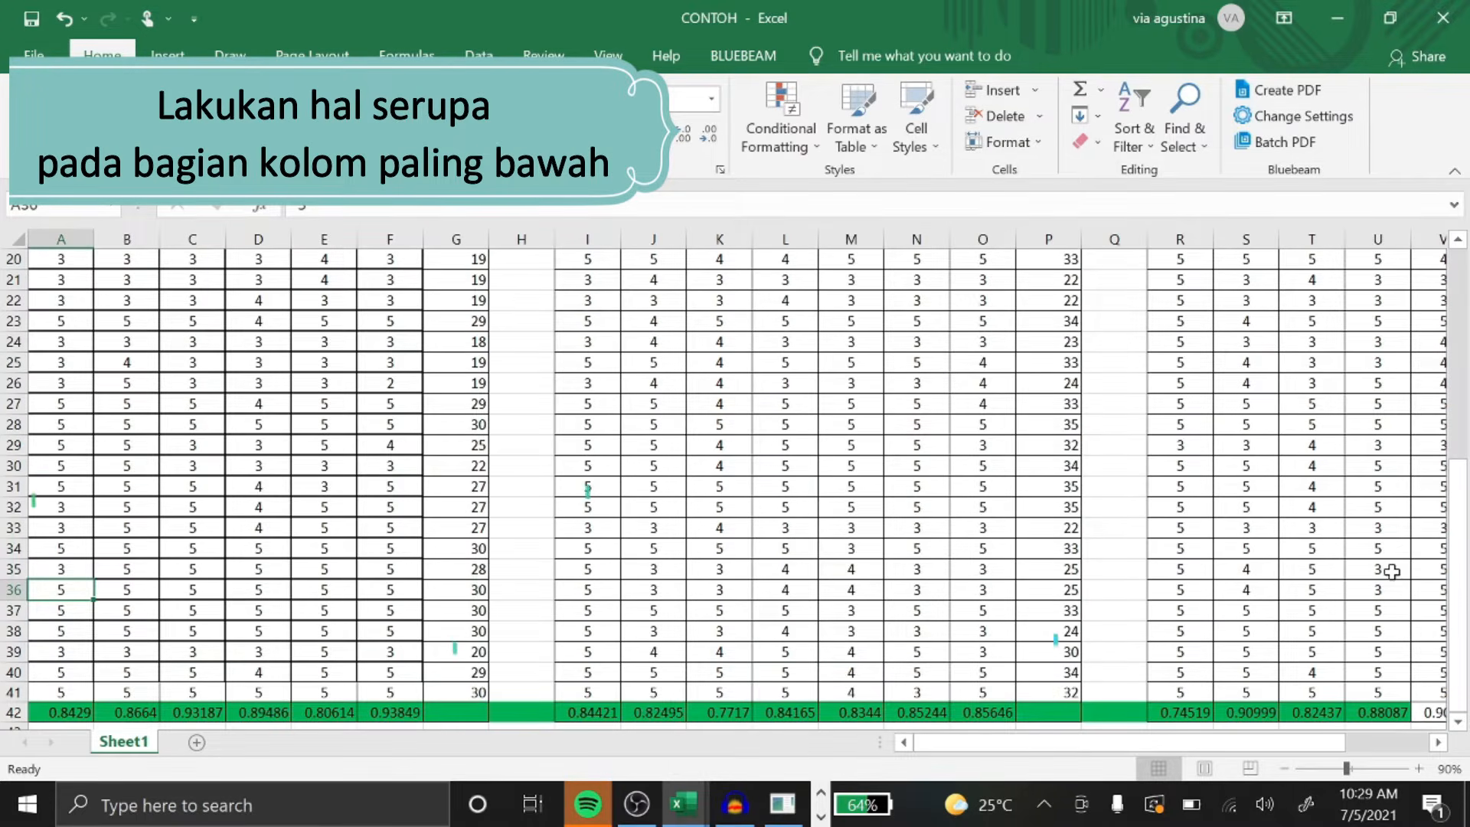
left_click(1416, 574)
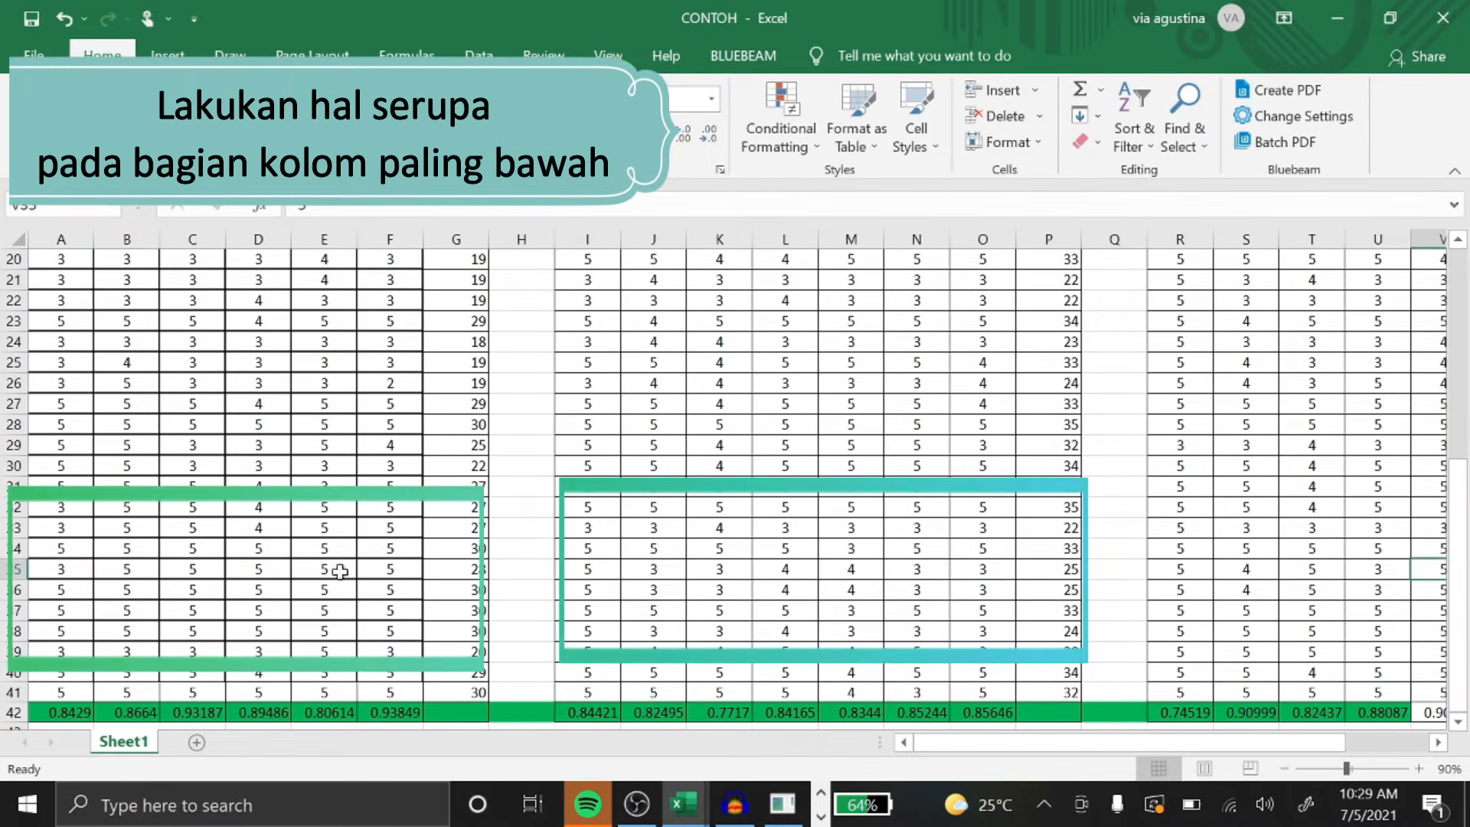
left_click_drag(62, 551, 1301, 511)
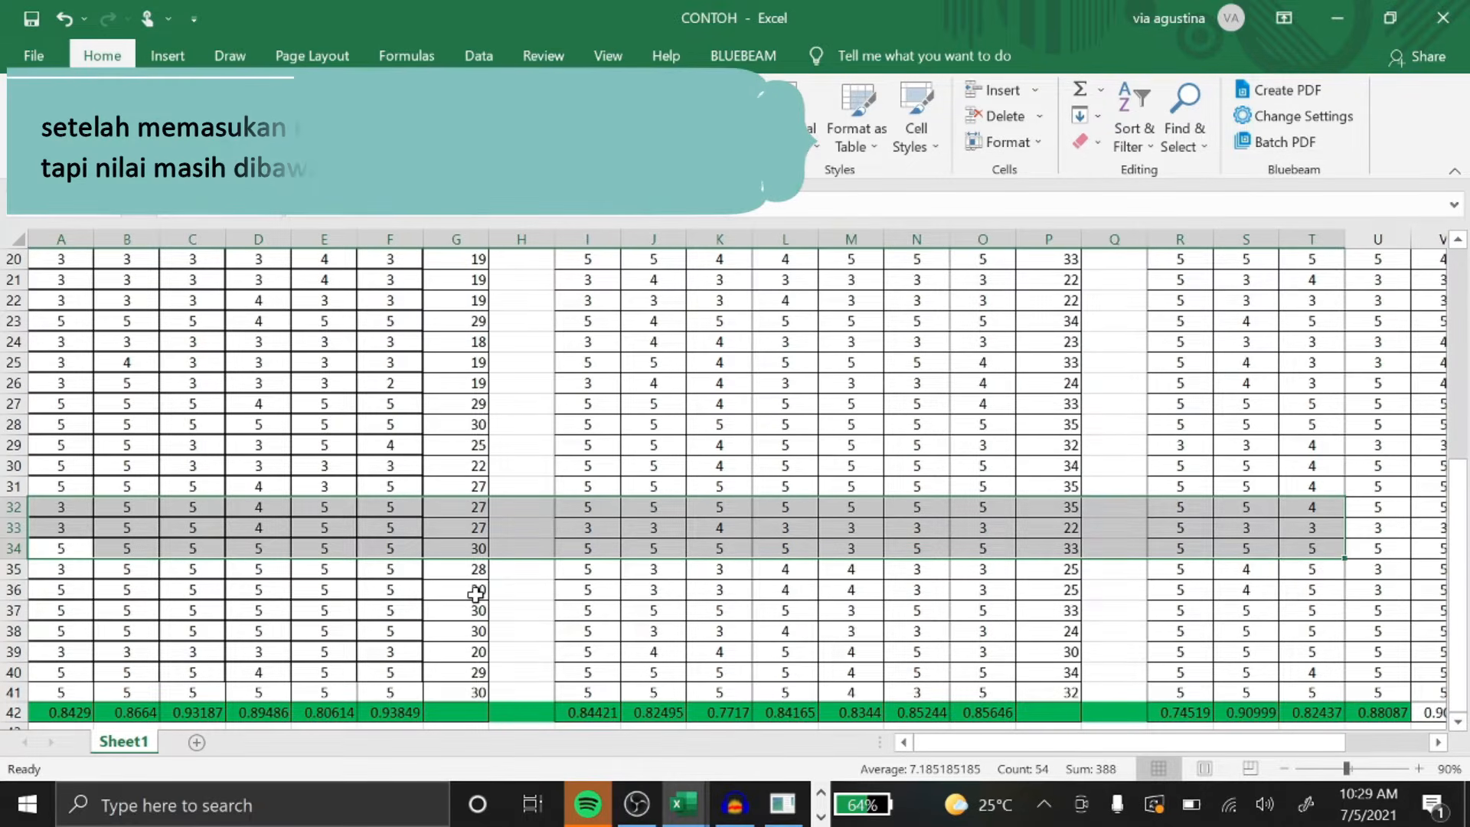
left_click(68, 714)
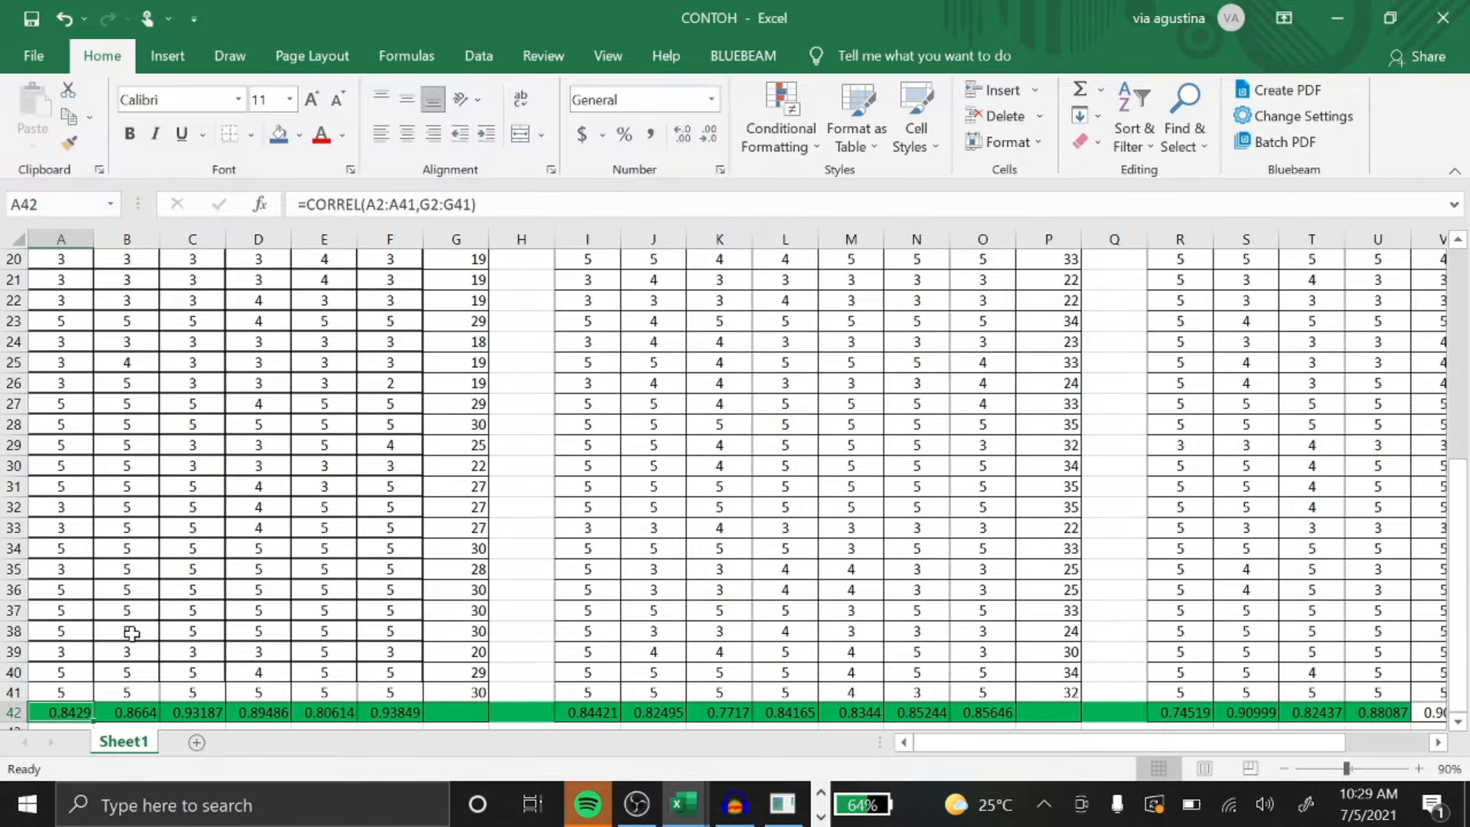
left_click(64, 262)
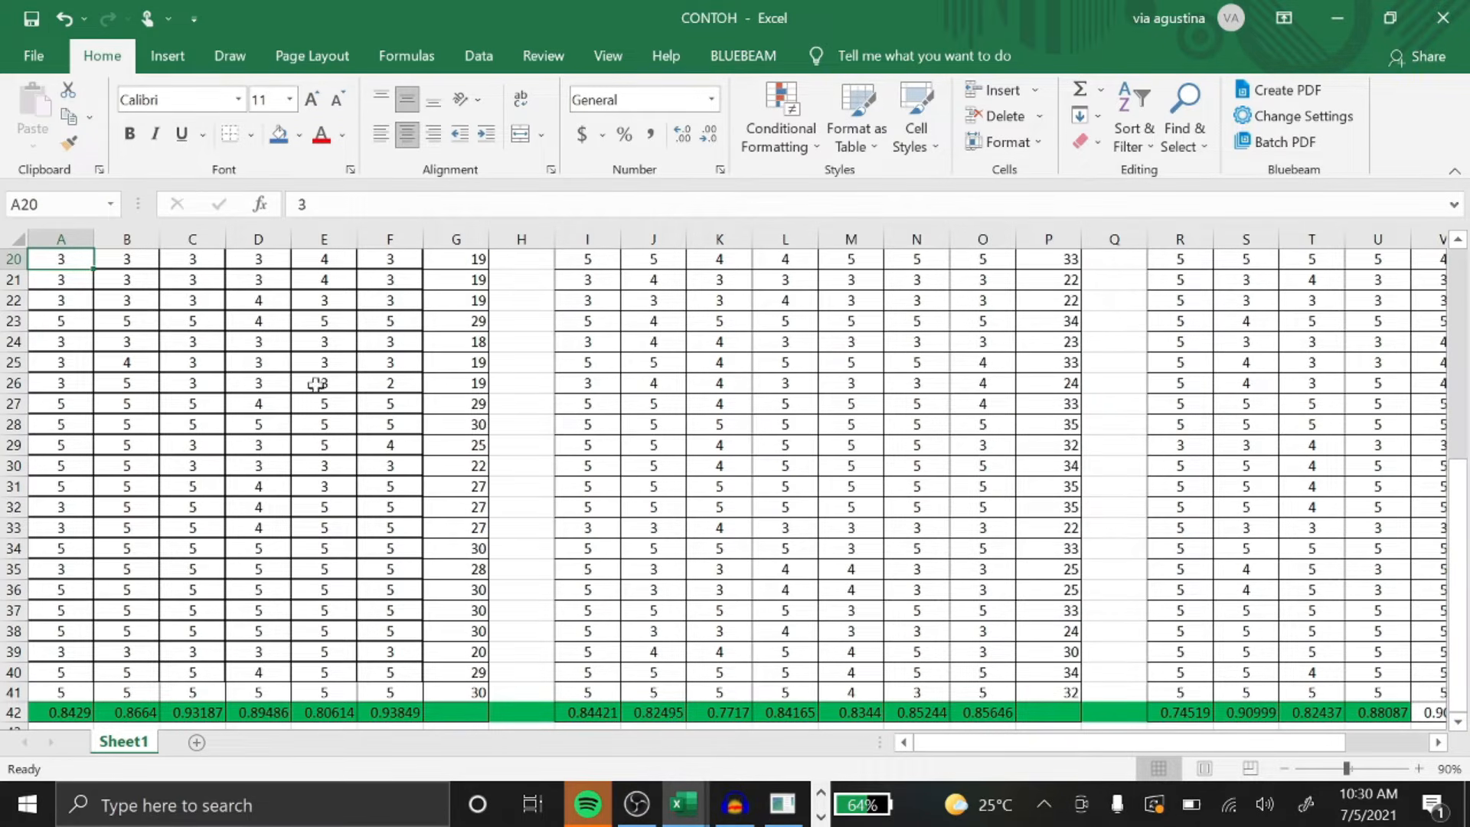
Switch to SmartPLS and view the total effects in the Bootstrapping report and the outer loadings in the PLS Algorithm report.
left_click(768, 788)
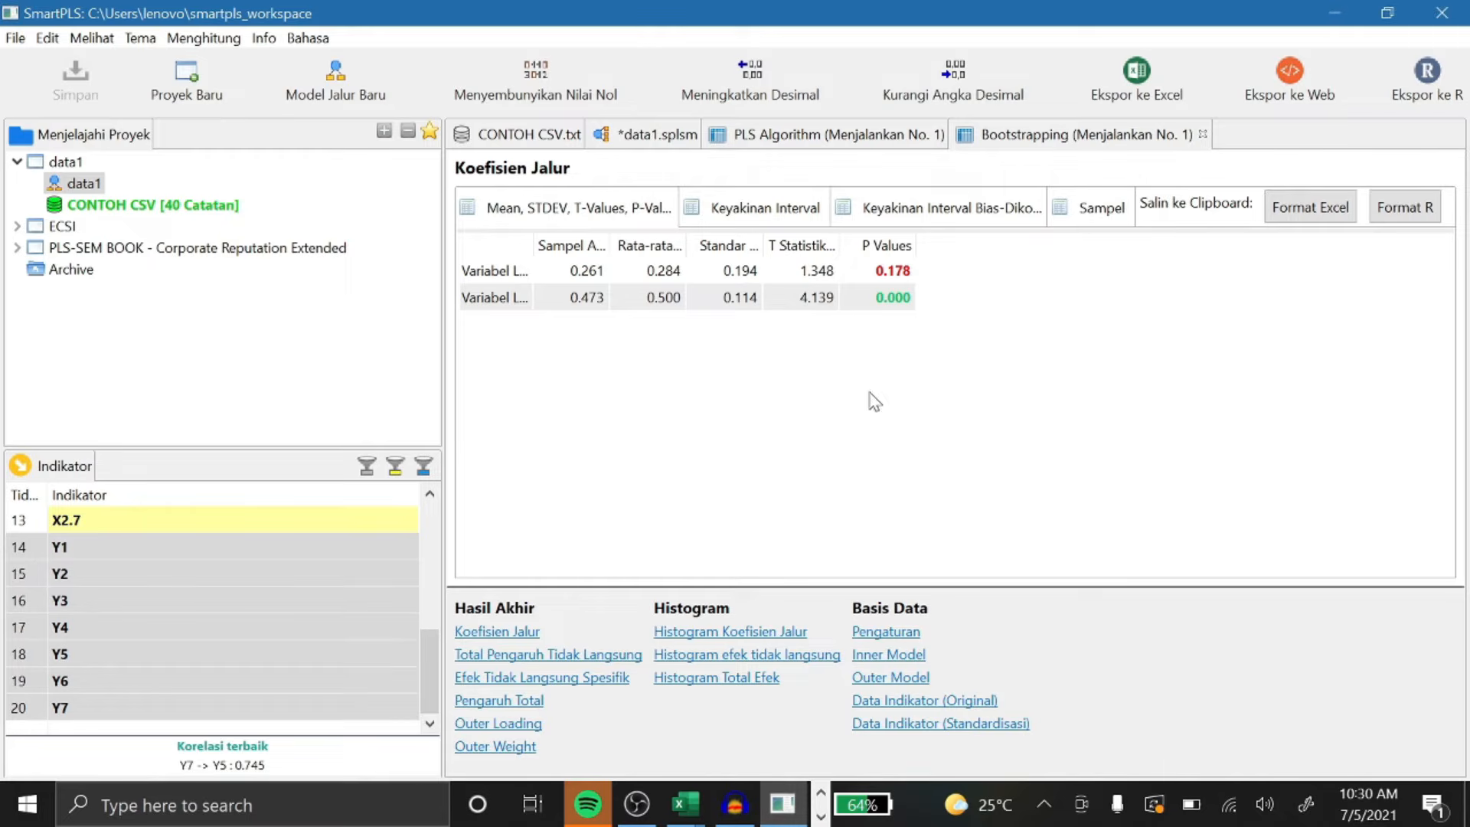
left_click(499, 702)
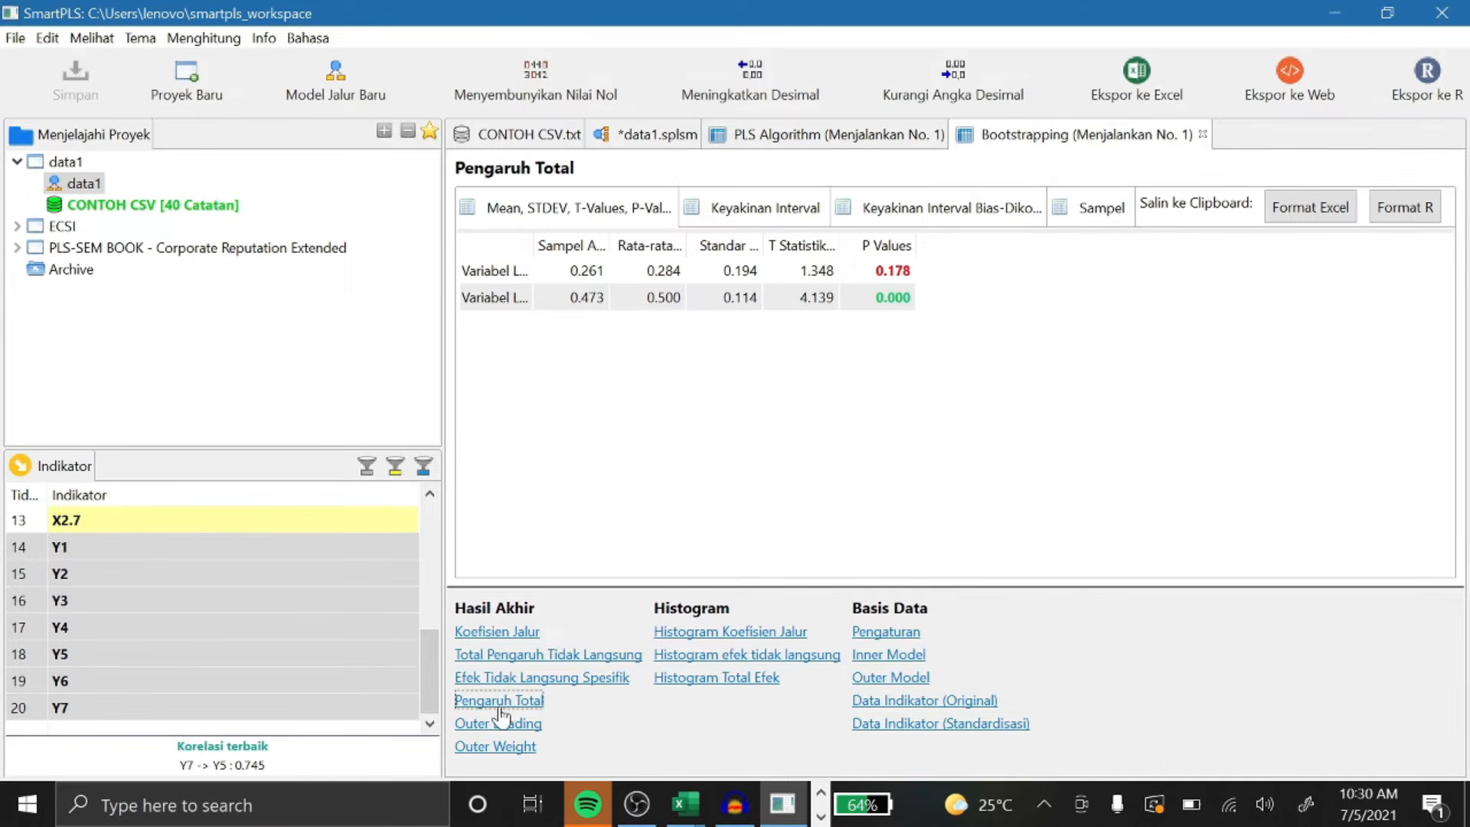
left_click(498, 723)
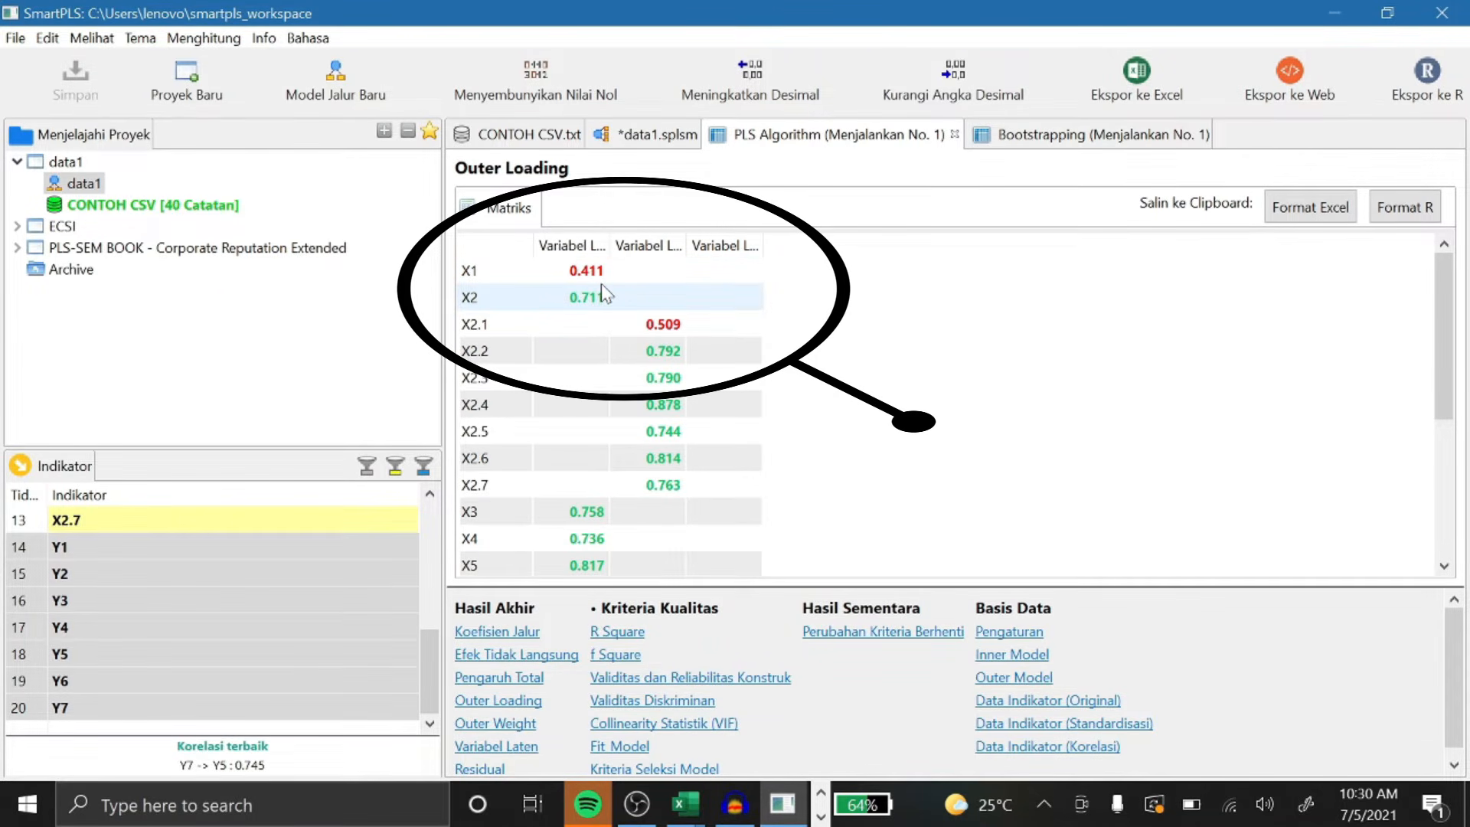
Compare the correlation values in row 42 of the Excel workbook with the outer loadings in SmartPLS, ending back in Excel.
left_click(725, 813)
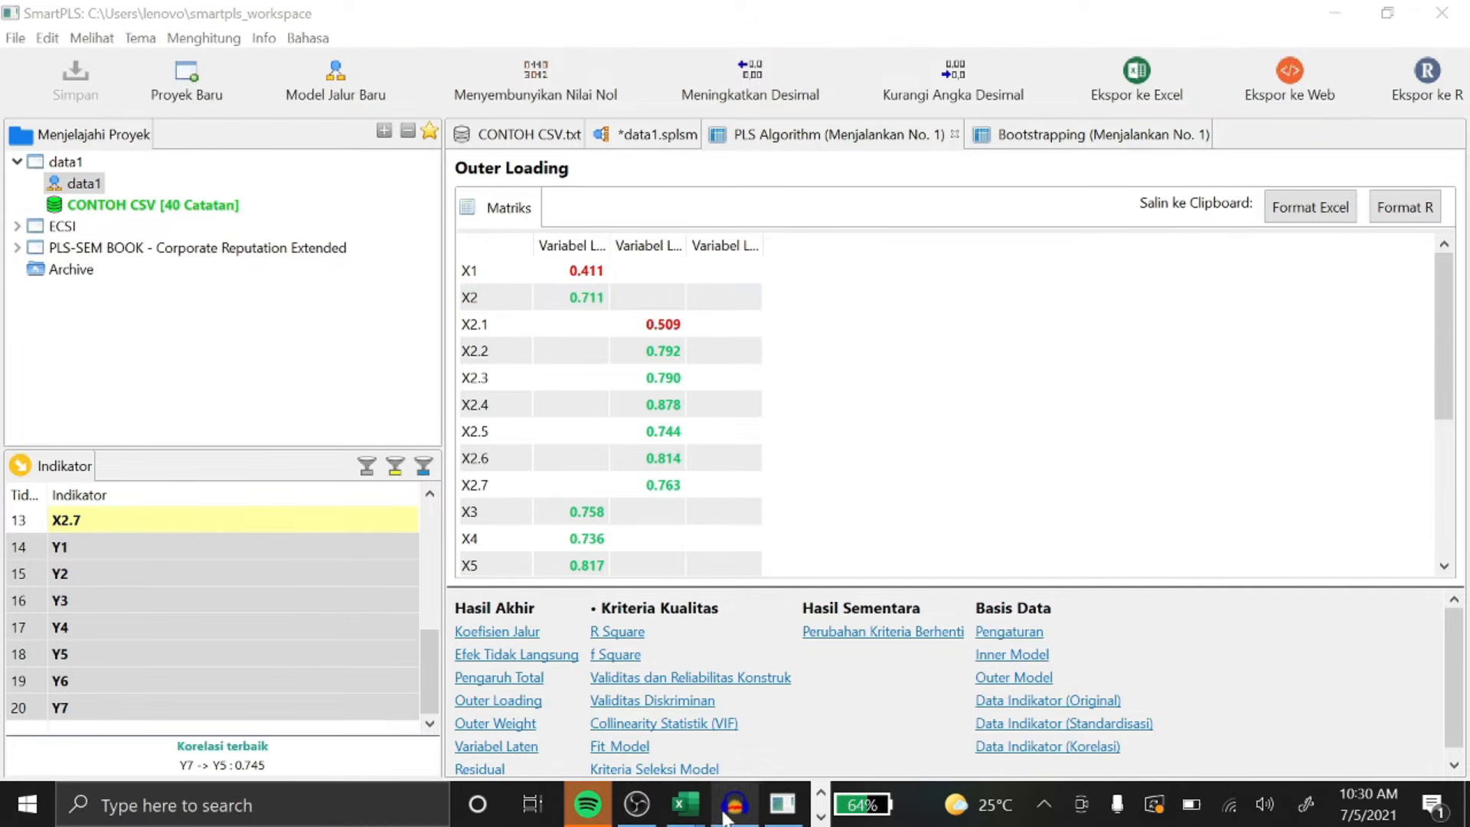
left_click(678, 813)
left_click(751, 728)
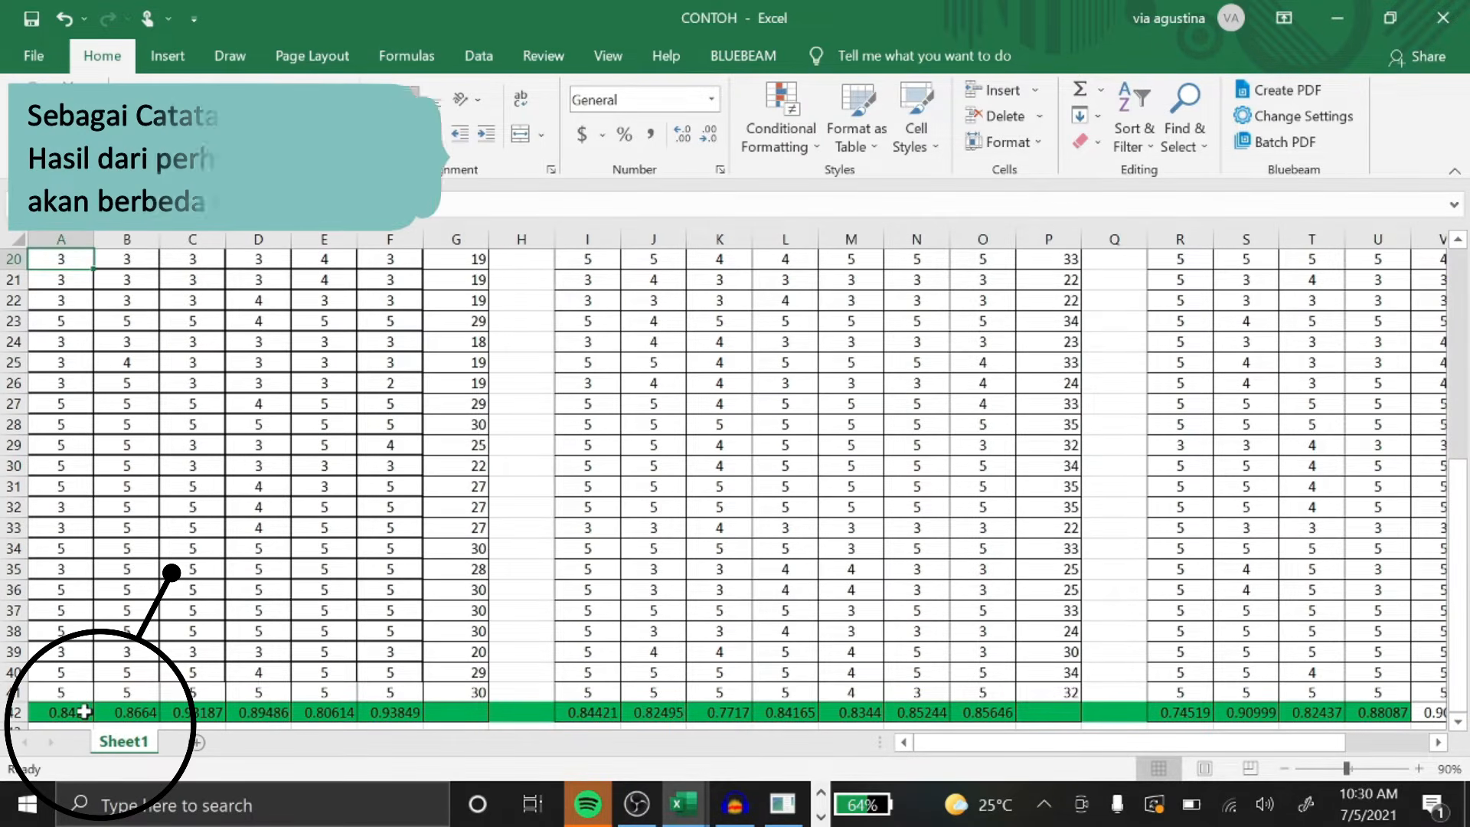
left_click(790, 819)
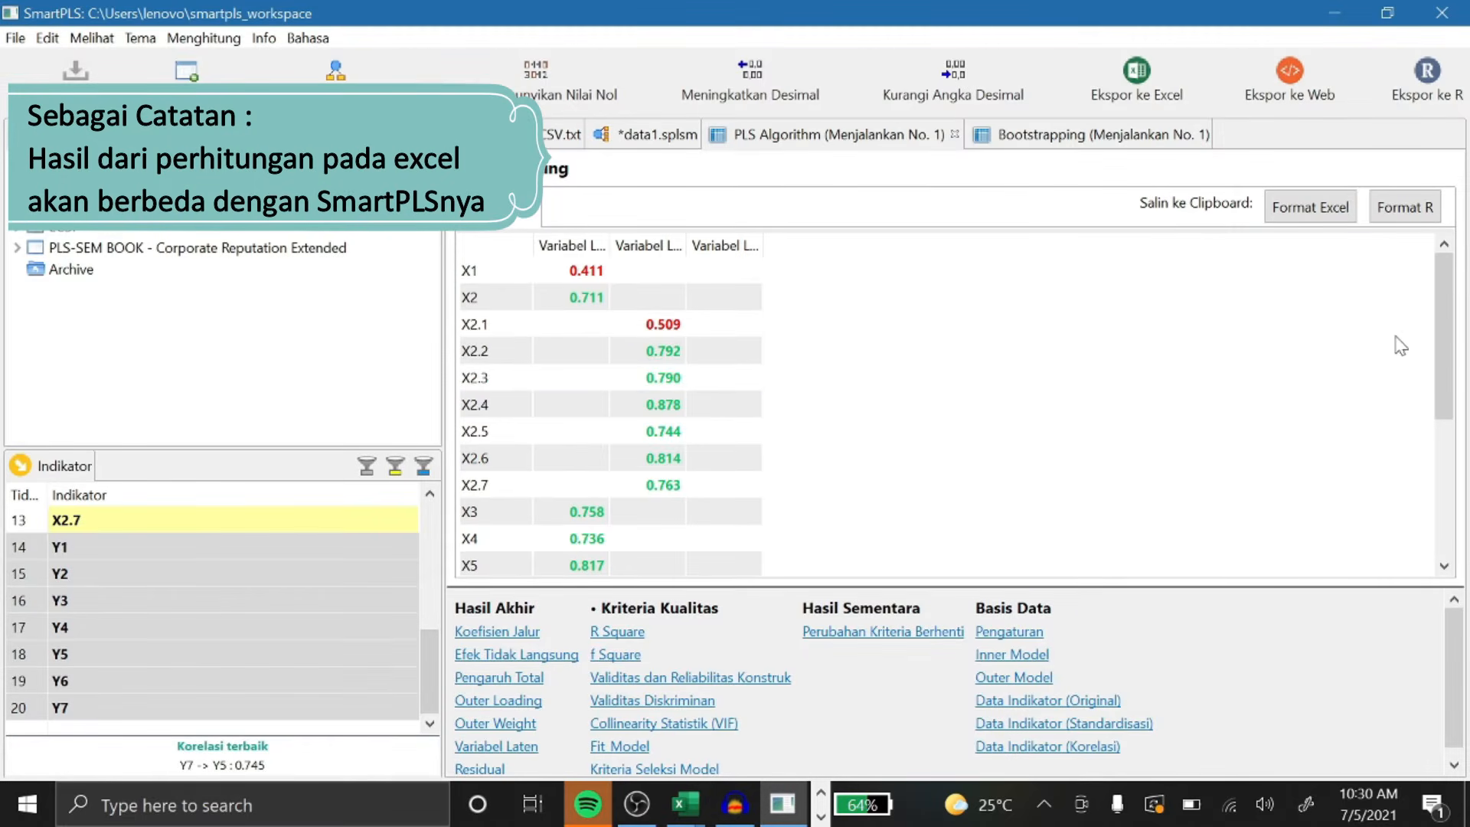
left_click_drag(1449, 337, 1463, 269)
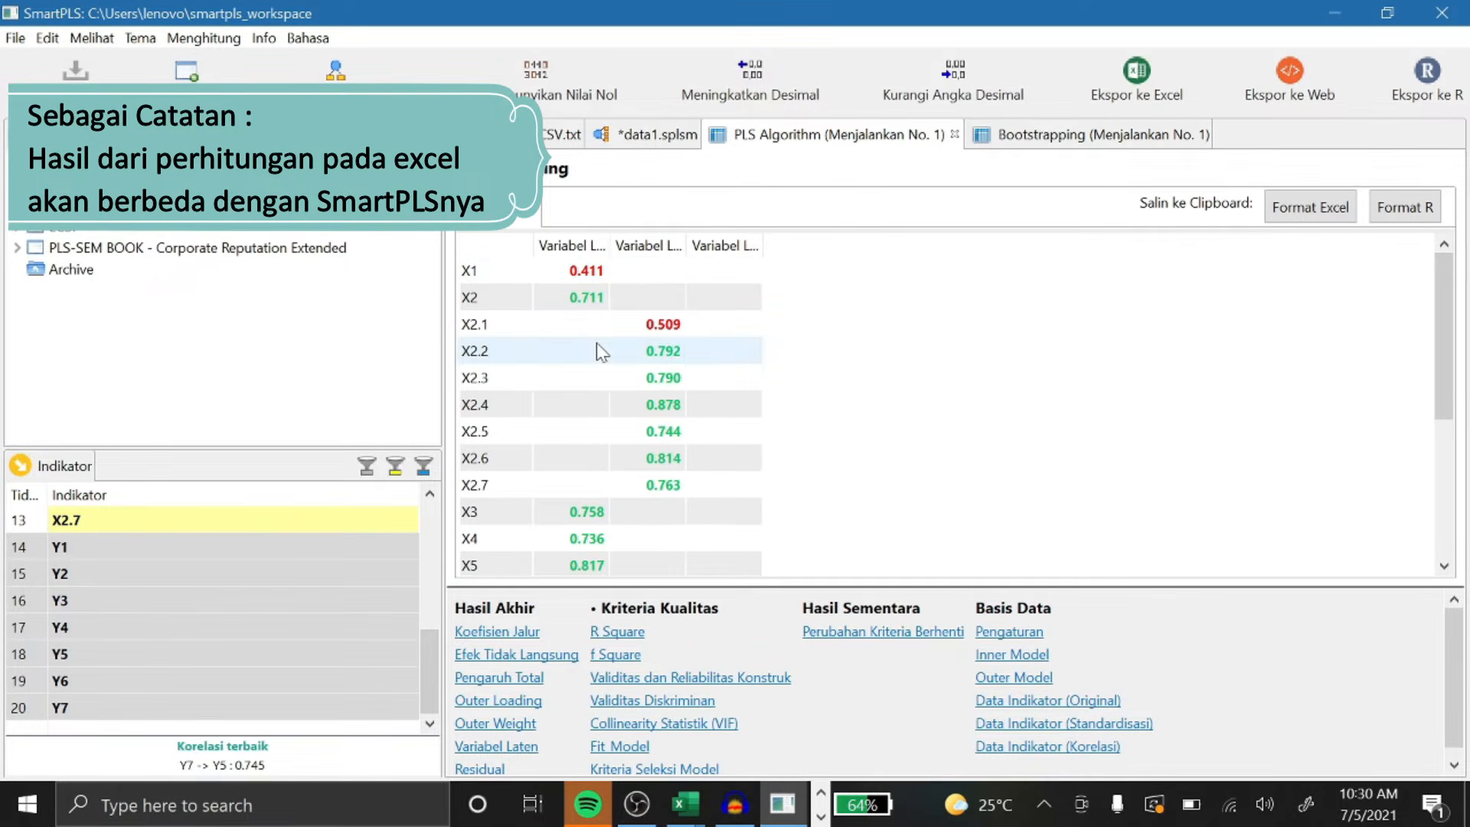
left_click(691, 819)
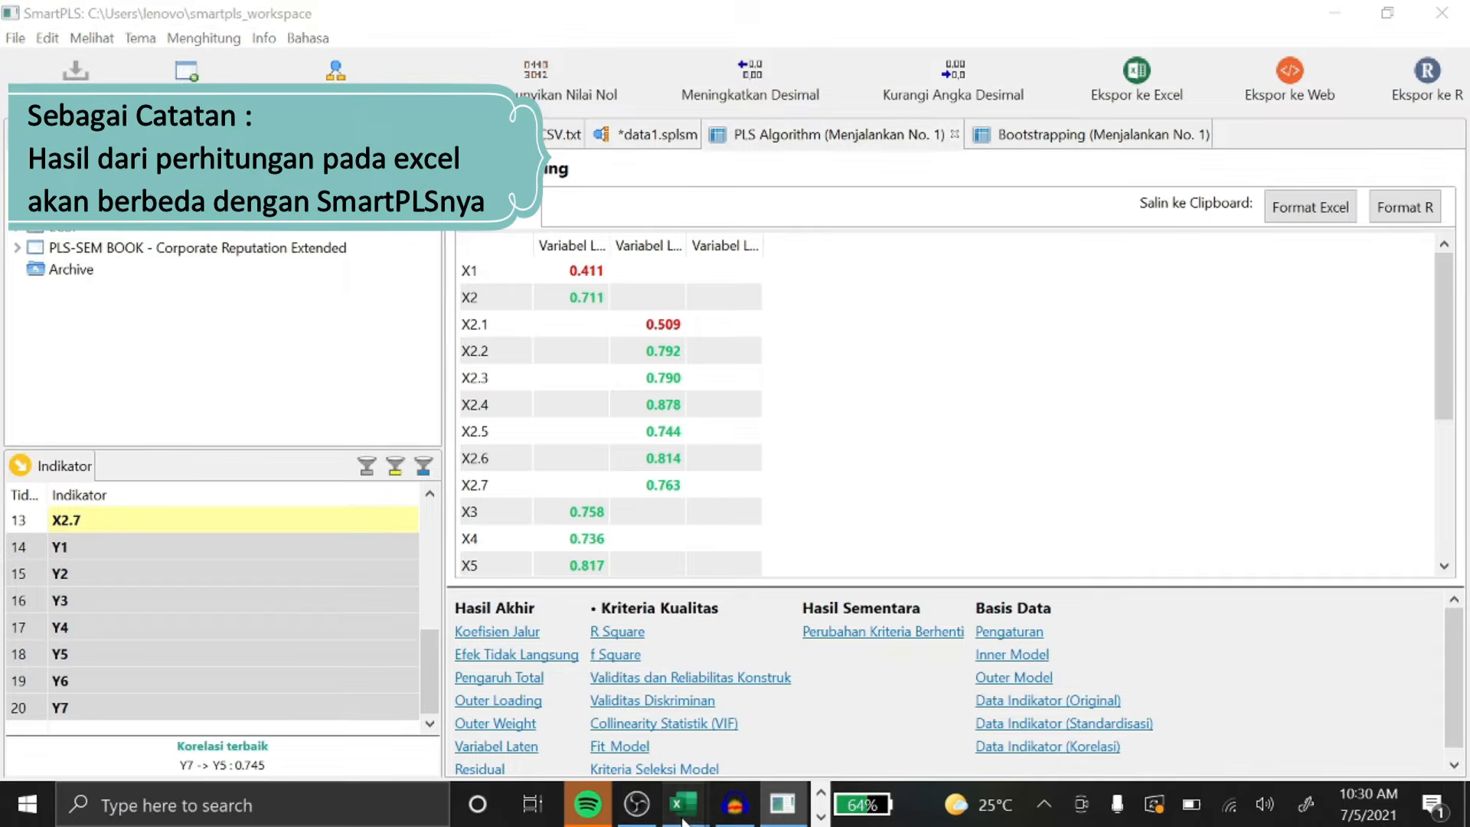
left_click(756, 698)
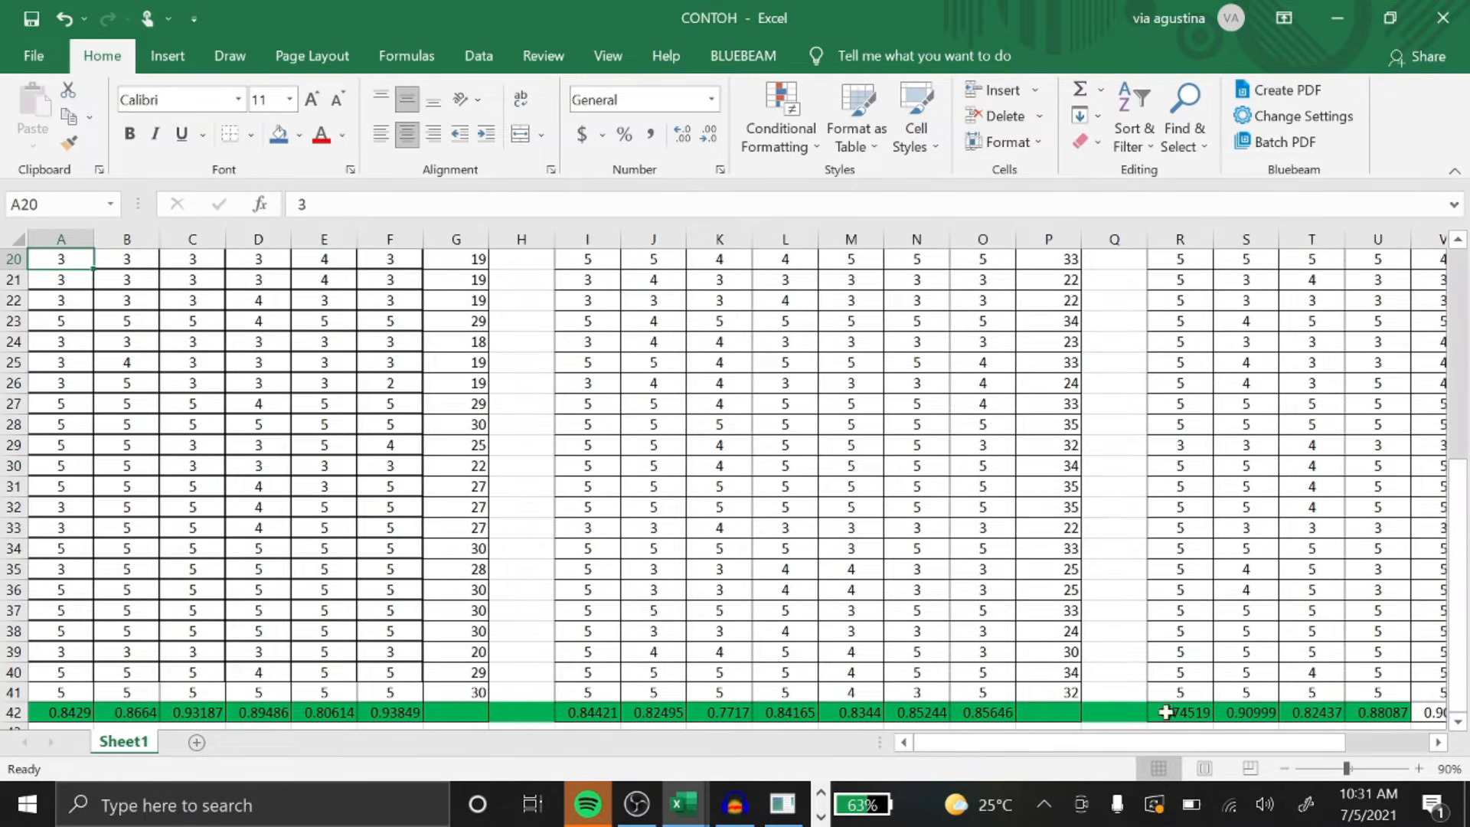
Try the values 2 and 5 in cell A22 to test their effect on the X1 correlation, undoing each entry.
left_click(63, 282)
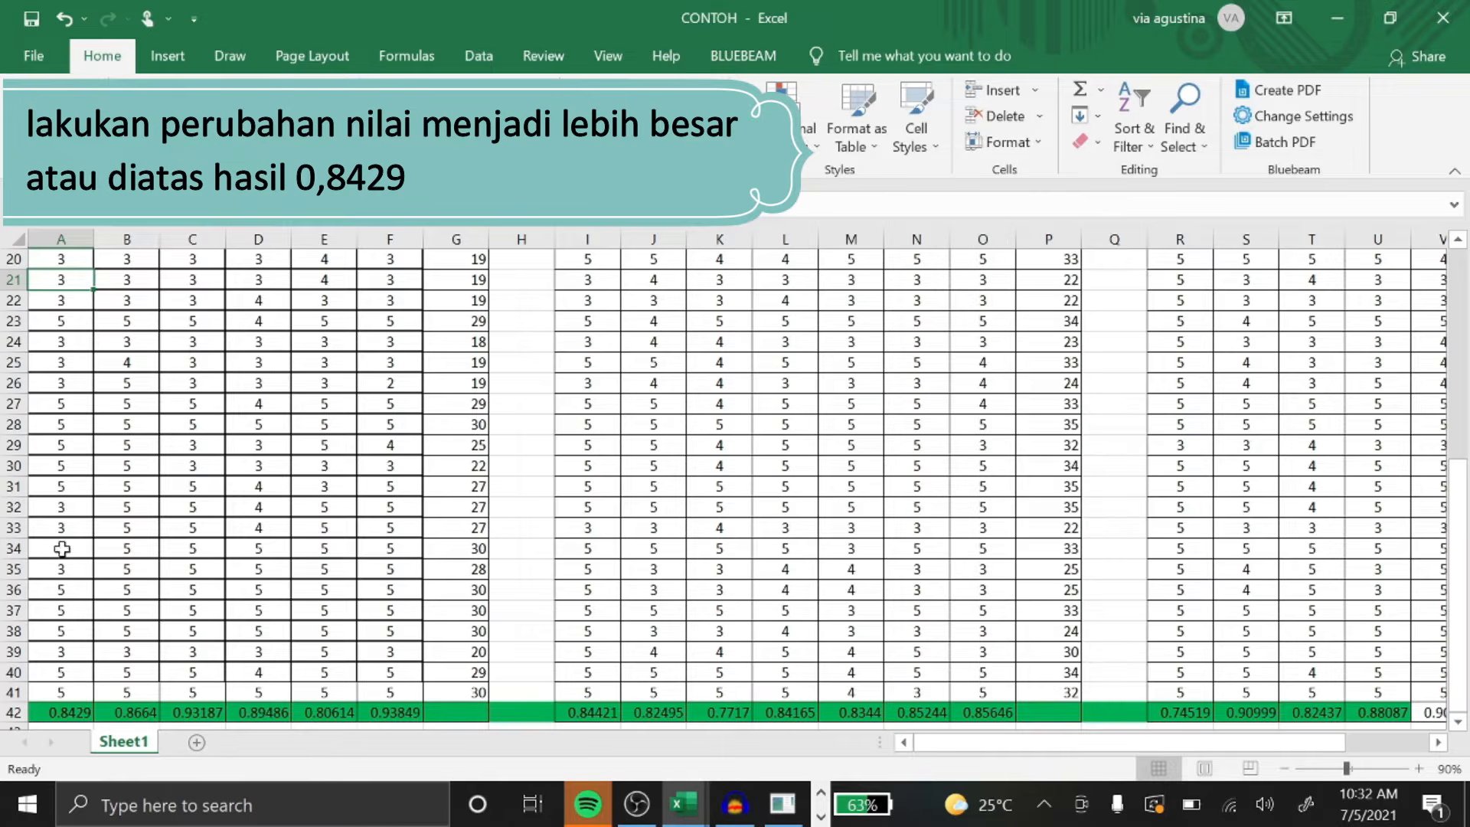
left_click(57, 301)
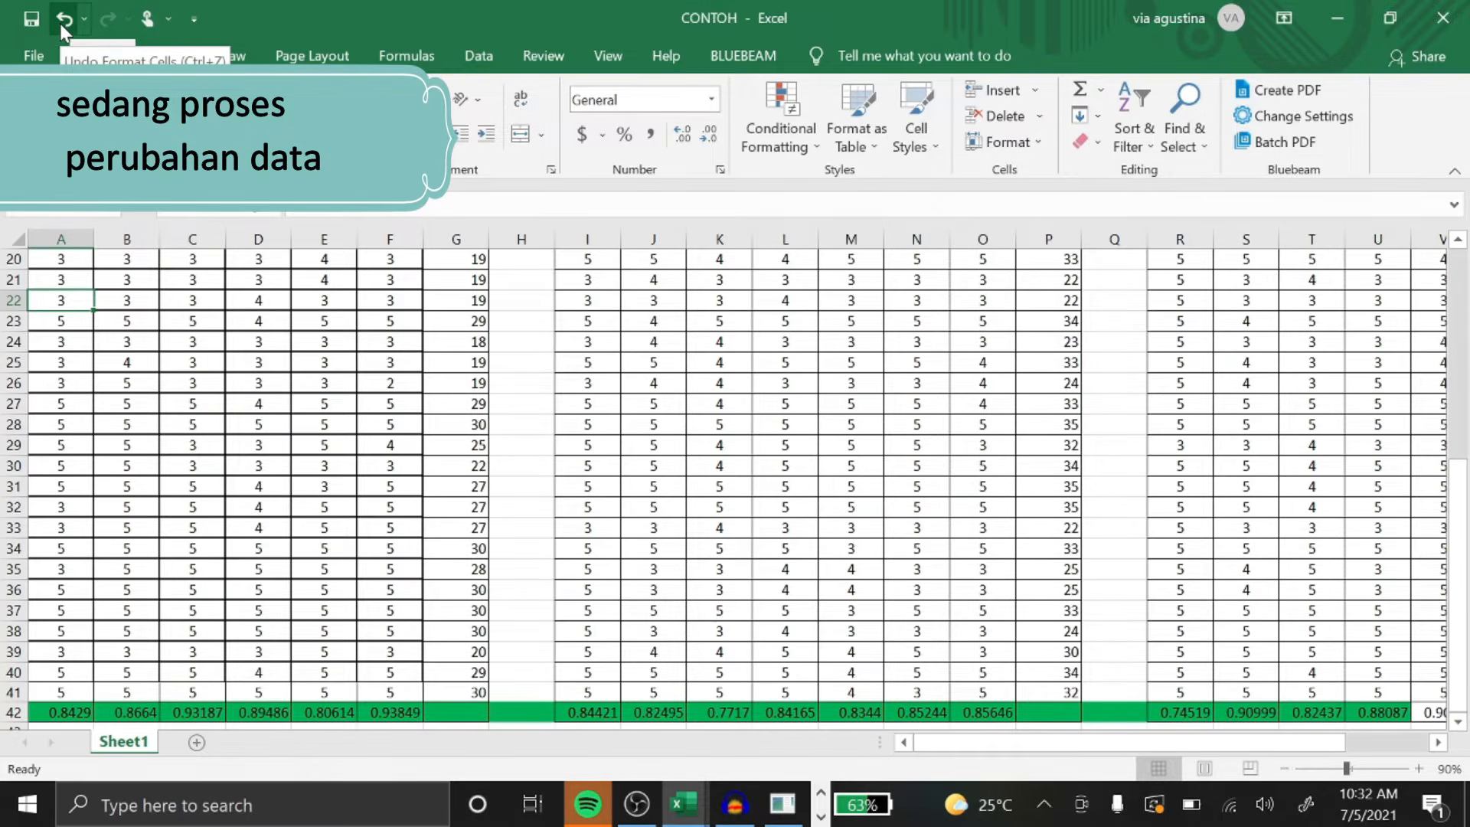
type("2")
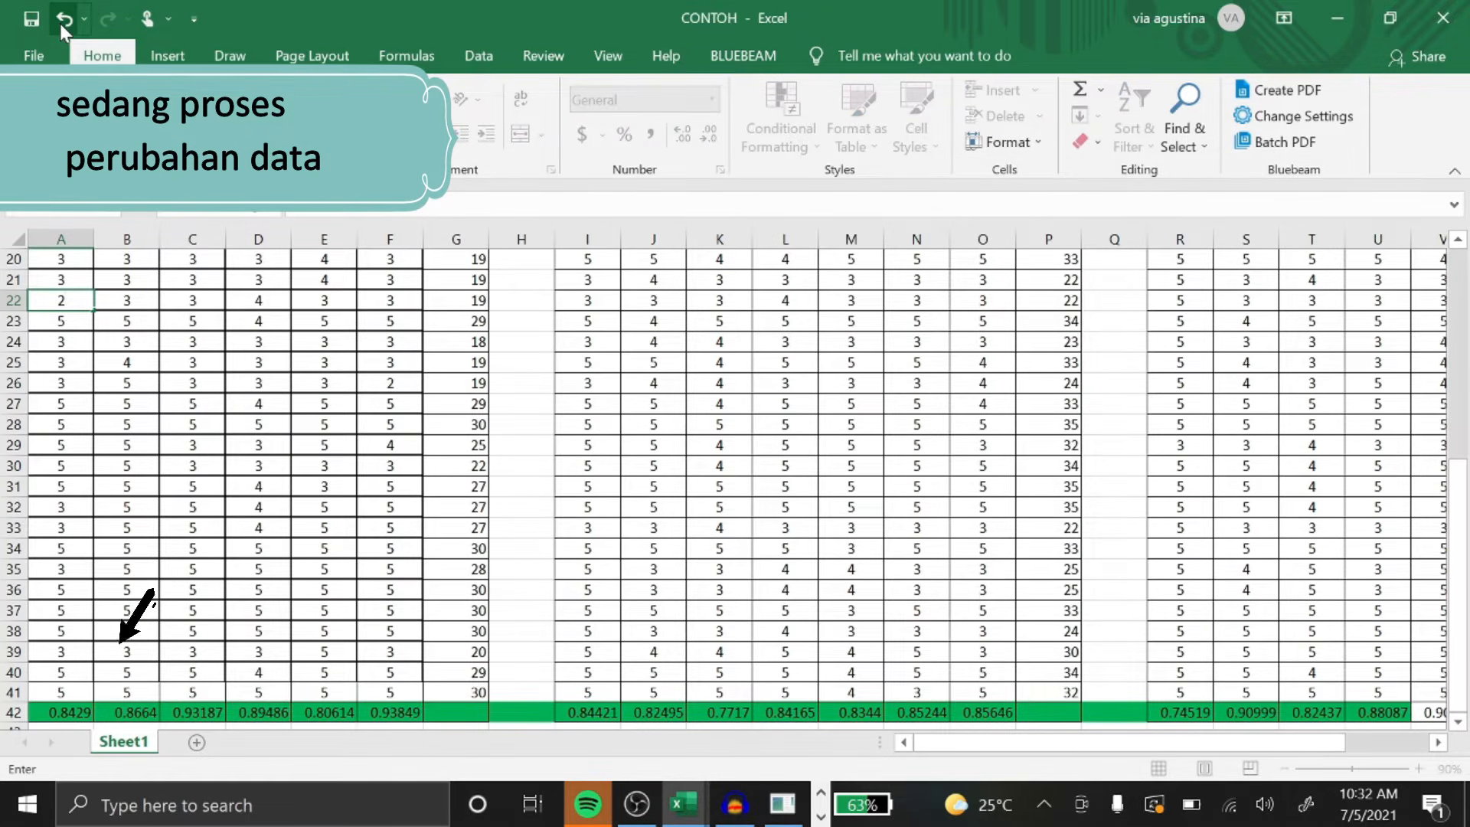
key("Return")
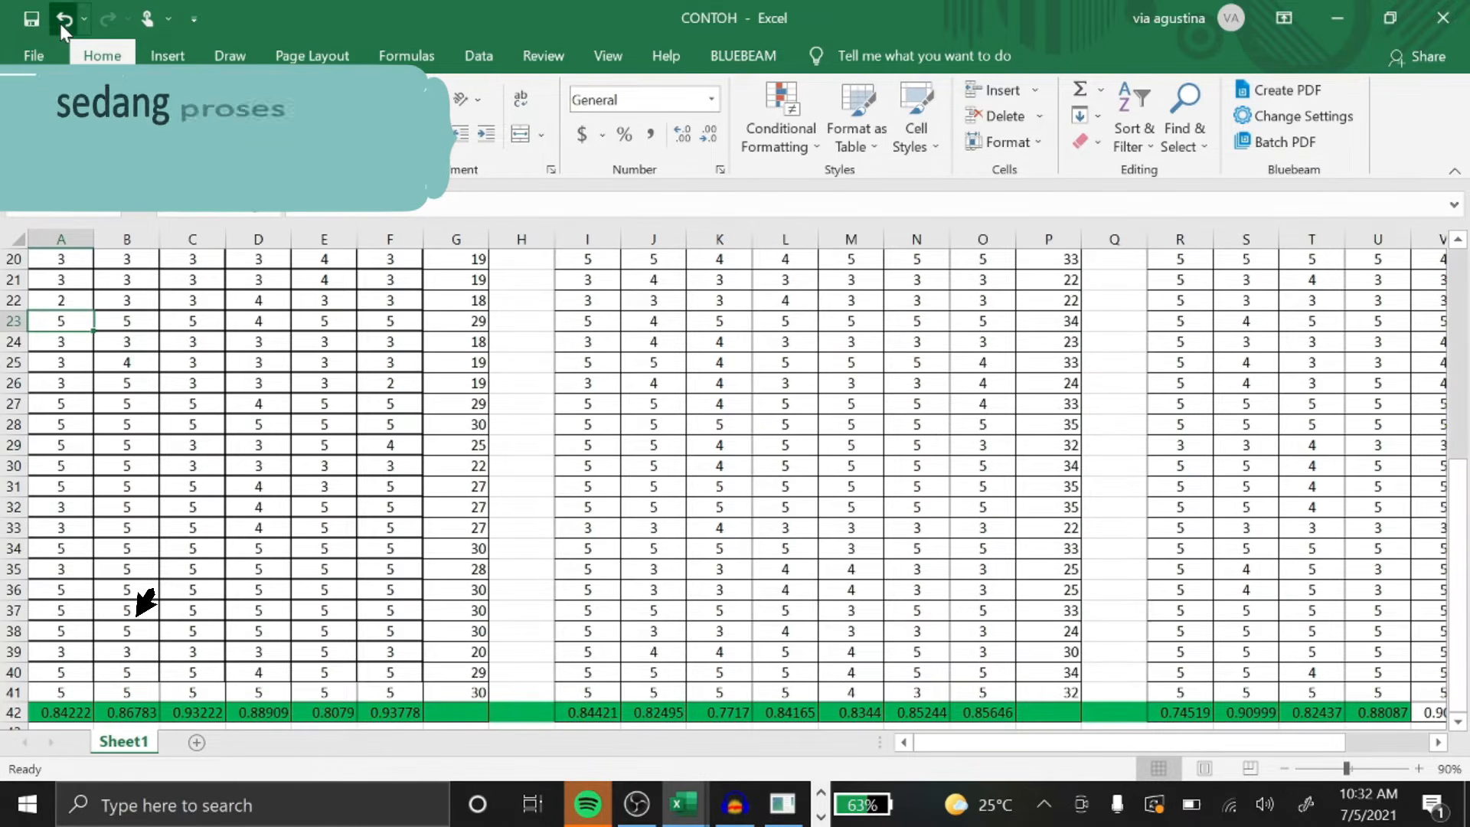
left_click(65, 31)
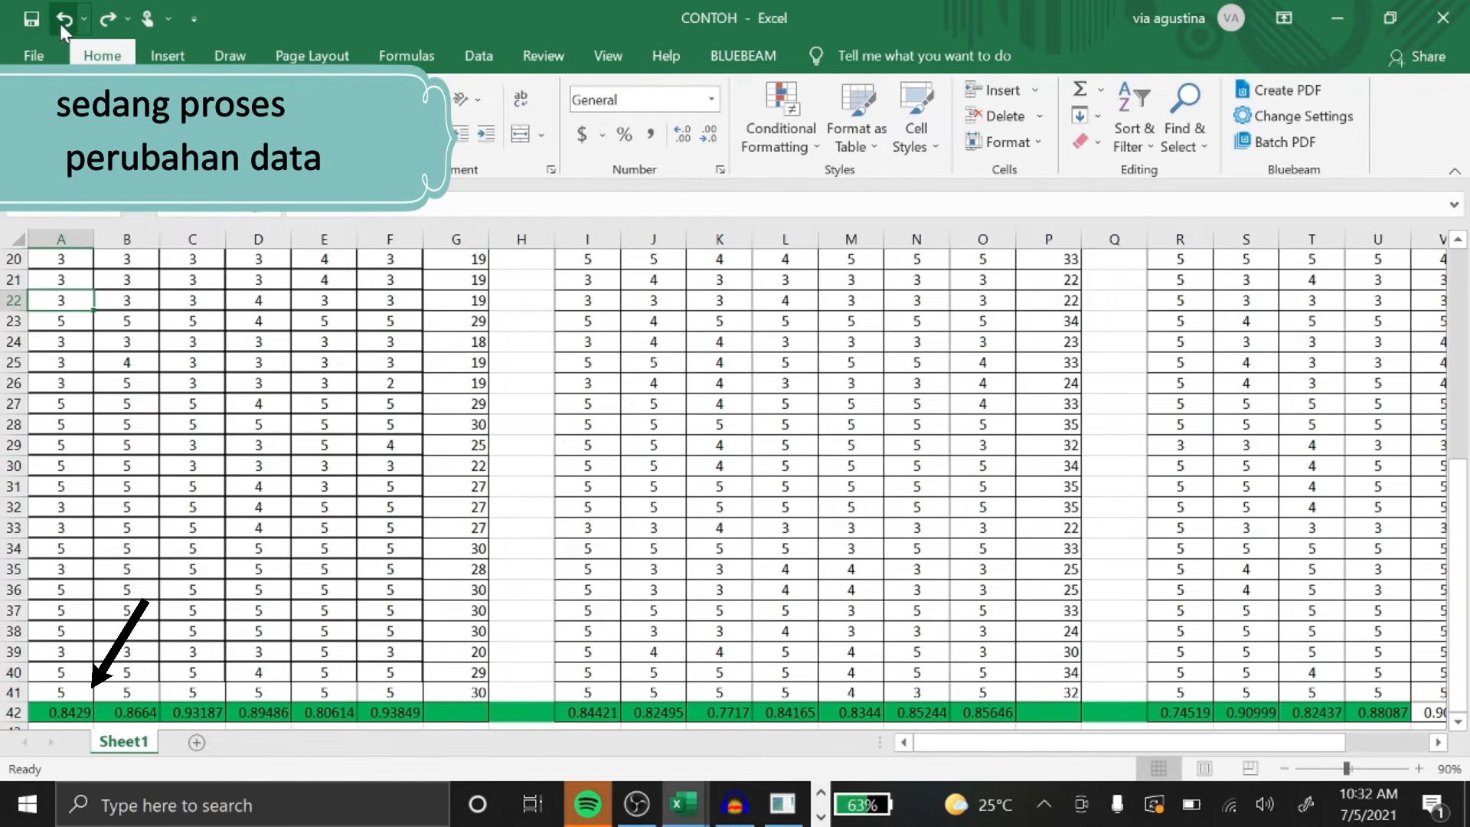
type("5")
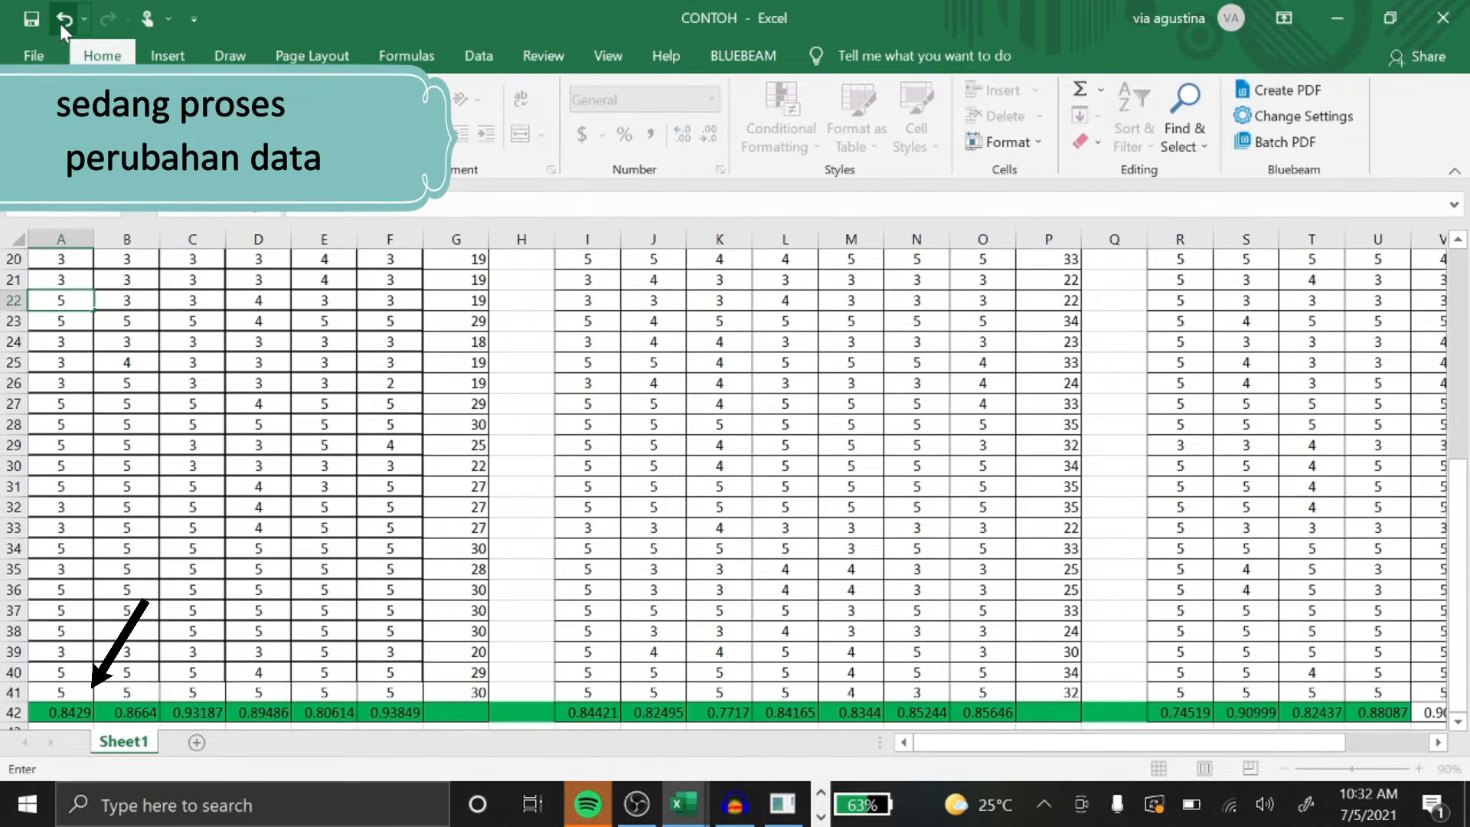
key("Return")
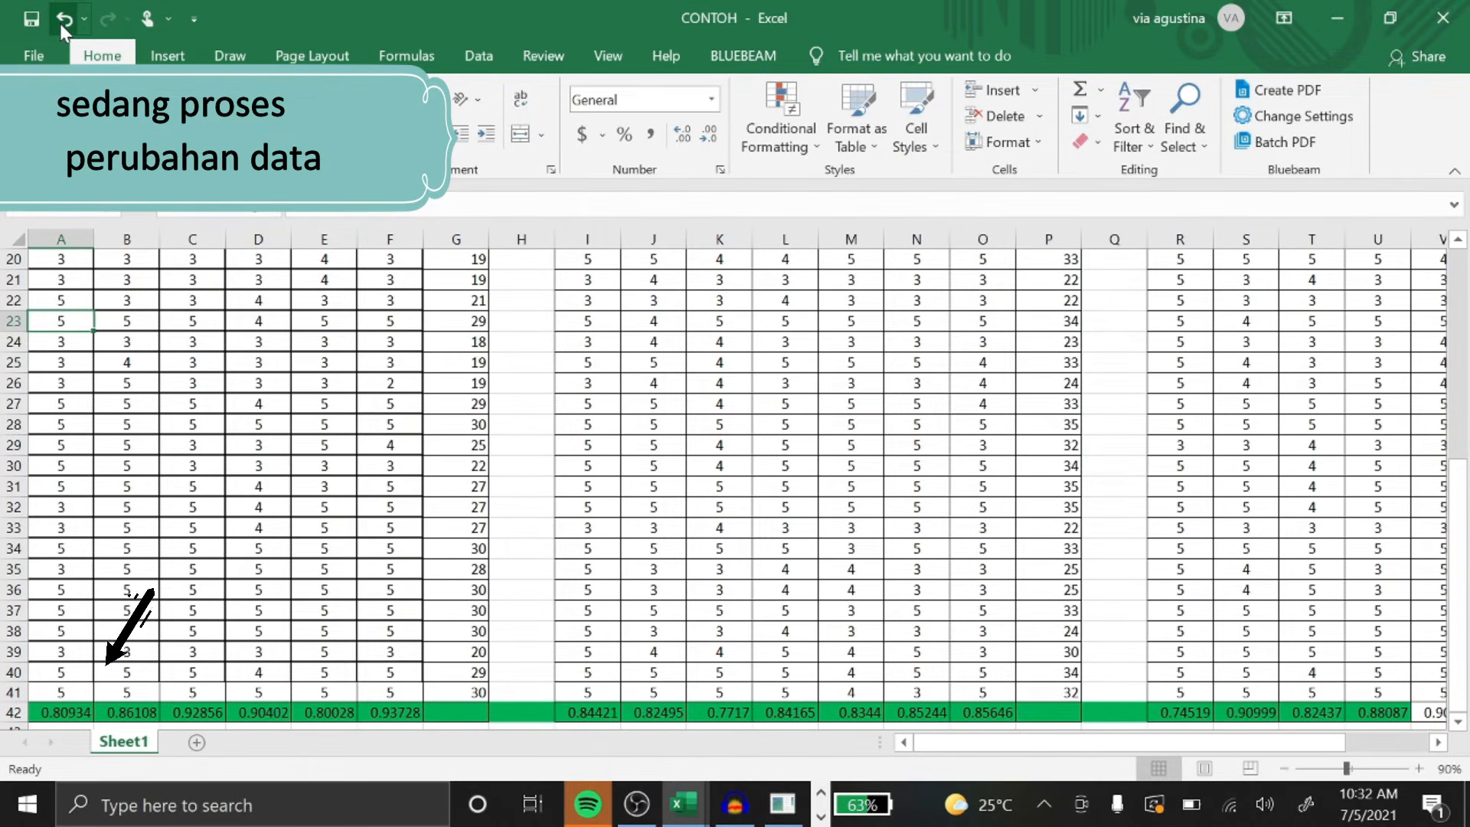
left_click(64, 18)
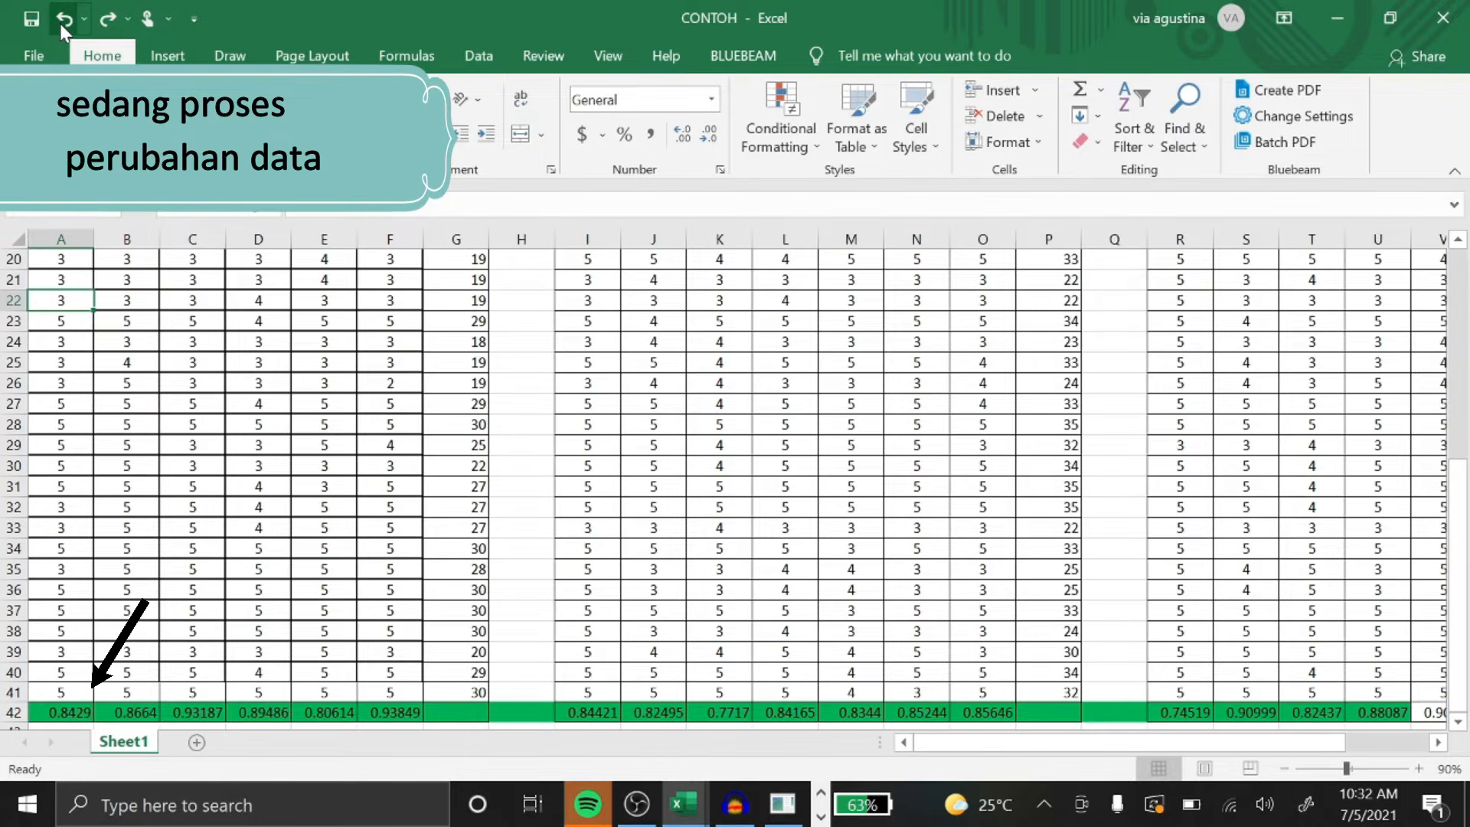
left_click(63, 23)
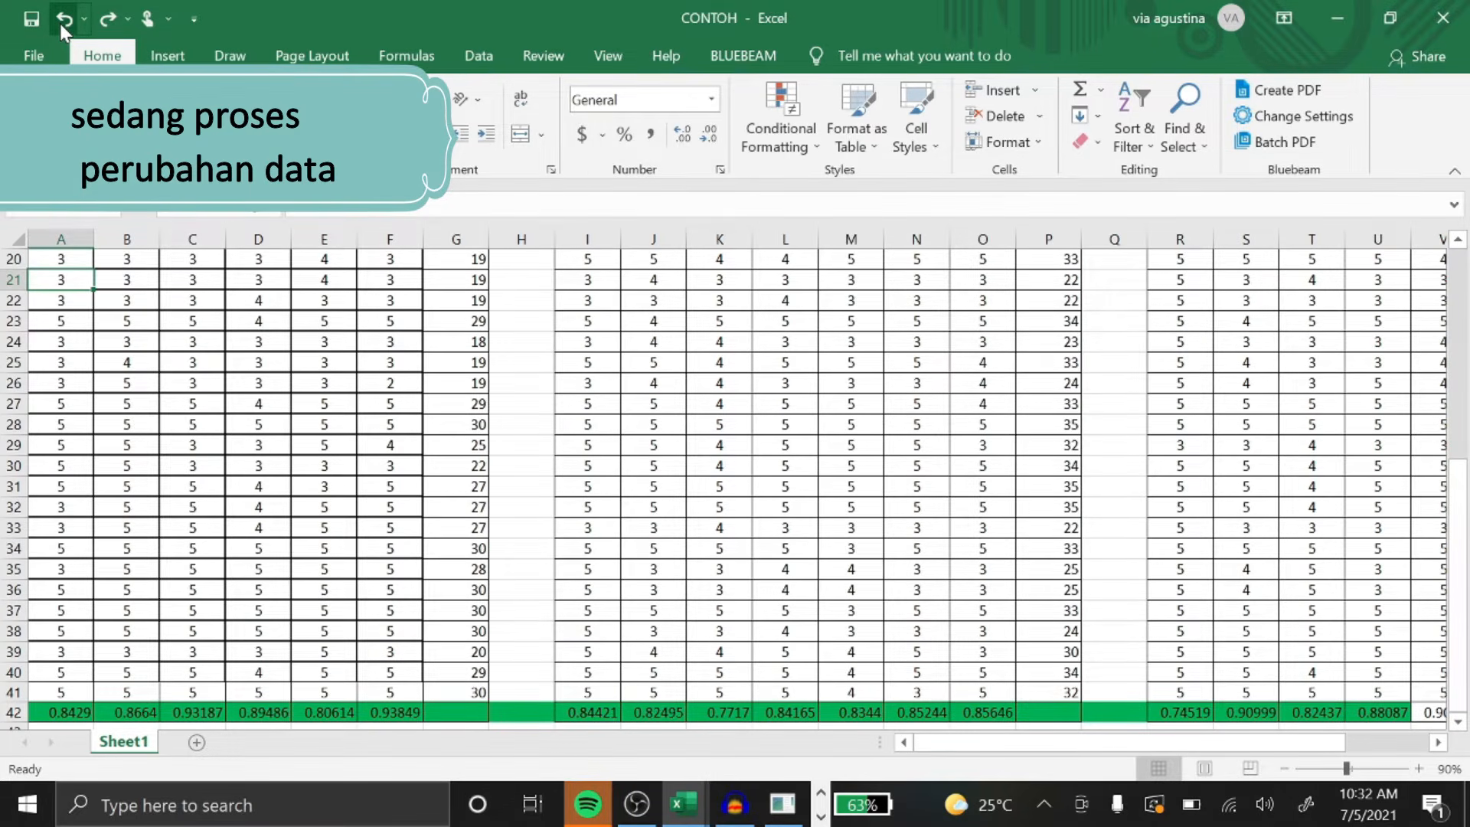
Try the values 5 and 2 in cell A20 to test their effect on the X1 correlation, undoing each entry.
left_click(83, 264)
type("5")
key("Return")
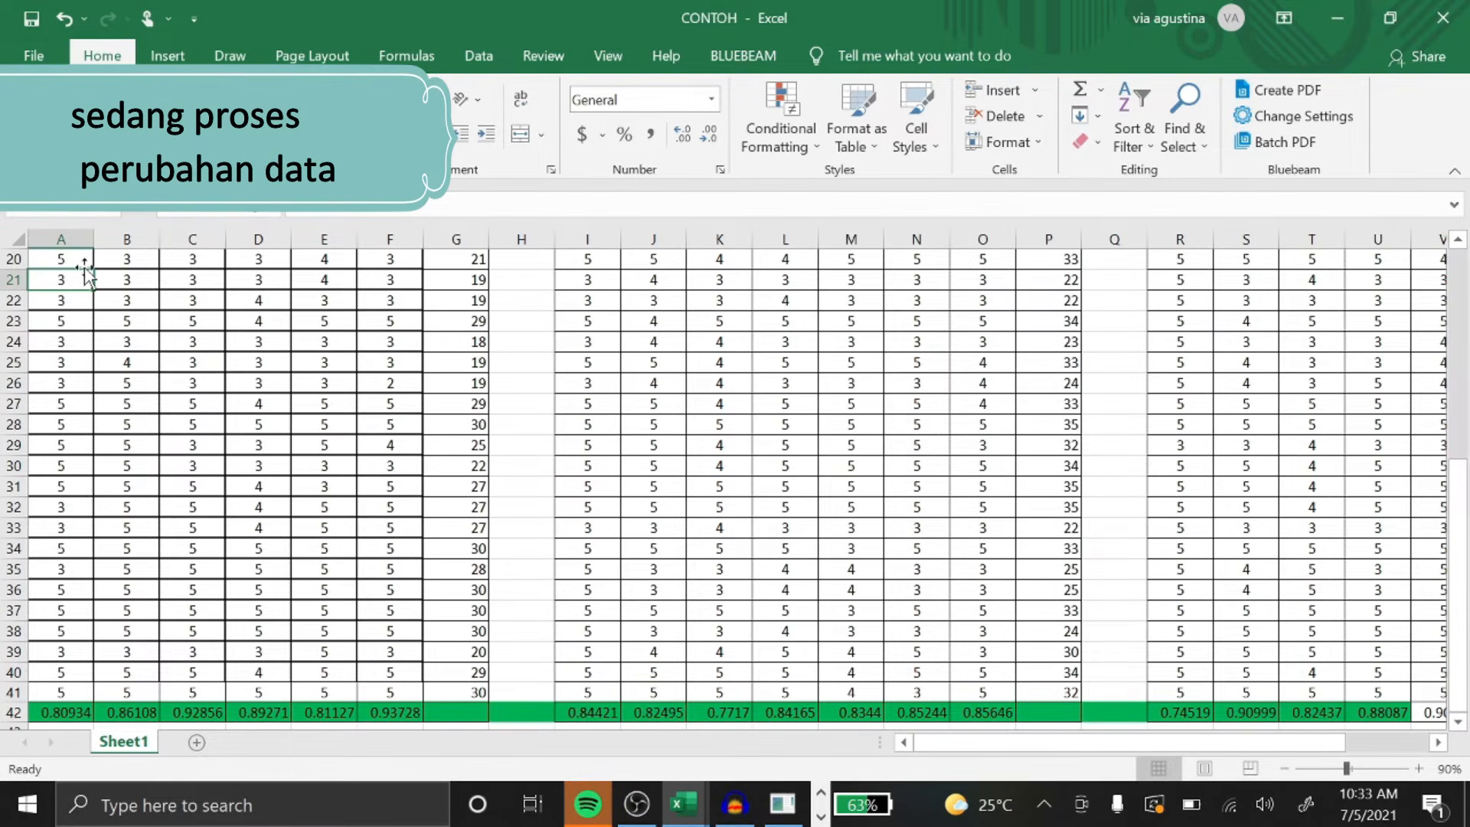
left_click(65, 19)
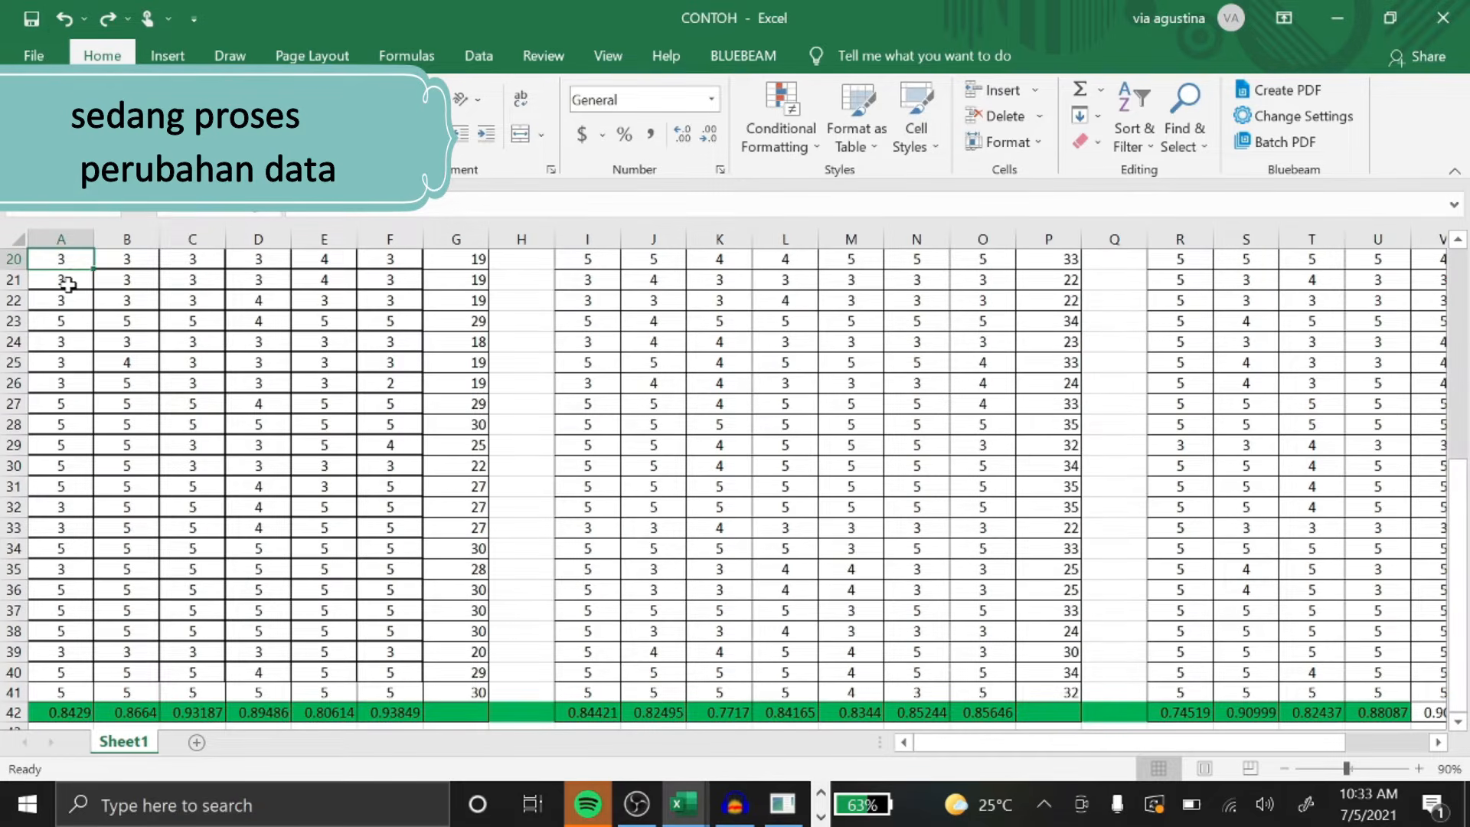
type("2")
key("Return")
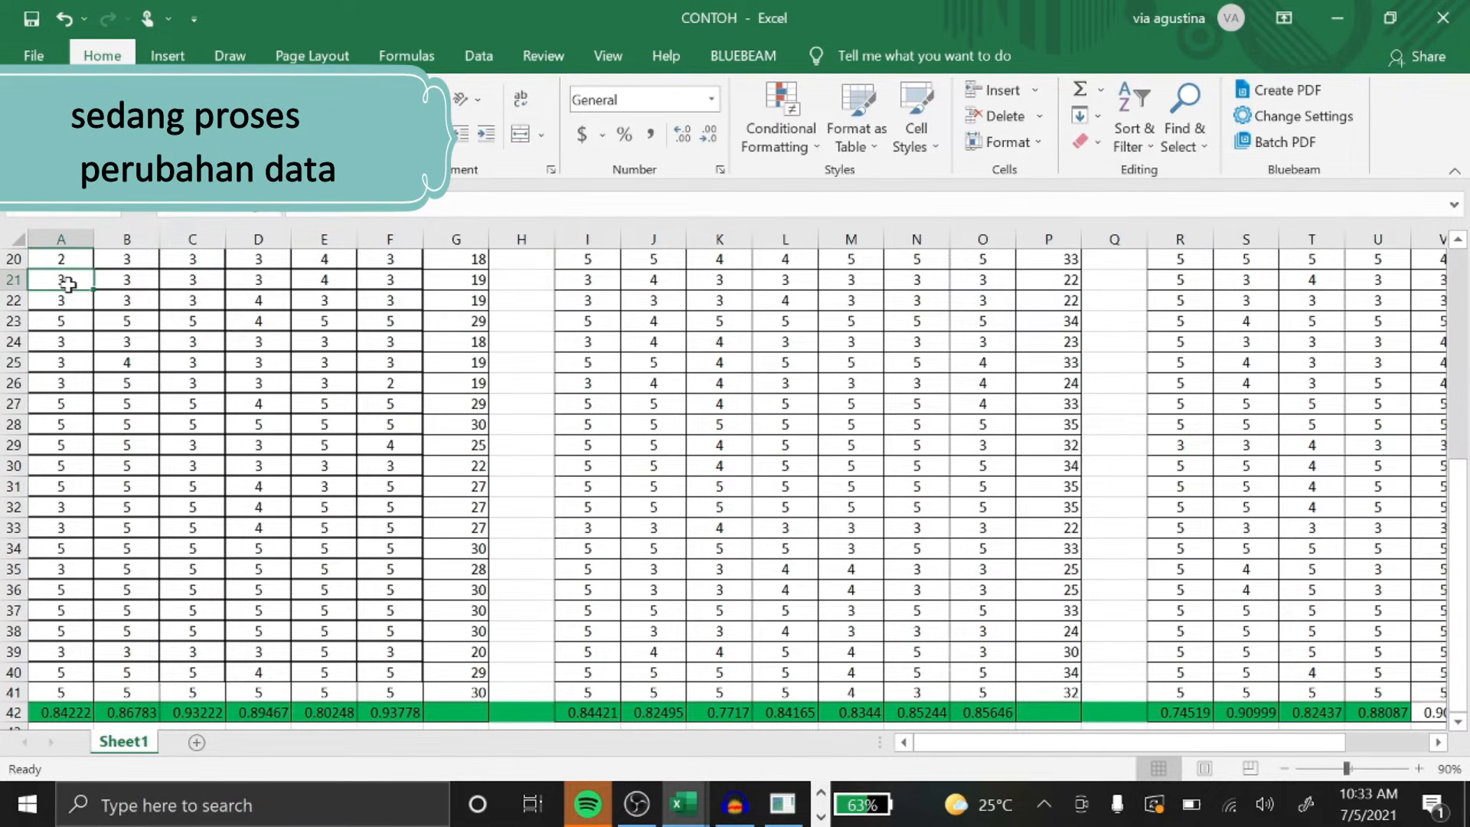
left_click(65, 18)
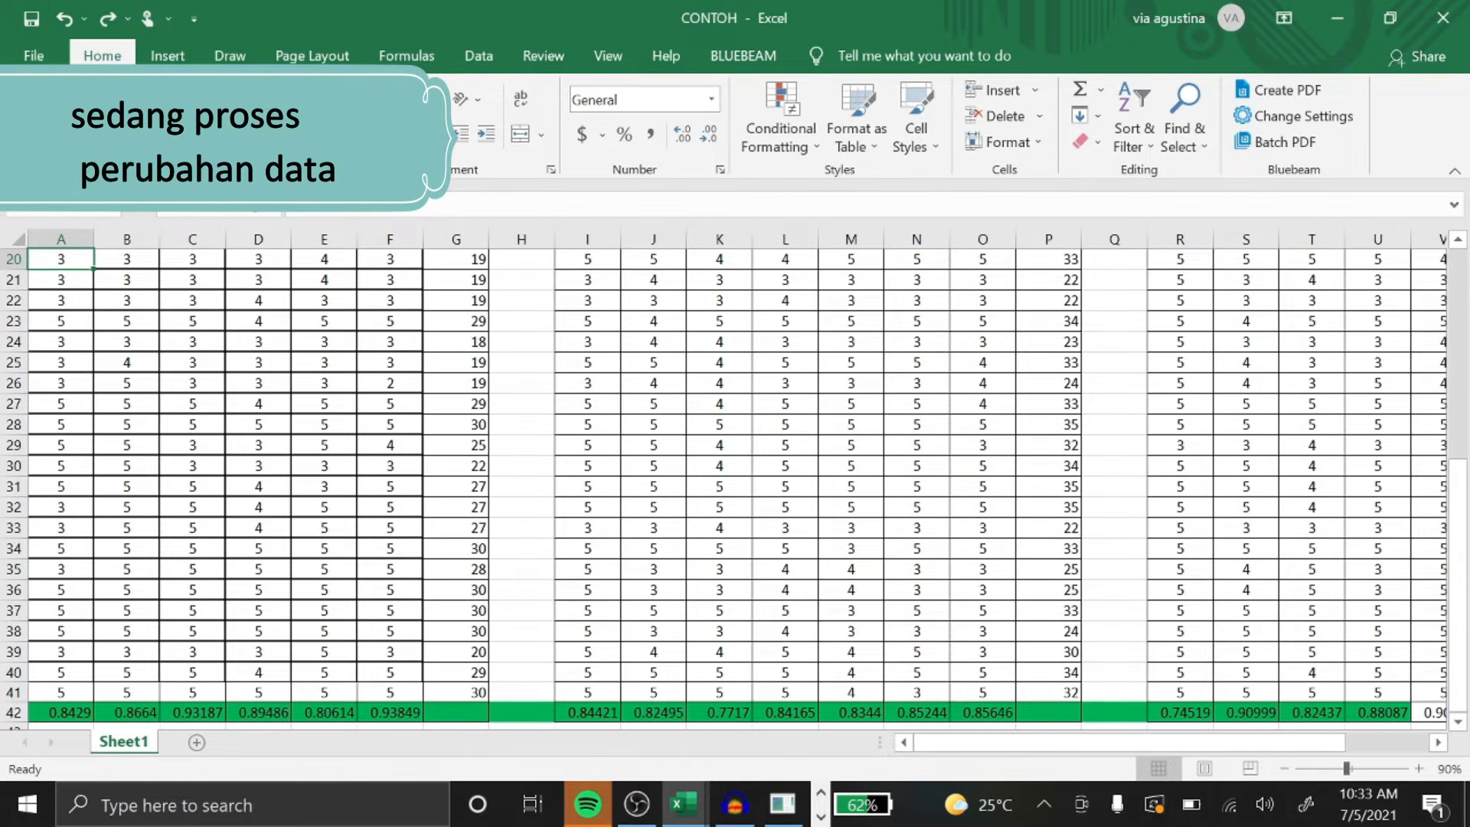
Try the value 5 in cell A21, undo the entry, and move on to cell A22.
key("Down")
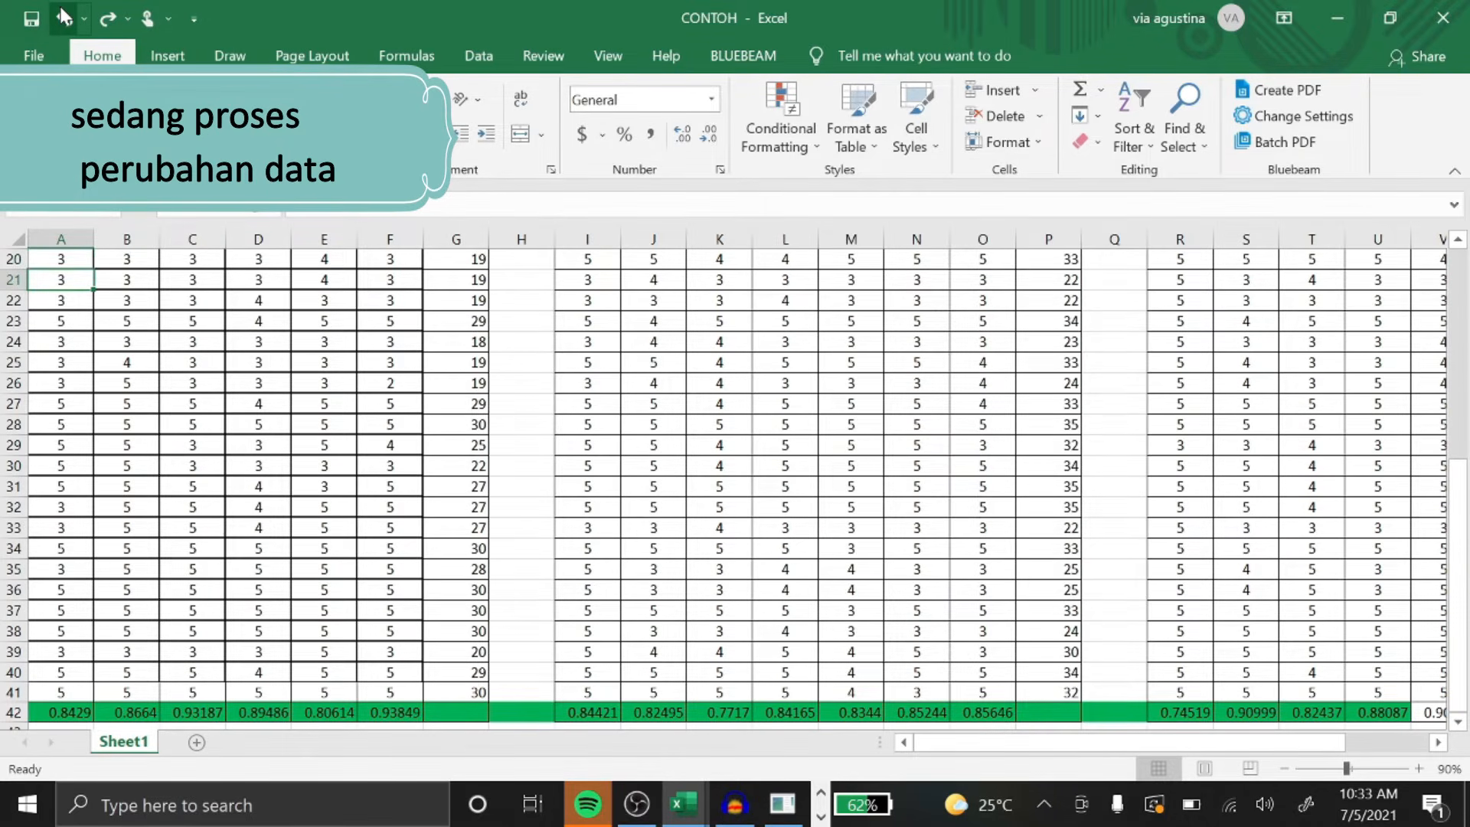
type("5")
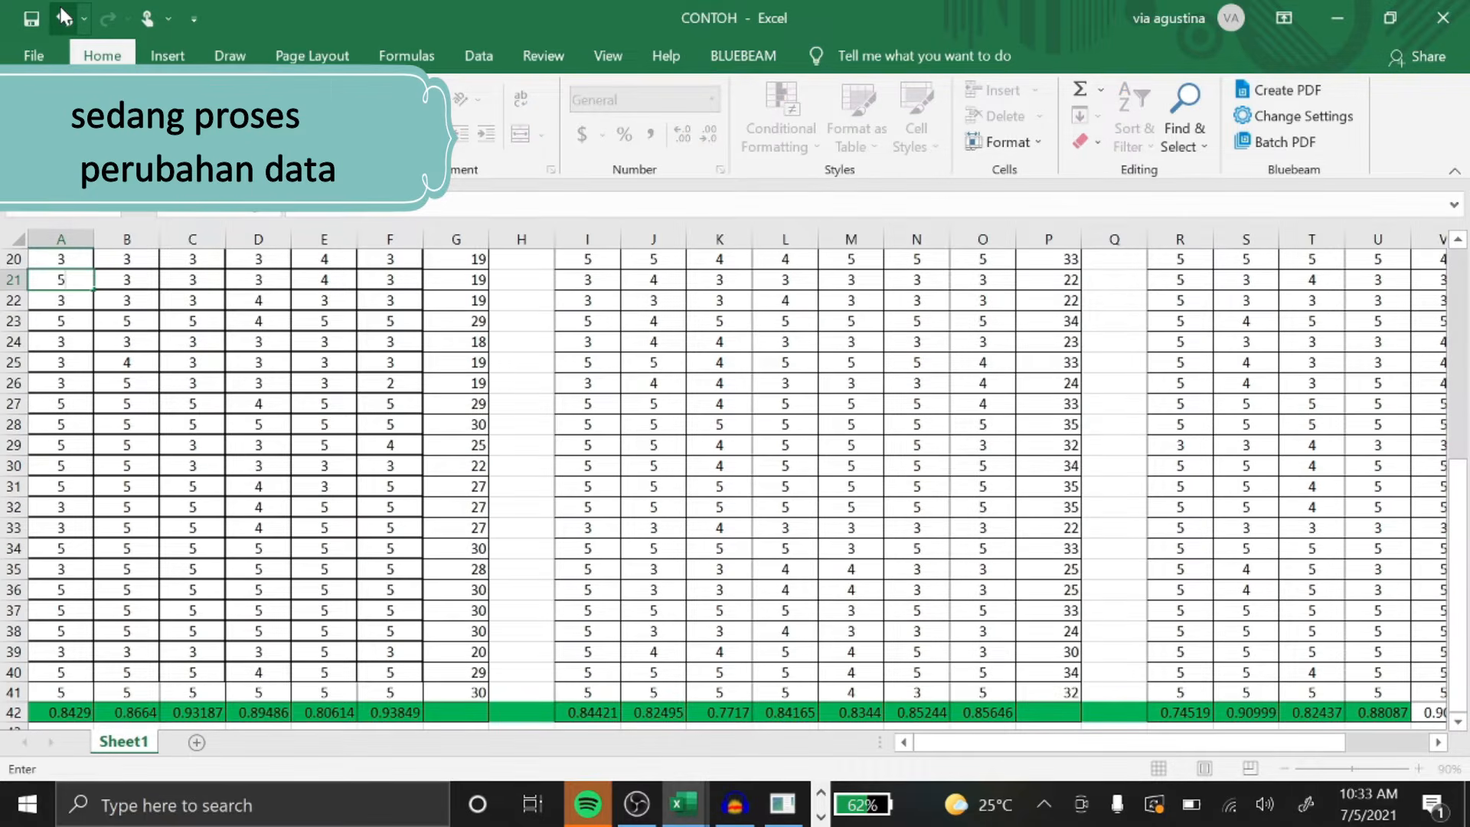
left_click(65, 17)
left_click(64, 17)
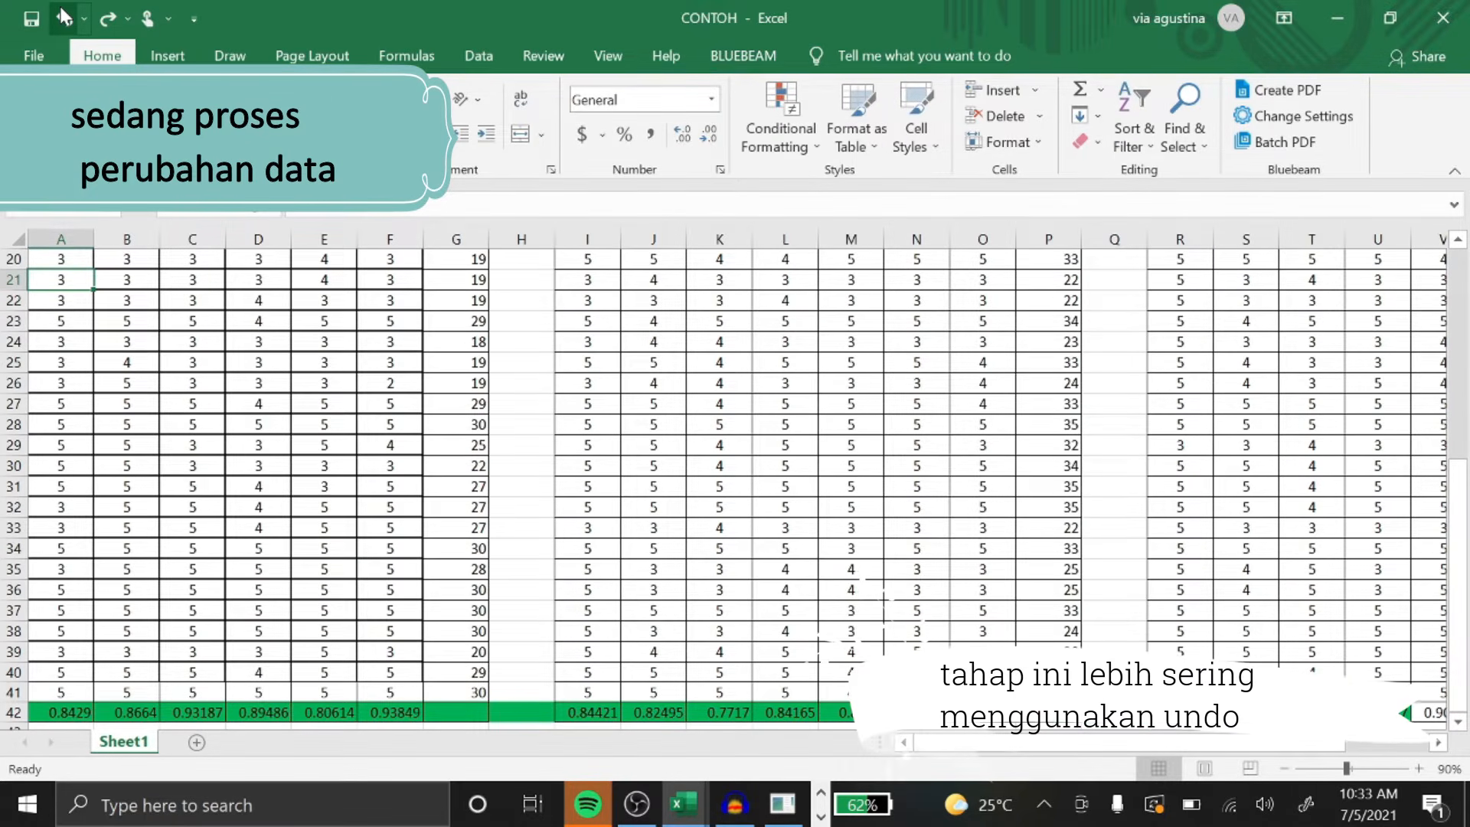
key("Down")
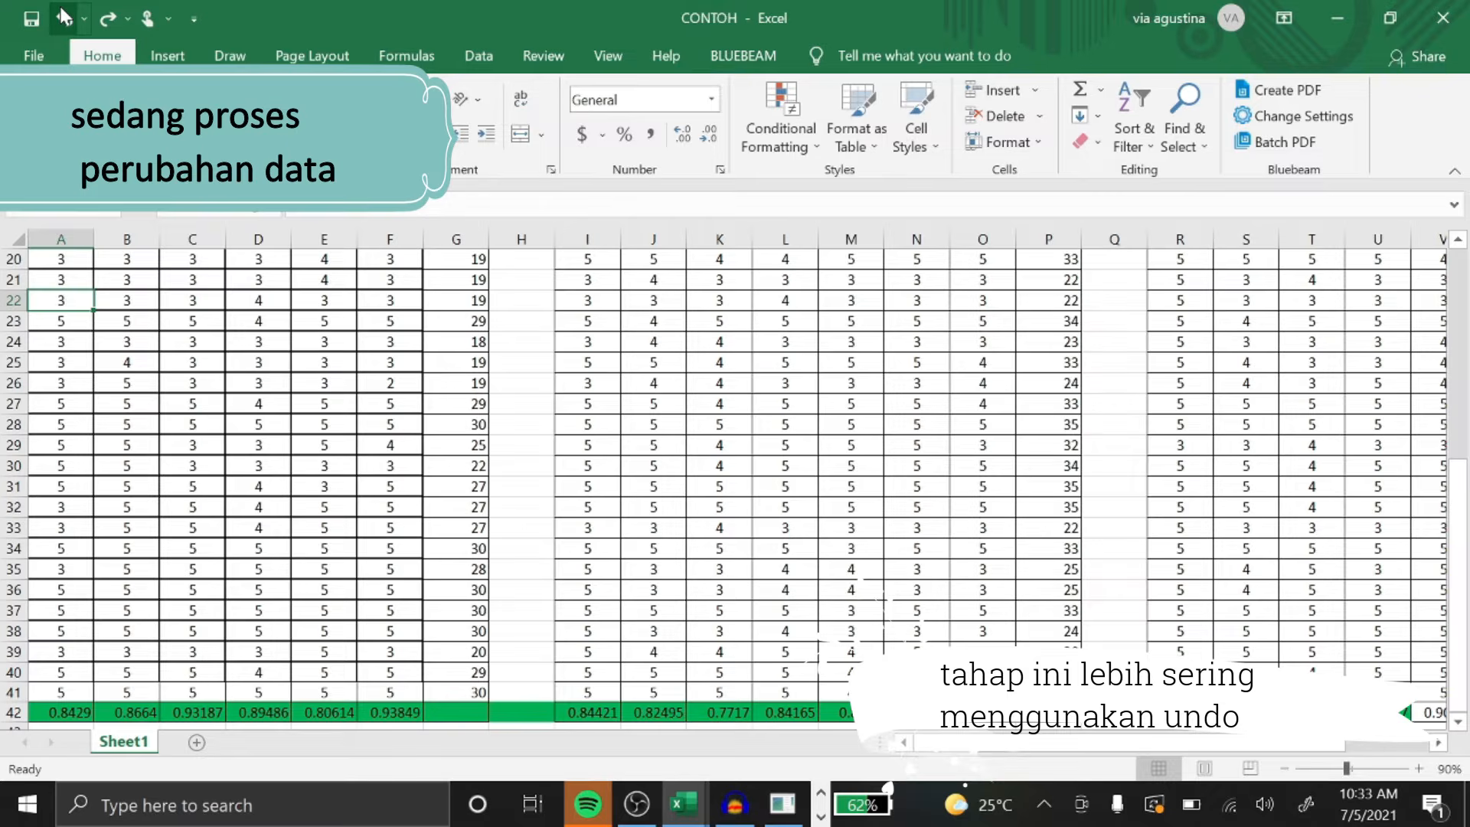
Test the value 2 in cell A22 with an undo, and enter 2 there again to keep it.
type("2")
key("Return")
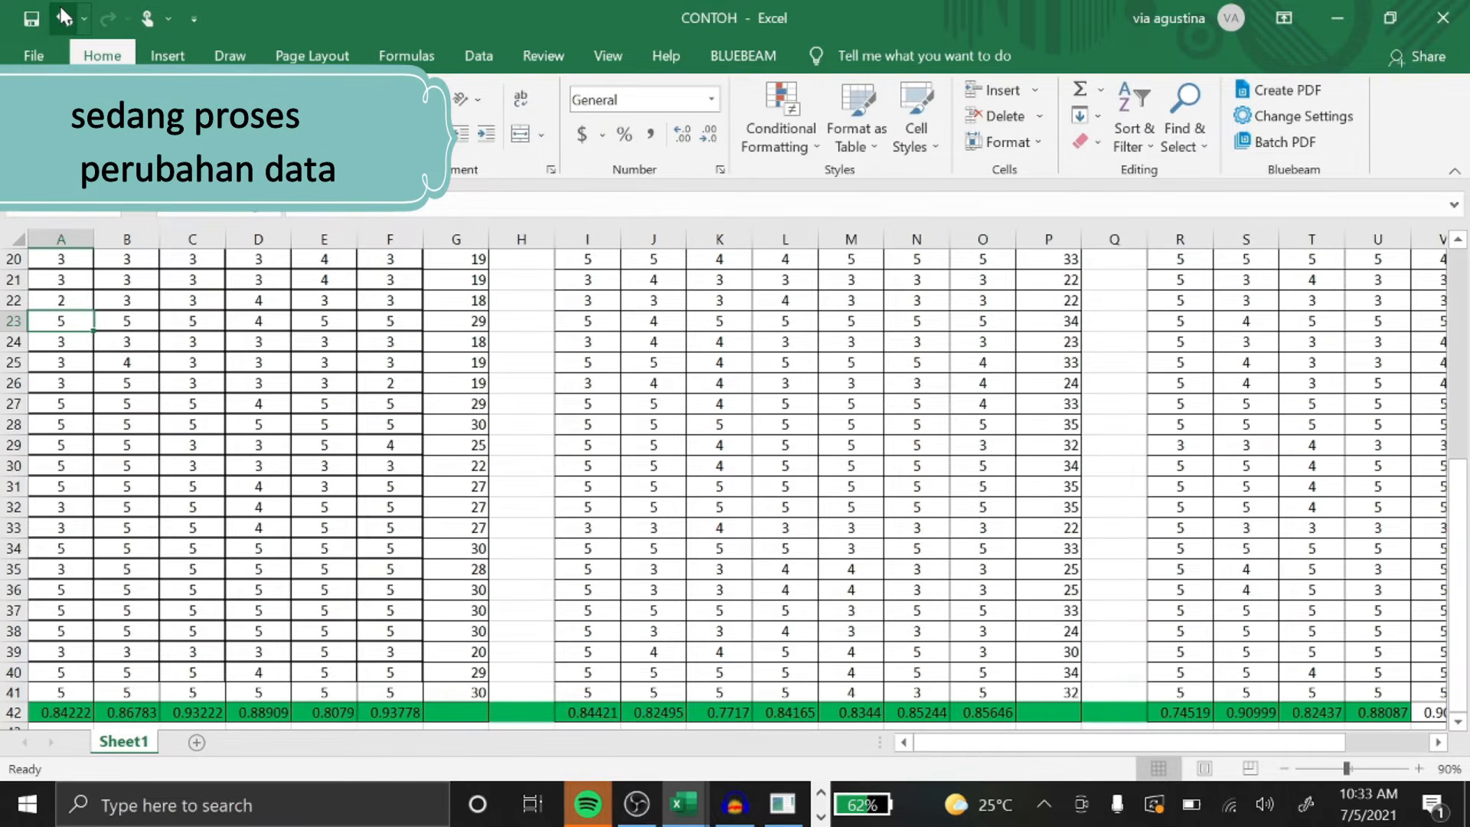
left_click(65, 17)
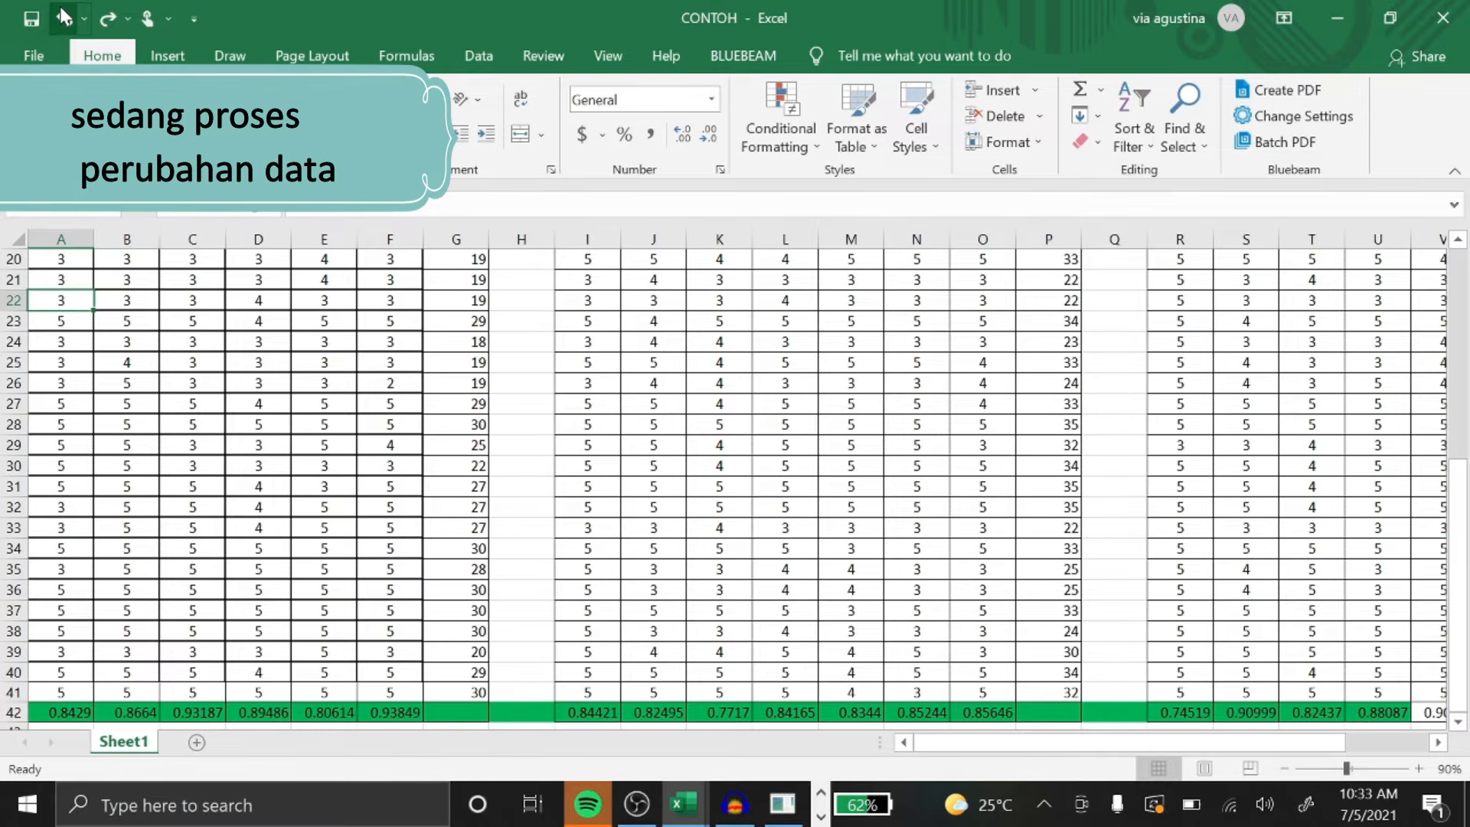
type("2")
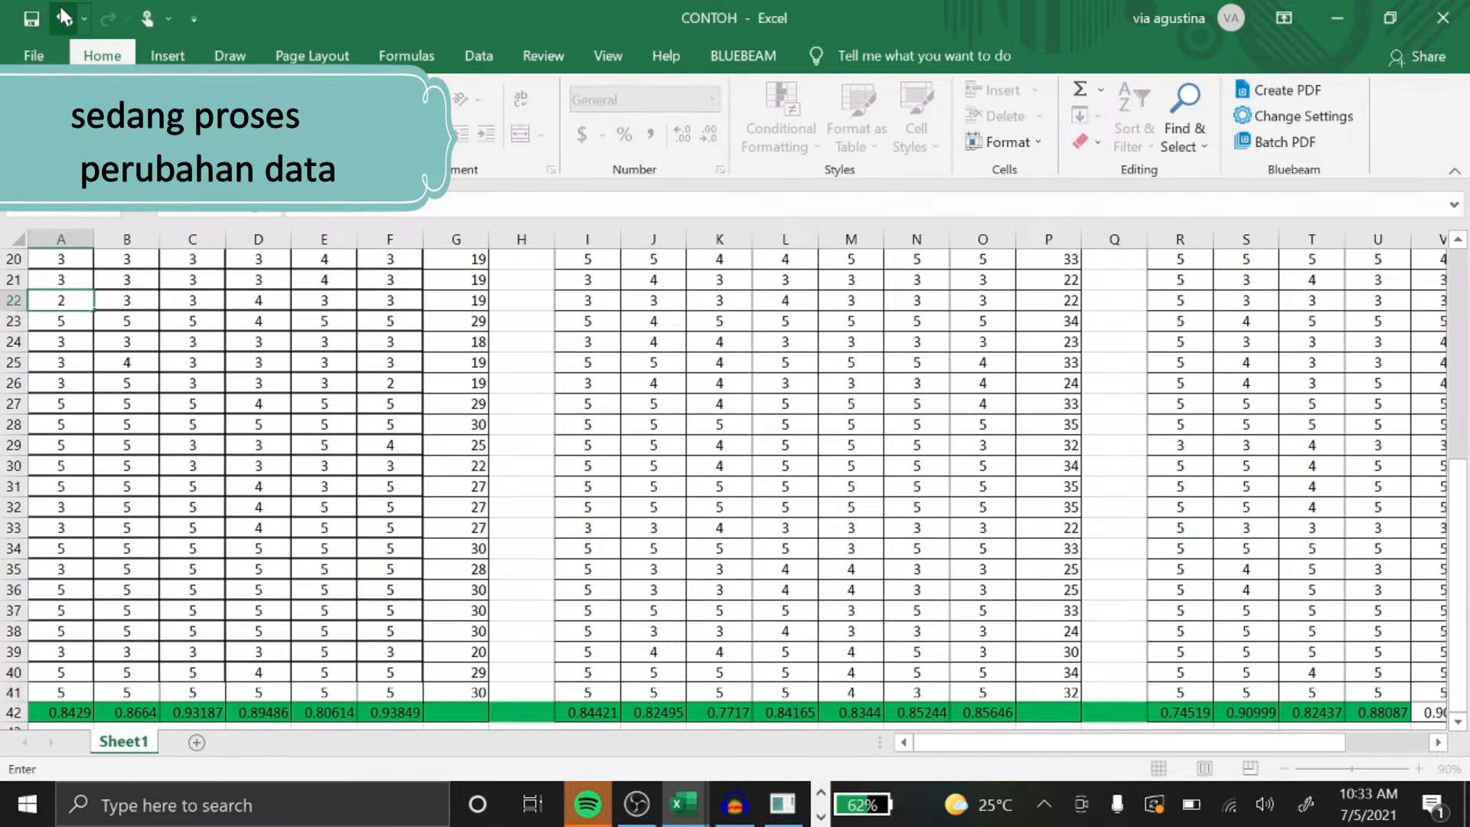
key("Return")
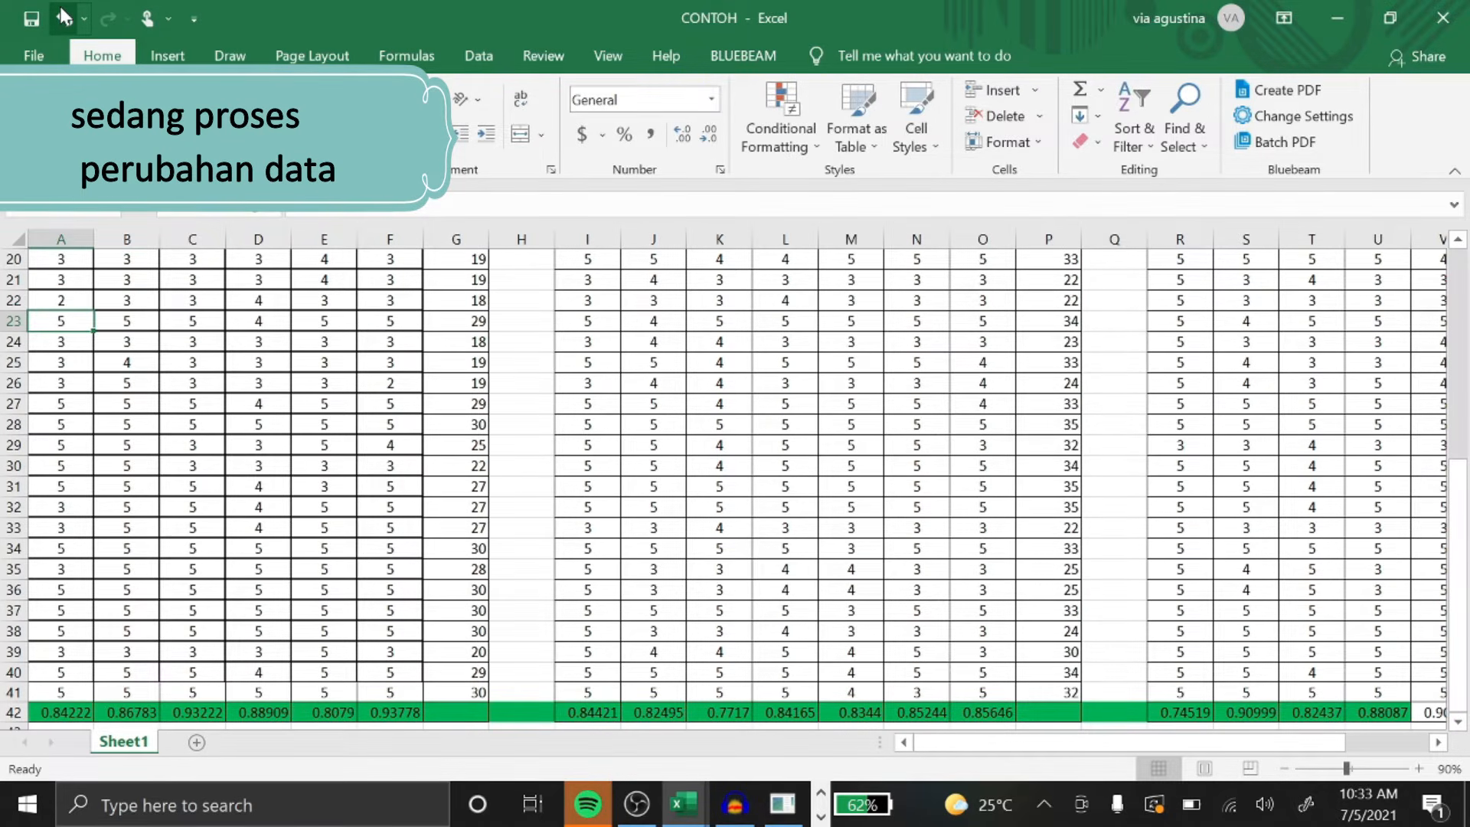
Try the value 4 in cell A23 to test its effect on the column A correlation, and undo it.
type("4")
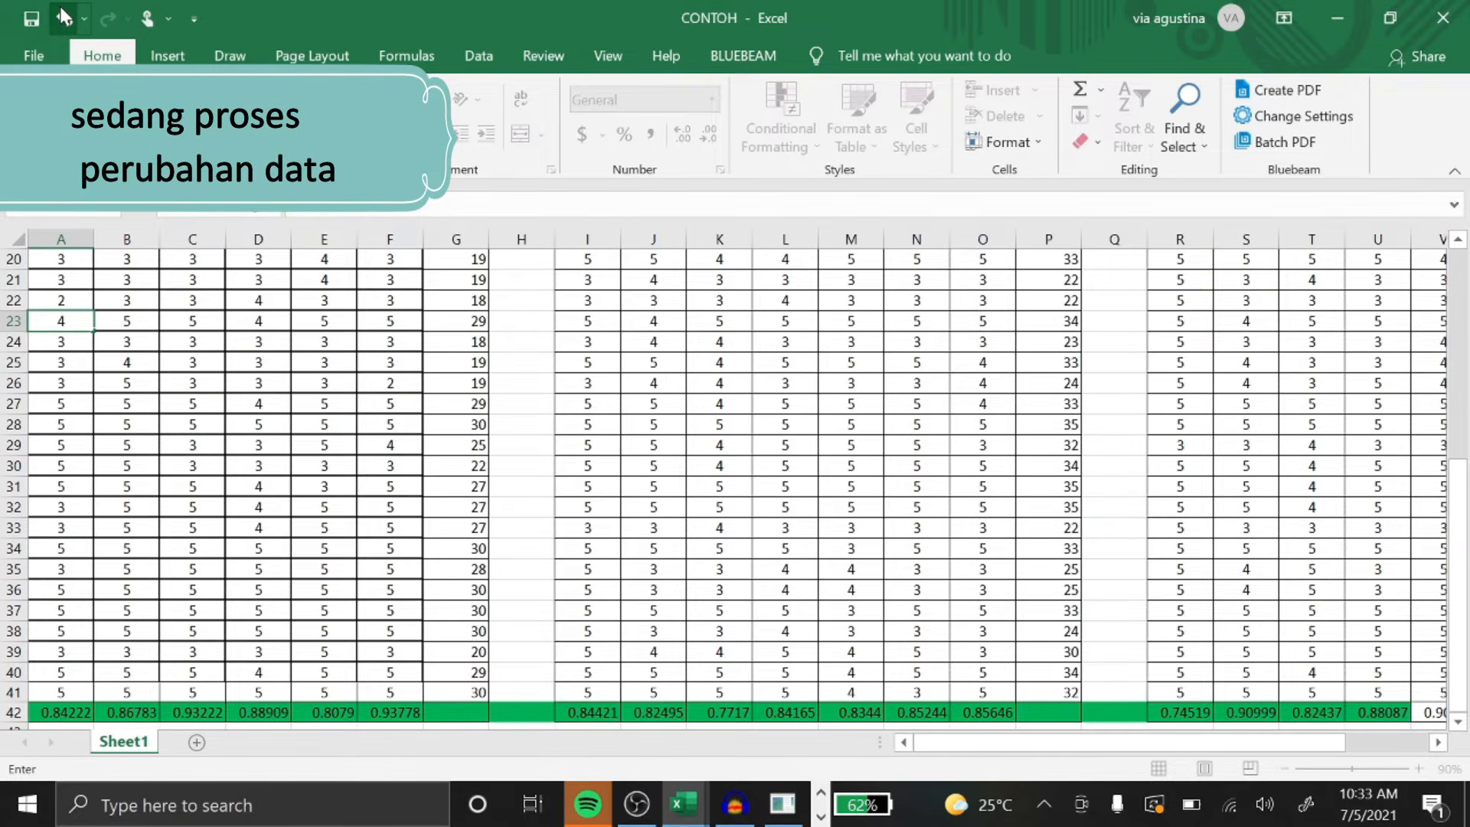
key("Return")
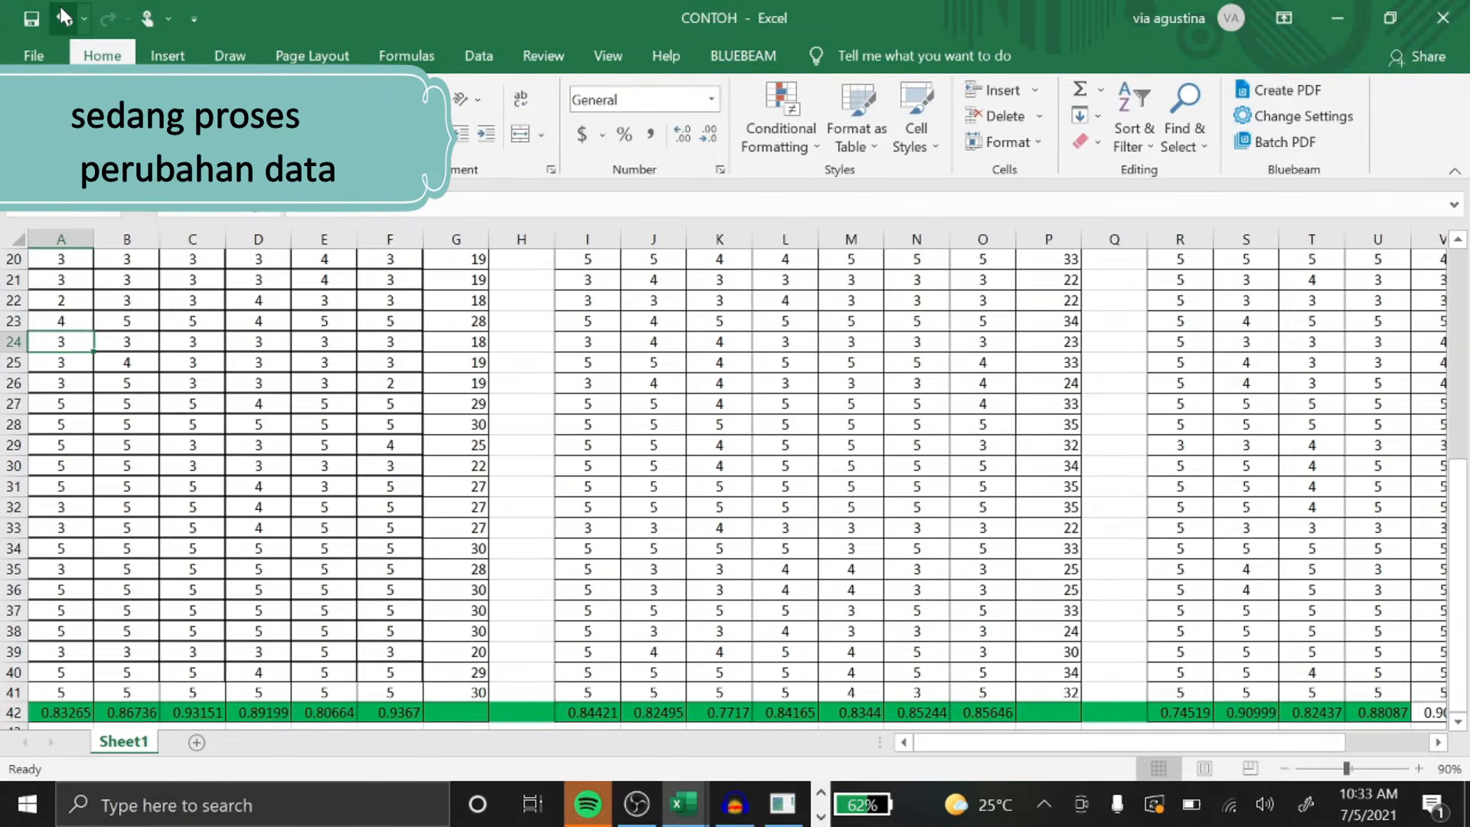
left_click(64, 17)
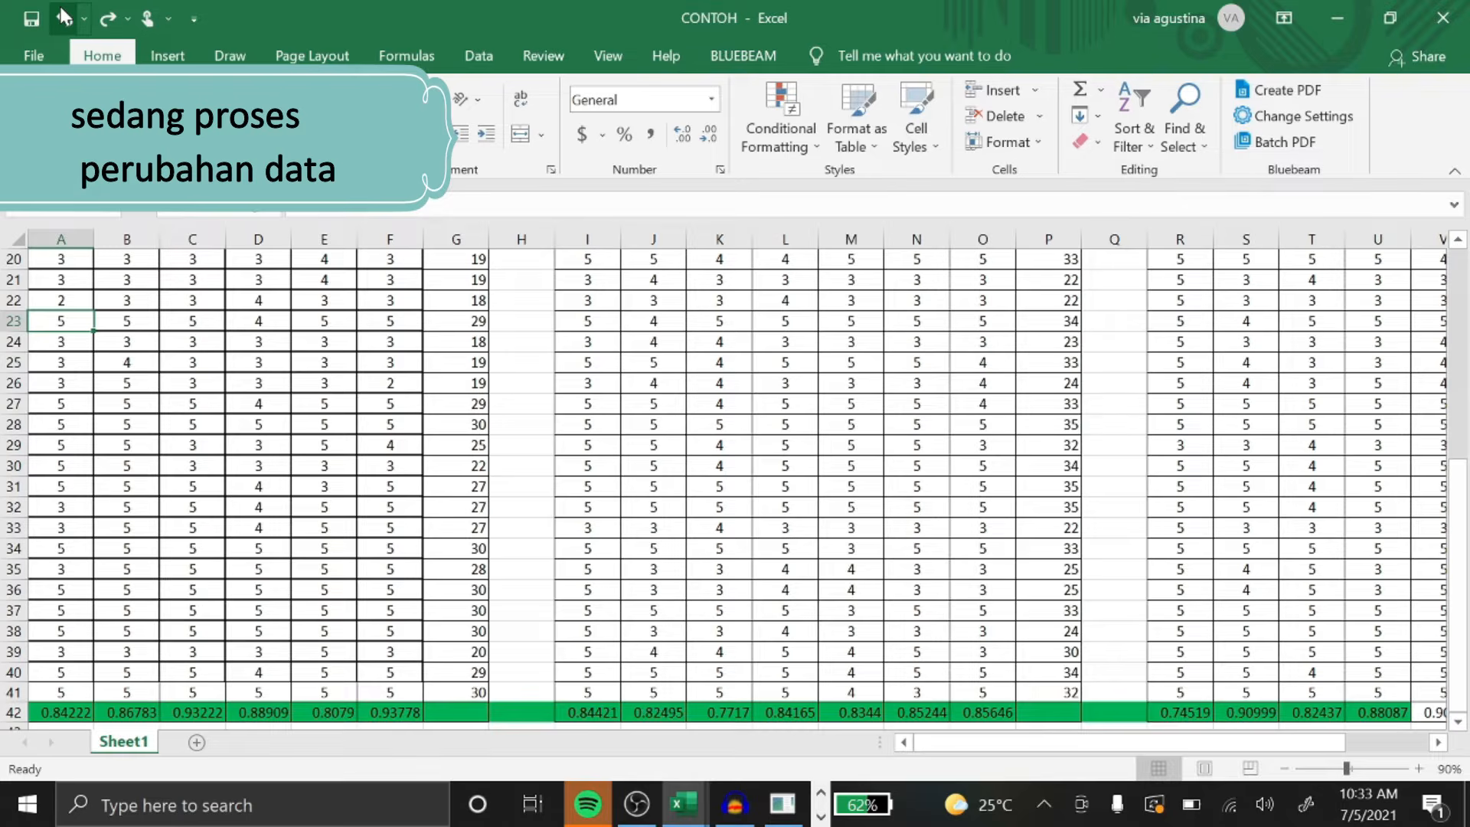
Try the value 4 in cell A24, undo it, and set the cell to 2 instead.
key("Down")
type("4")
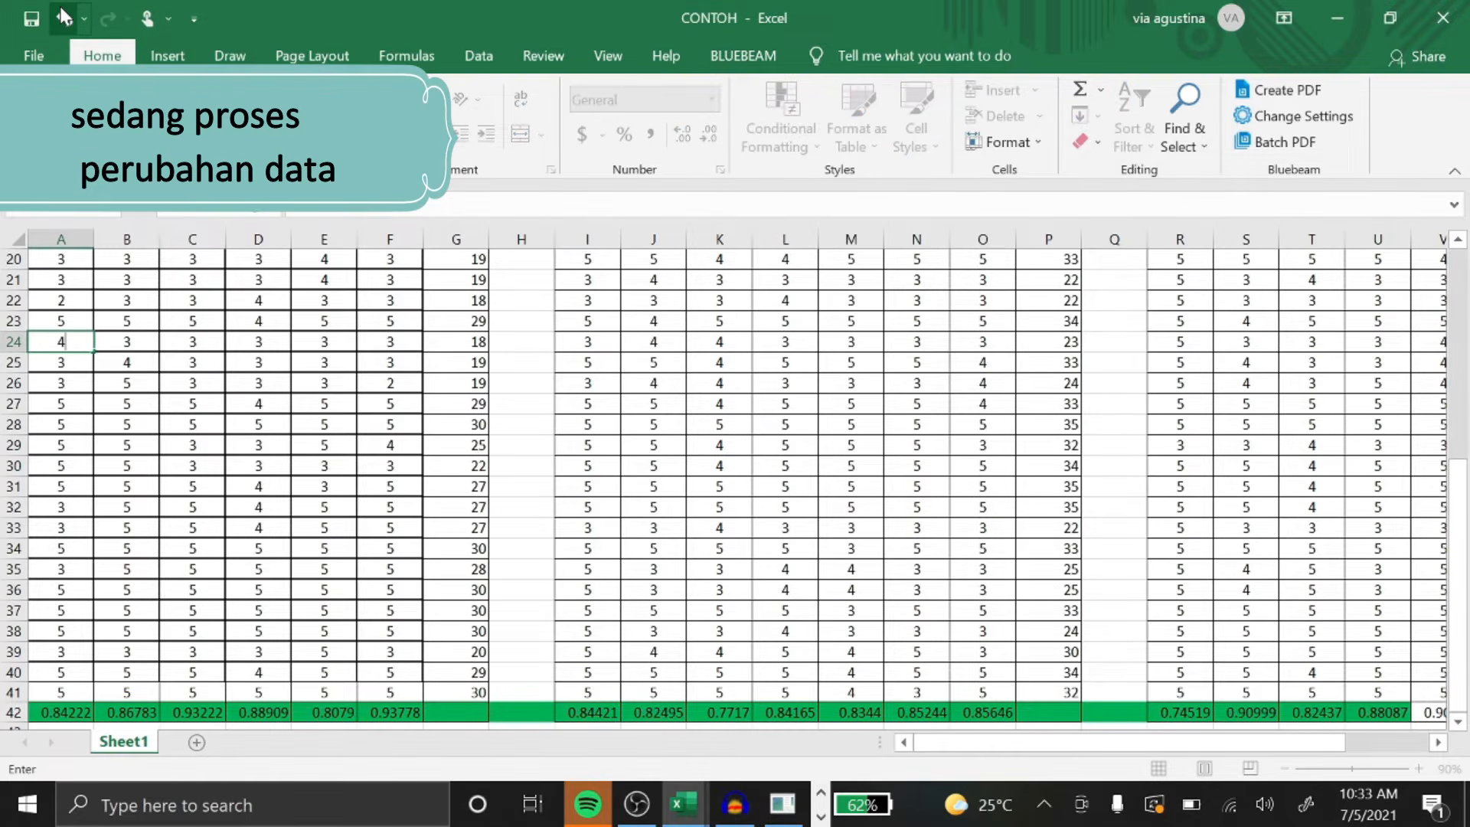
left_click(64, 16)
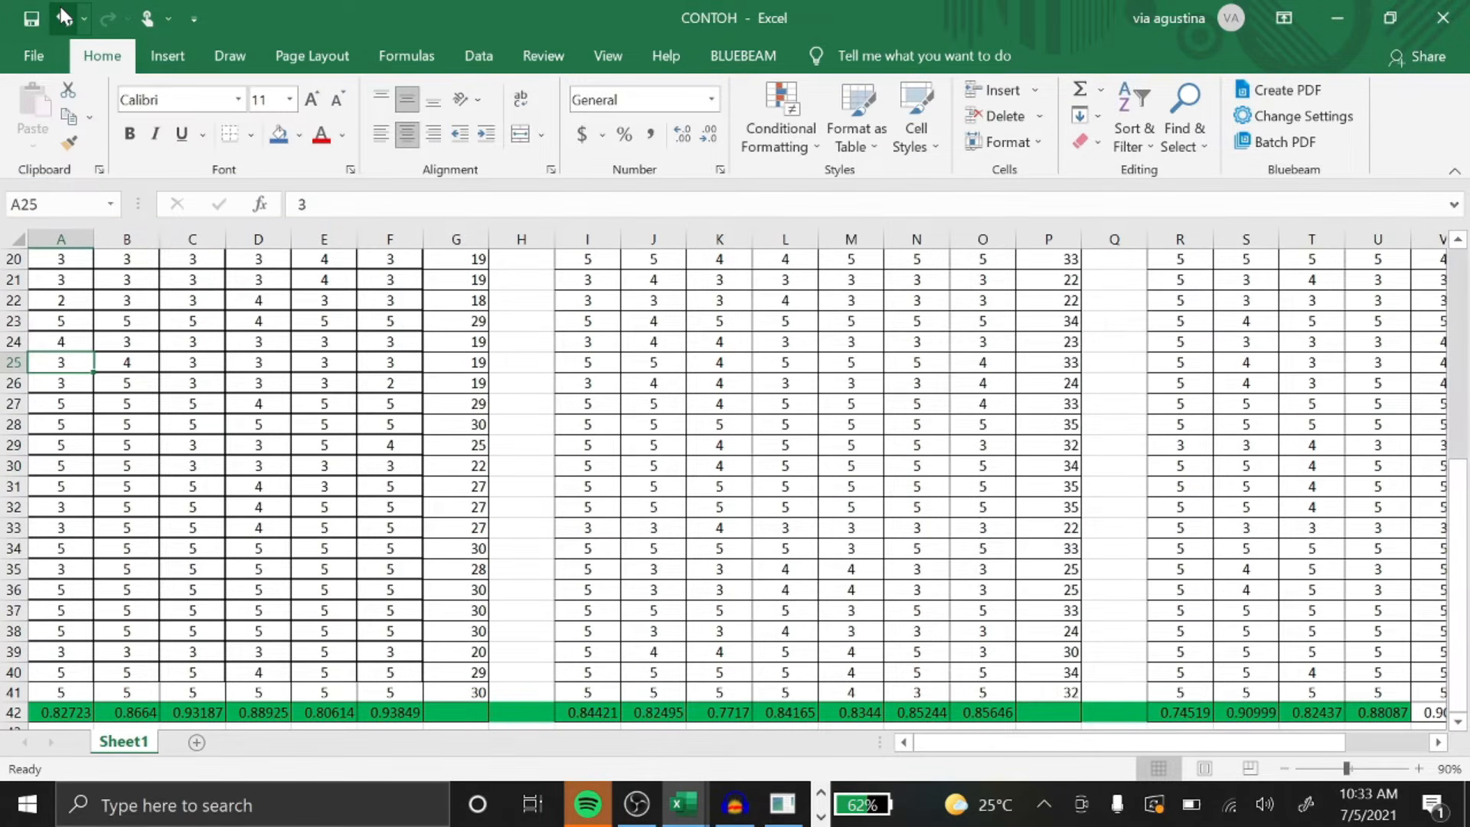
left_click(64, 17)
type("2")
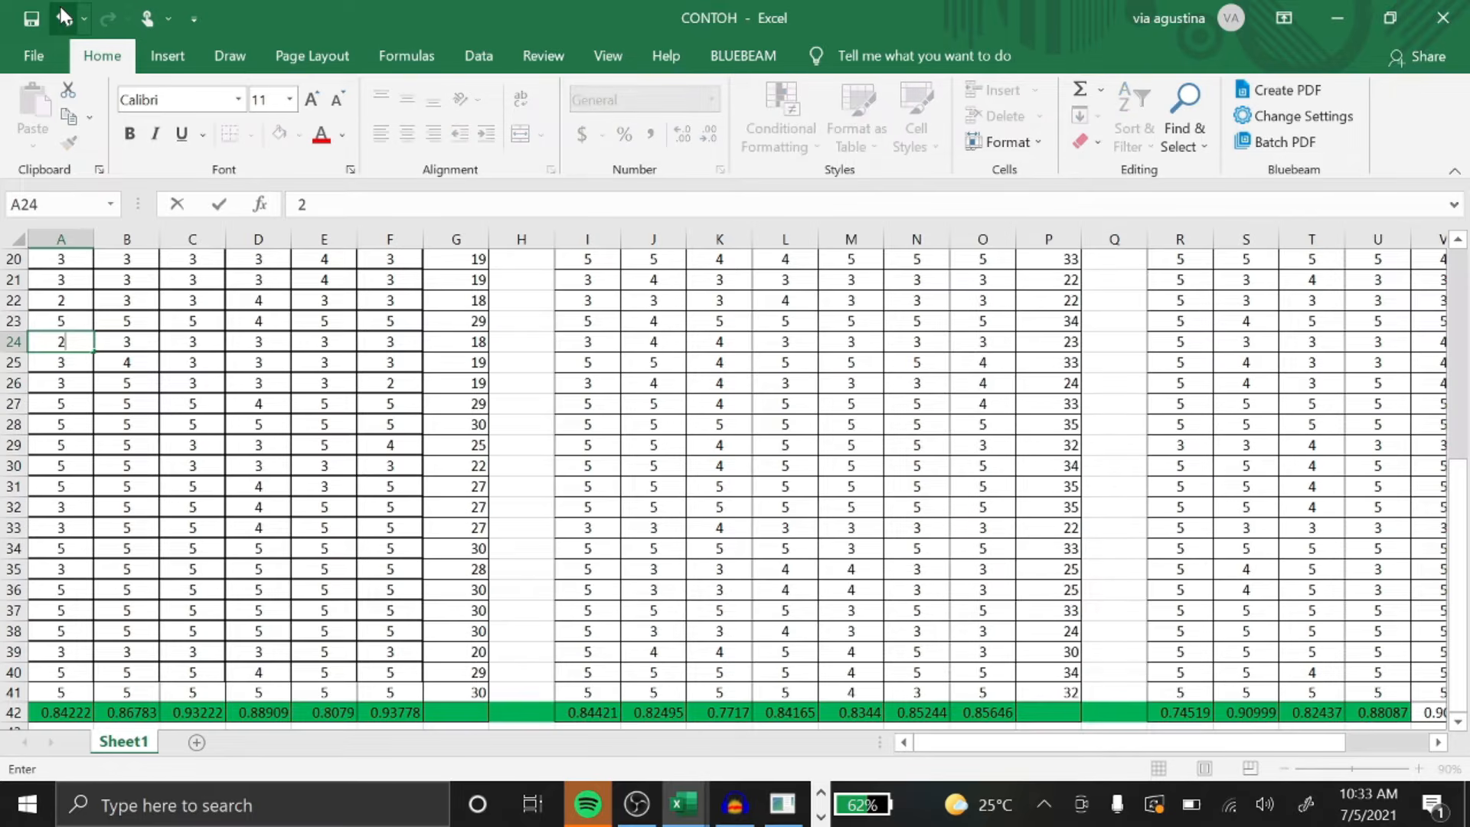
key("Return")
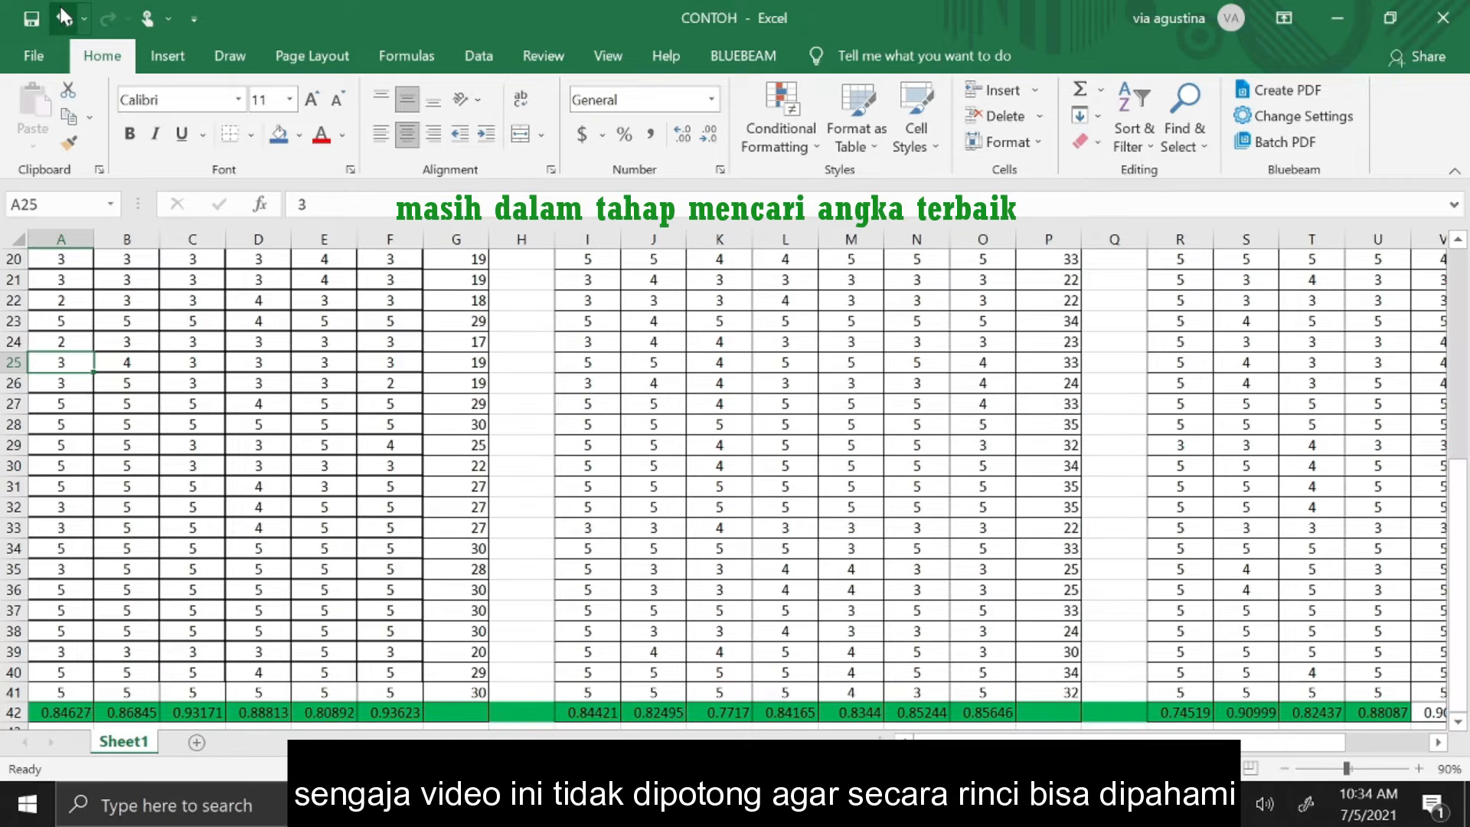
Try the values 4 and 5 in cell A25 to test their effect on the column A correlation, undoing each entry.
type("4")
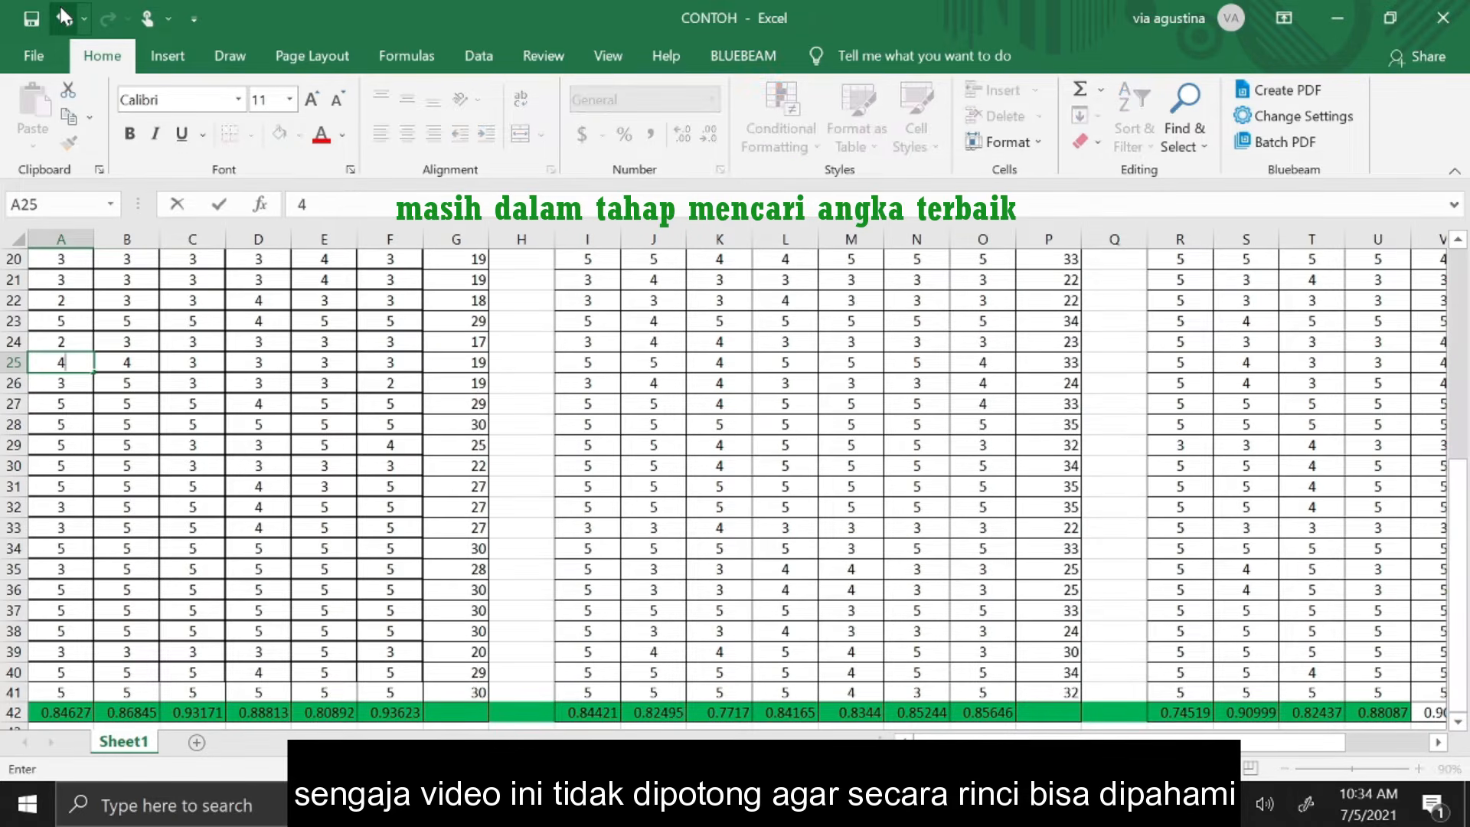
key("Return")
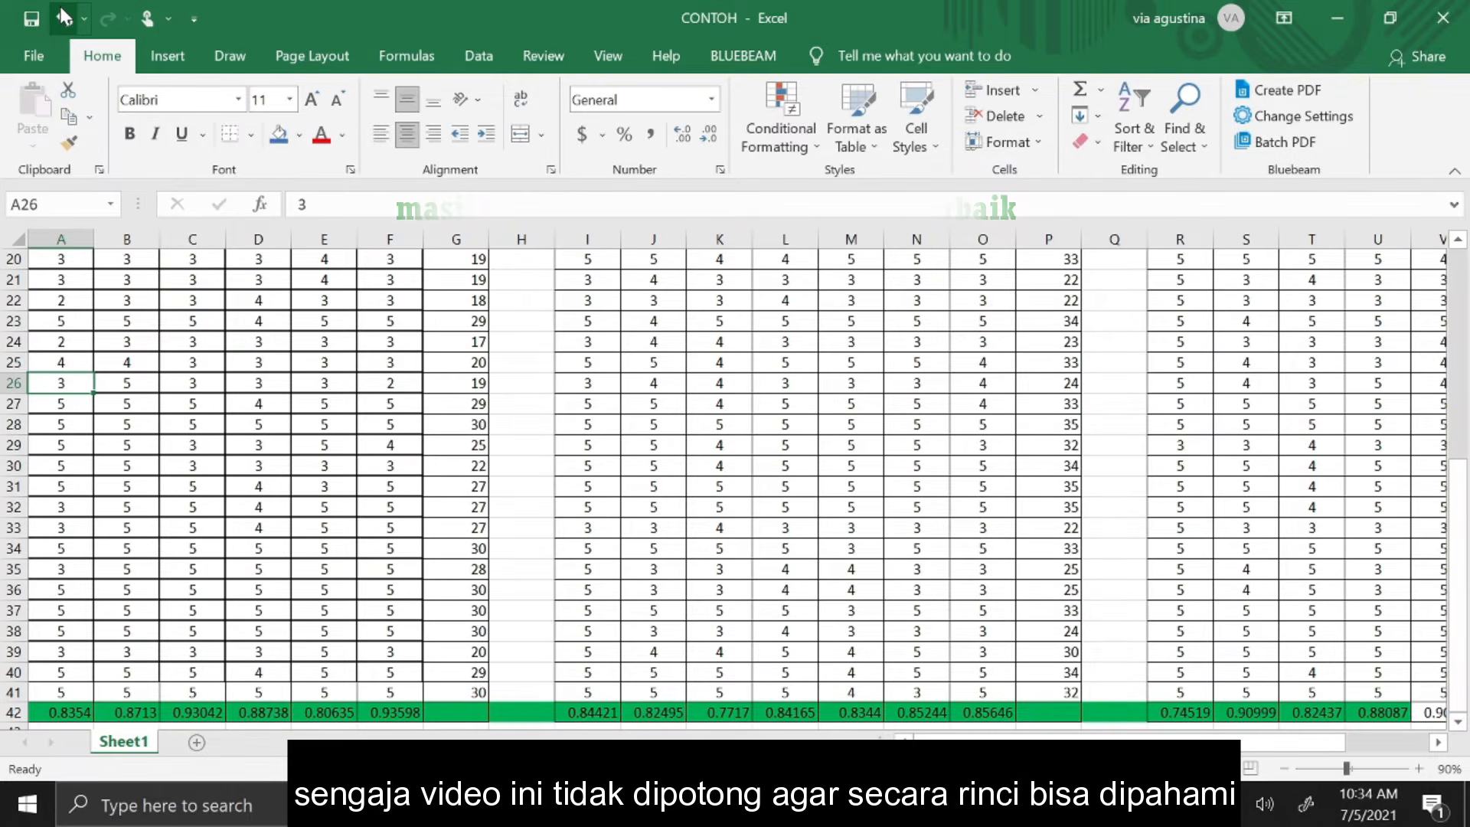
left_click(64, 17)
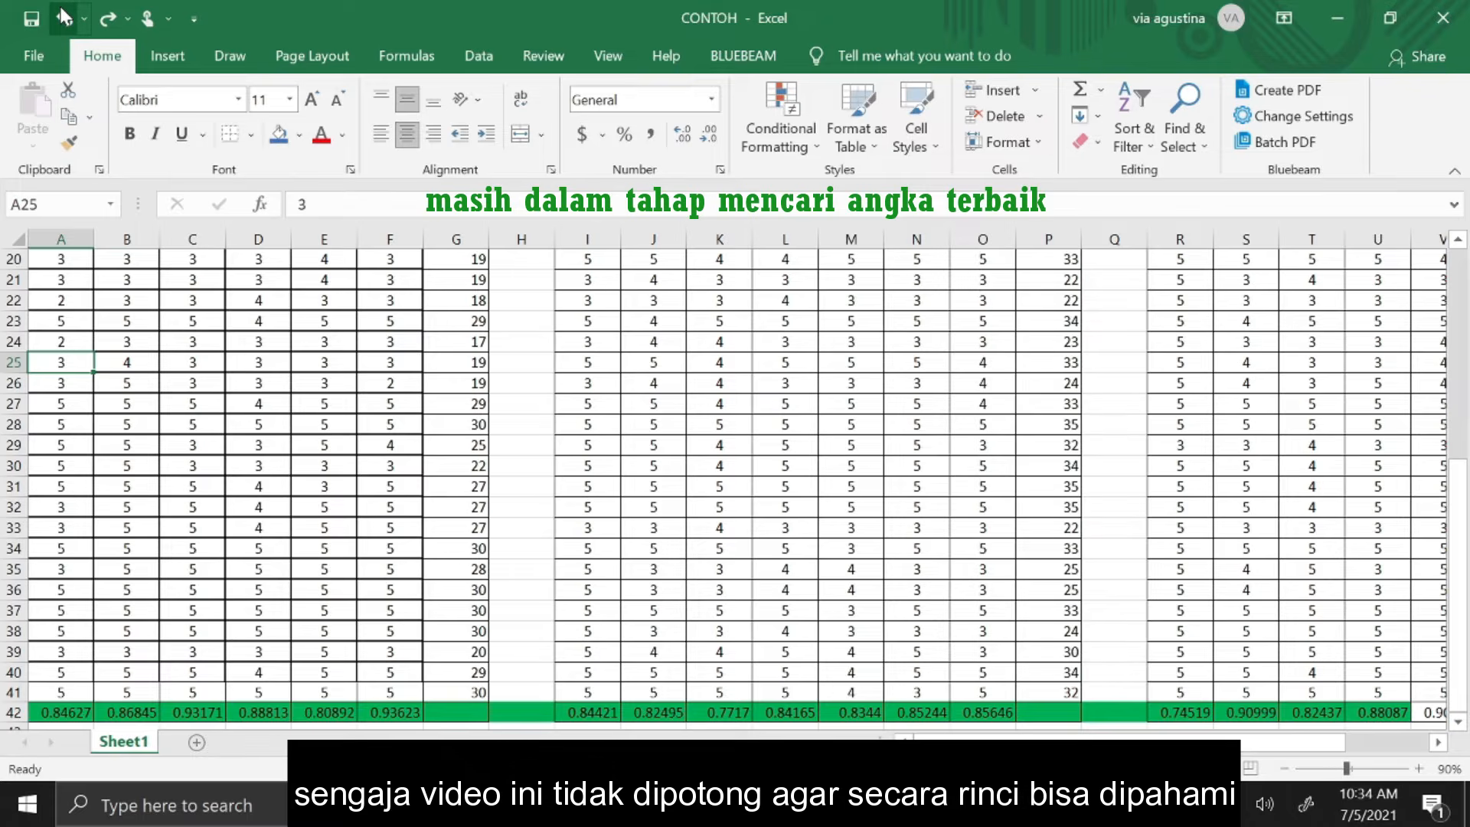
type("5")
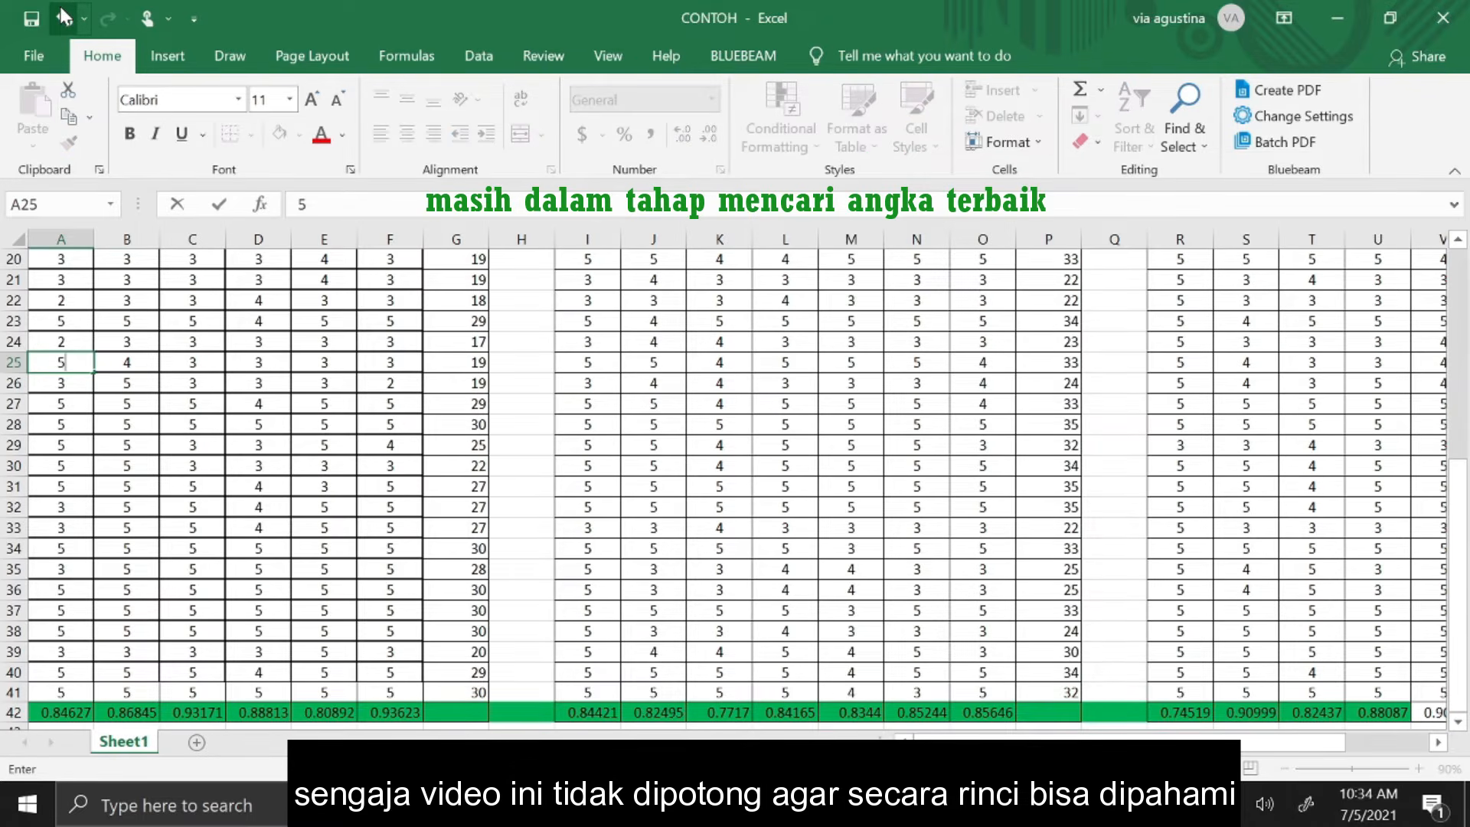
key("Return")
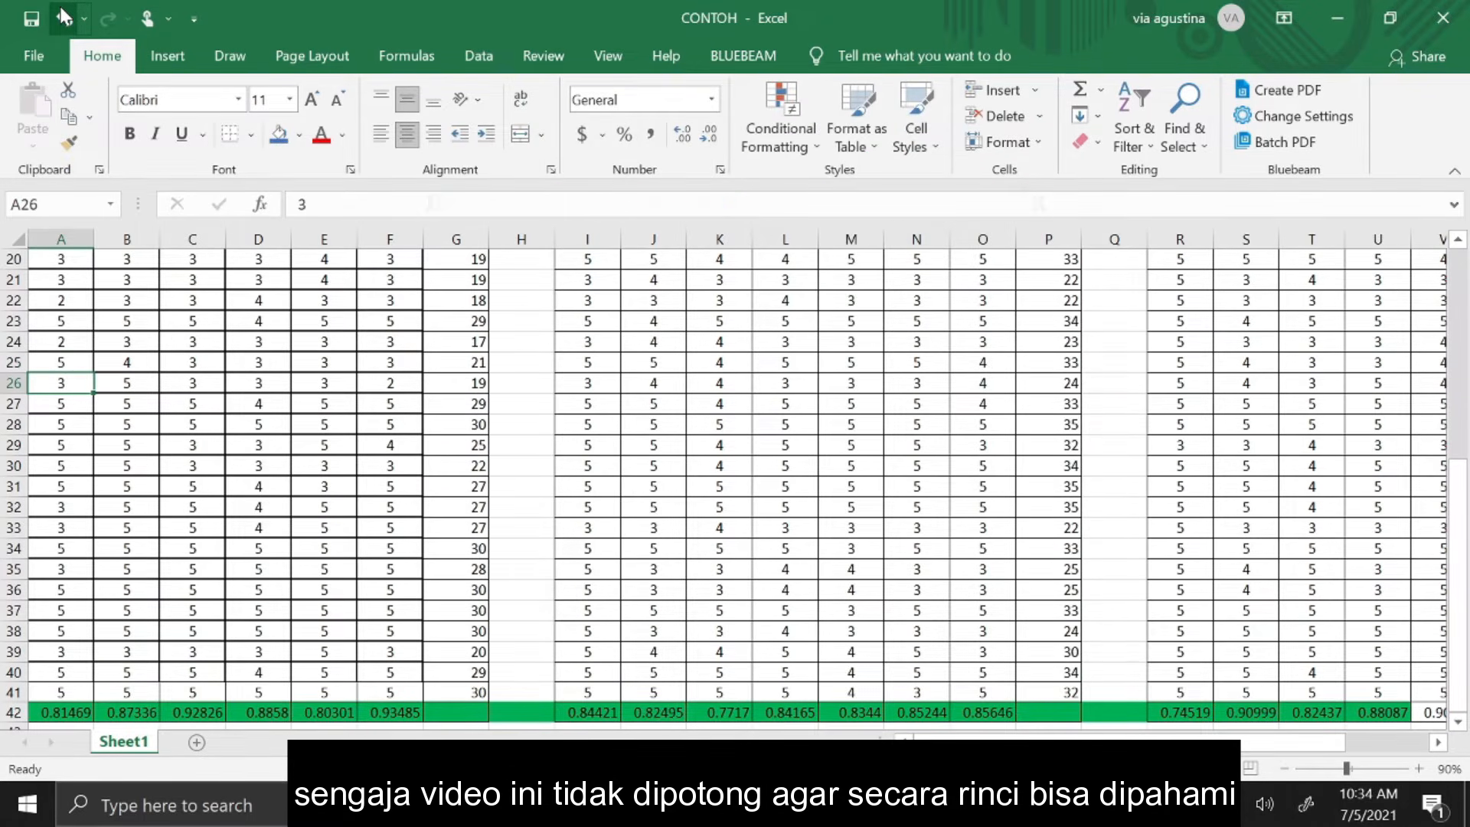
left_click(65, 17)
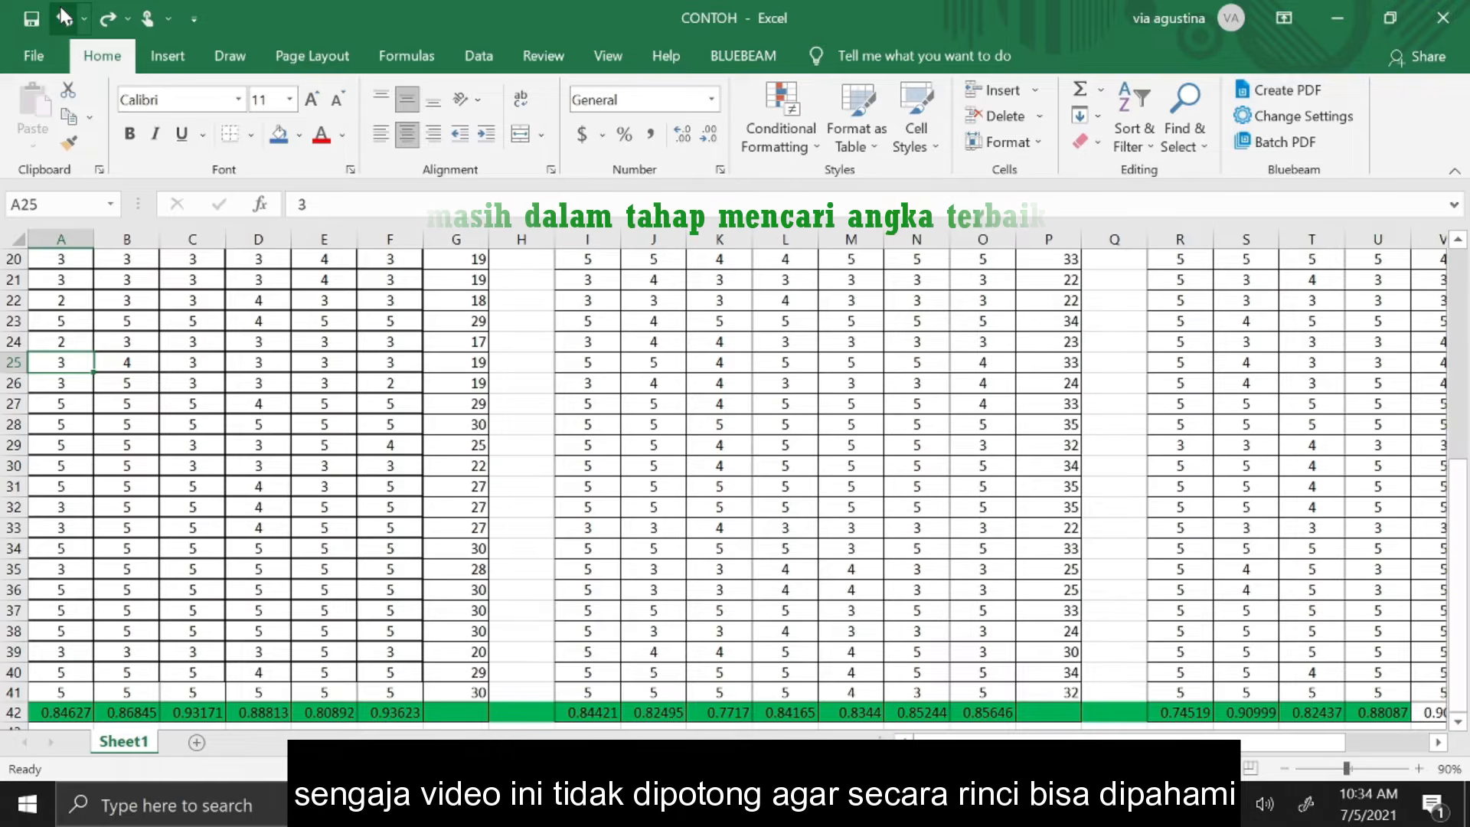
Try the value 4 in cell A26, undo it, and set the cell to 2 instead.
key("Down")
type("4")
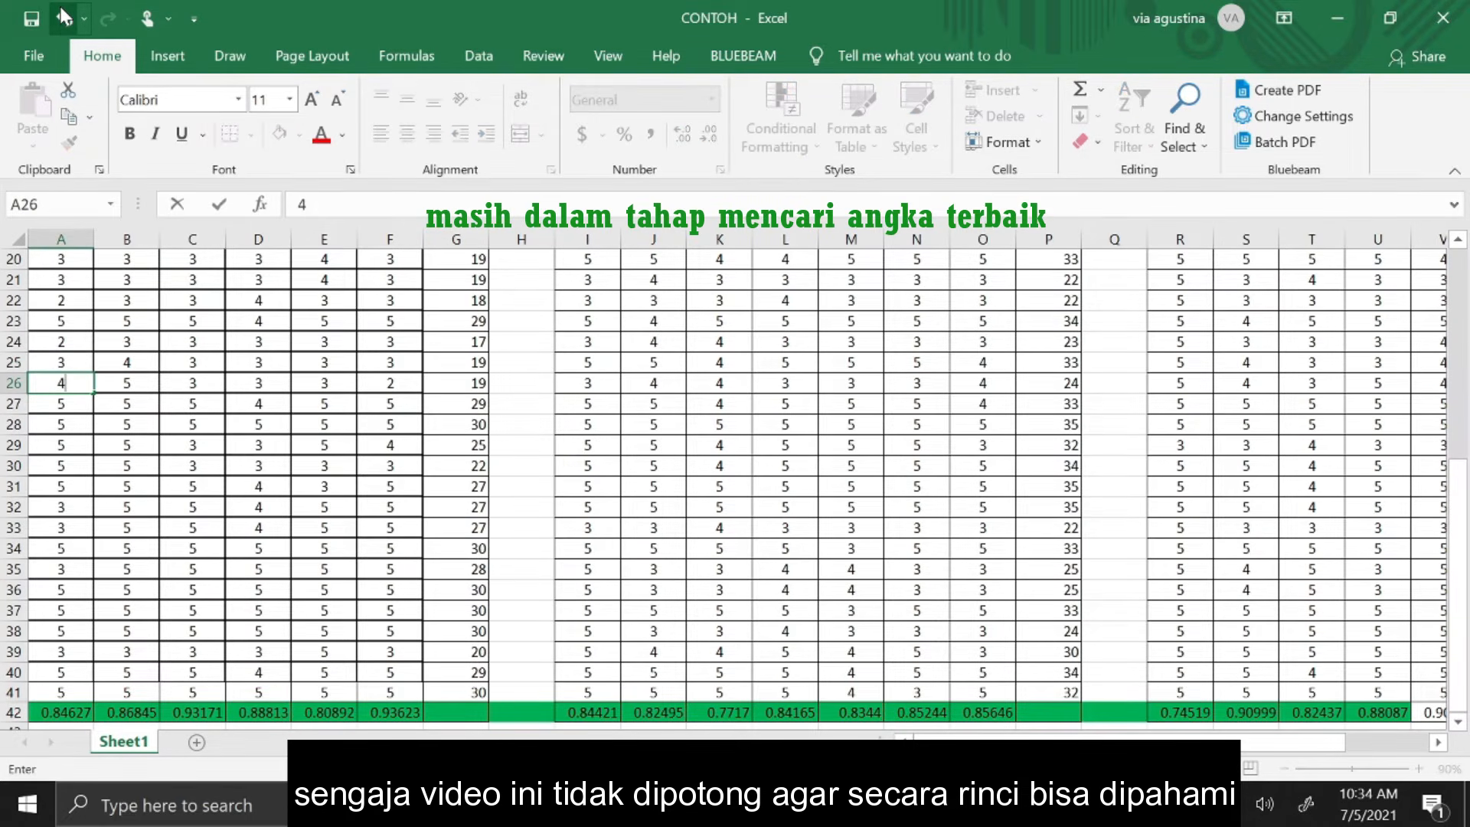
key("Return")
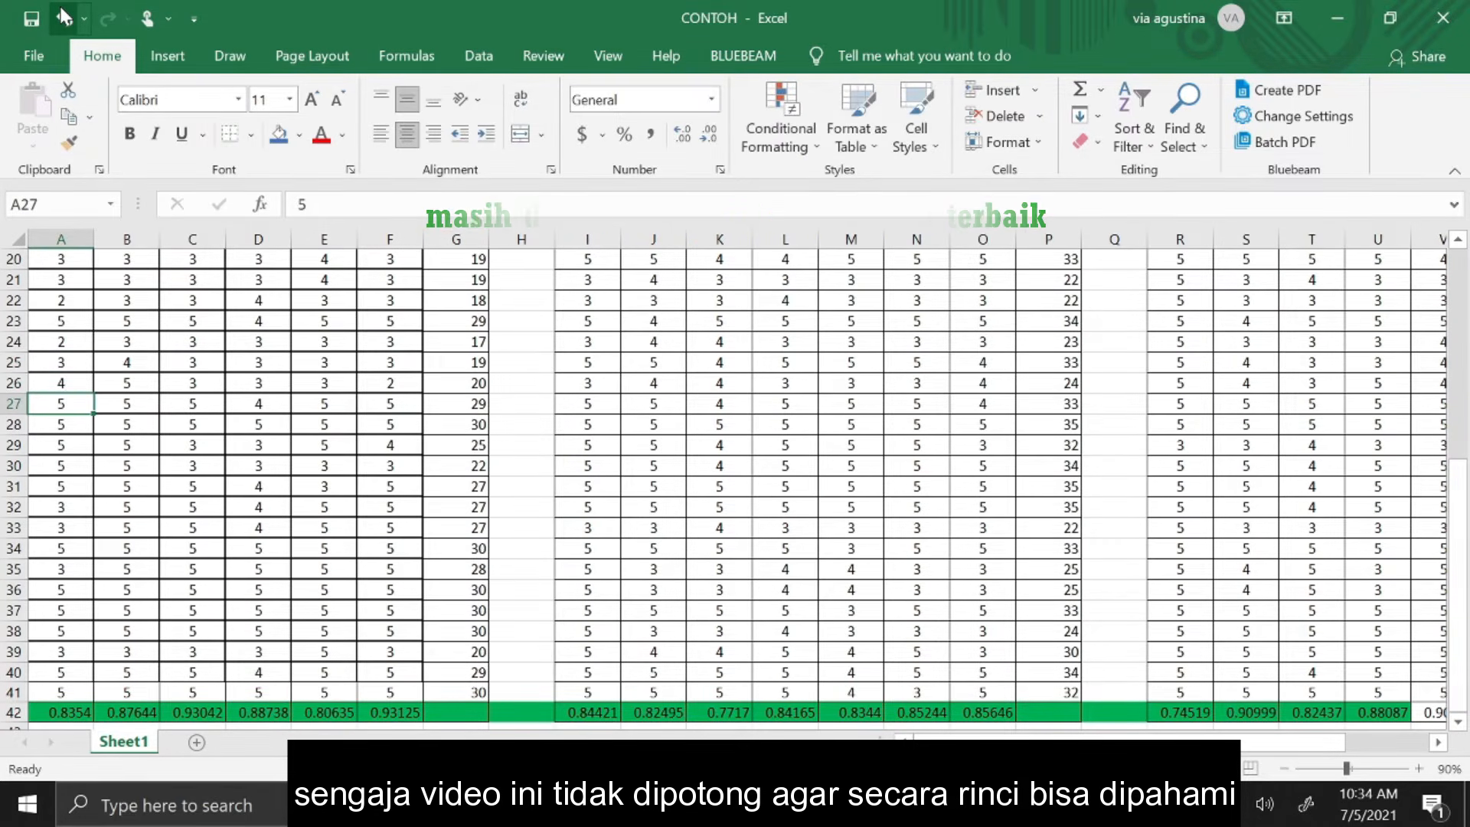
left_click(64, 17)
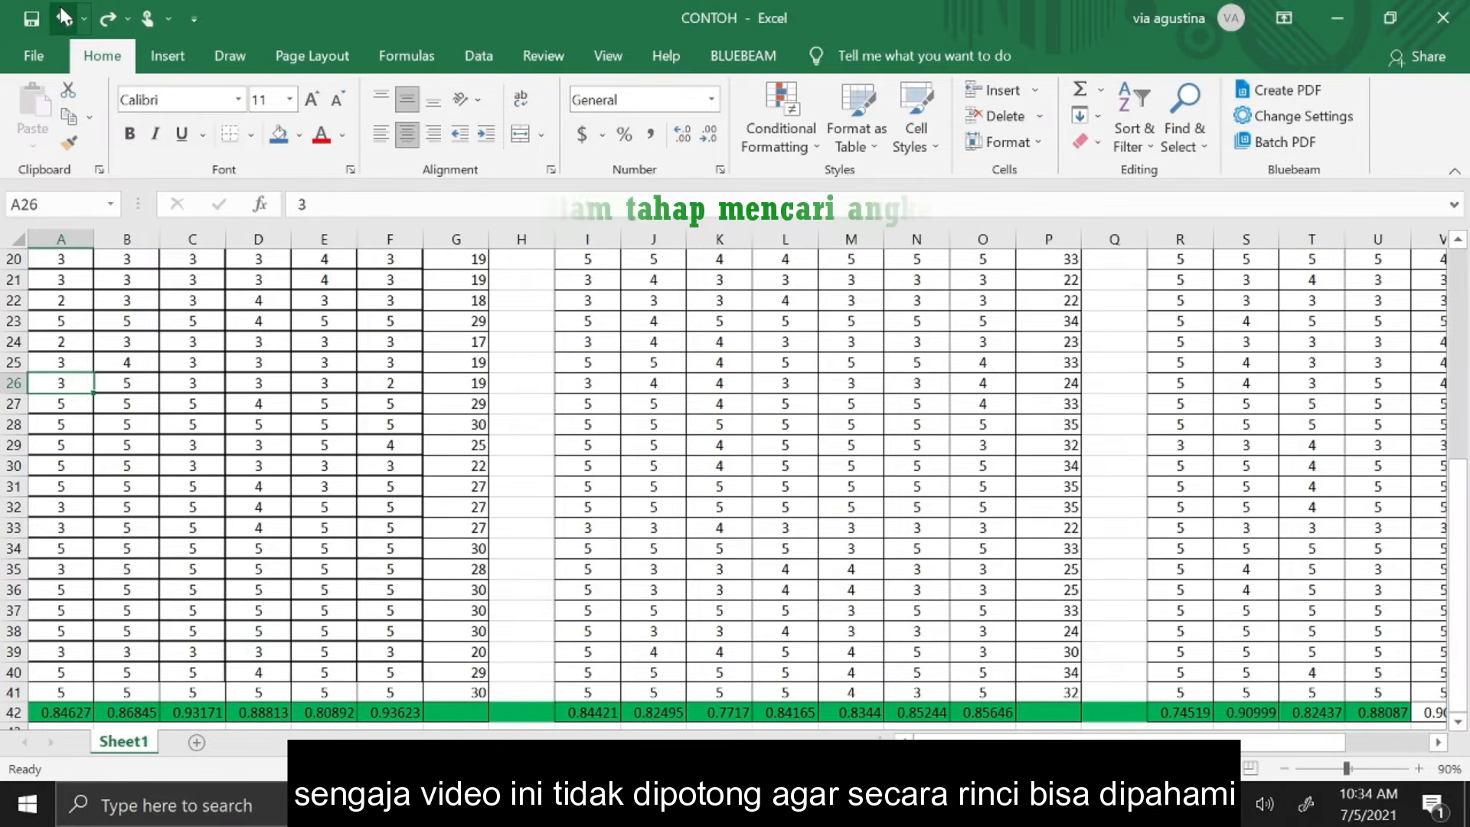
type("2")
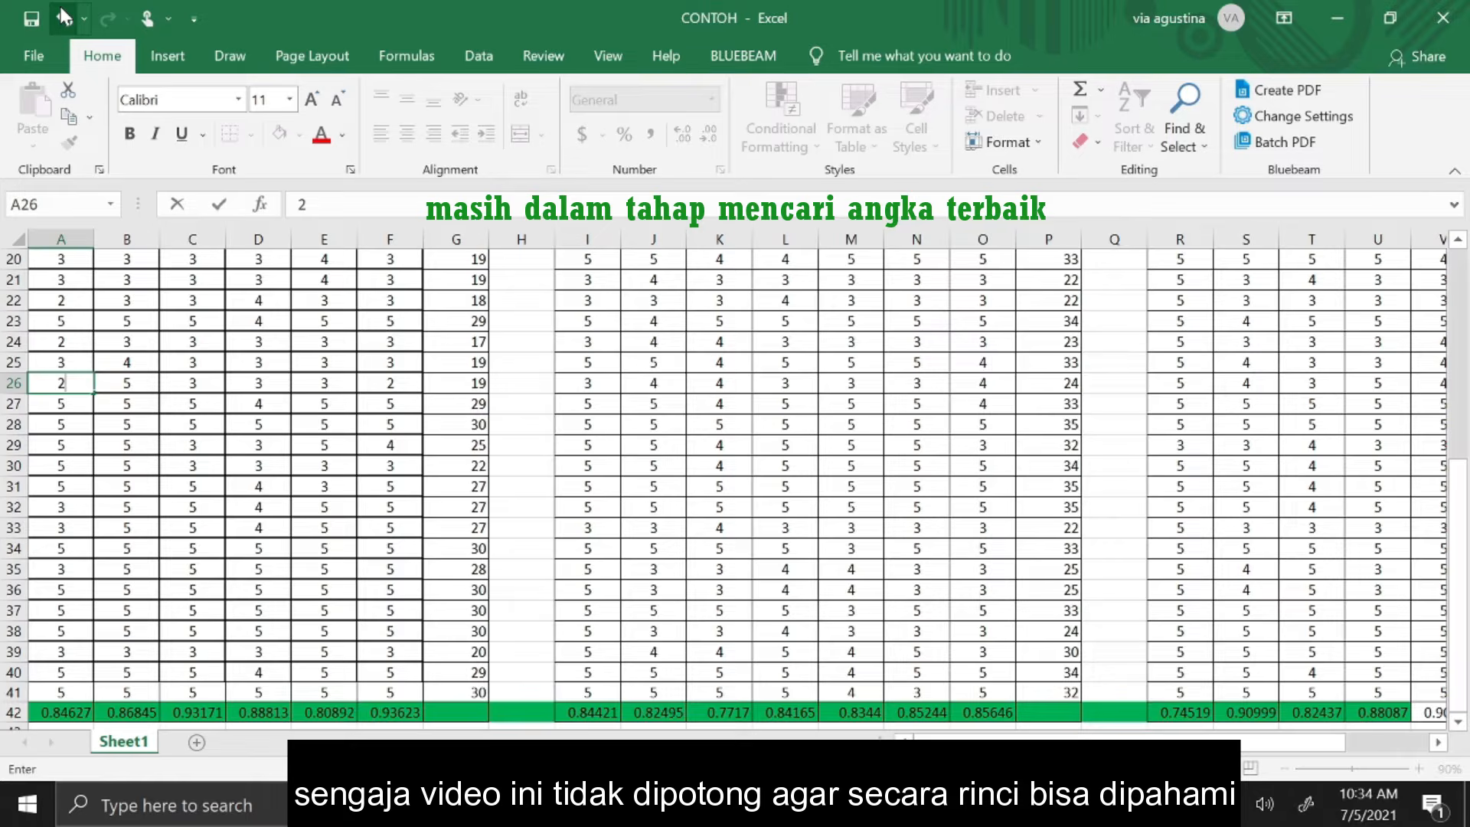
key("Return")
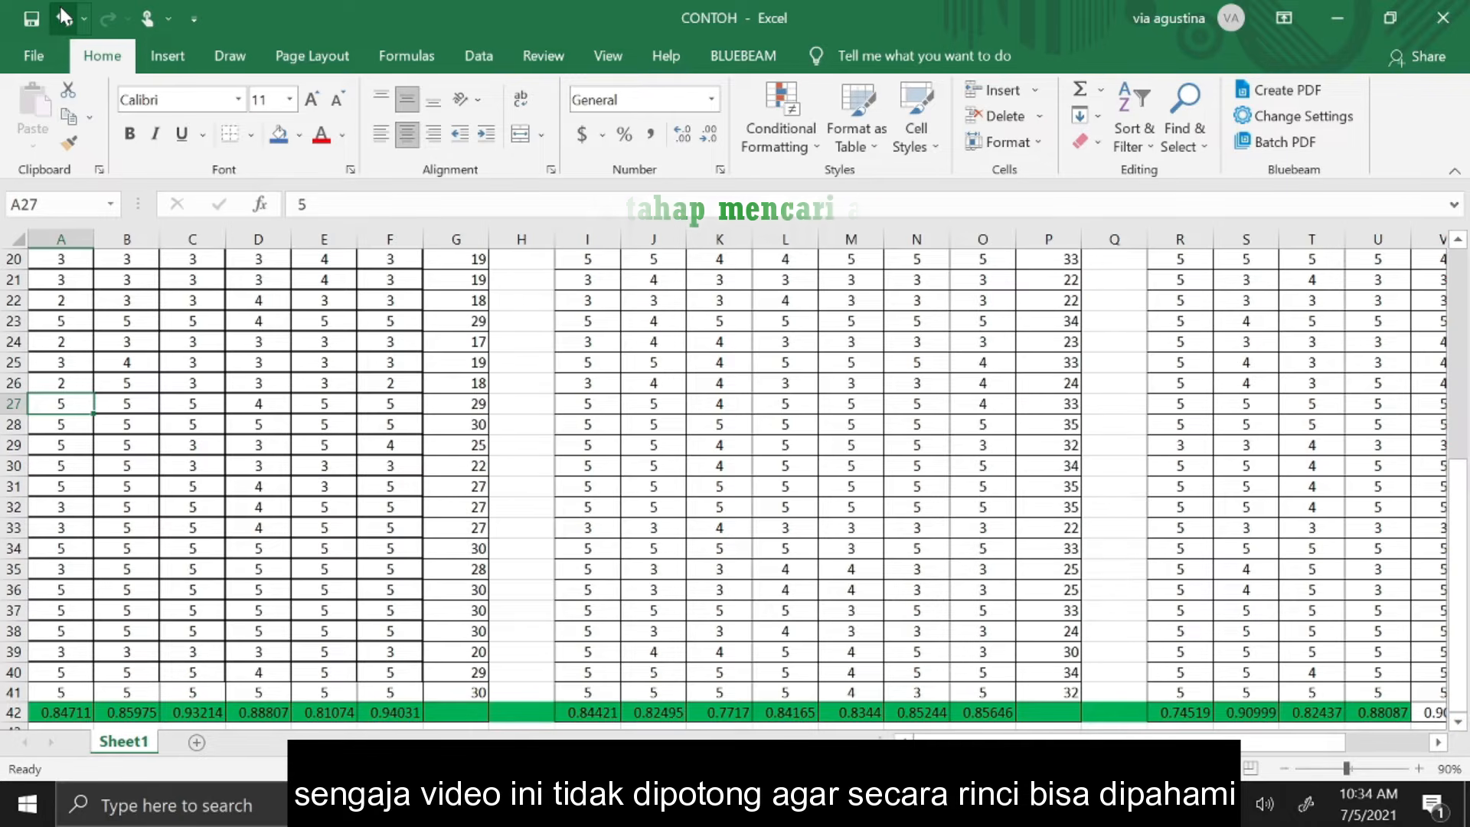
Try the value 4 in cell A27 and in cell A28 to test the column A correlation, undoing each entry.
type("4")
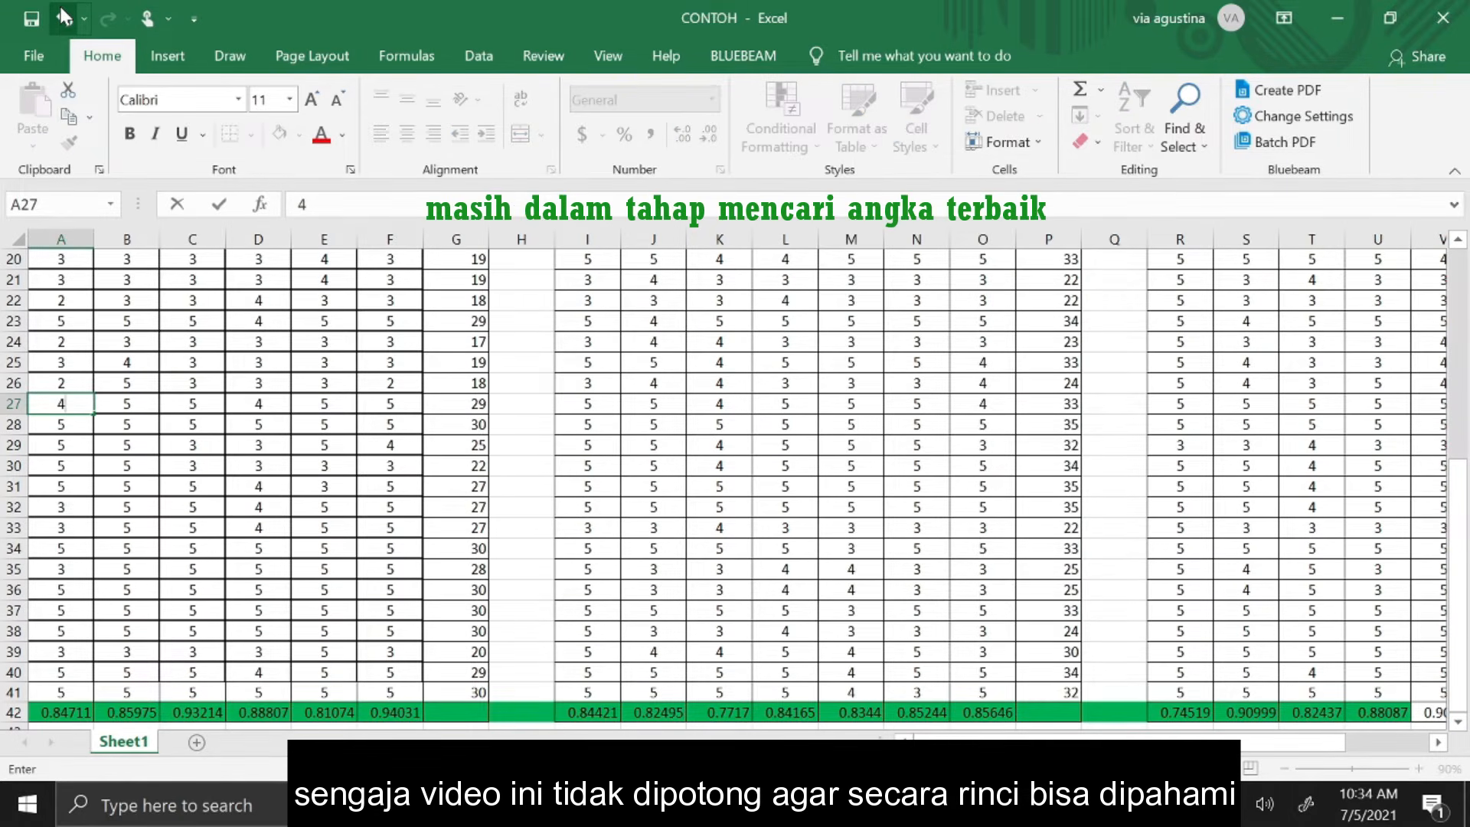
key("Return")
left_click(64, 17)
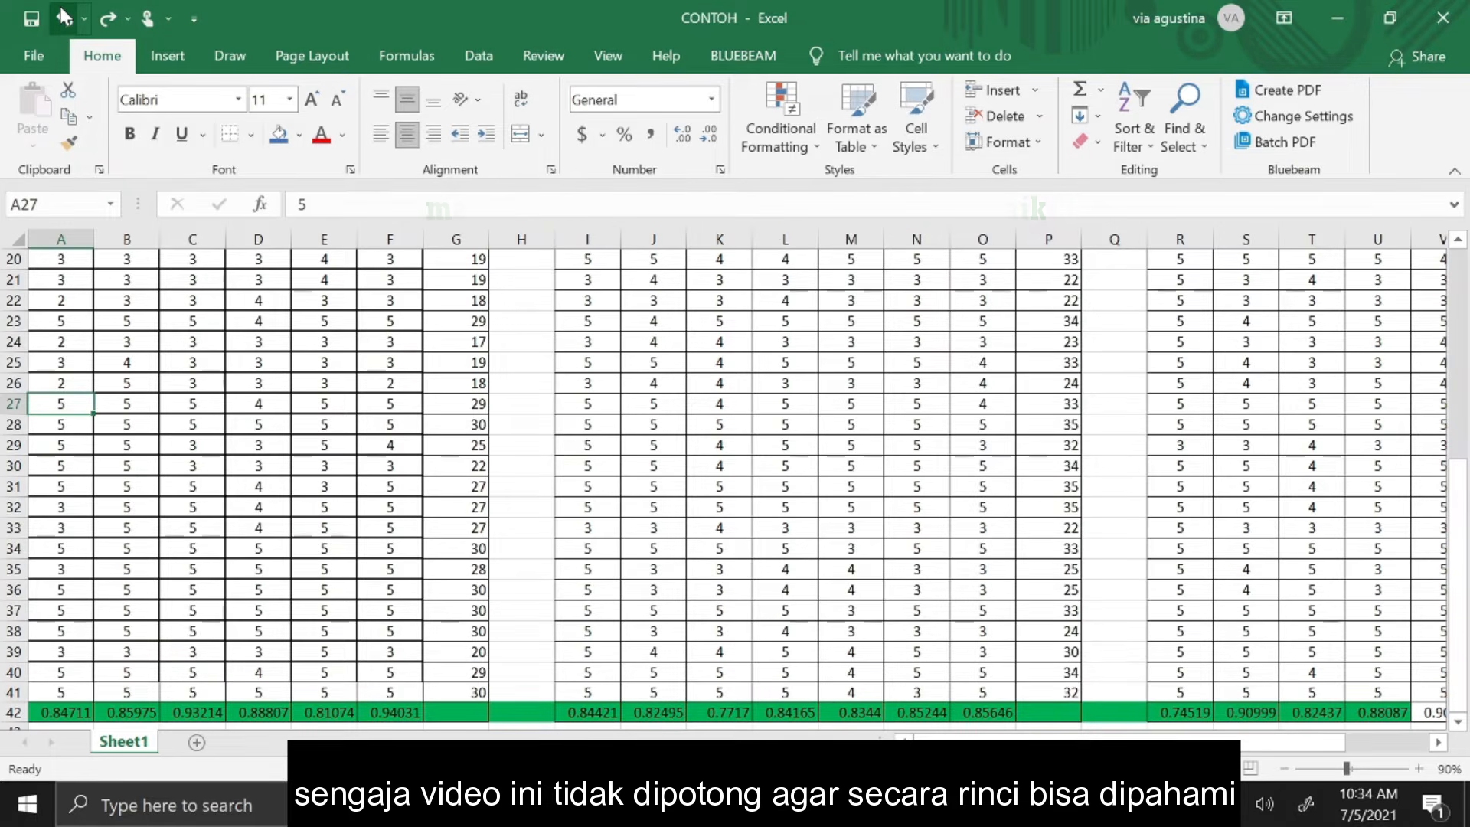
key("Down")
type("4")
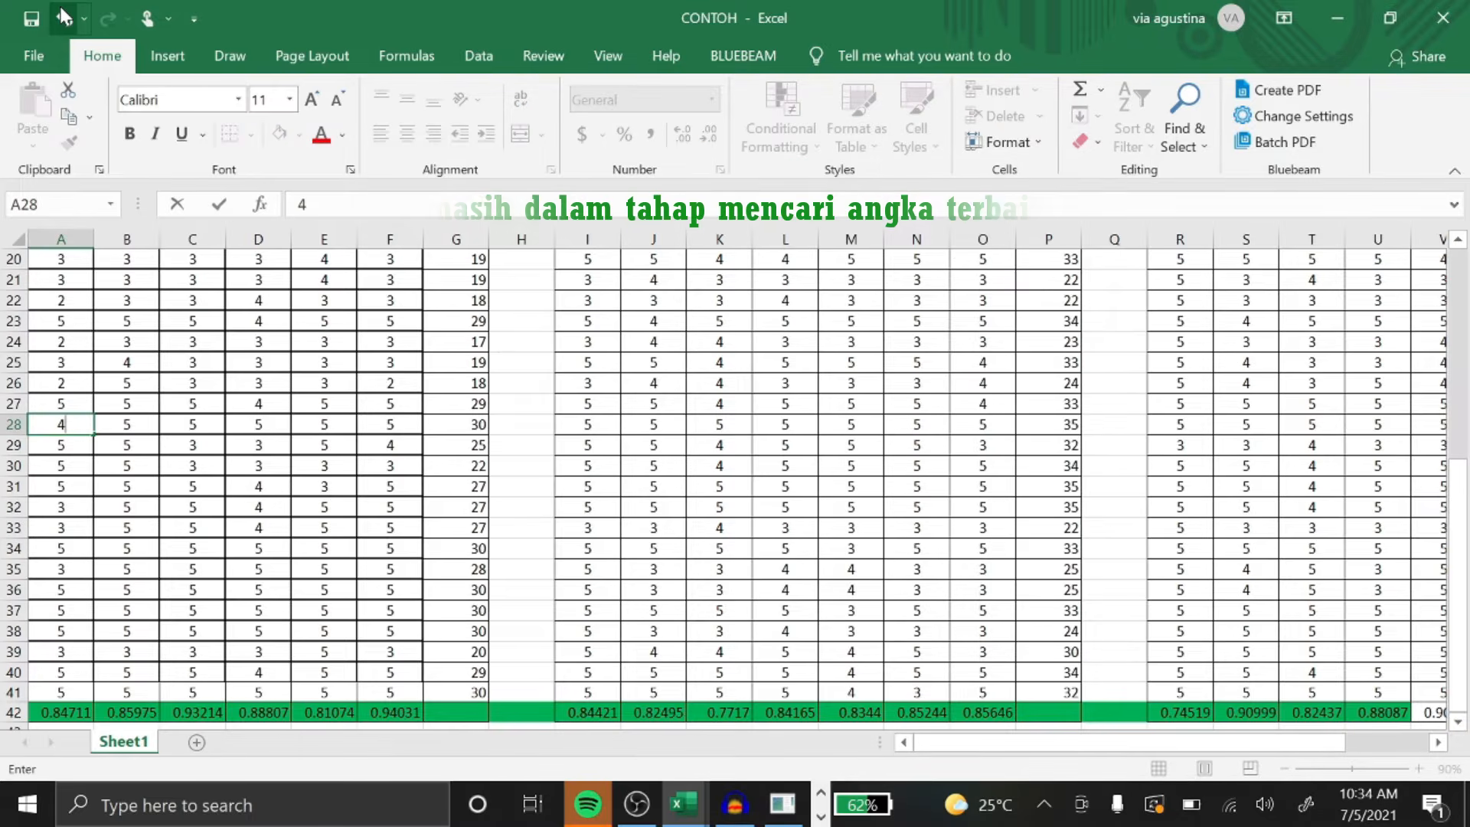
key("Return")
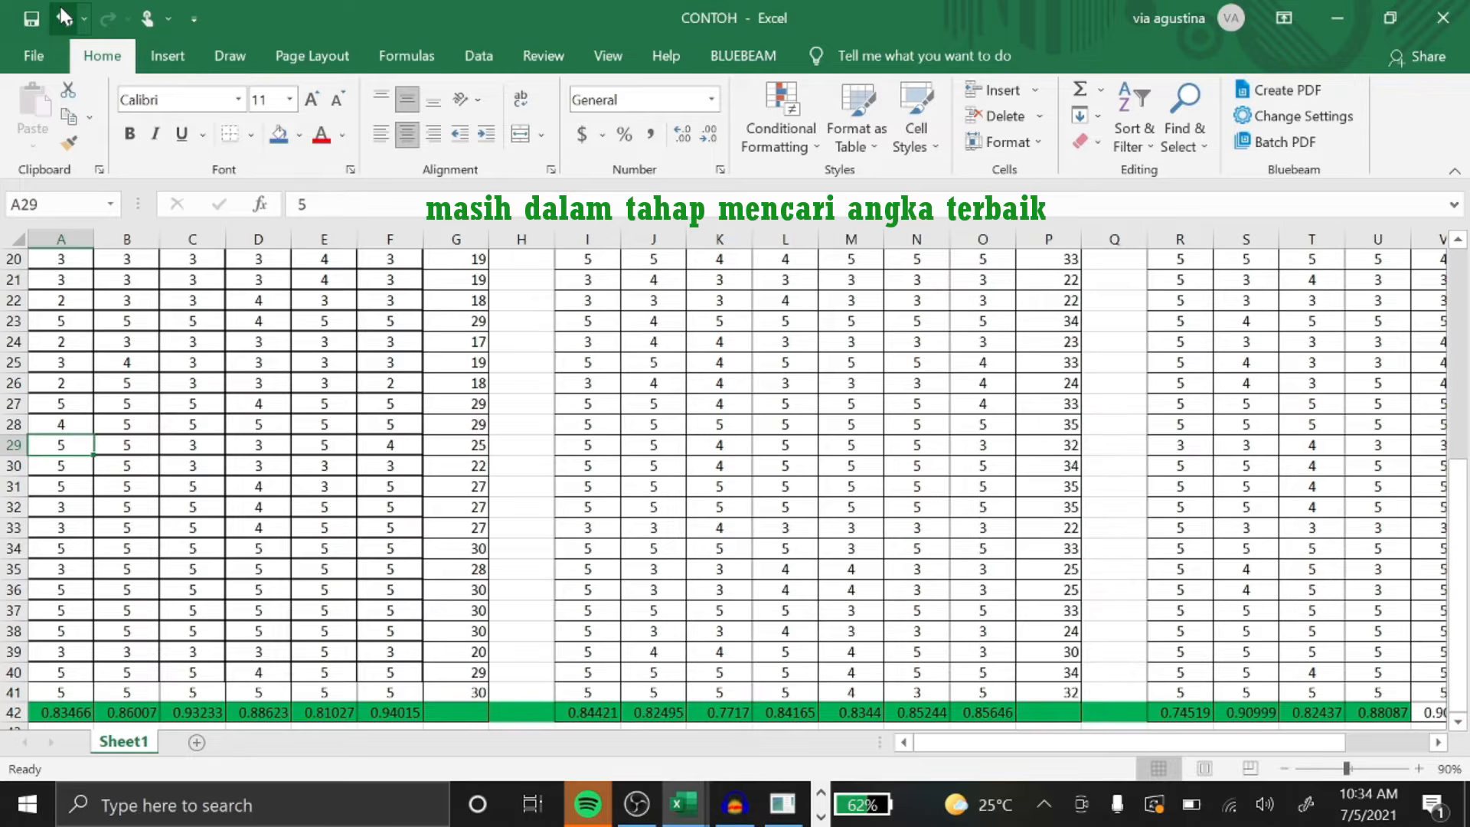
left_click(64, 17)
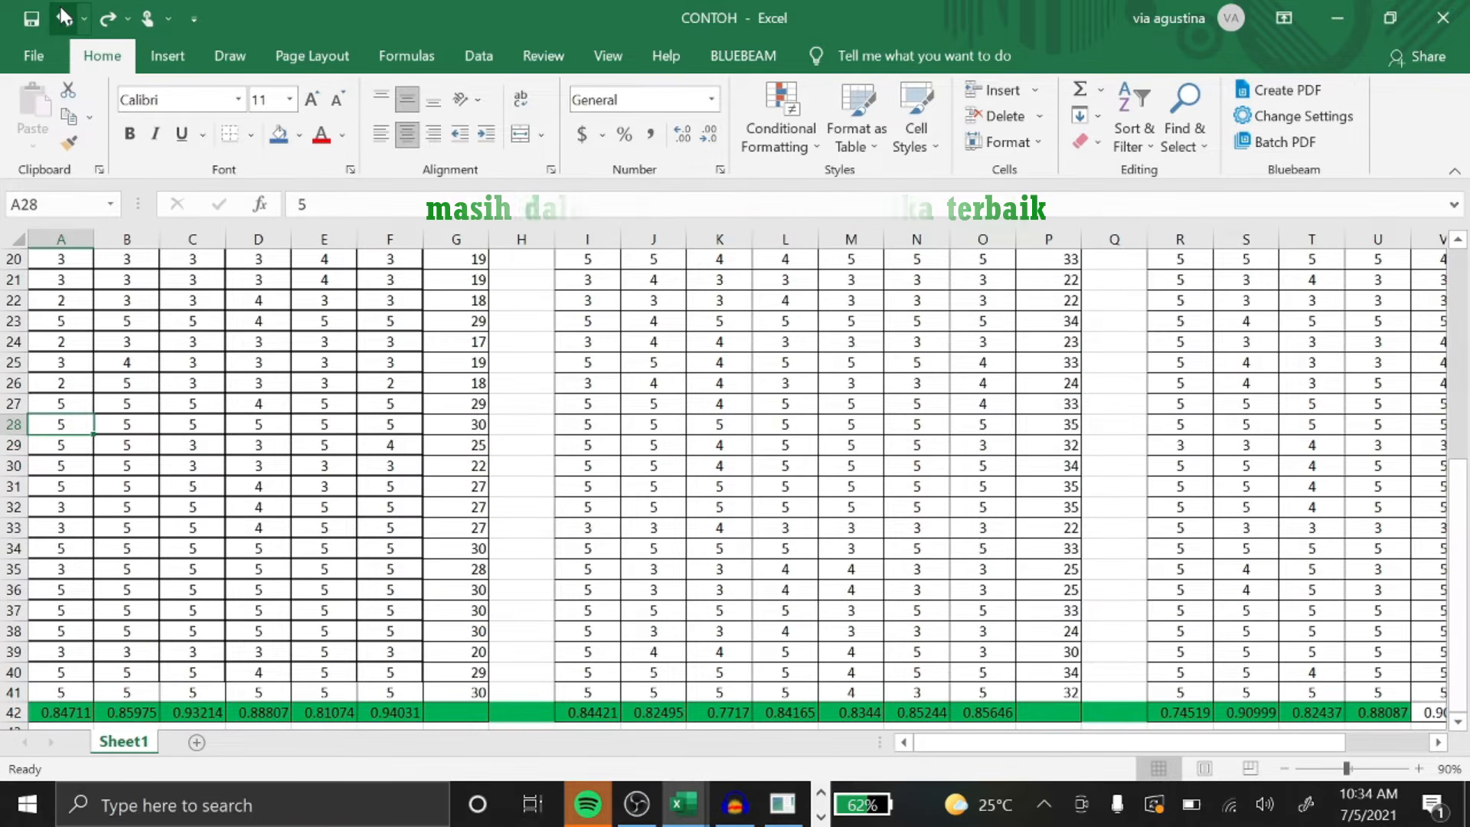
Test the values 4 and 3 in cell A29, undoing each, and set the cell to 4.
key("Down")
type("4")
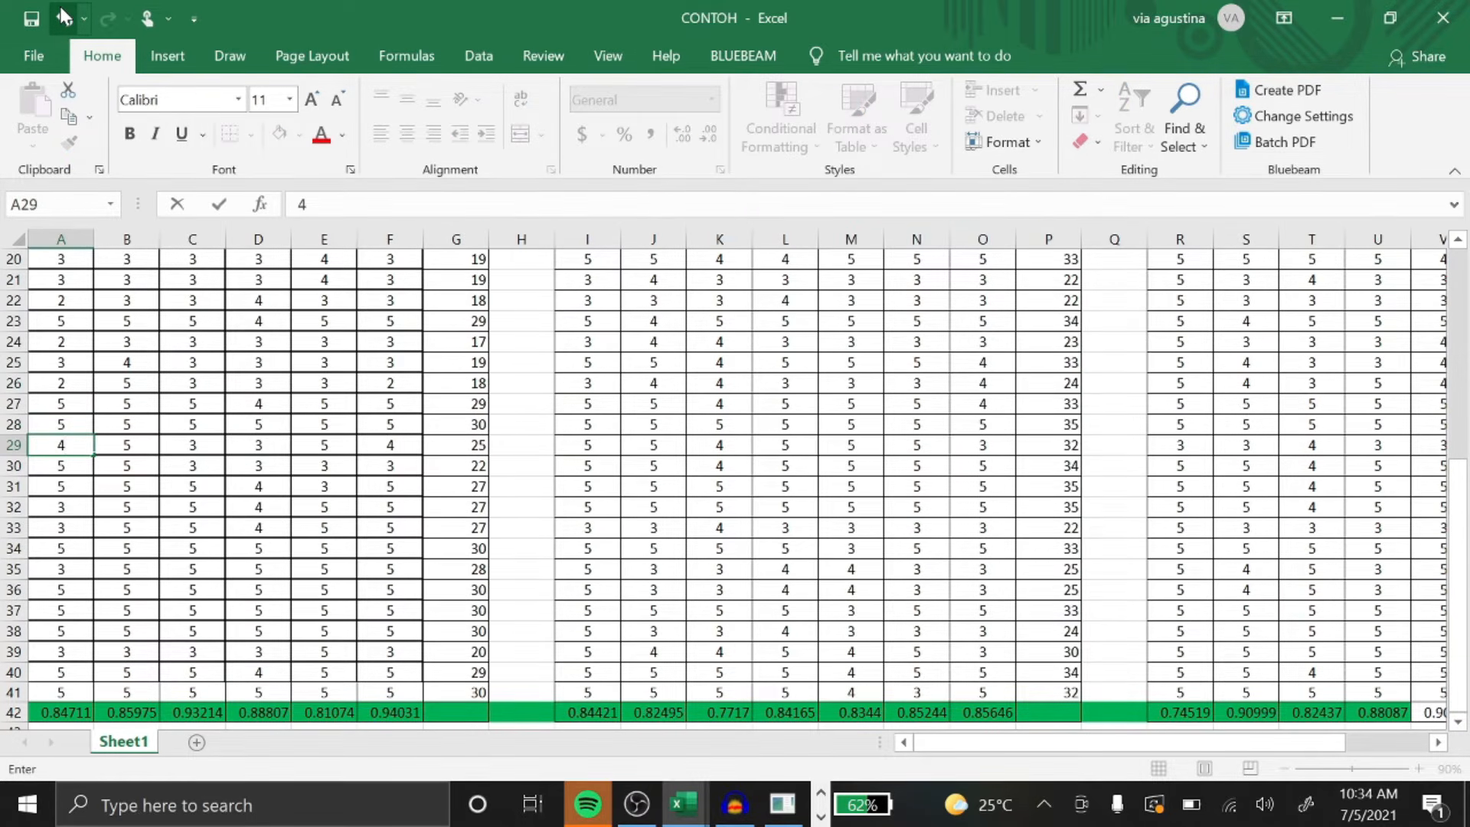
key("Return")
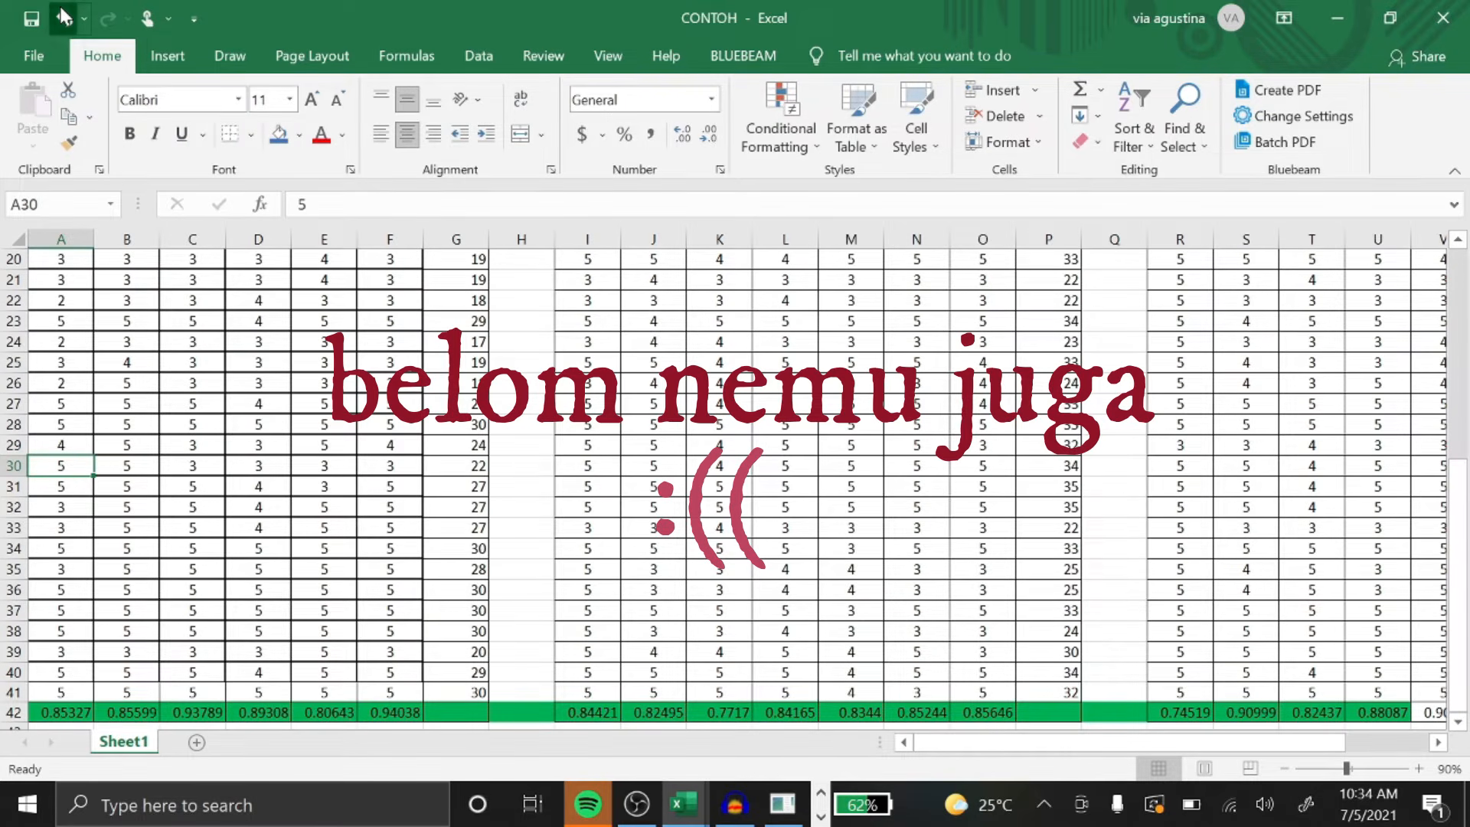
left_click(63, 17)
type("3")
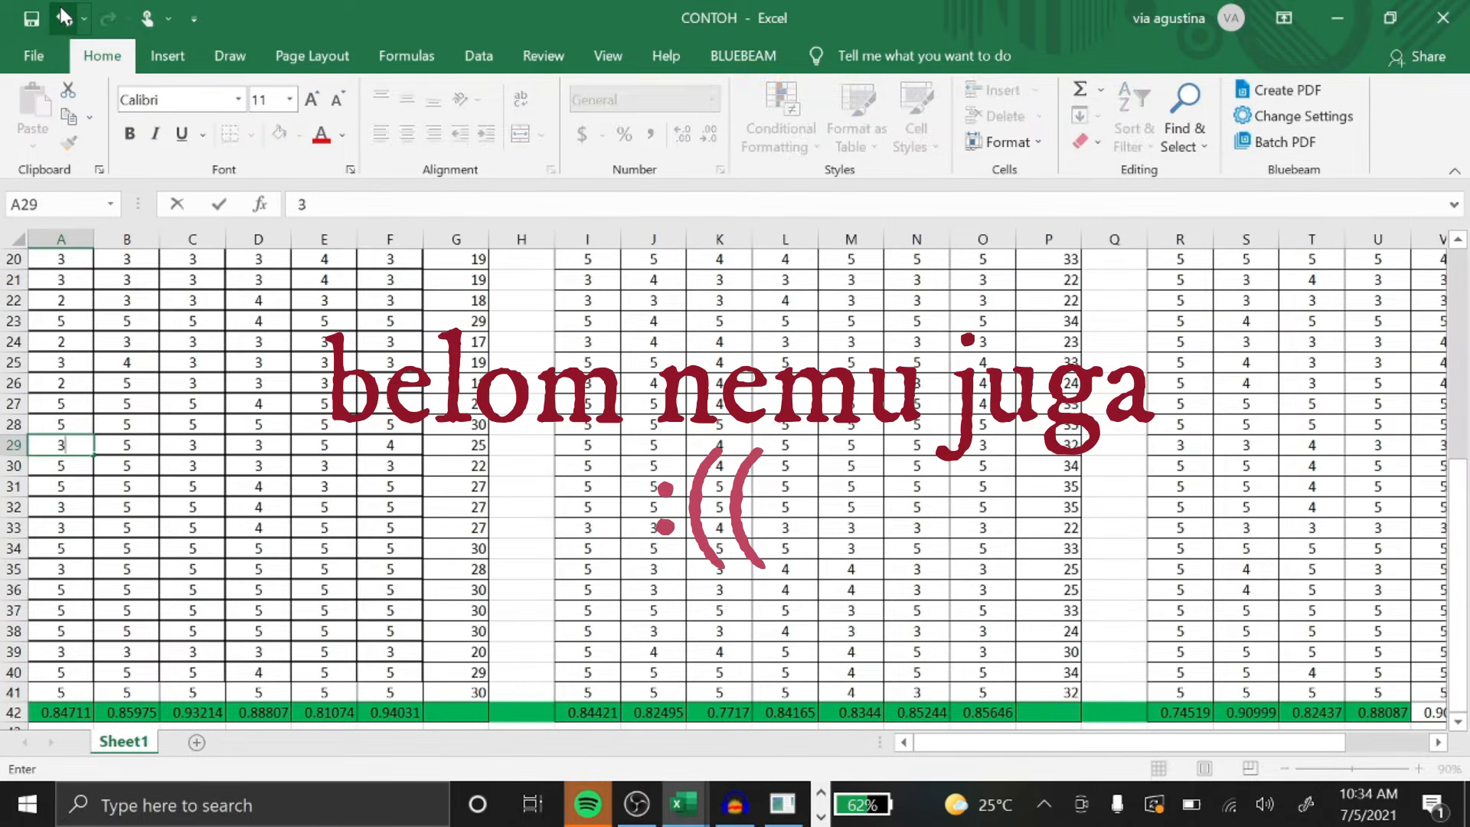
left_click(63, 17)
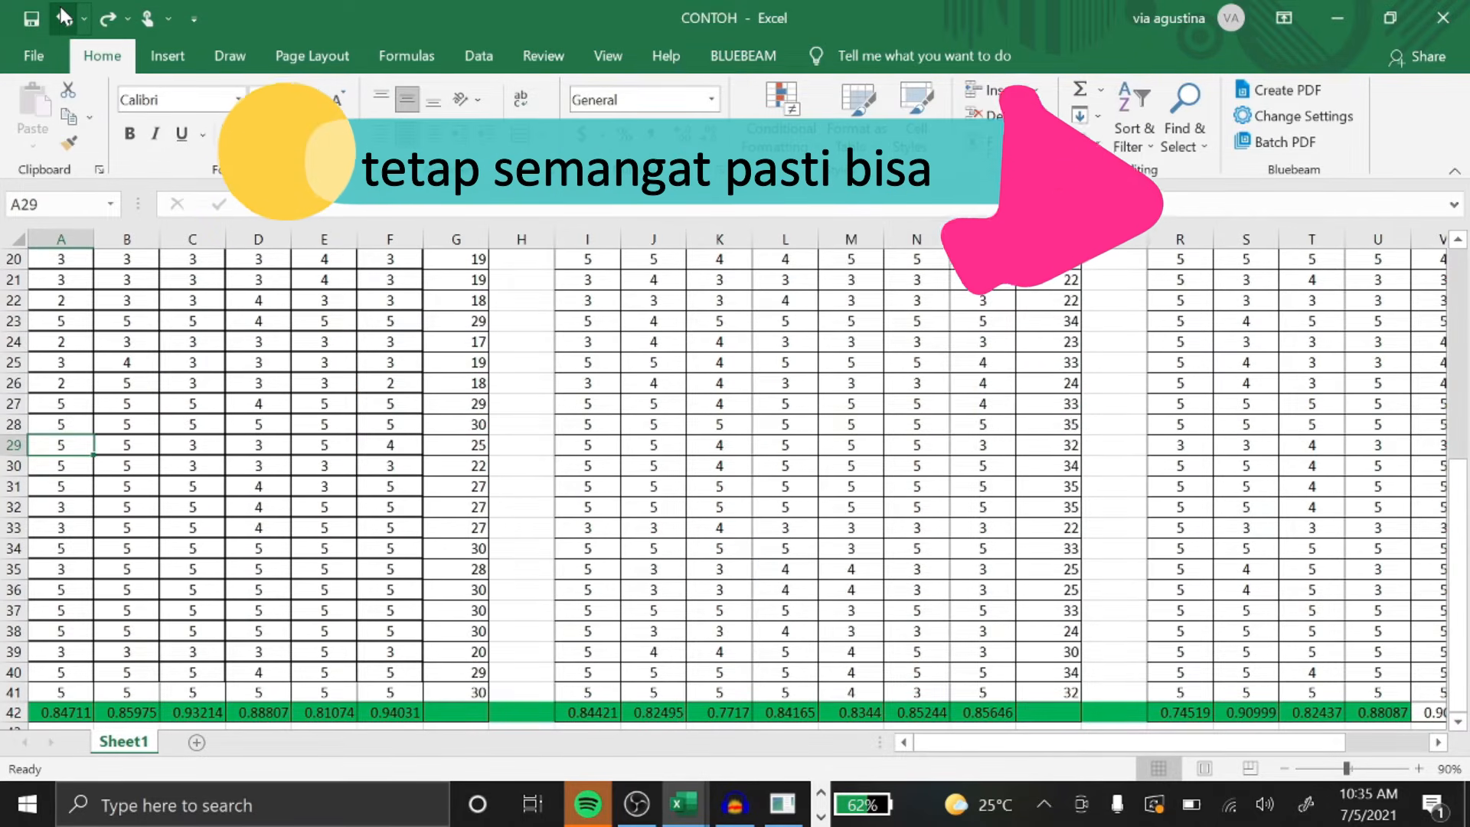
type("4")
key("Return")
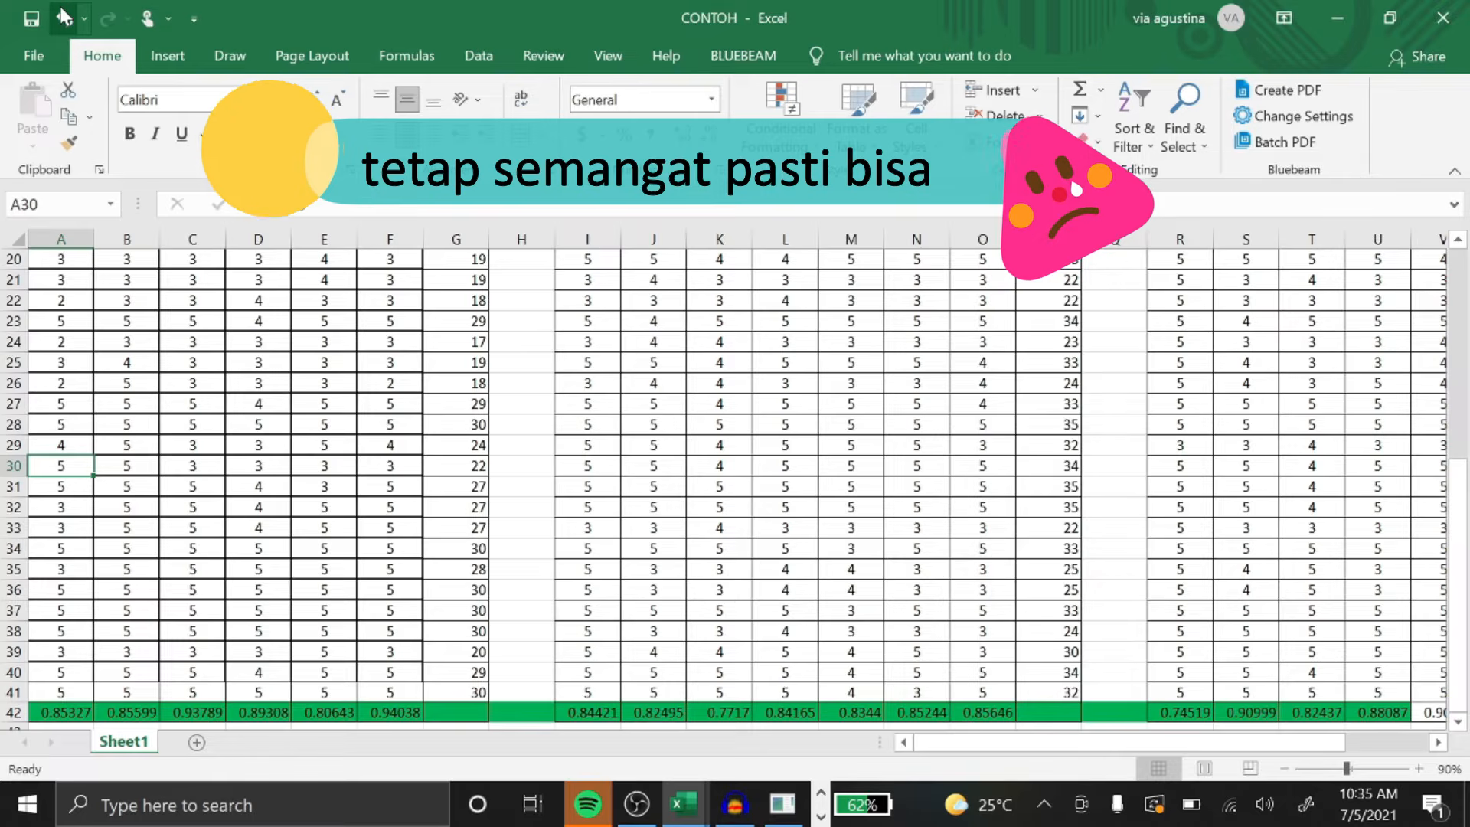
Set cells A30 and A31 to 4.
type("4")
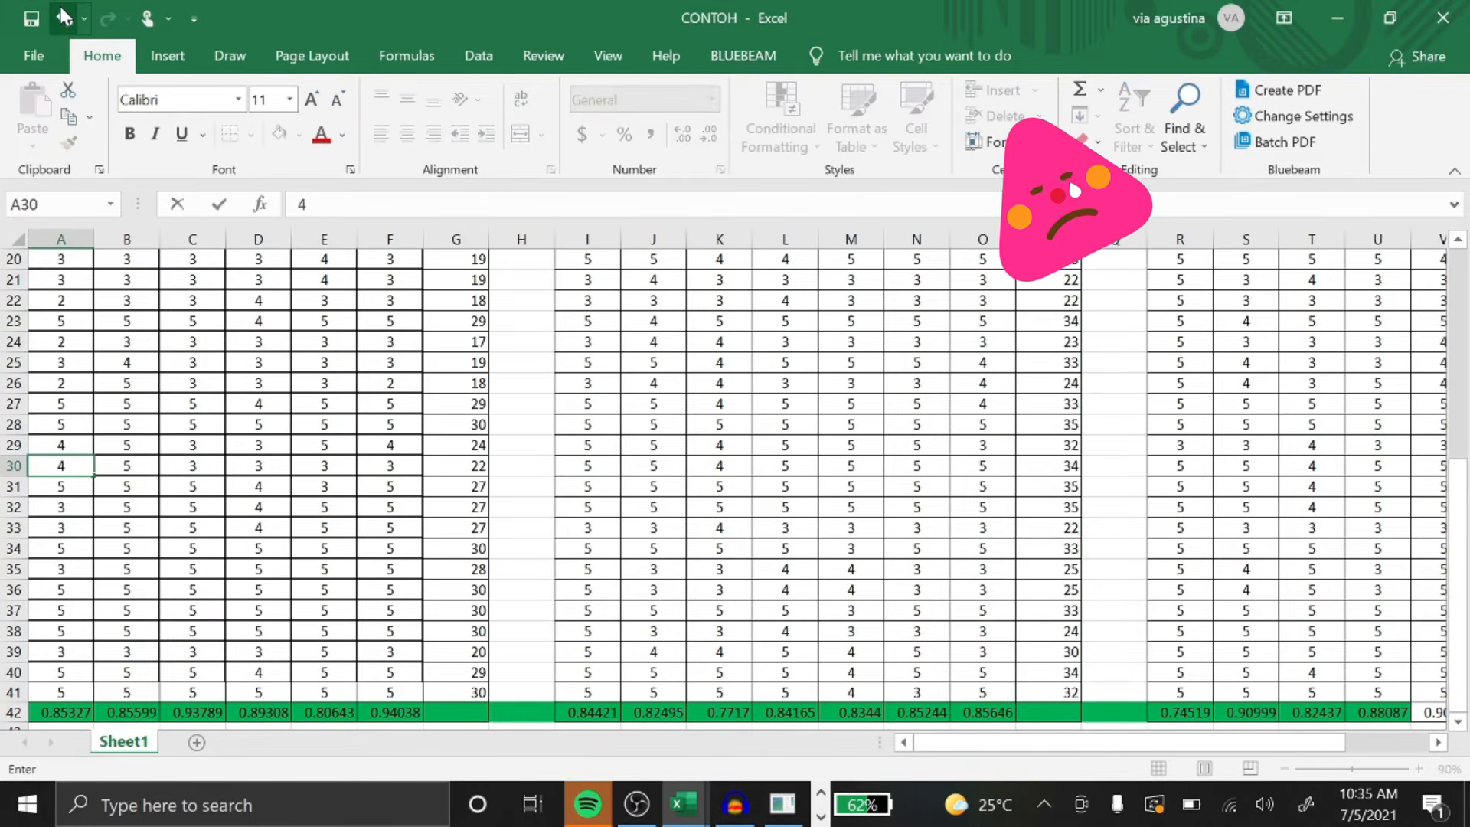
key("Return")
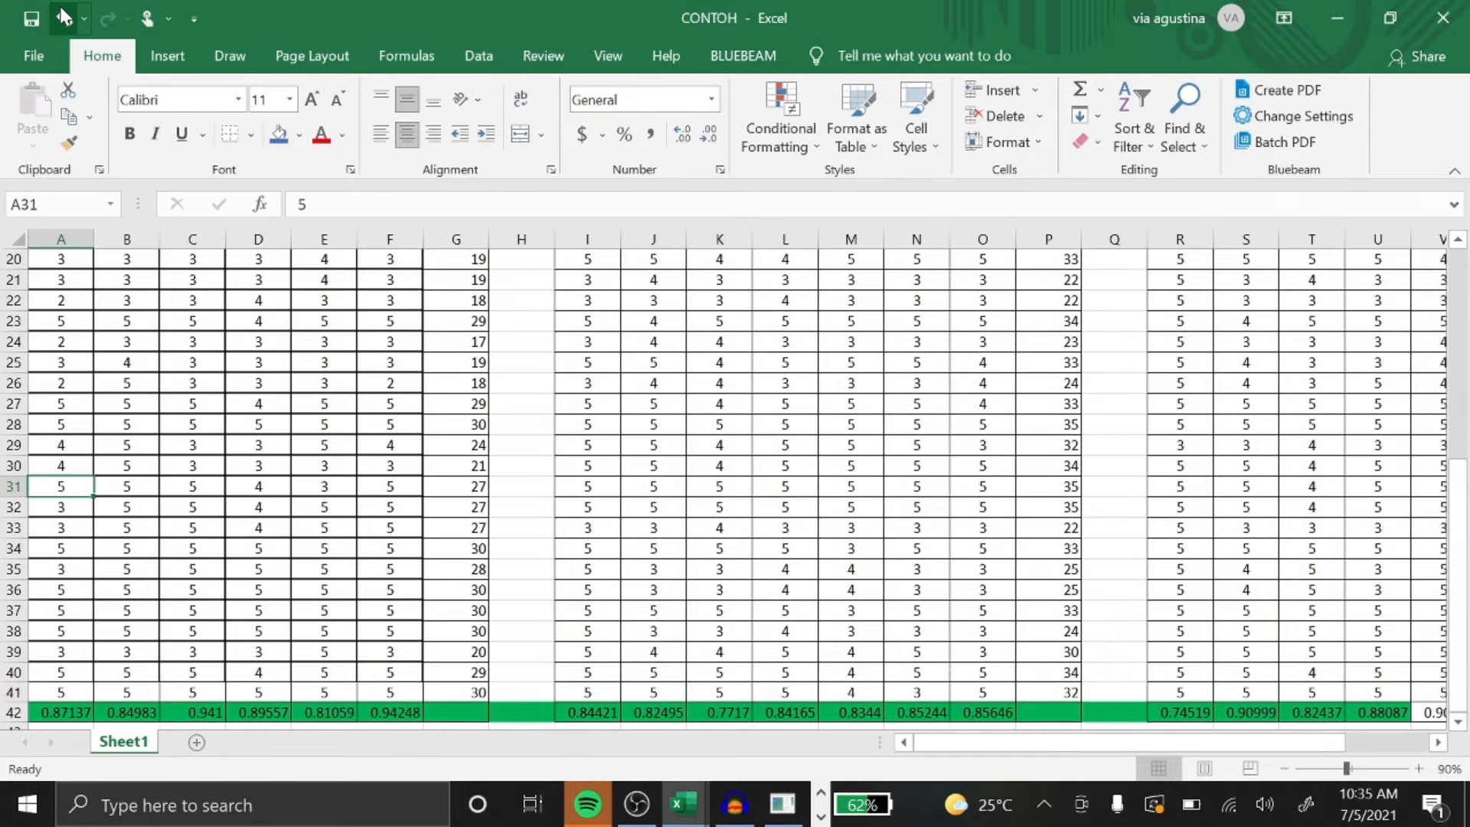
type("4")
key("Return")
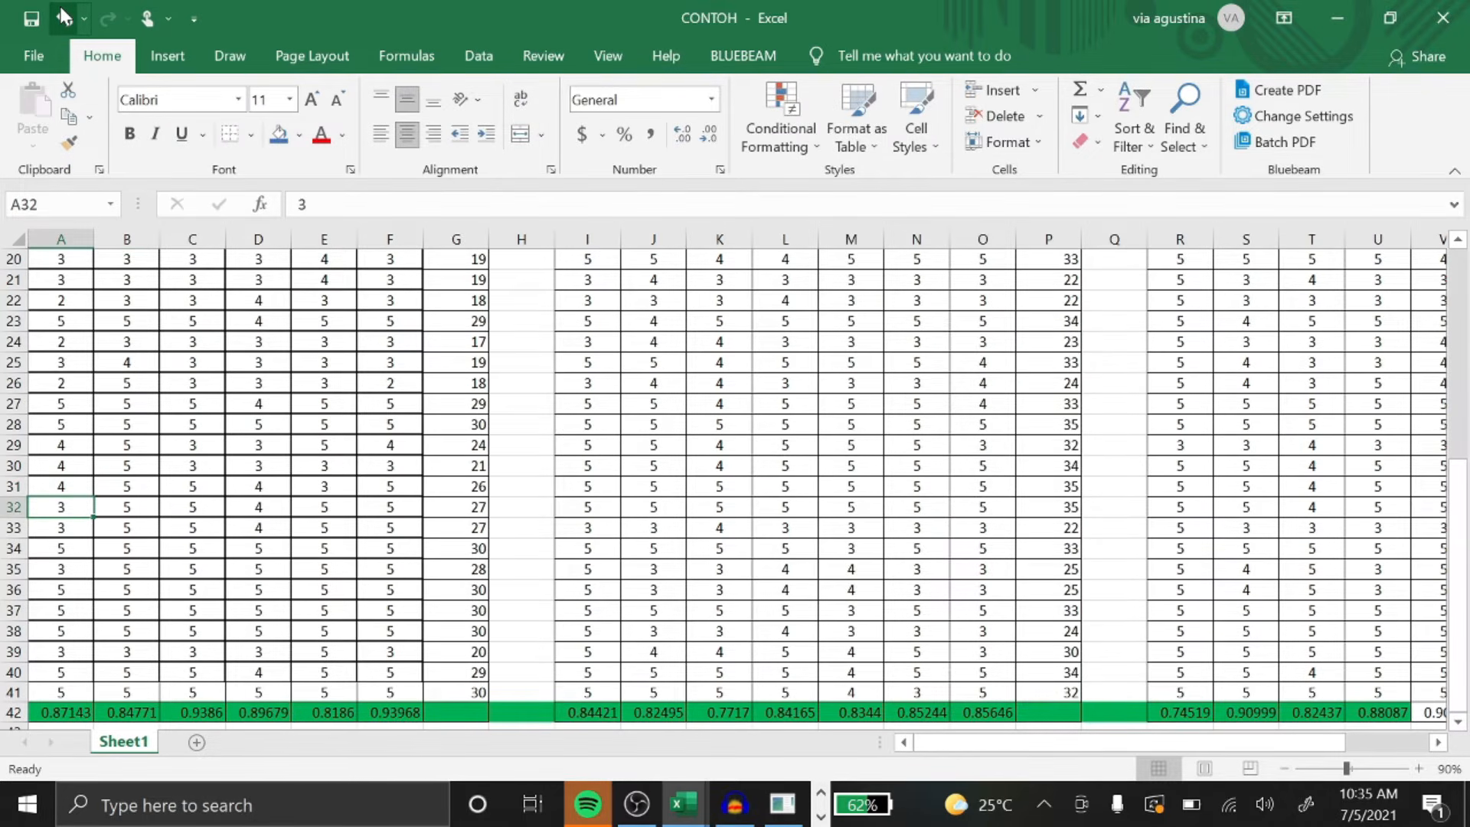
Undo the last change to cell A31 and set cell A32 to 4.
left_click(64, 17)
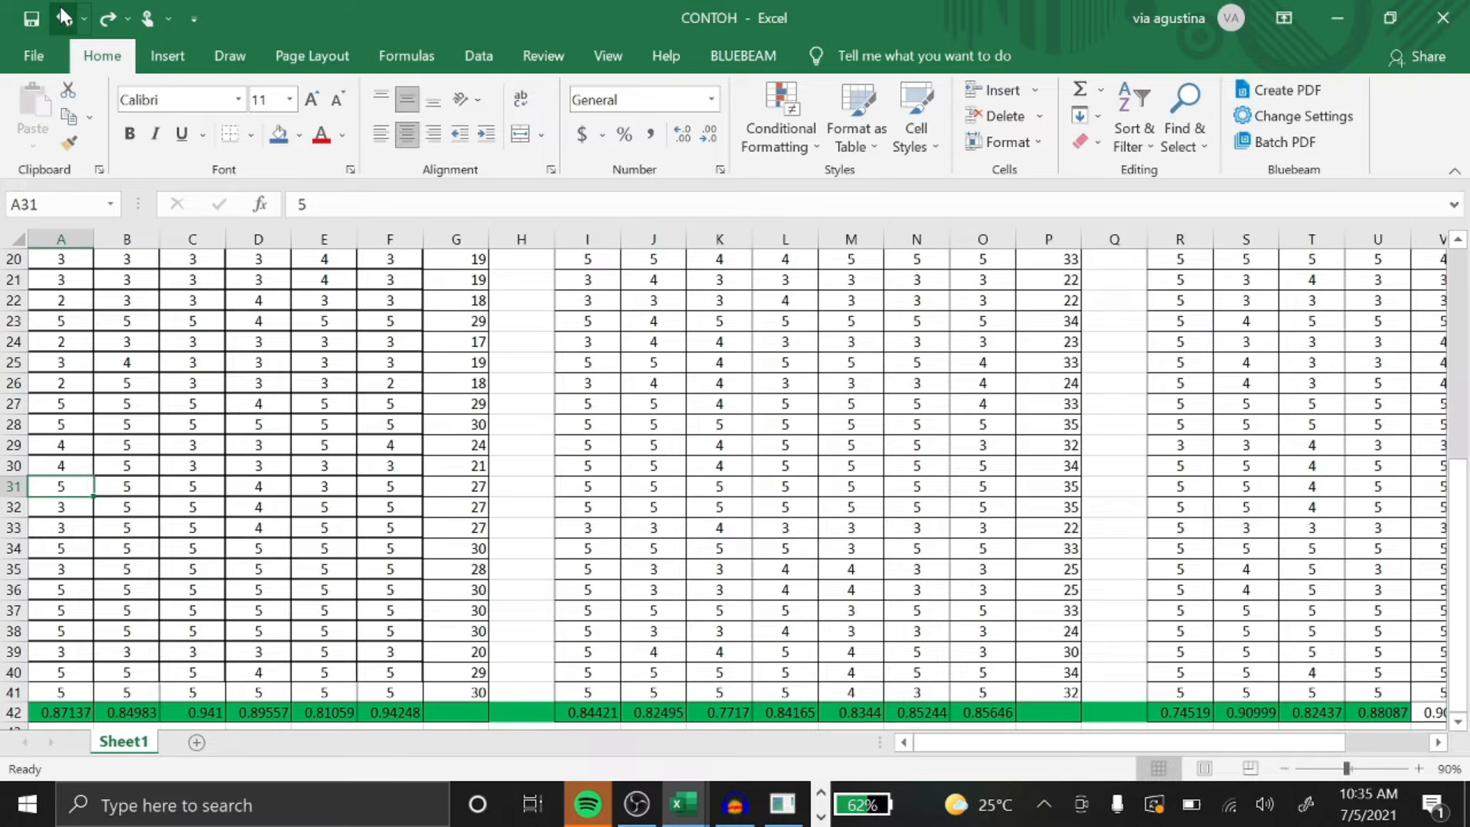
key("Down")
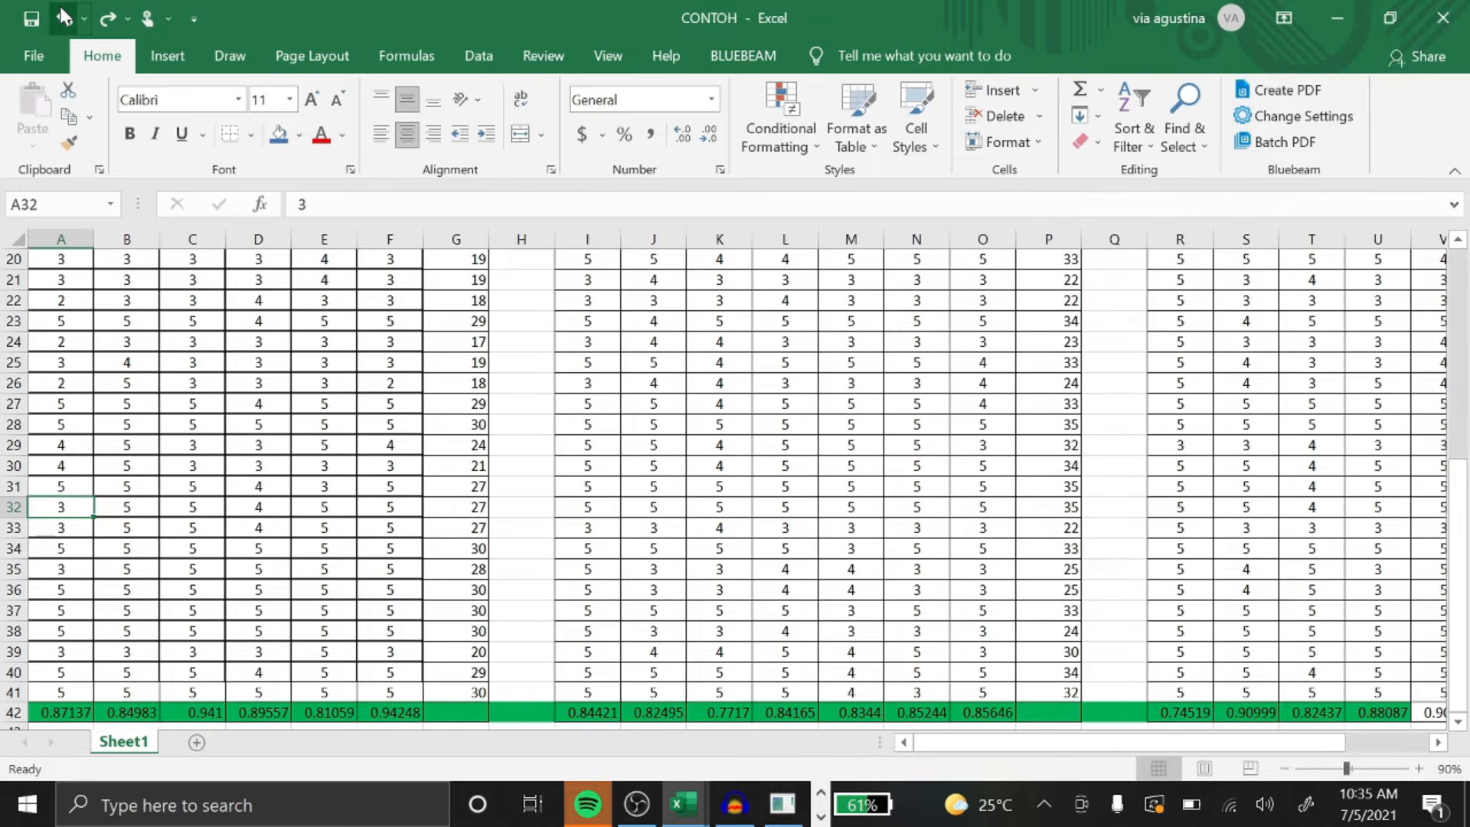
type("4")
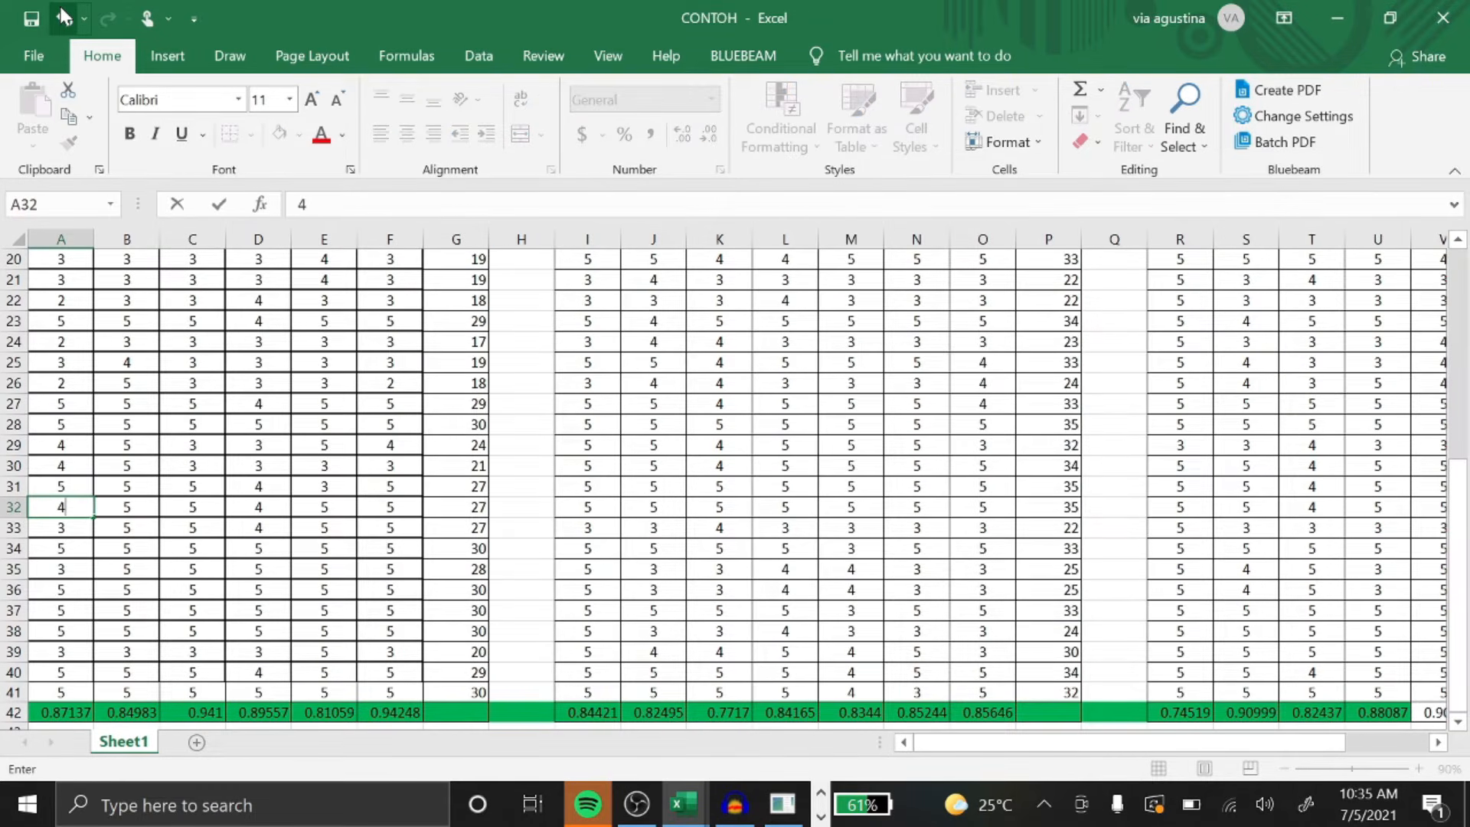
key("Return")
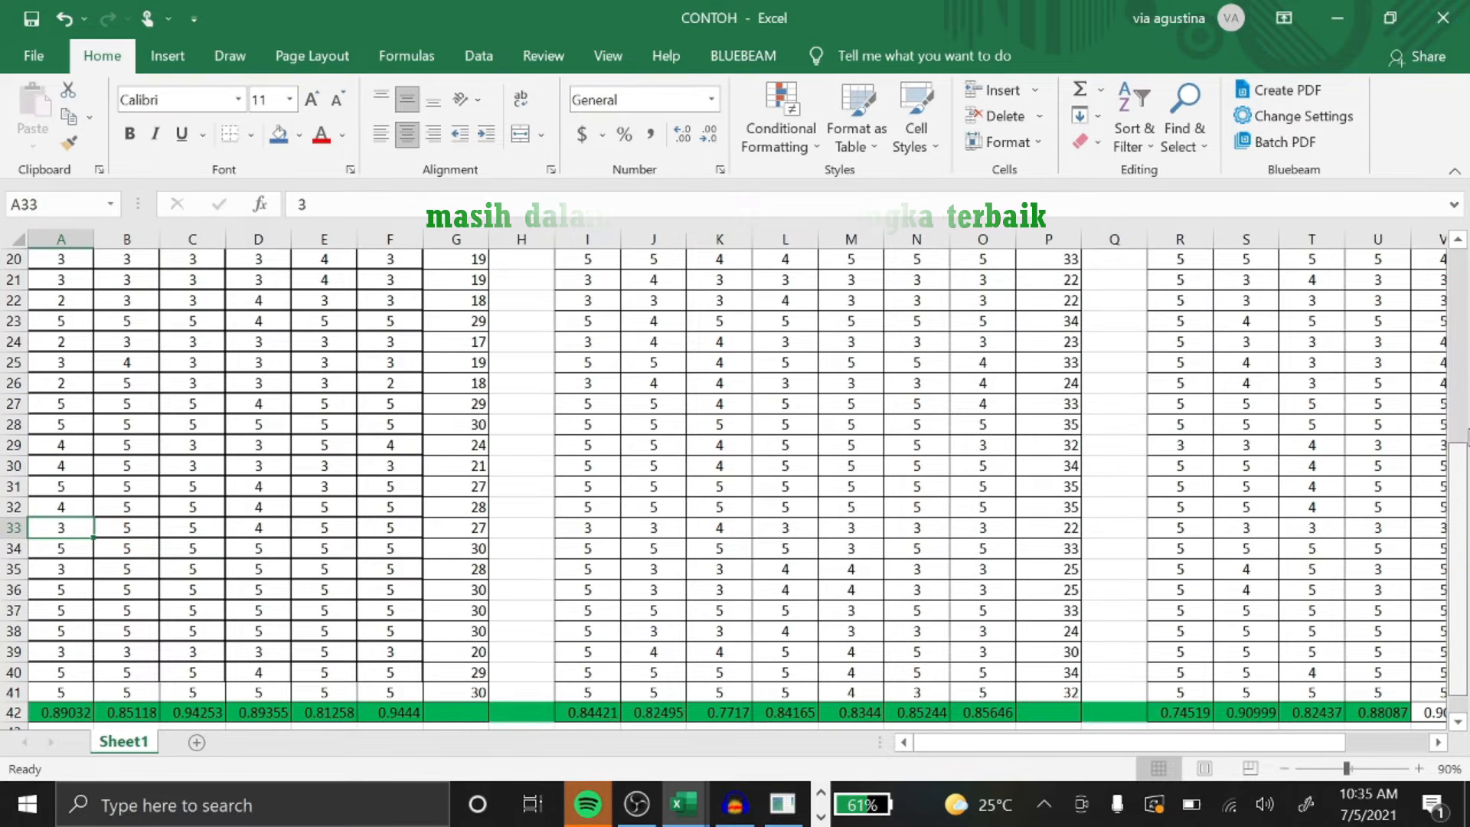
Test the values 4, 2 and 5 in cell I22 against the column I correlation, undoing each entry.
left_click_drag(1454, 632, 1464, 275)
left_click_drag(1463, 427, 1461, 640)
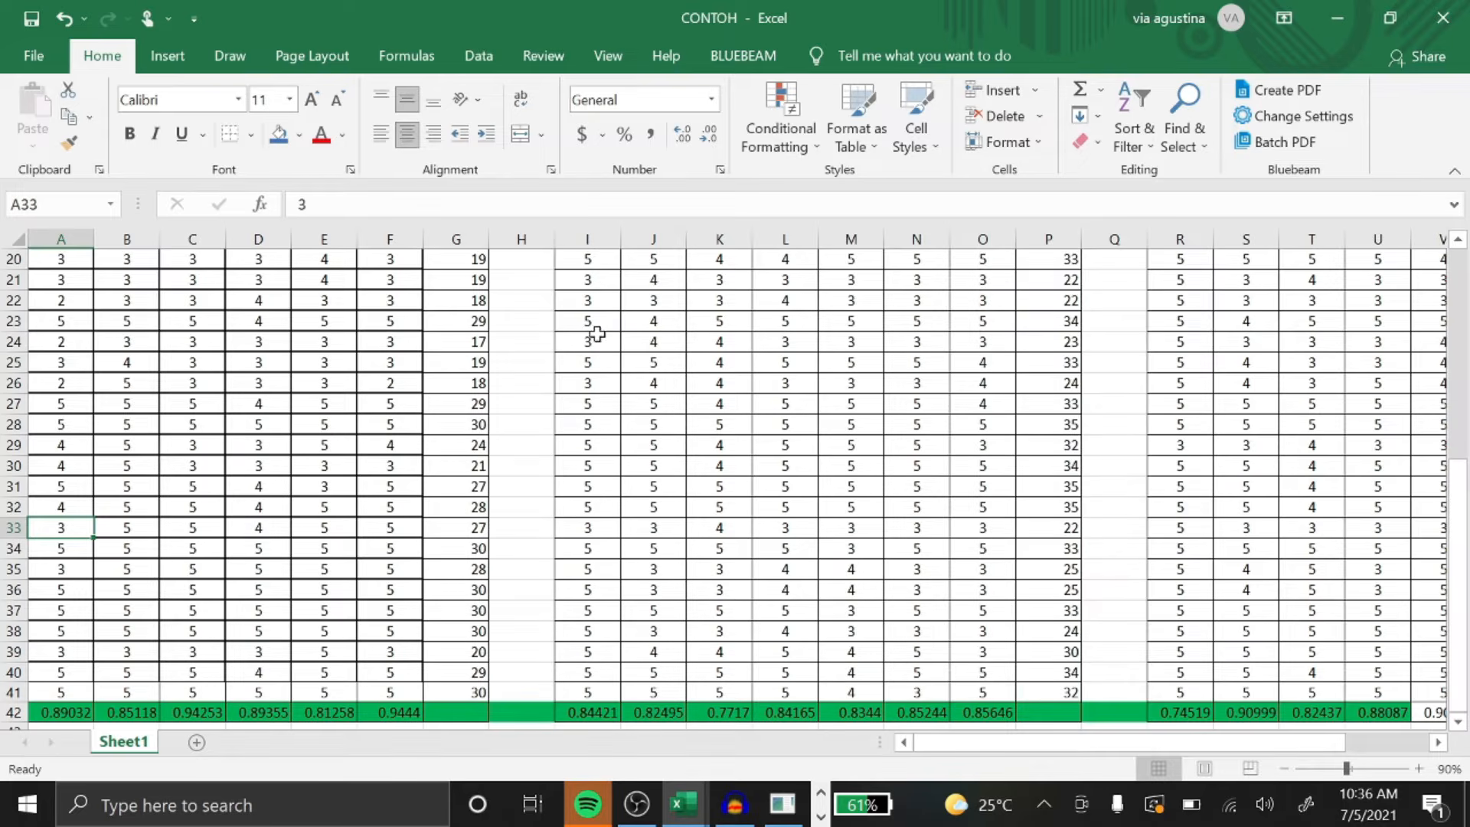
left_click(589, 281)
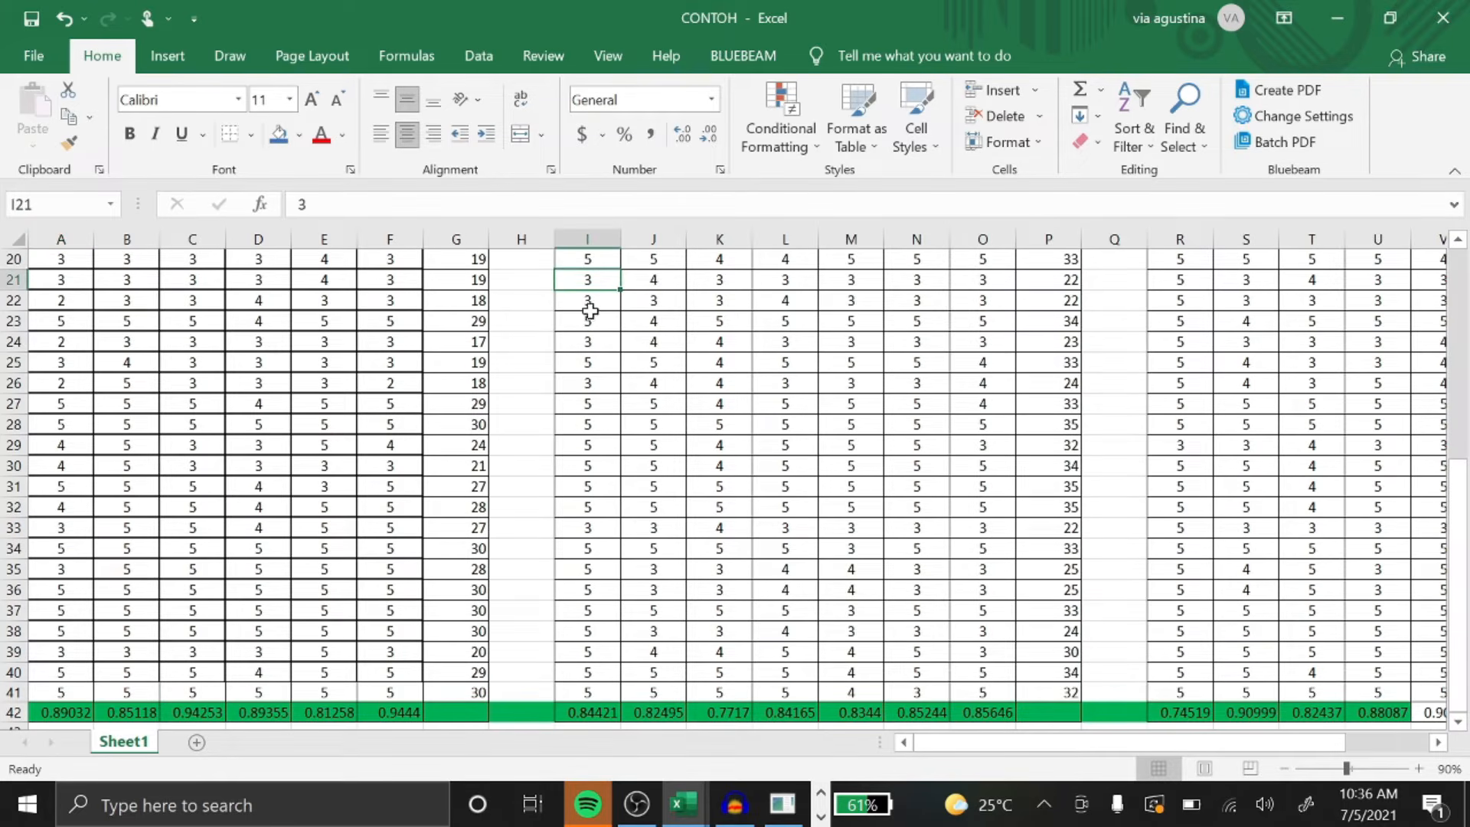
left_click(589, 305)
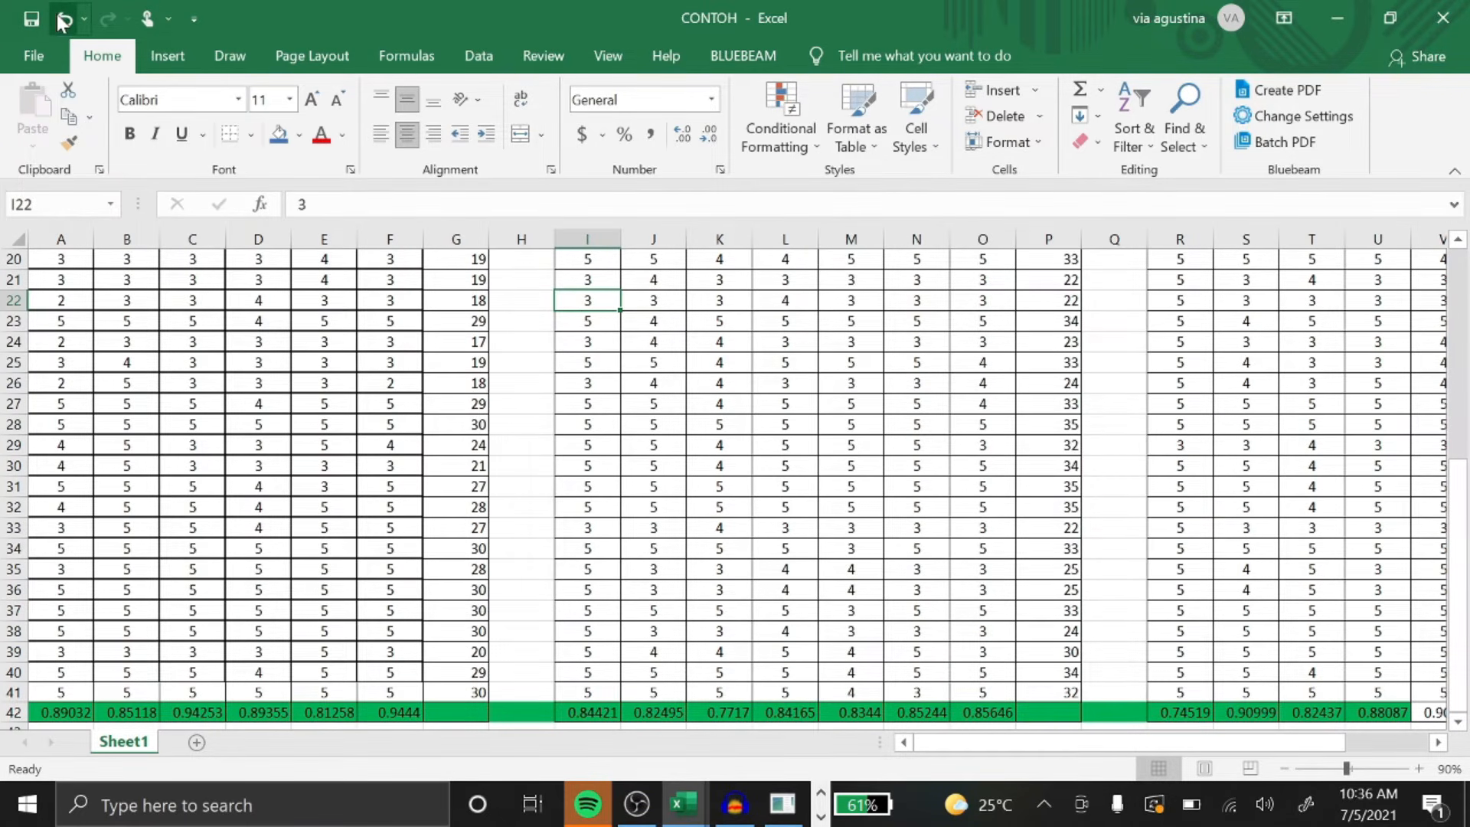
type("4")
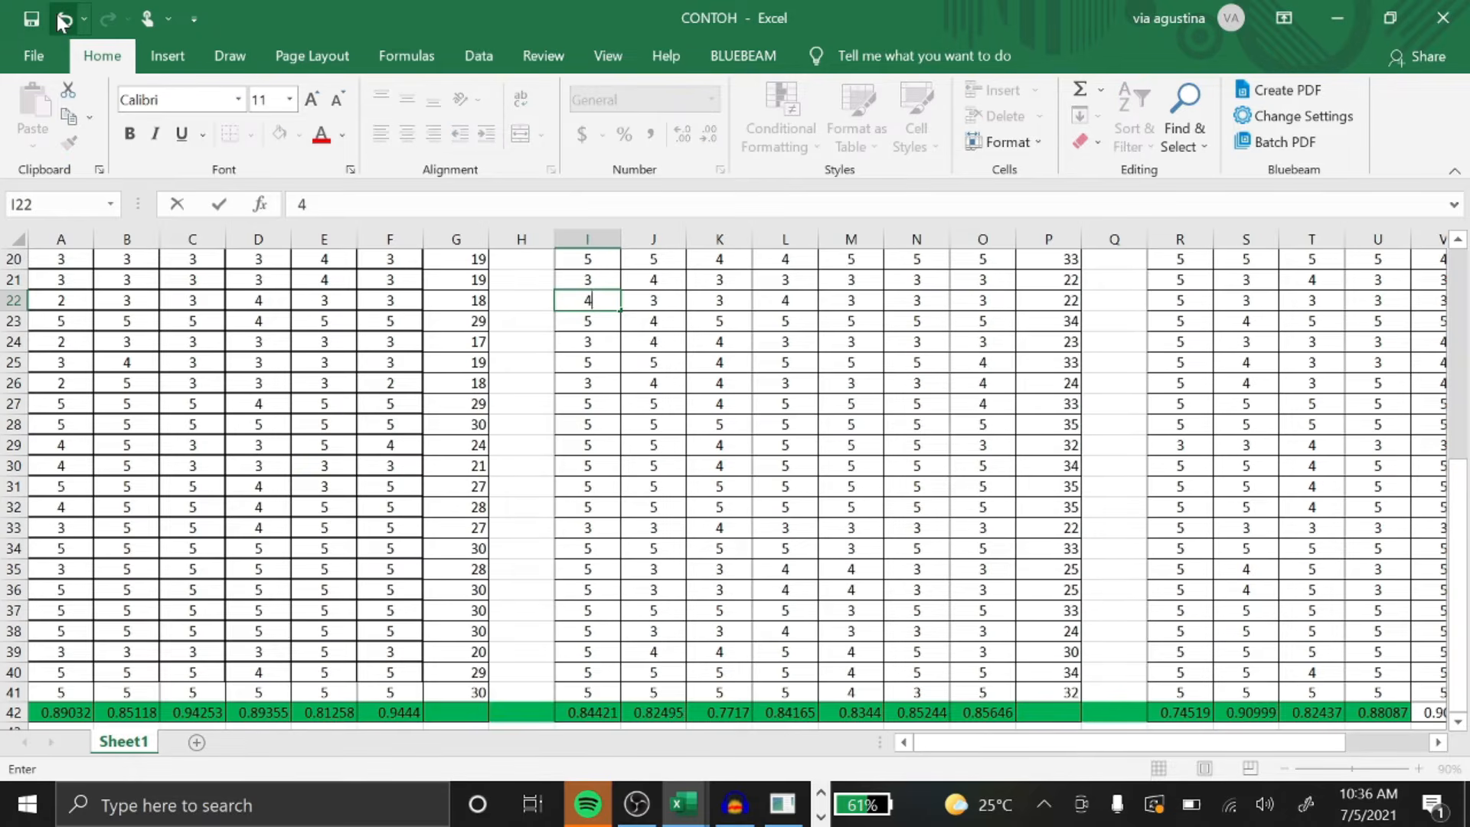
left_click(63, 22)
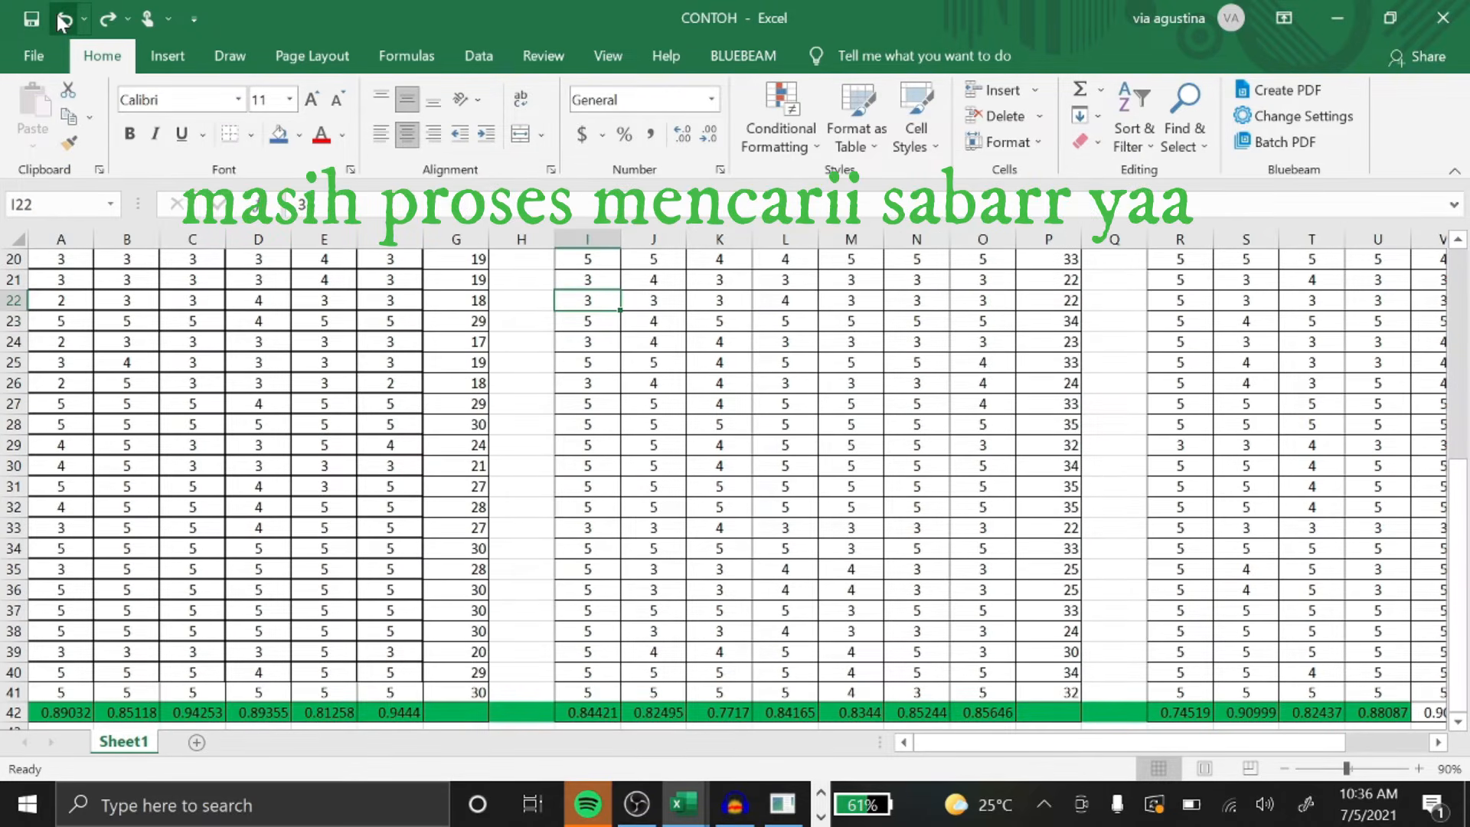
type("2")
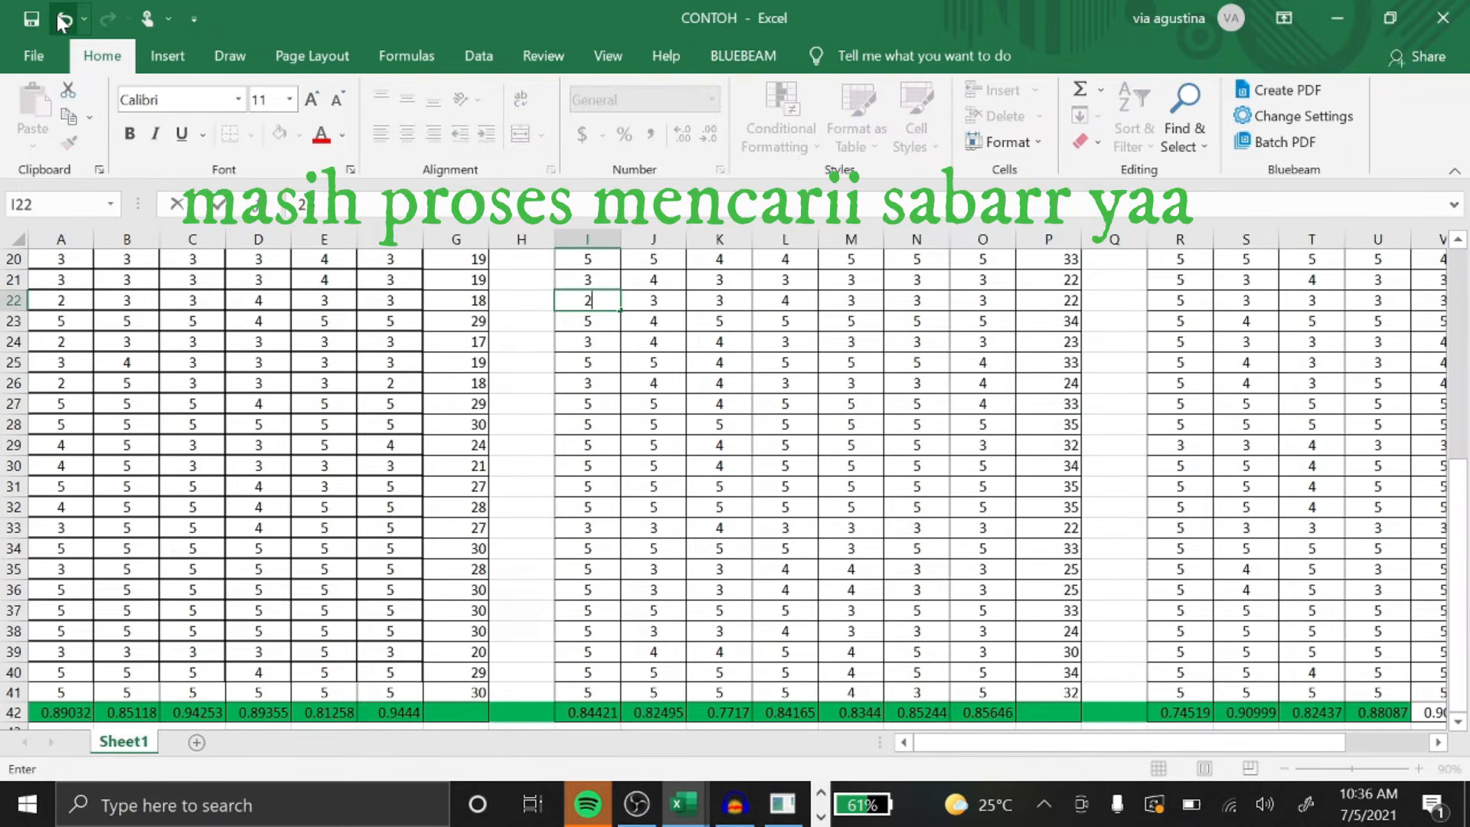
key("Return")
left_click(64, 22)
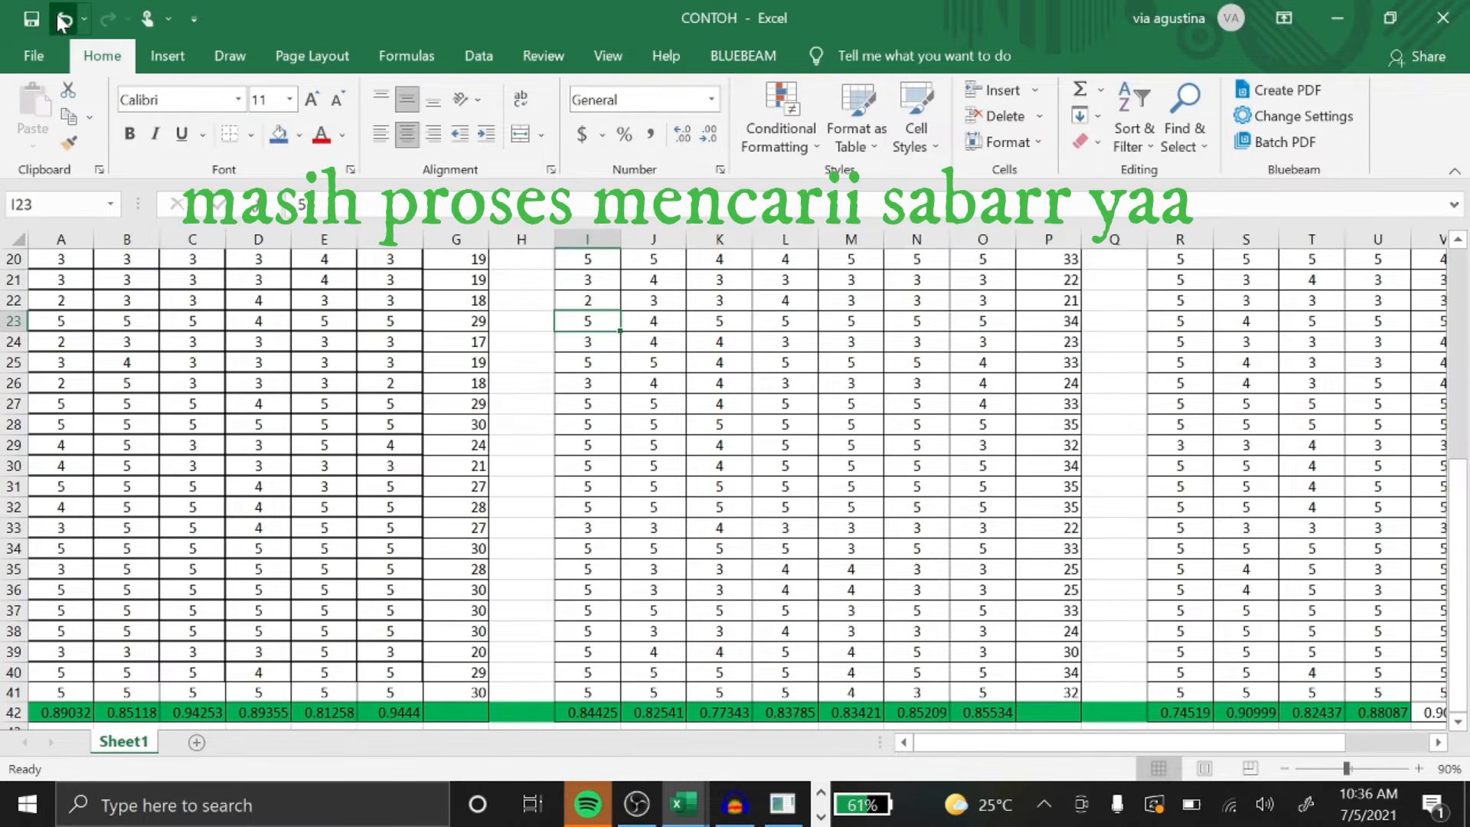
type("5")
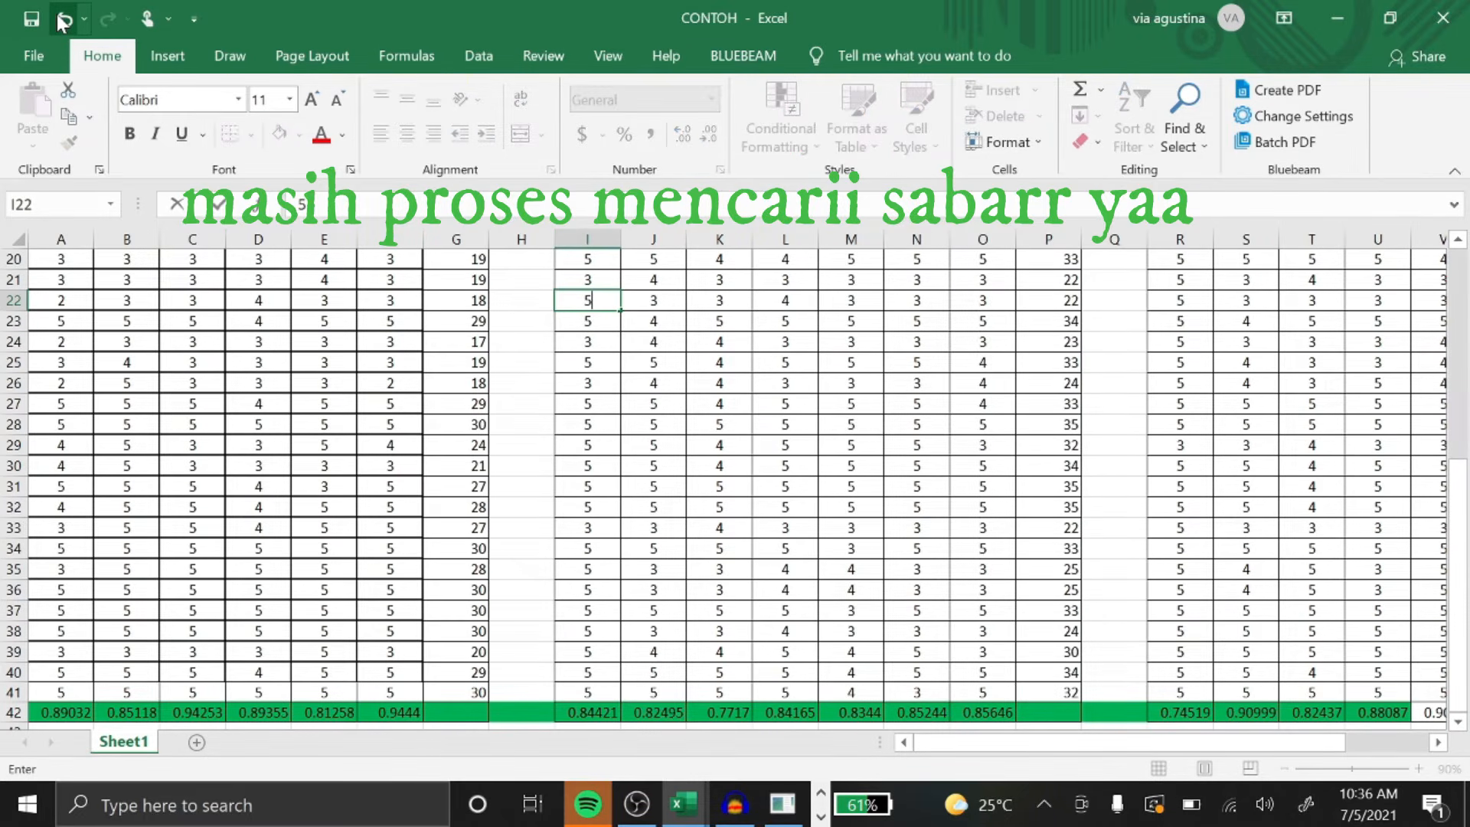
key("Return")
left_click(64, 22)
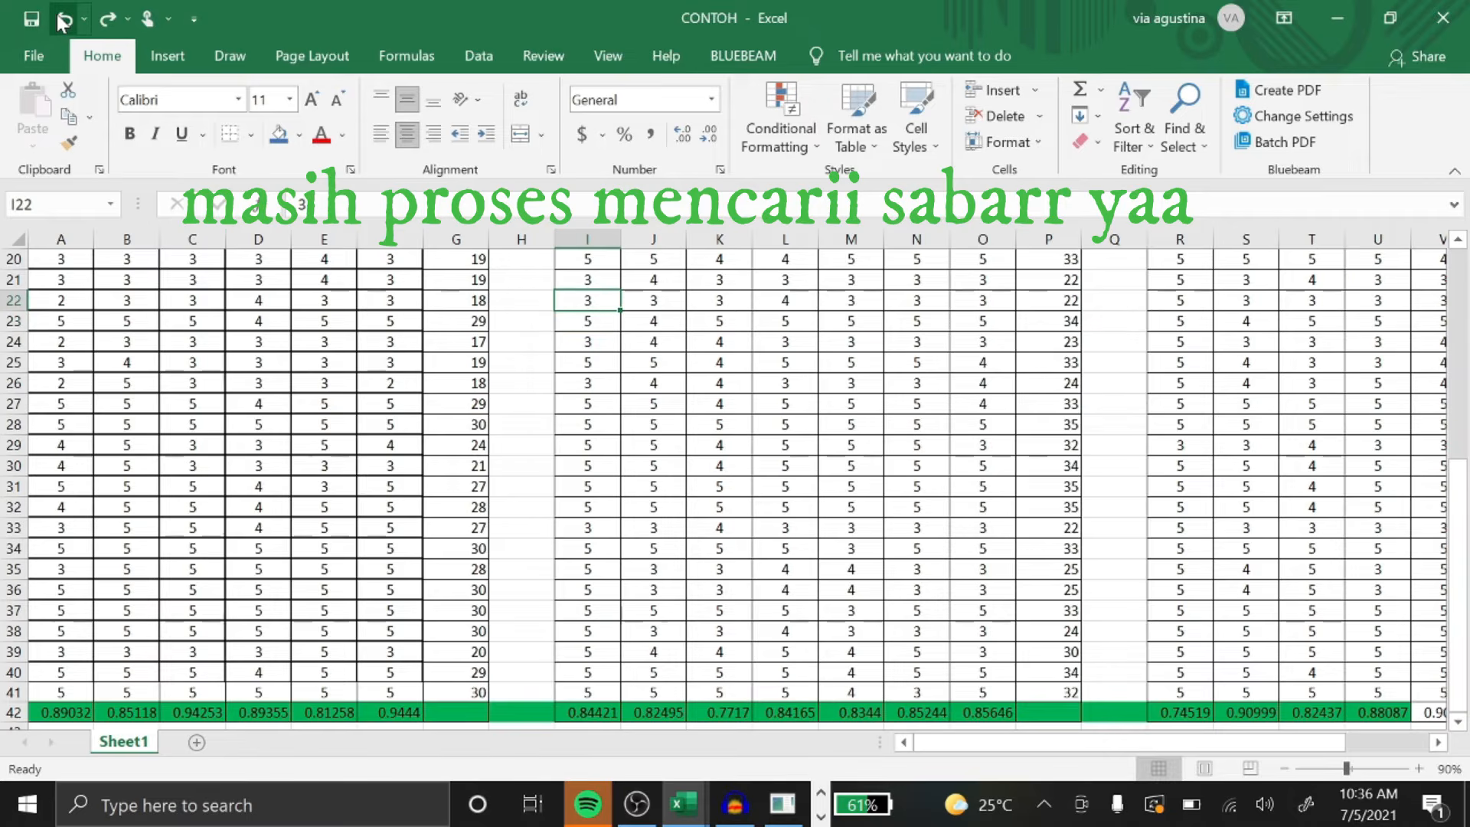
Test the values 5 and 2 in cell I24 against the column I correlation, undoing each entry.
key("Return")
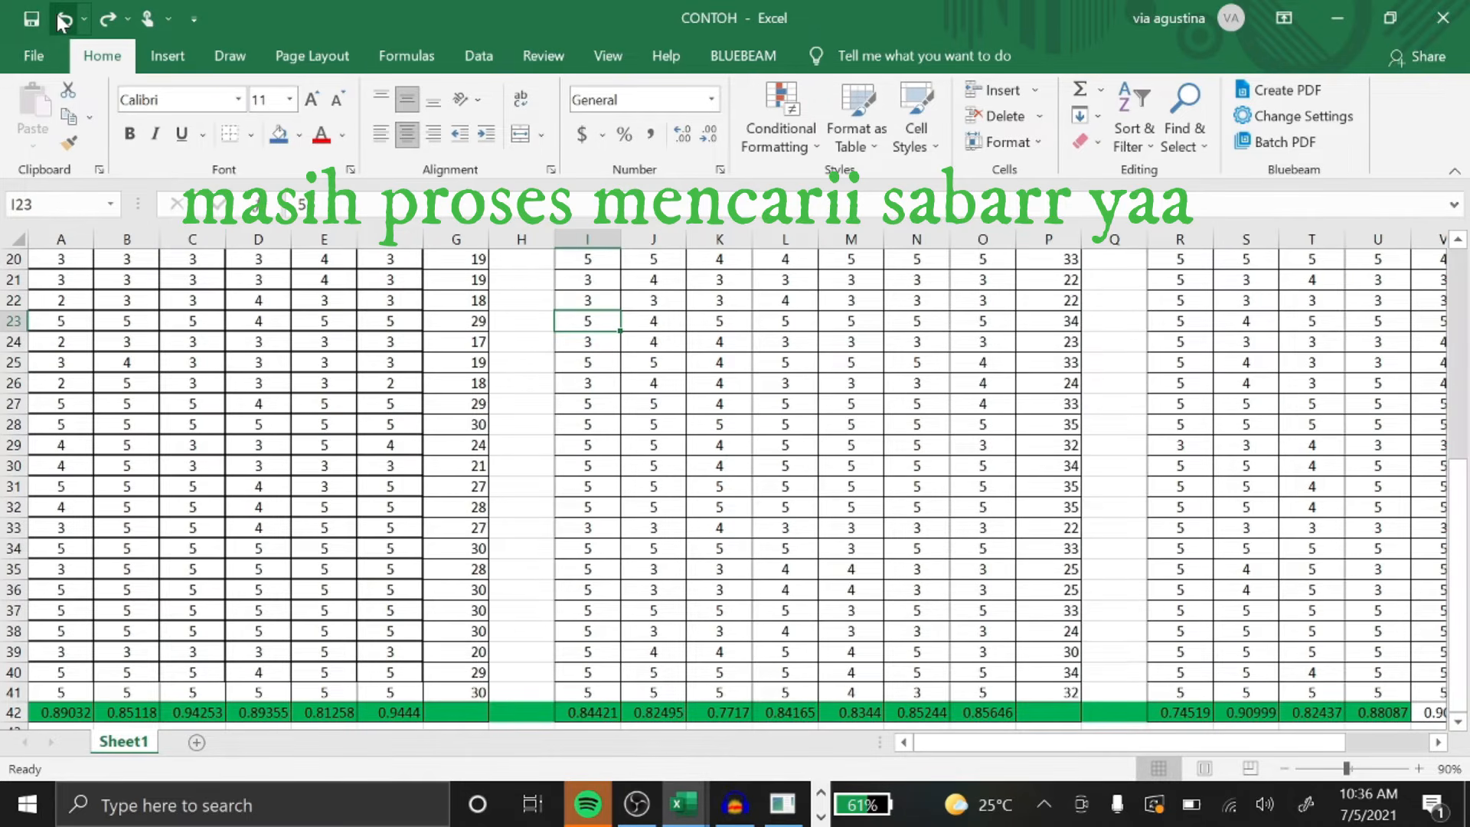
key("Return")
type("5")
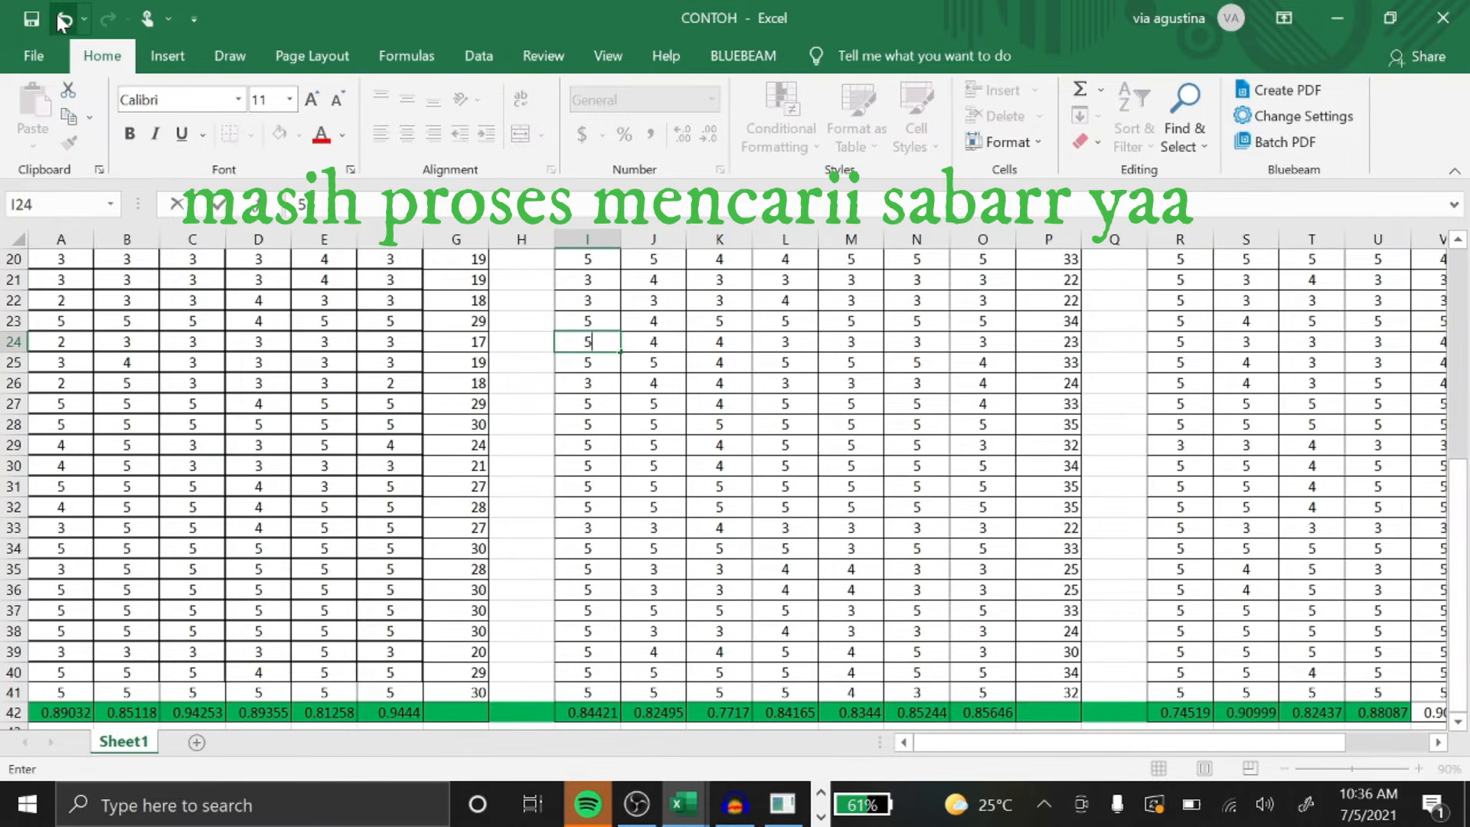
key("Return")
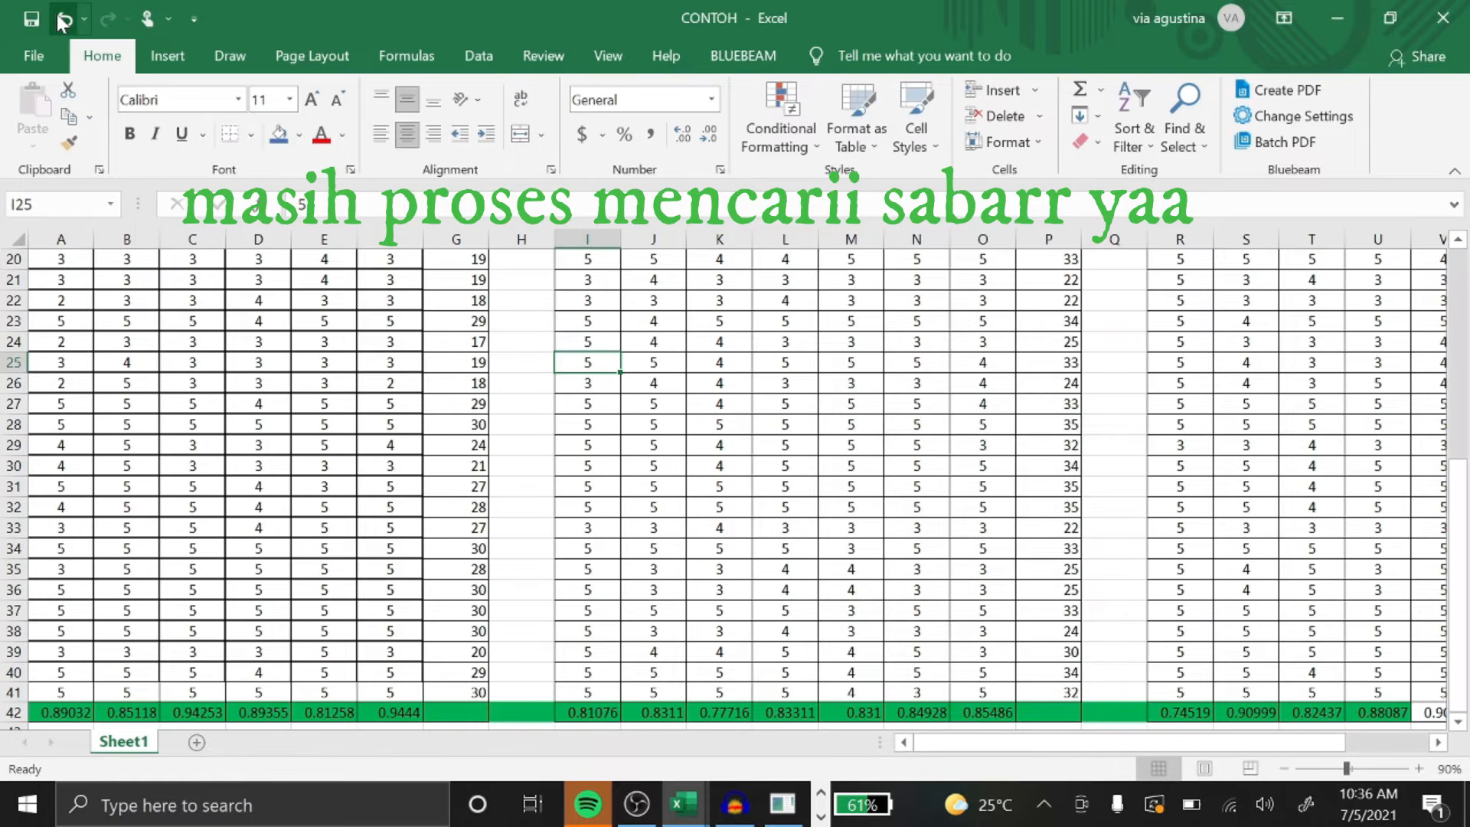
left_click(63, 21)
type("2")
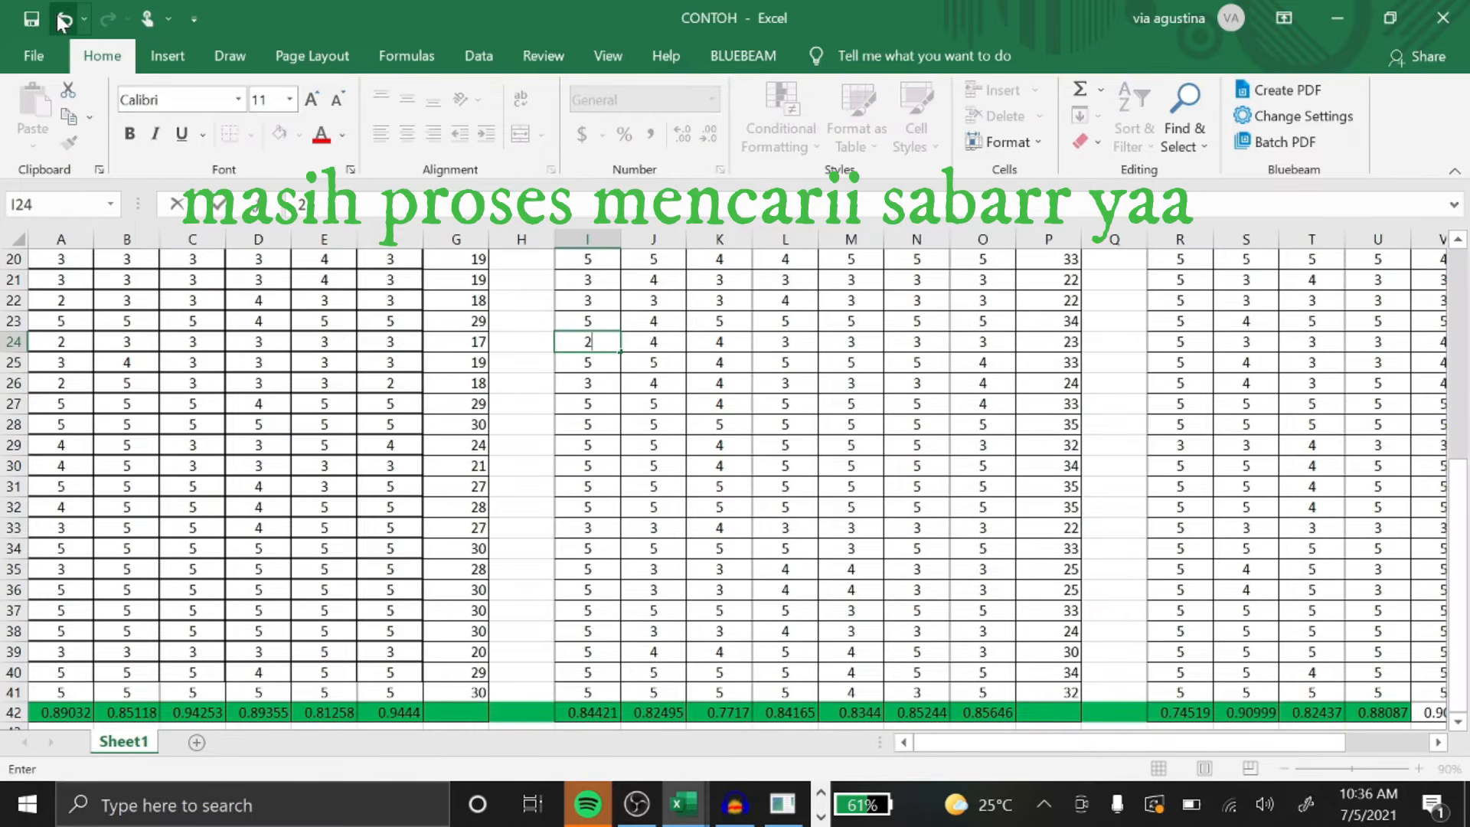
left_click(64, 21)
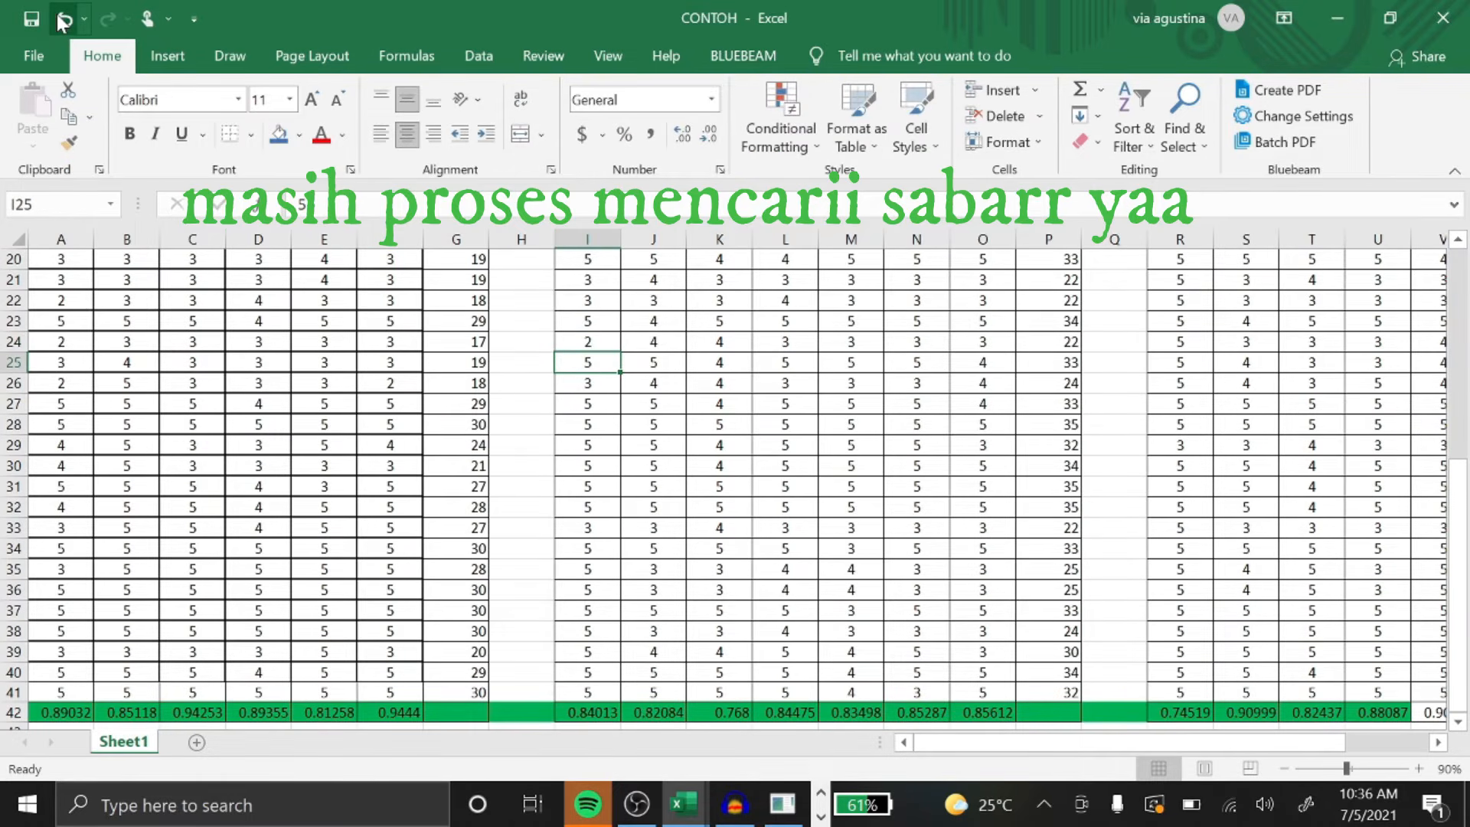
Try the value 4 in cell I25 and in cell I26 to test the column I correlation, undoing each entry.
key("Down")
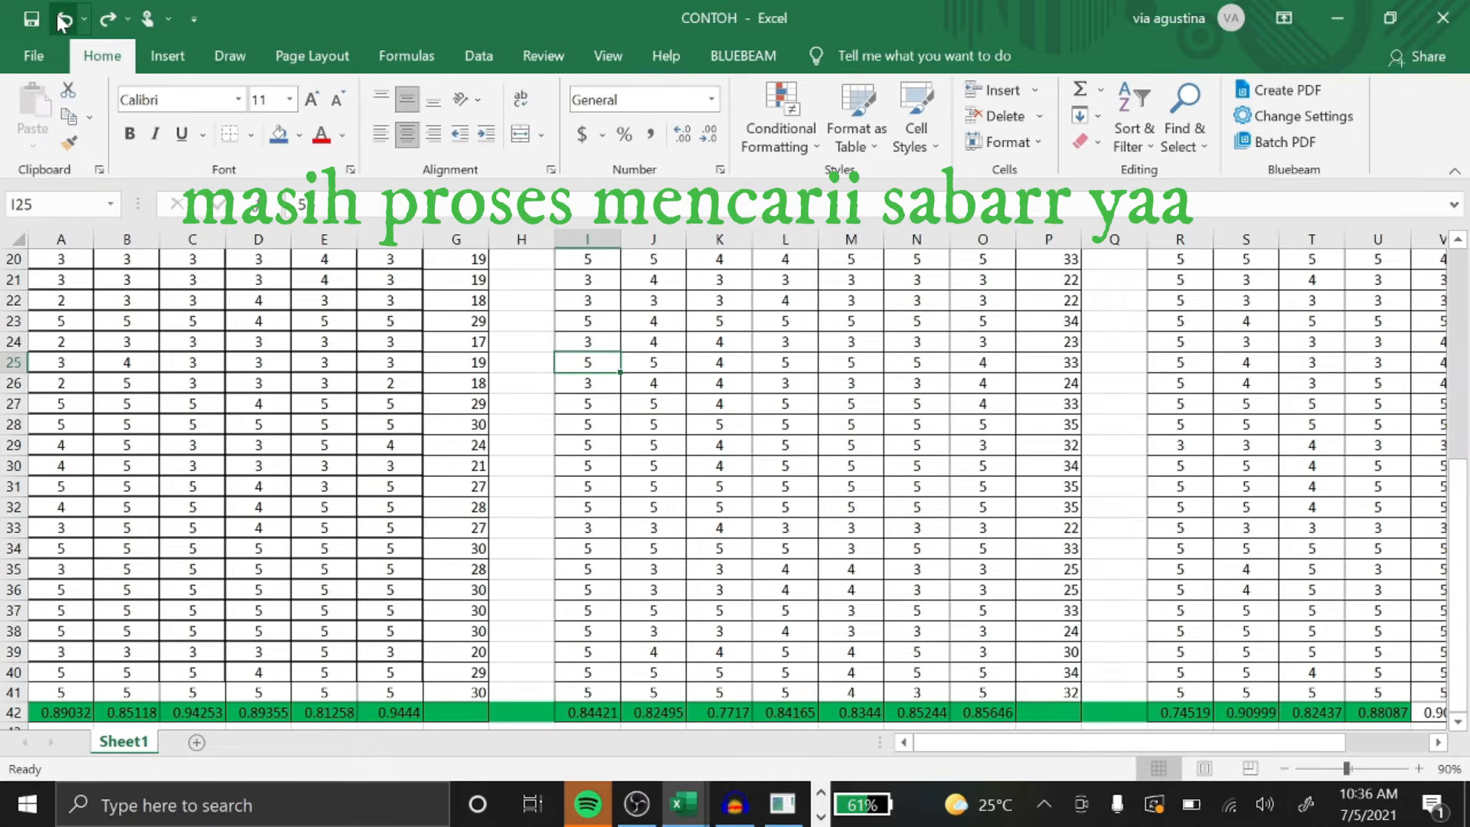
type("4")
left_click(64, 21)
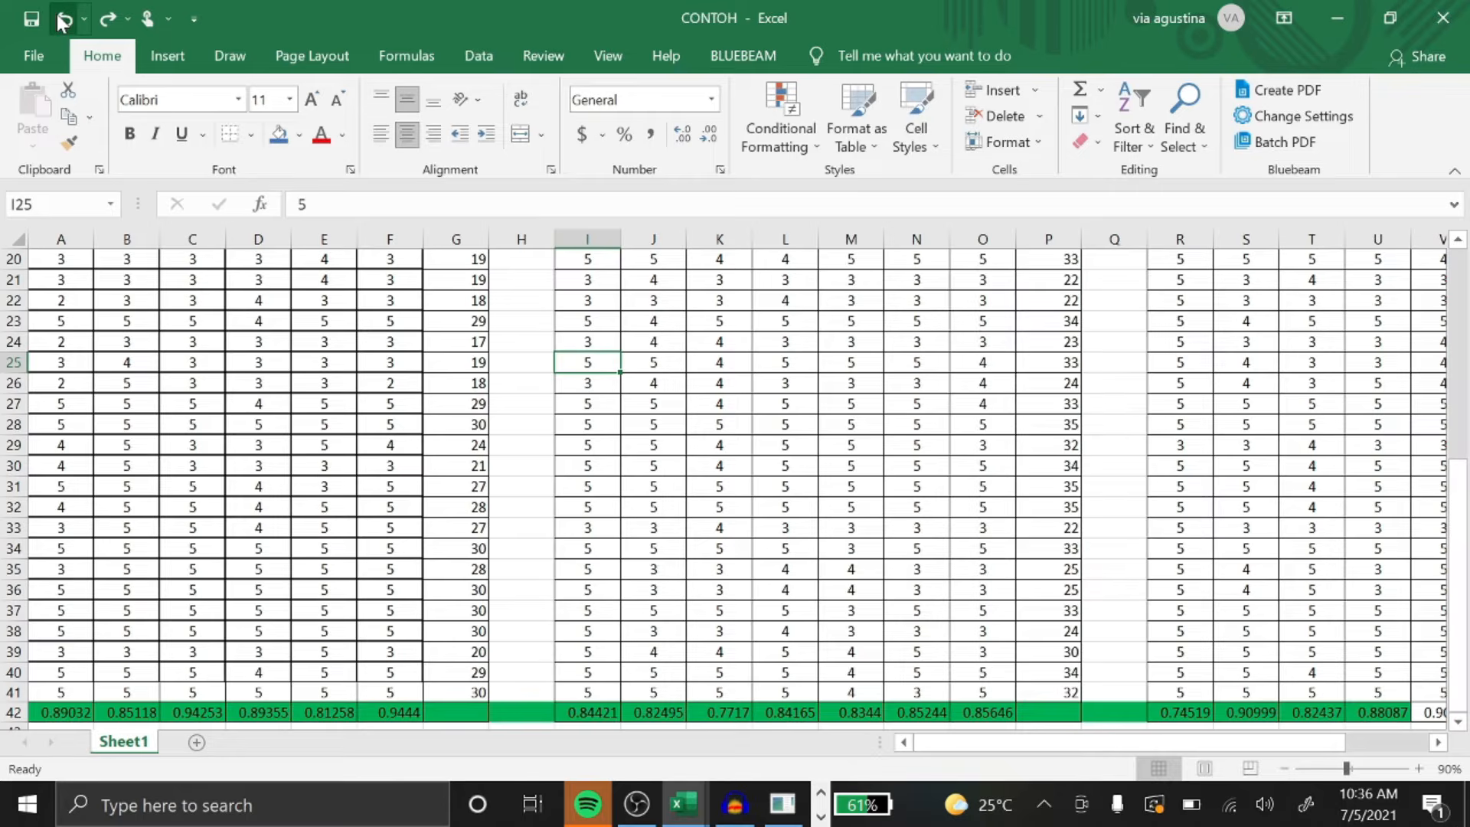
key("Down")
type("4")
key("Return")
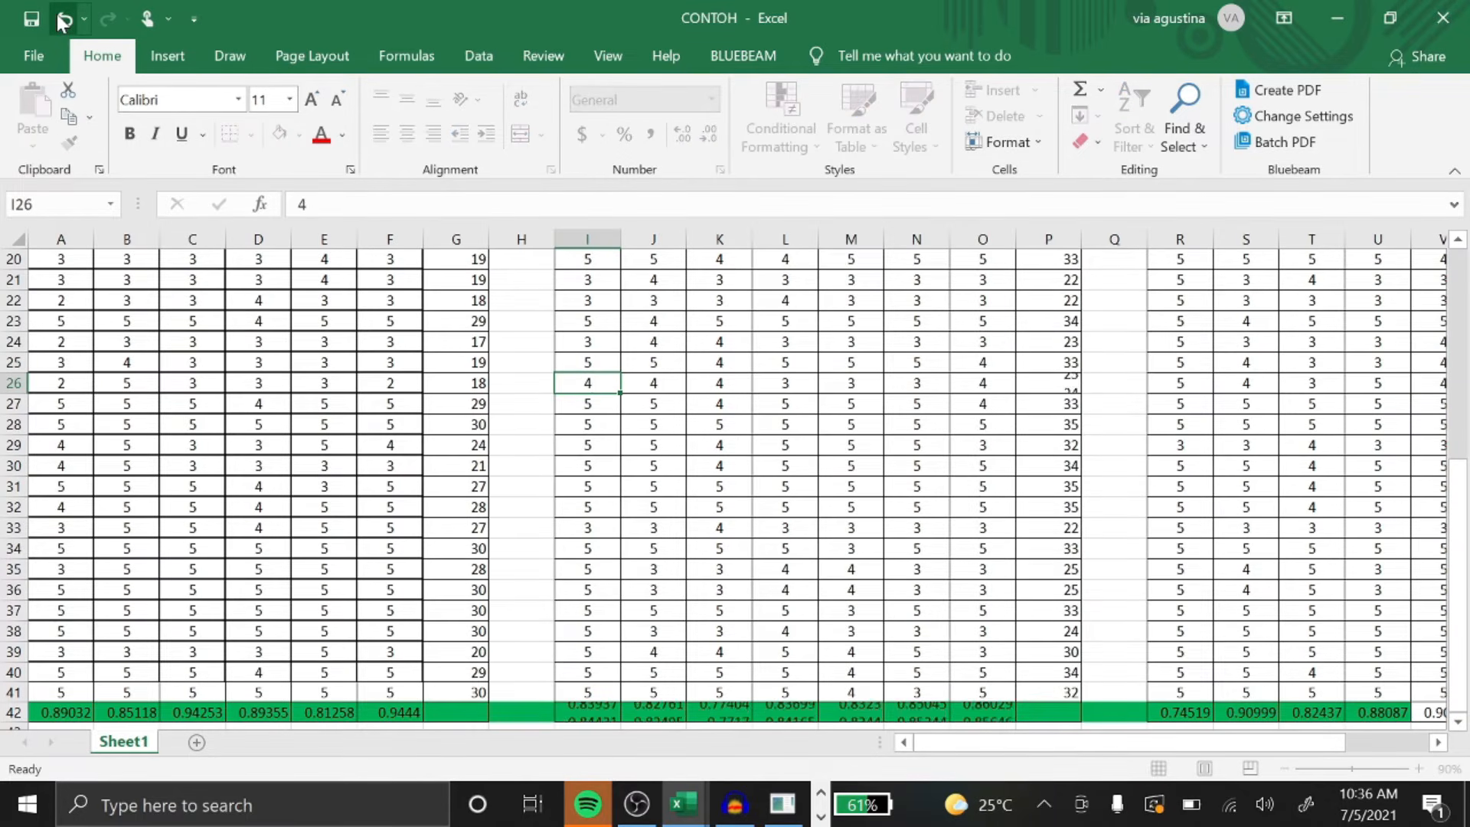
left_click(64, 21)
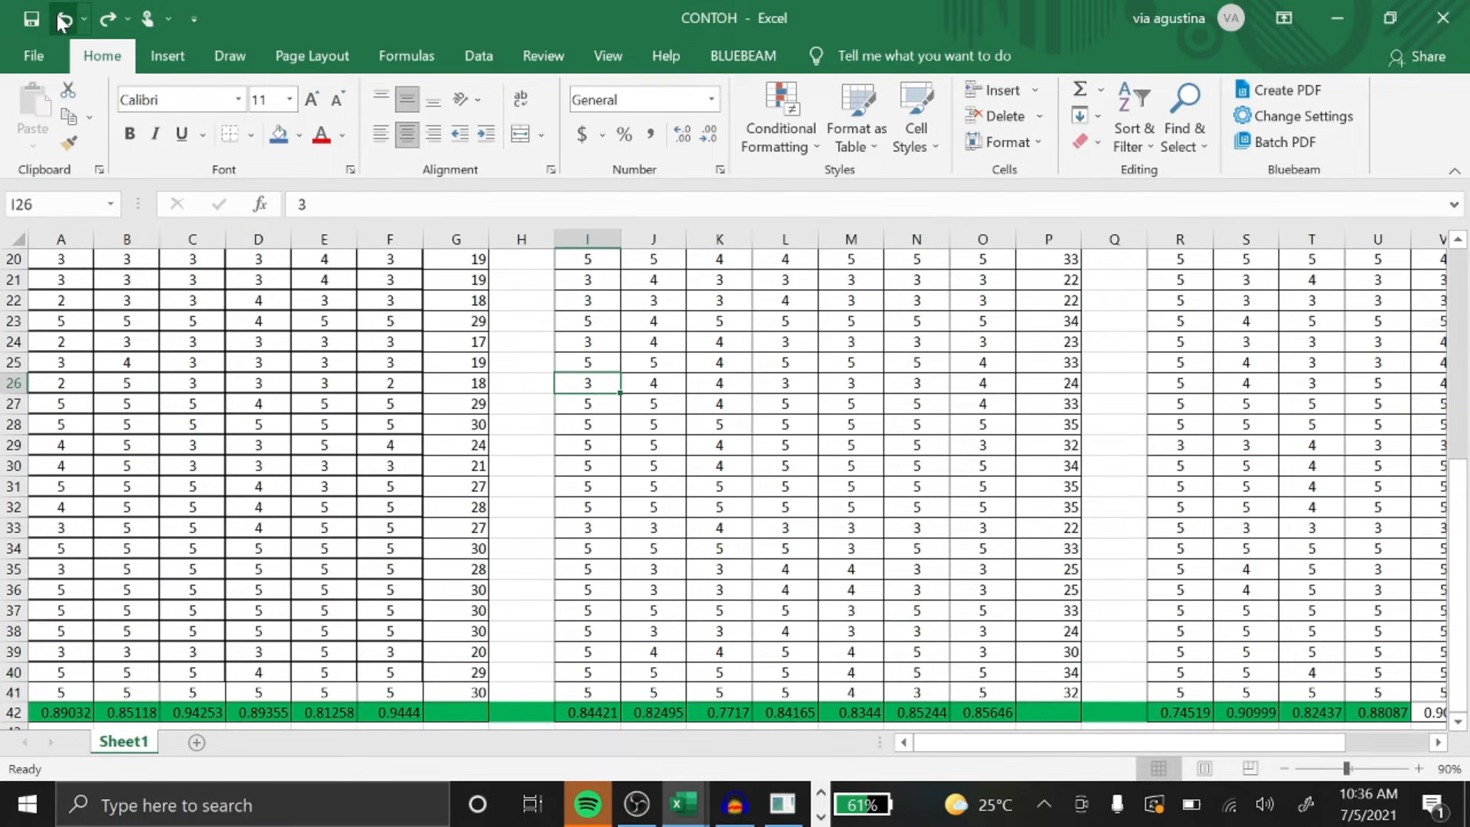
Try the value 4 in cell I27 and 3 in cell I28, undoing each entry after checking the correlation.
key("Down")
type("4")
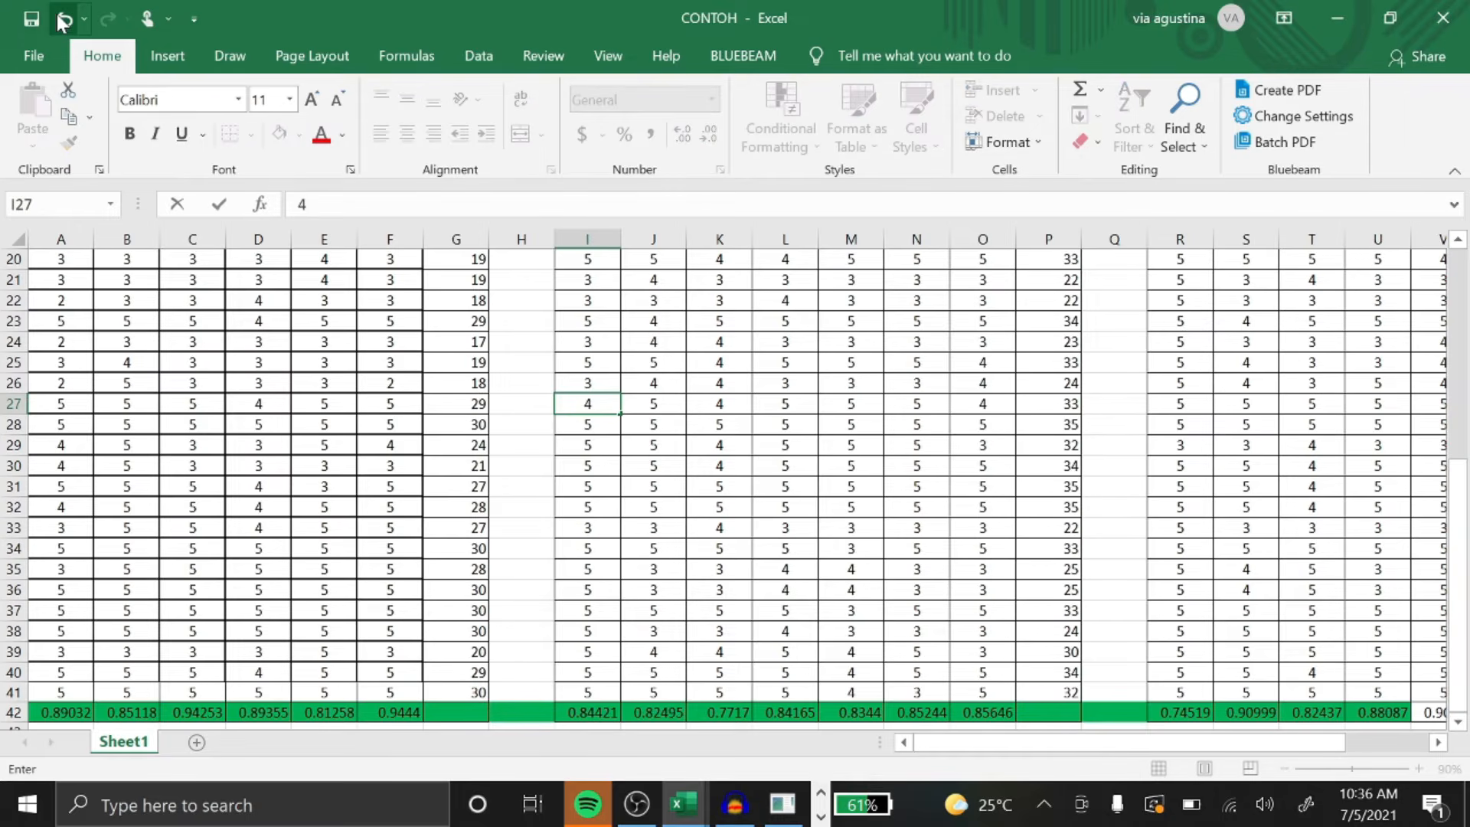
key("Return")
left_click(64, 21)
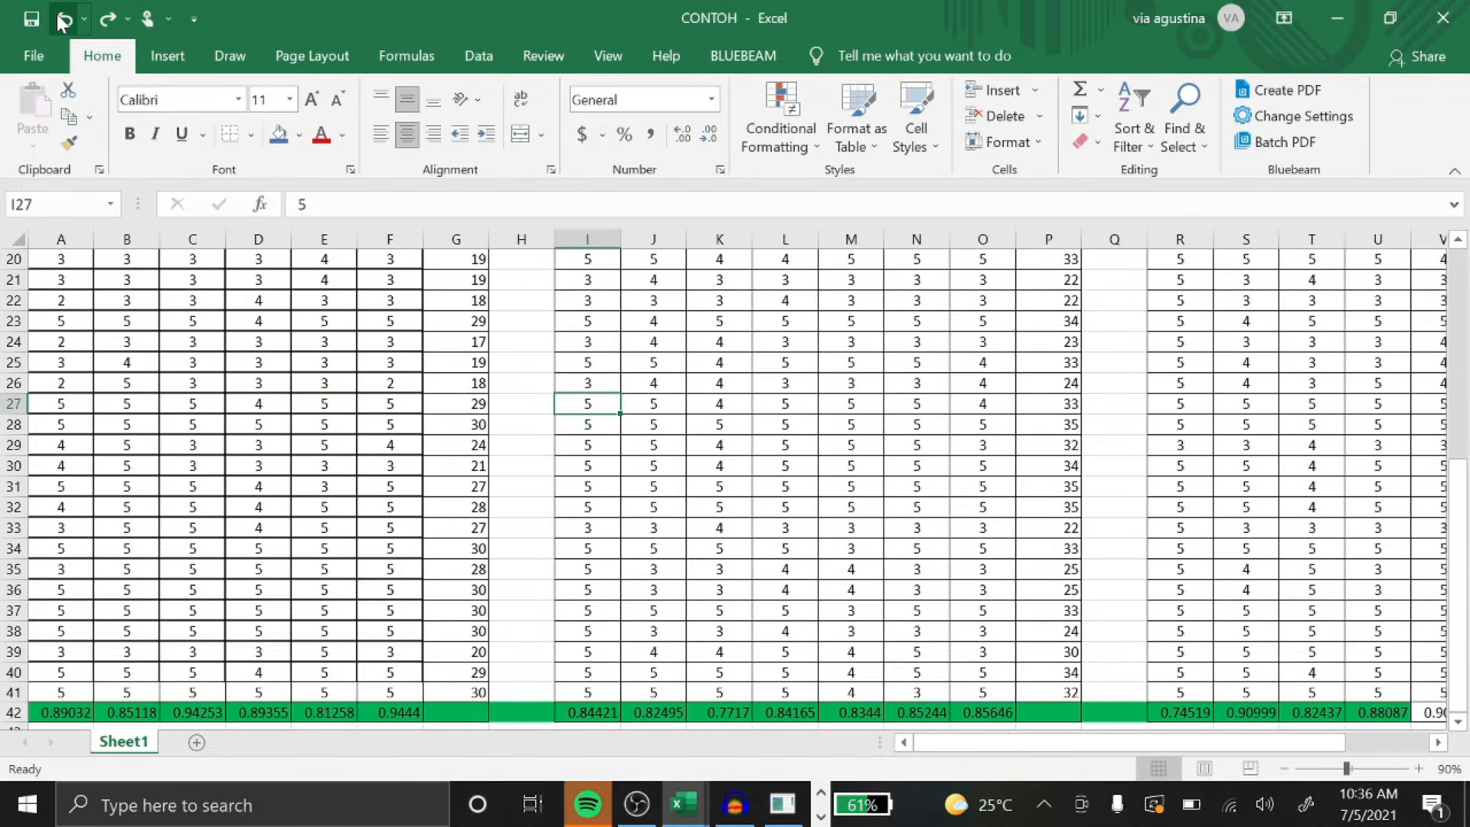
key("Down")
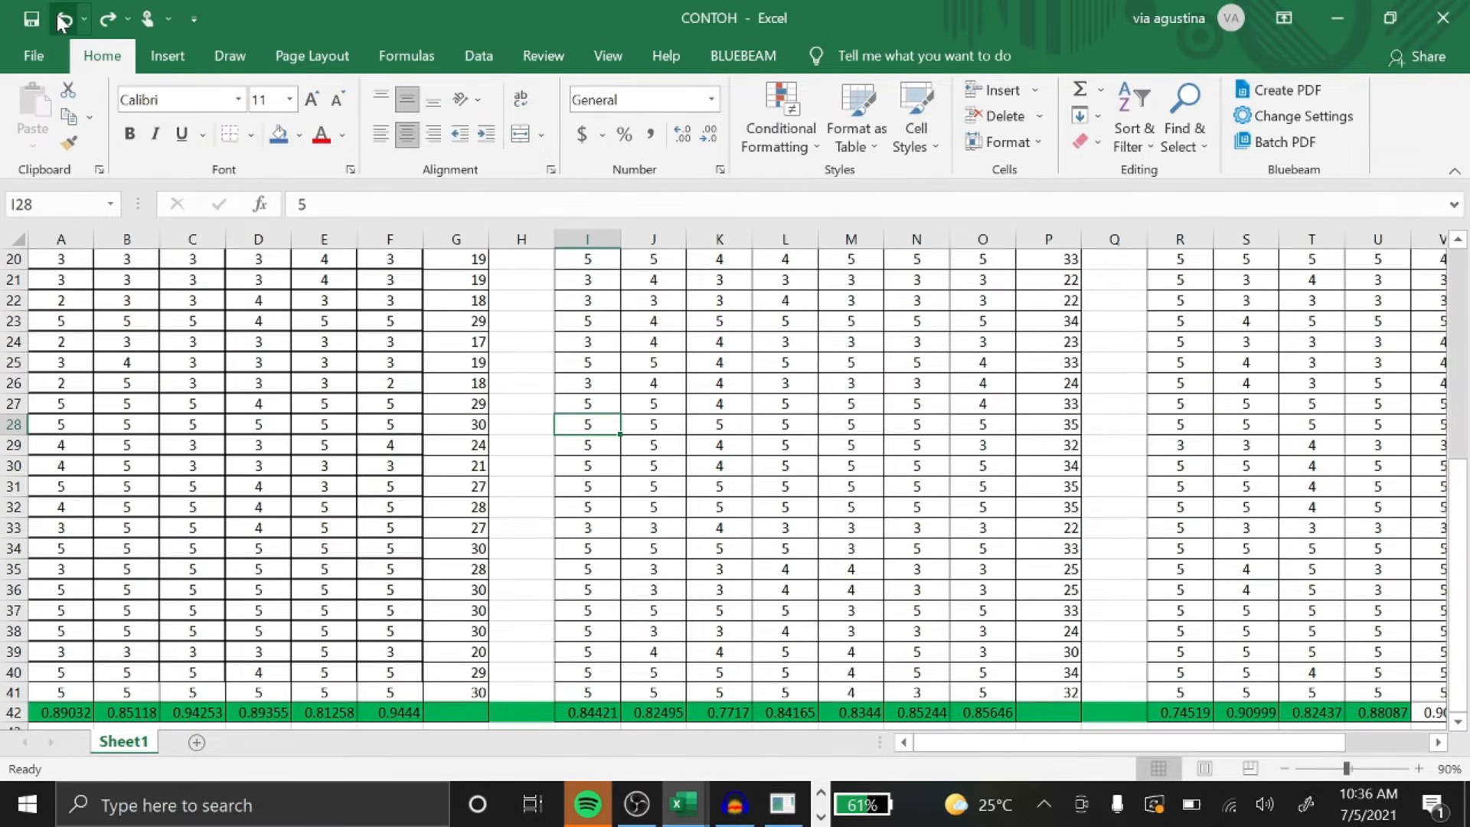
type("3")
key("Return")
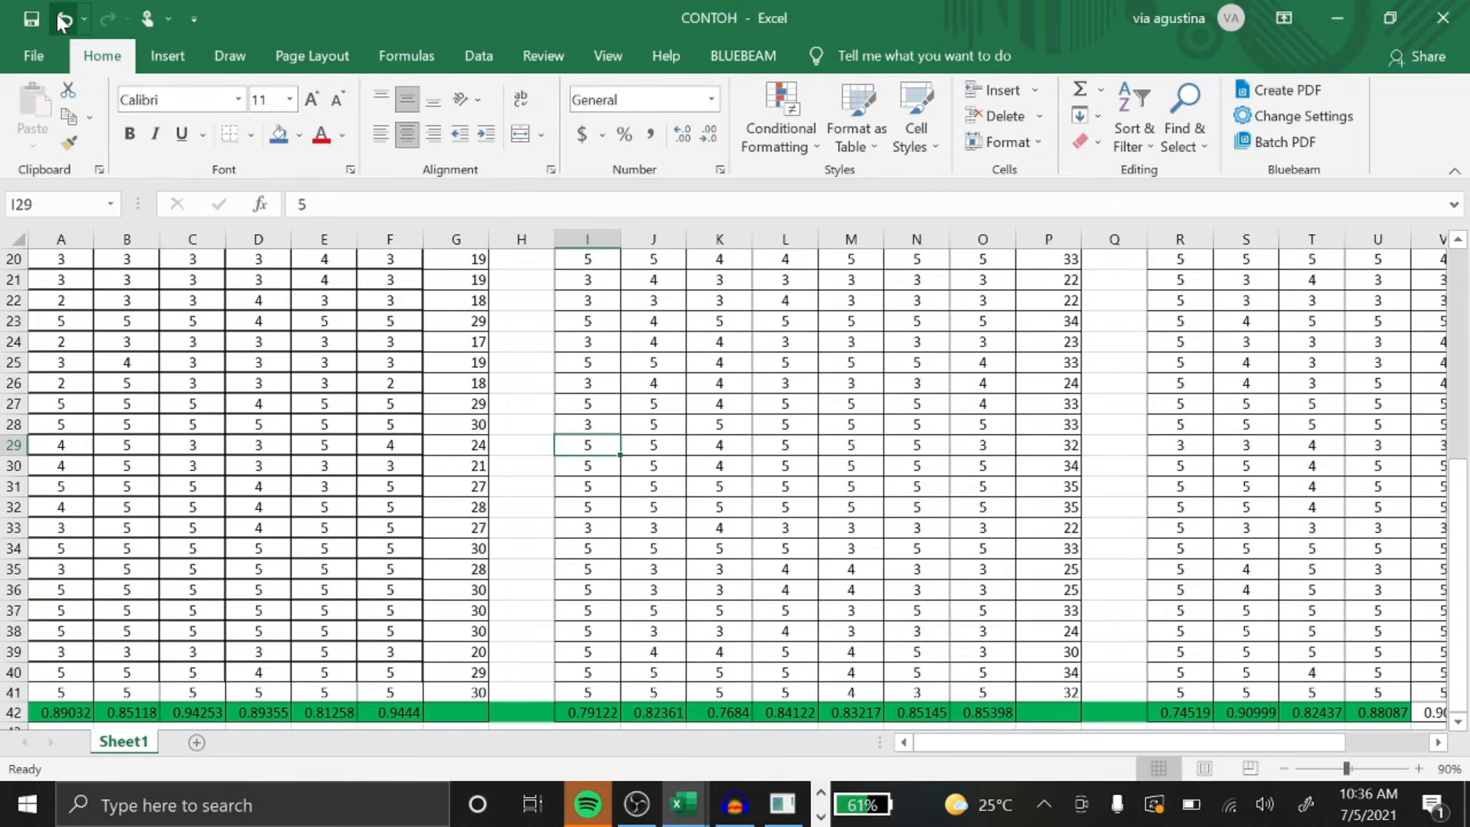
left_click(64, 20)
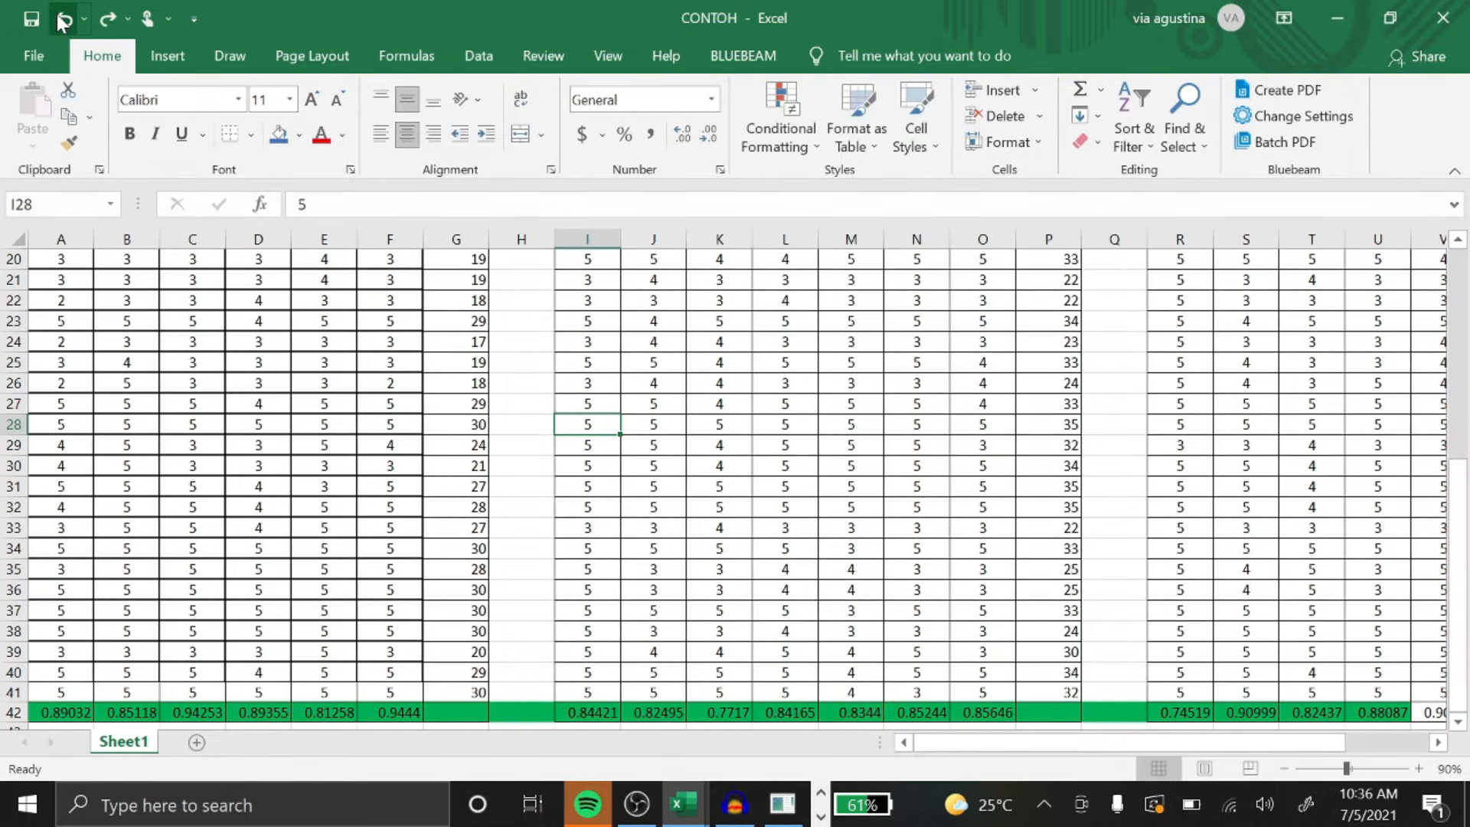
Try the value 4 in cell I29 and in cell I30 to test the column I correlation, undoing each entry.
key("Down")
type("4")
key("Return")
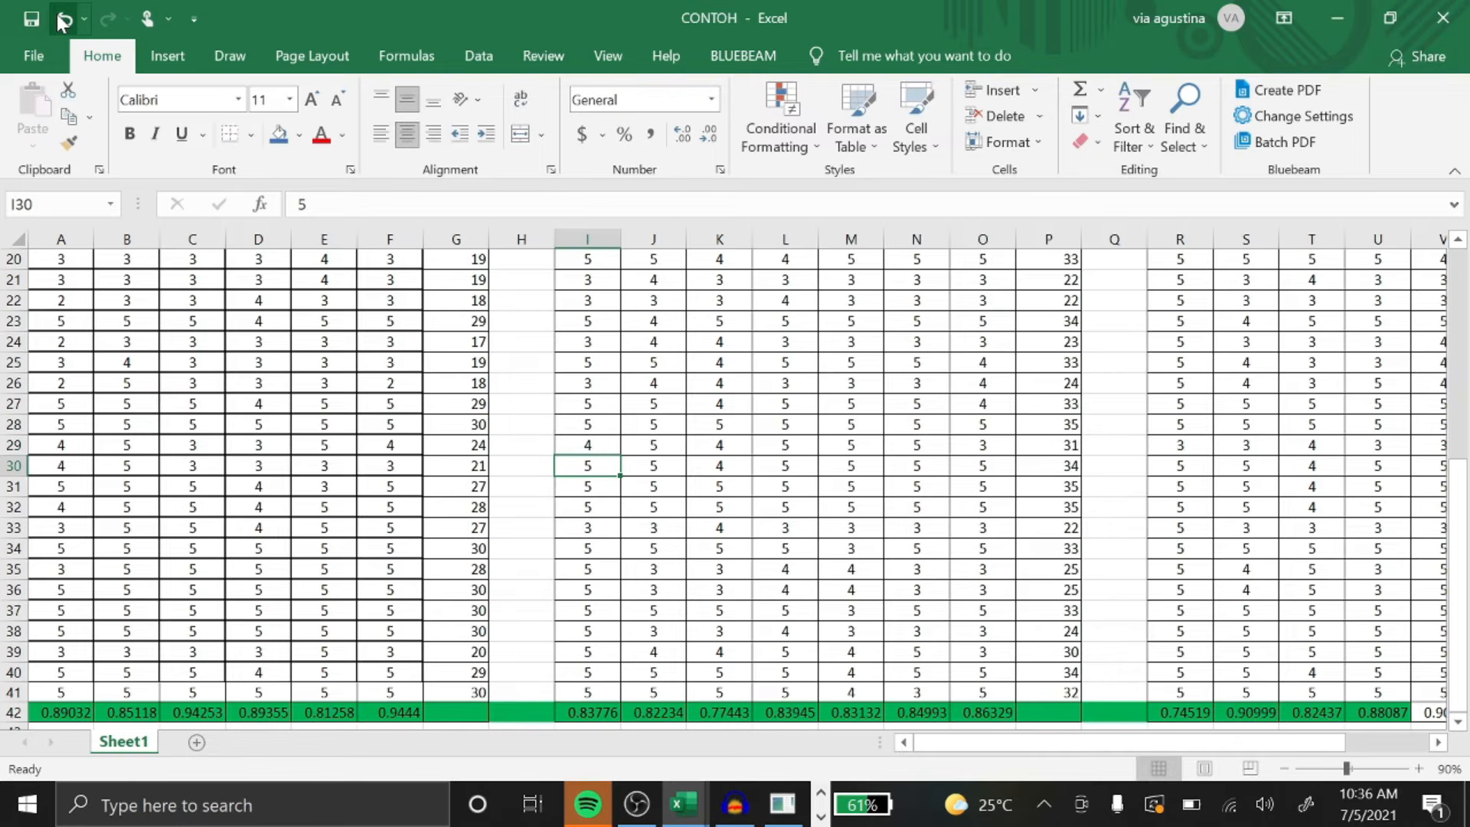
left_click(63, 20)
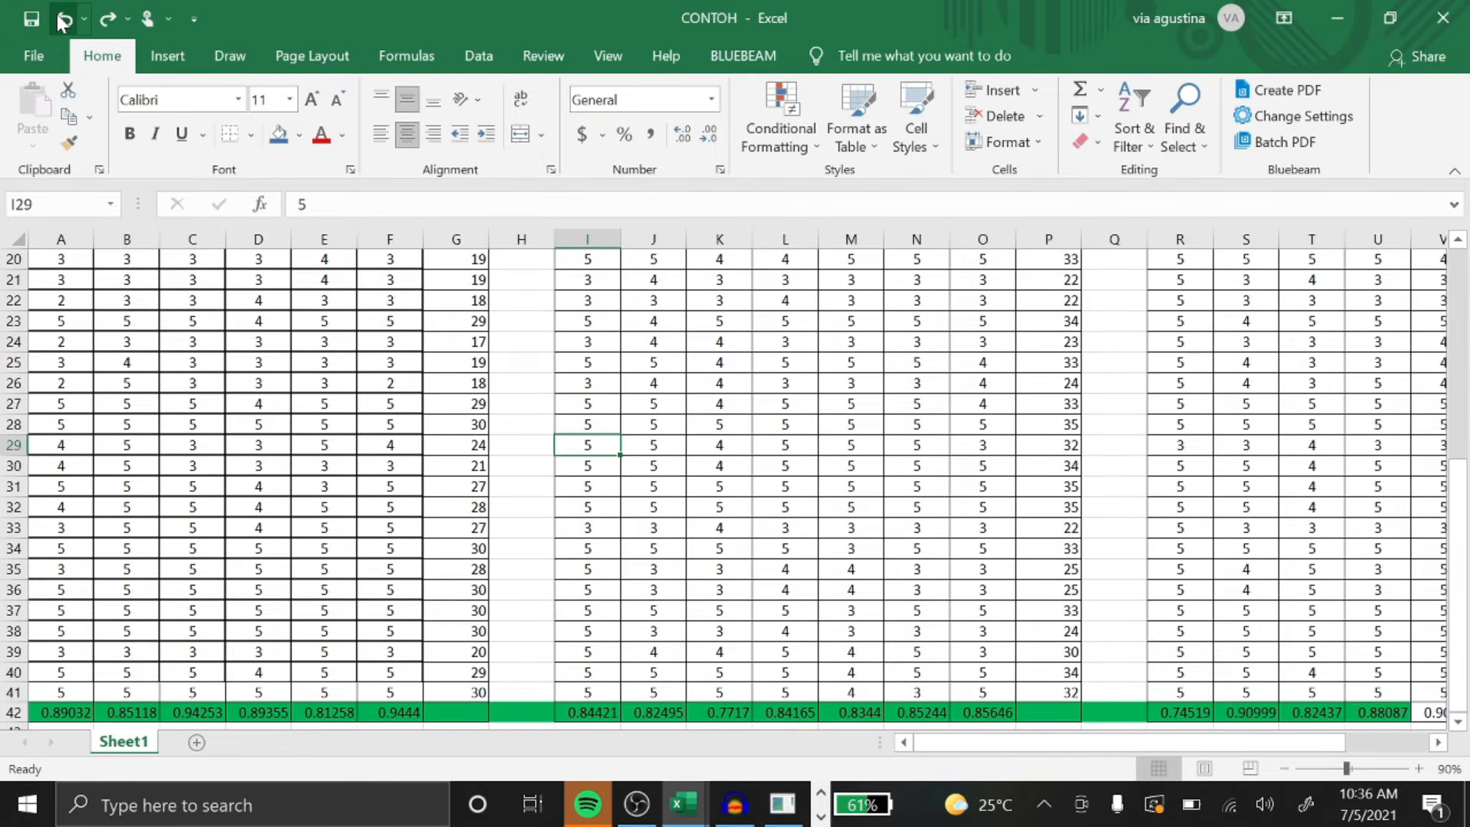
key("Down")
type("4")
key("Return")
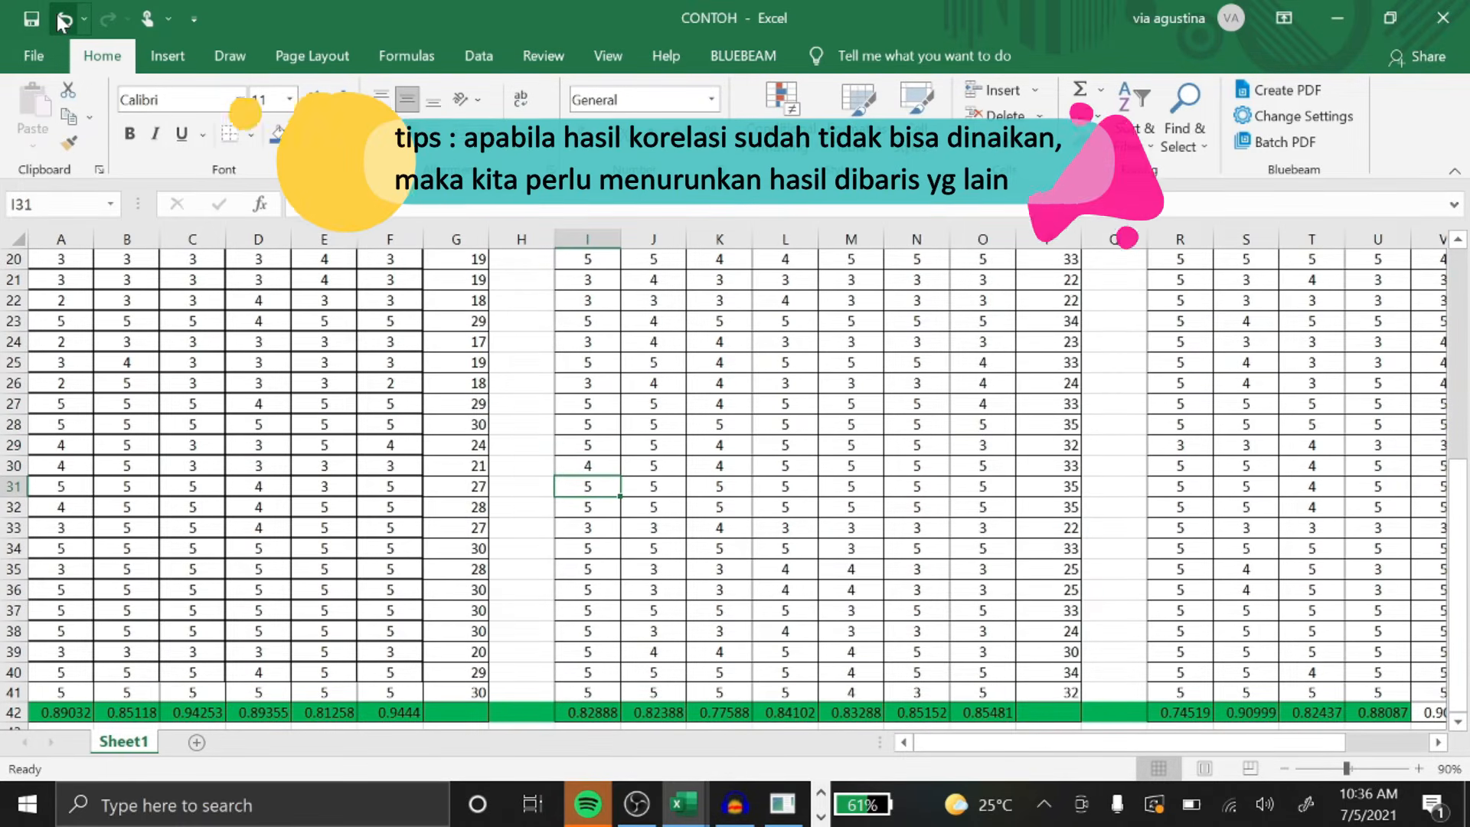
left_click(64, 21)
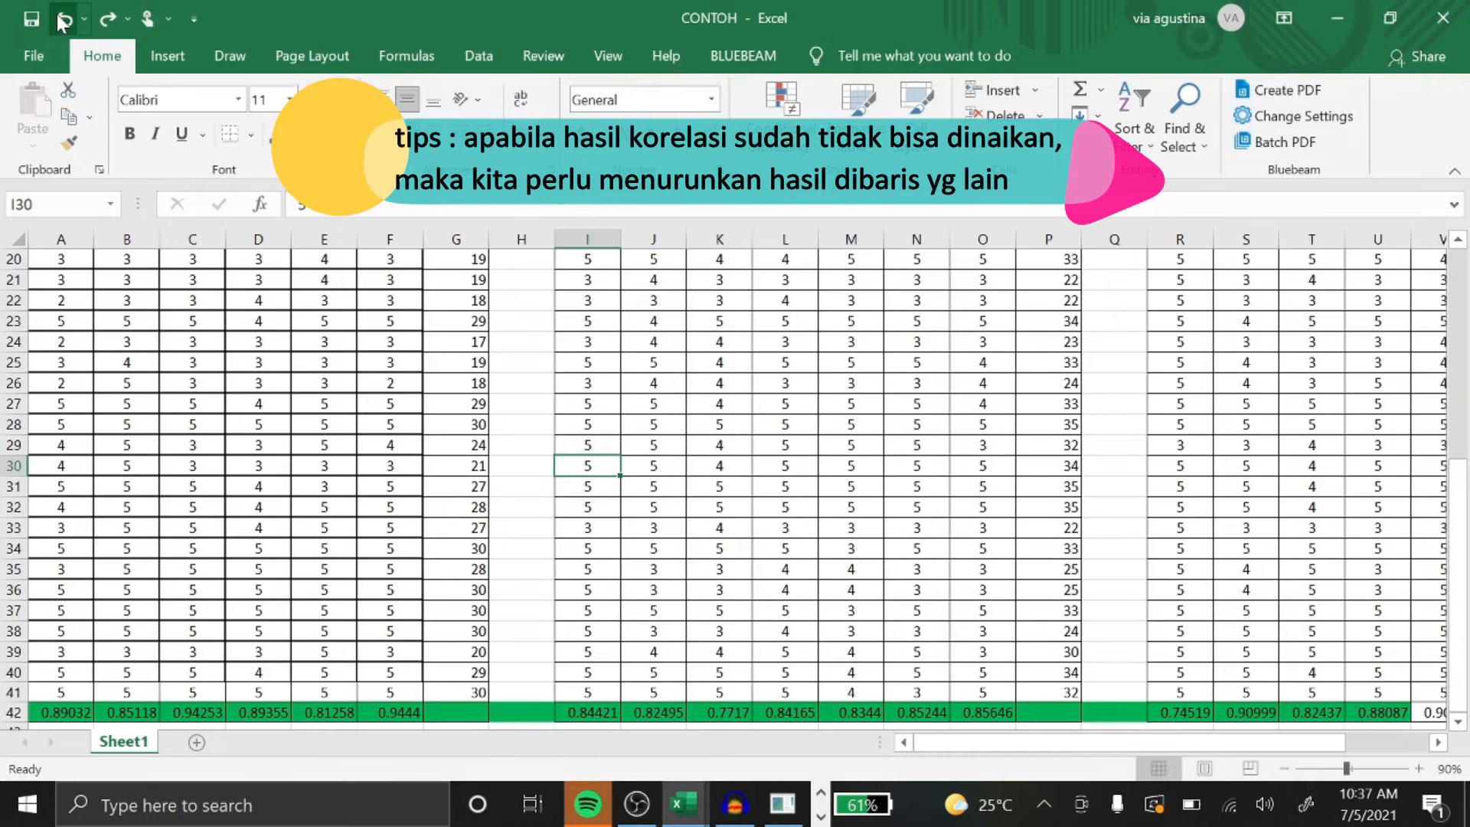
Try the value 4 in cell I31 and in cell I32 to test the column I correlation, undoing each entry.
key("Down")
type("4")
key("Return")
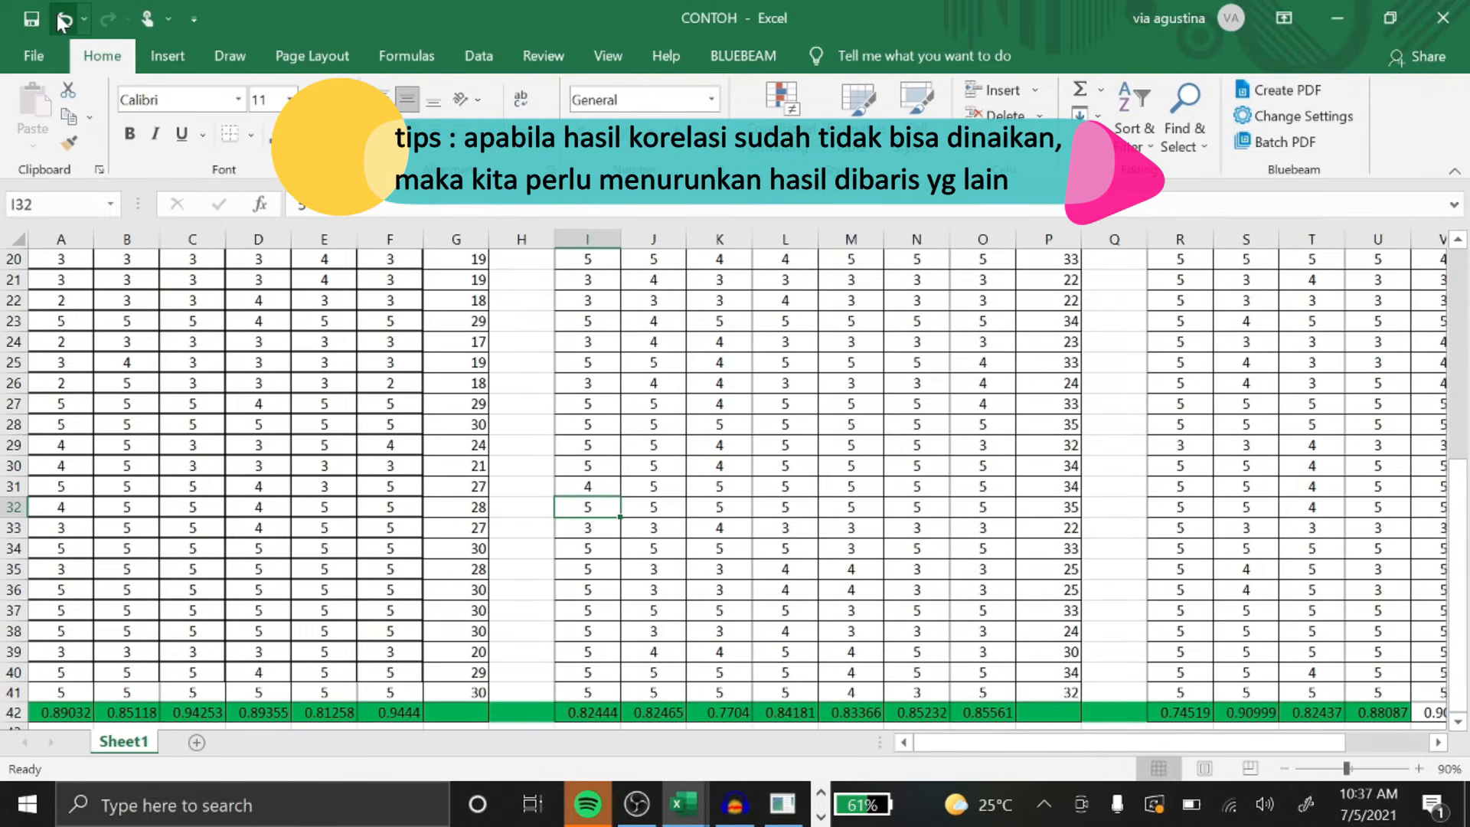
left_click(63, 21)
key("Down")
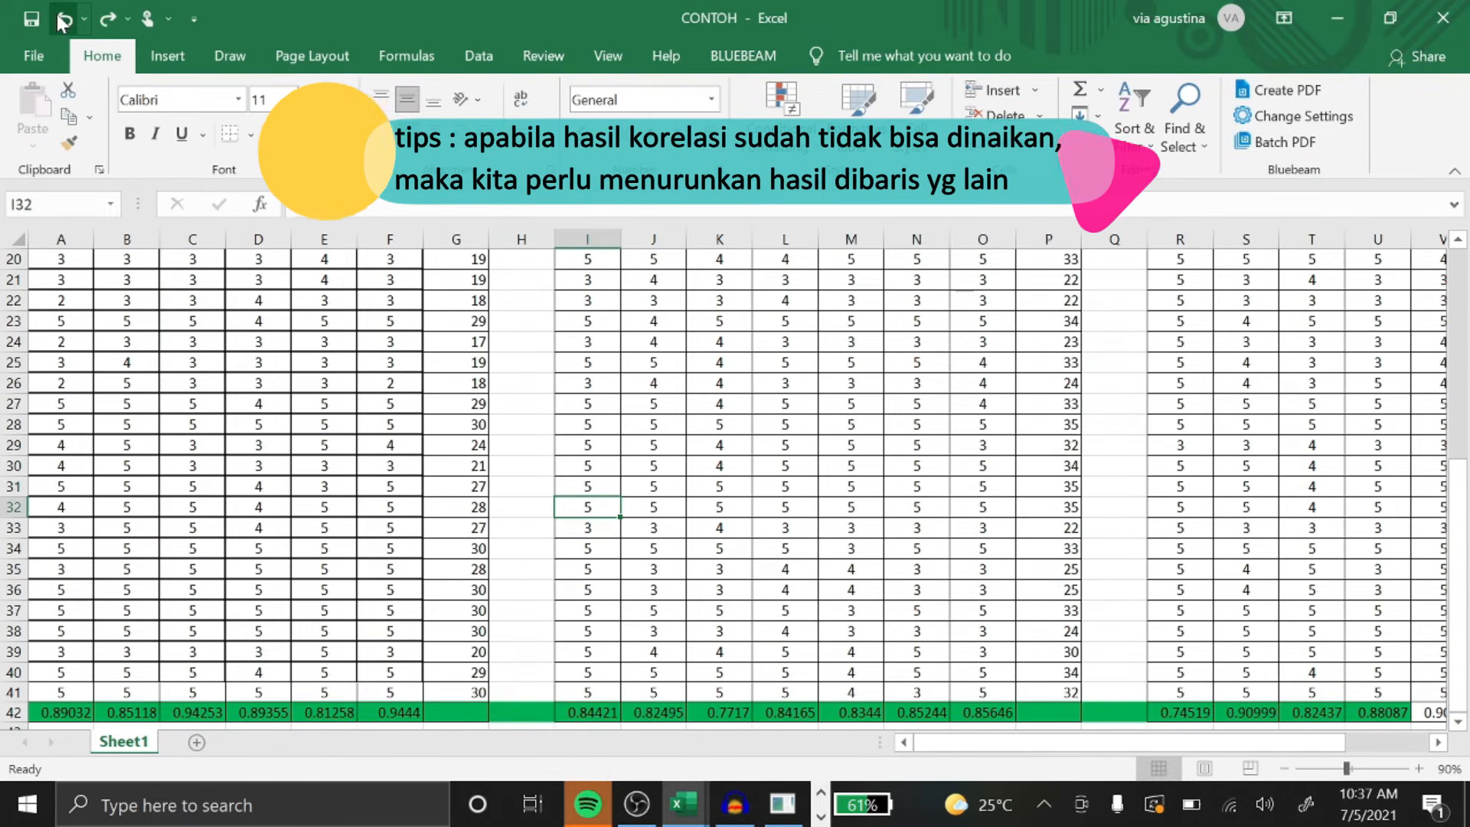
type("4")
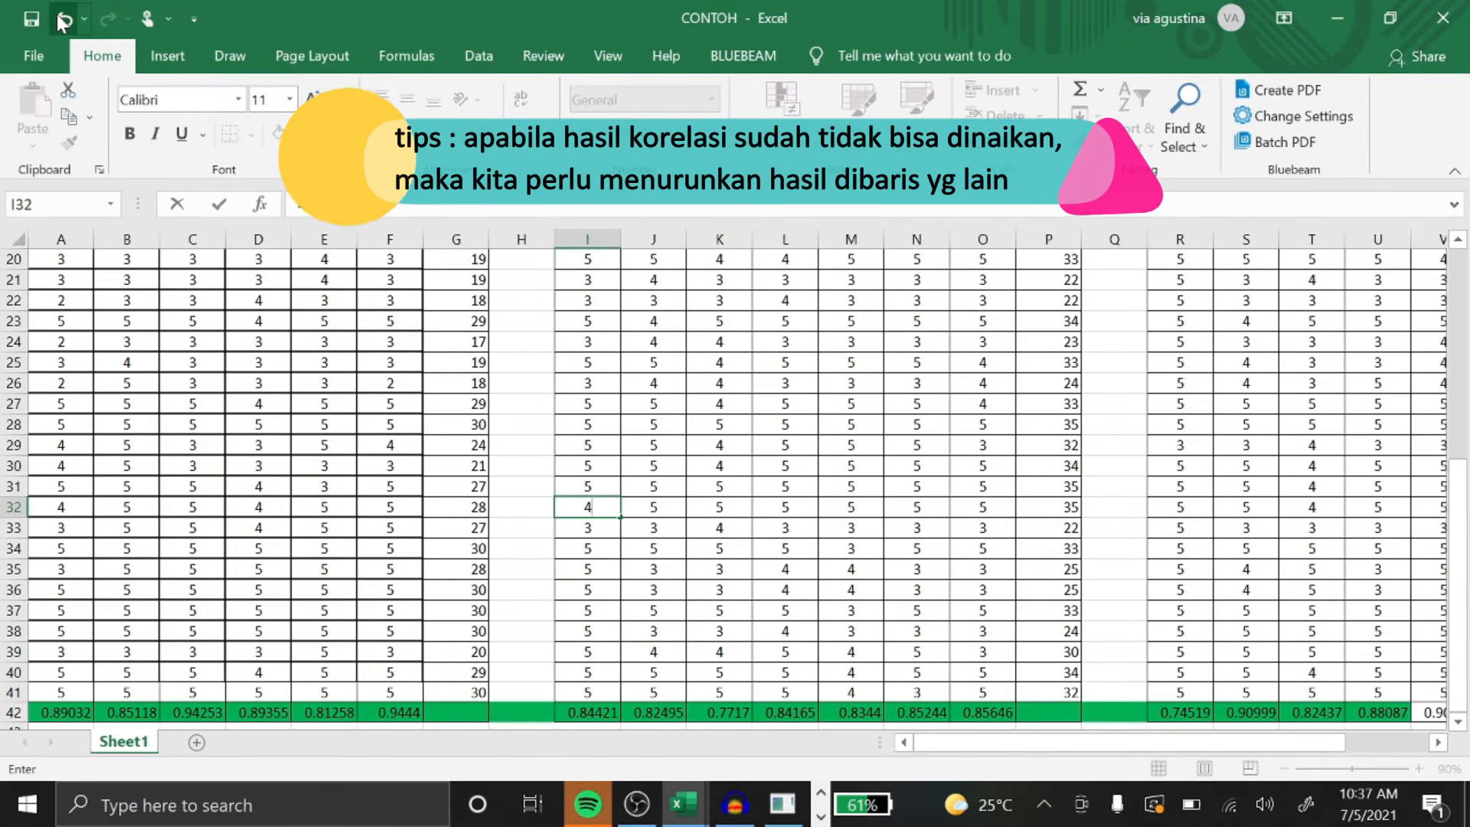
left_click(63, 20)
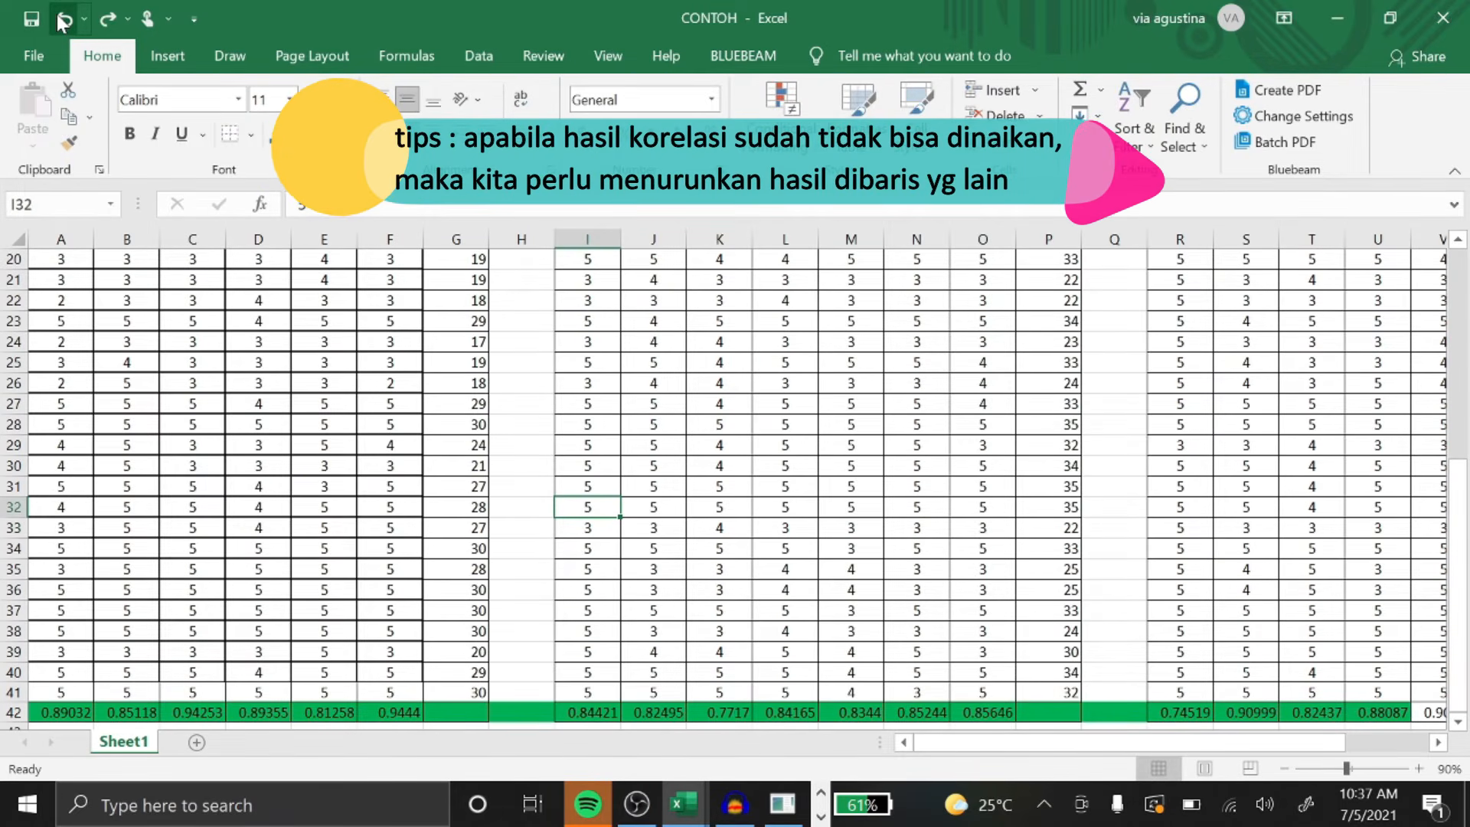
Try the value 4 in cell I33 to test the column I correlation, and undo the entry.
key("Down")
type("4")
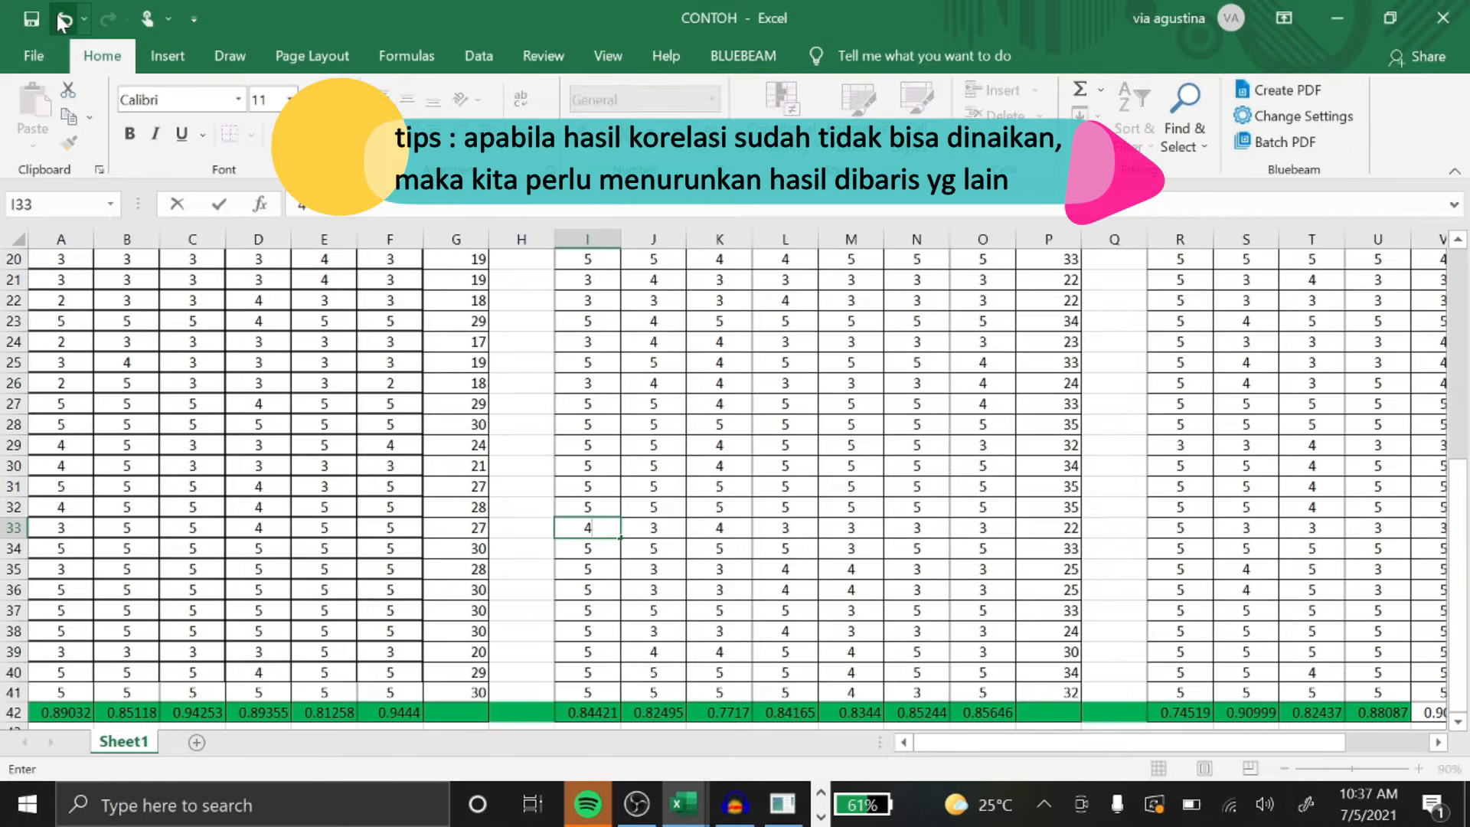
key("Return")
left_click(63, 21)
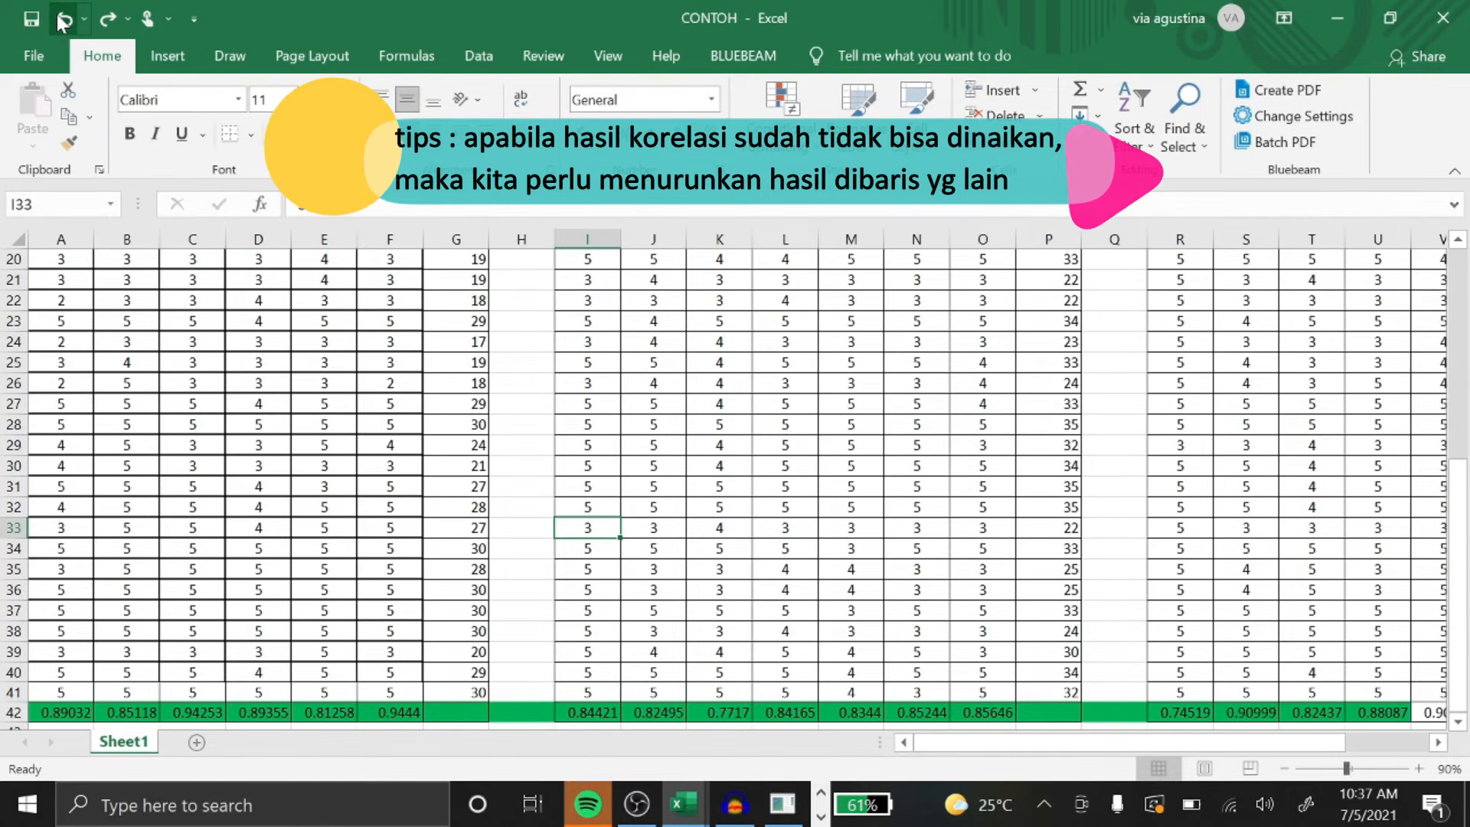
Set cell I33 to 2, comparing the correlations by undoing and redoing the entry.
type("2")
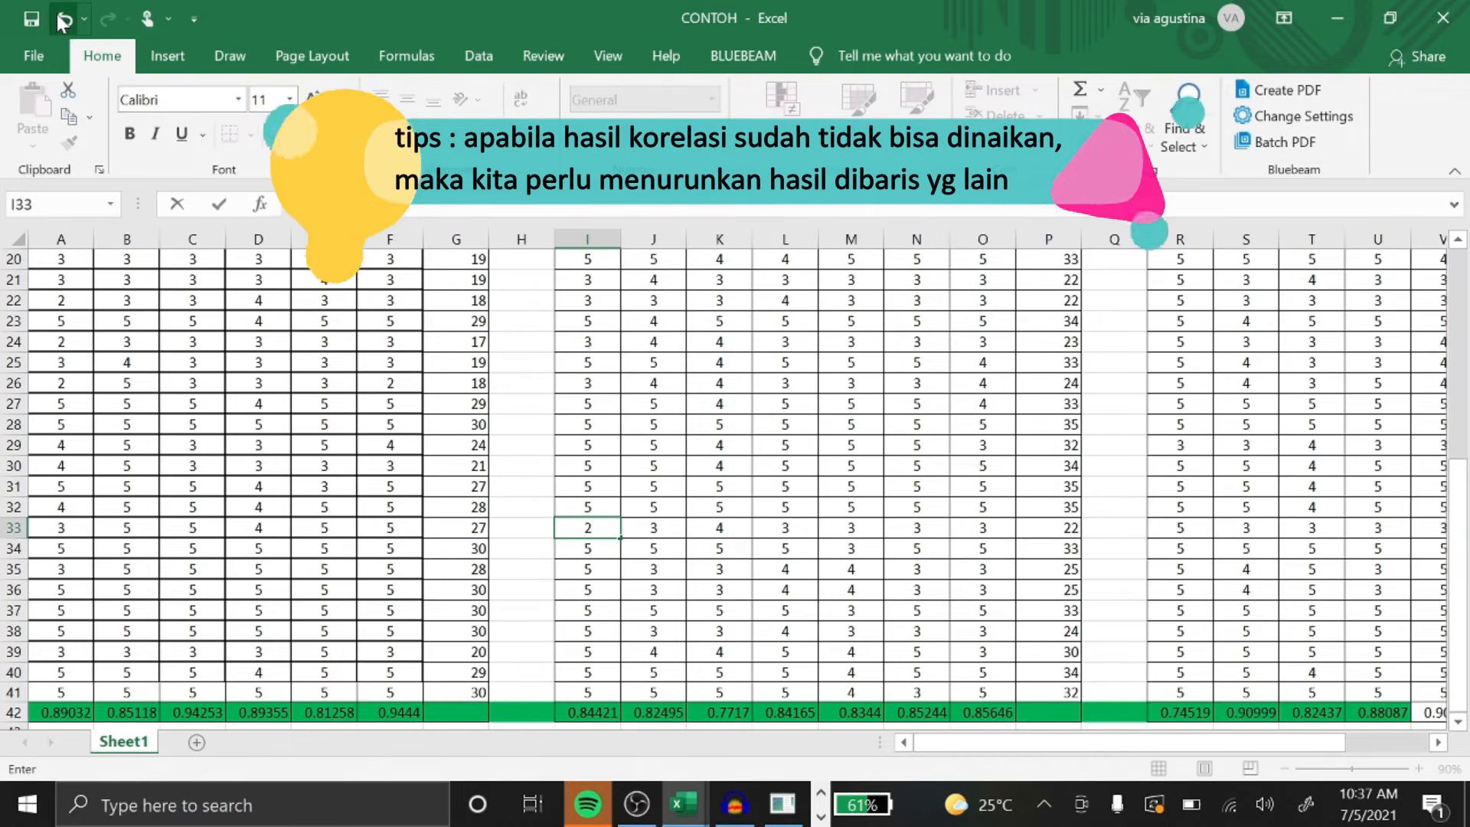
key("ctrl+Return")
key("Return")
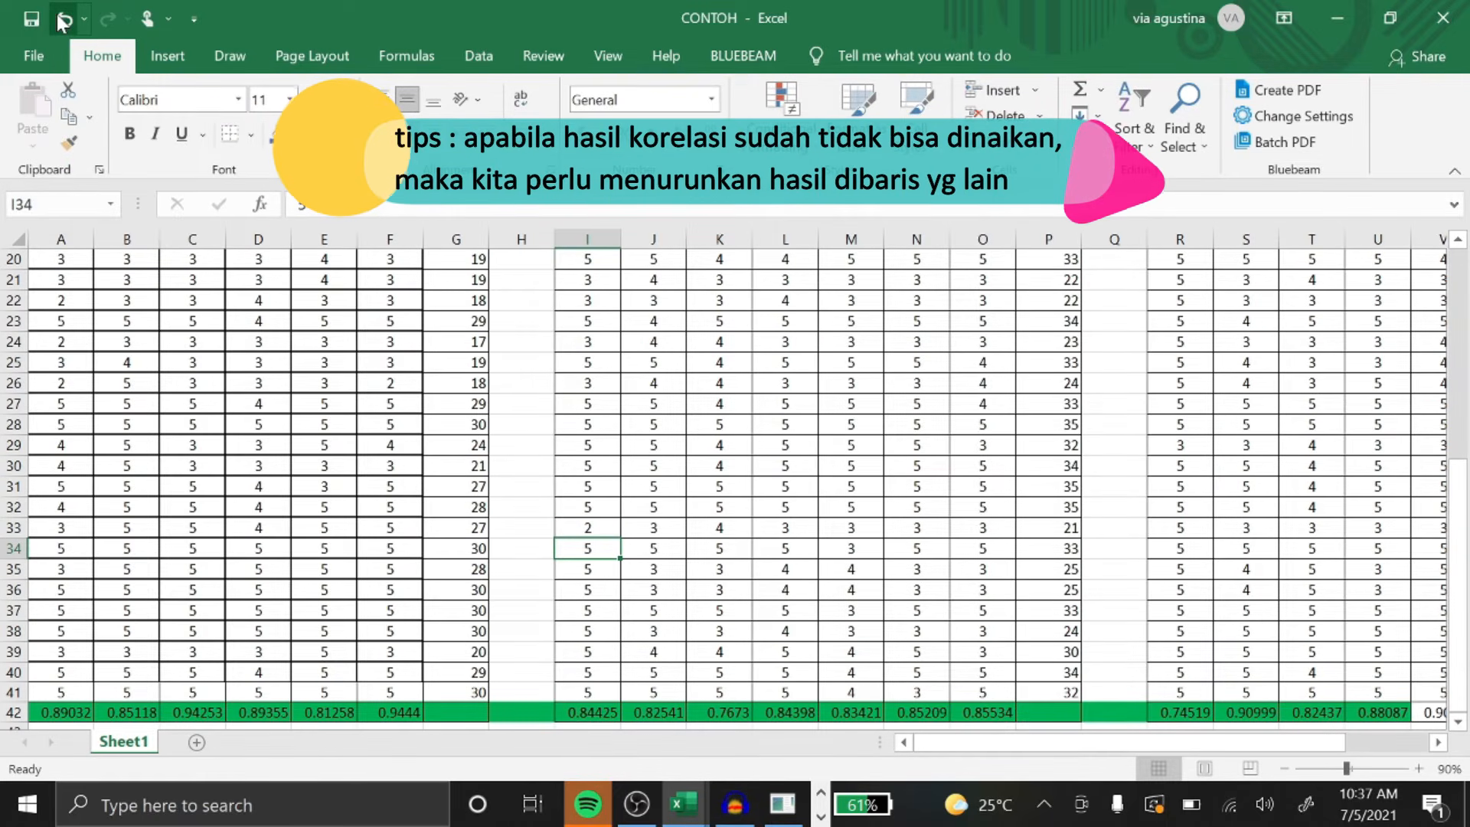
left_click(62, 22)
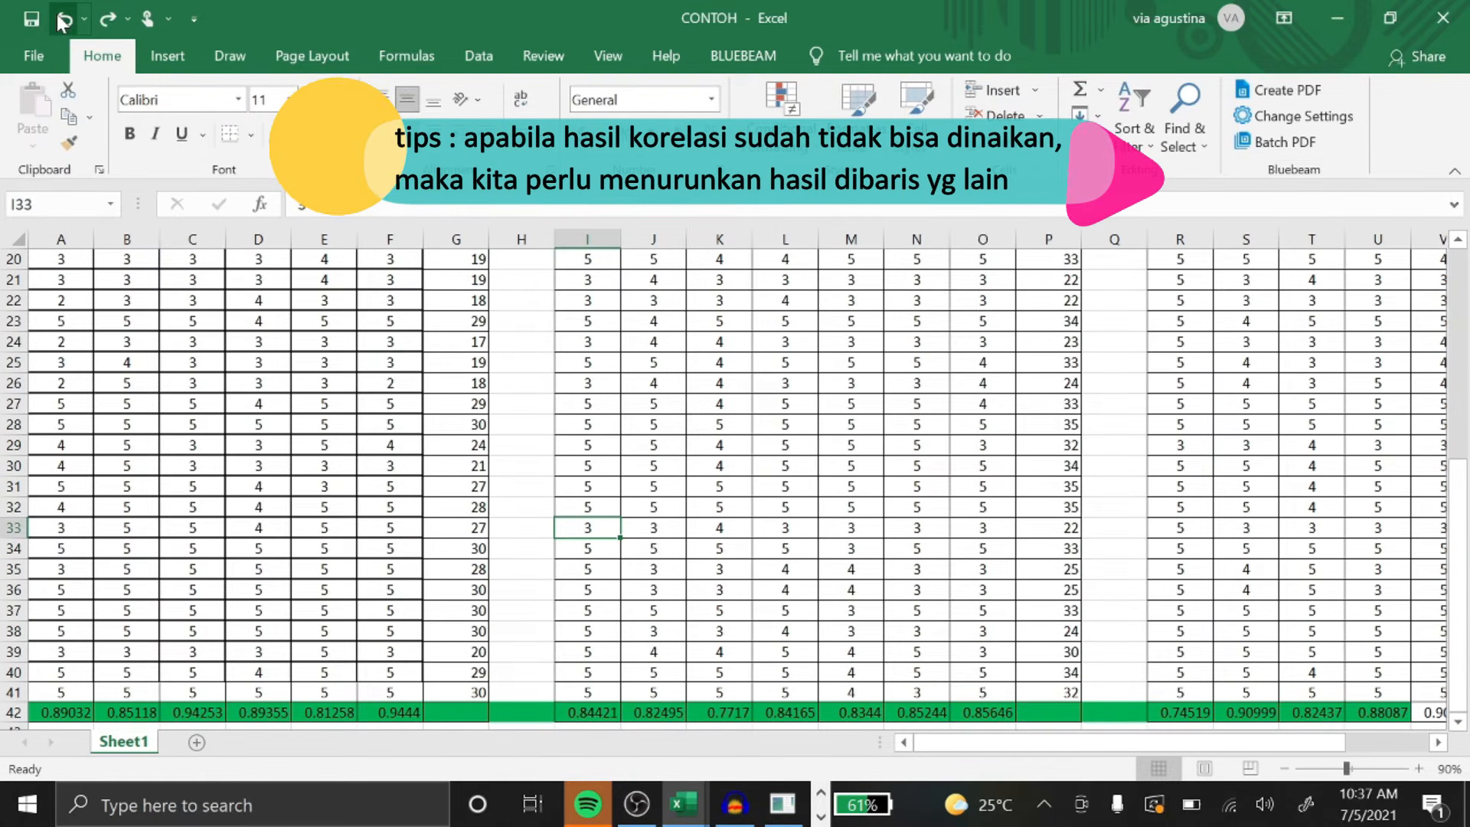
key("ctrl+y")
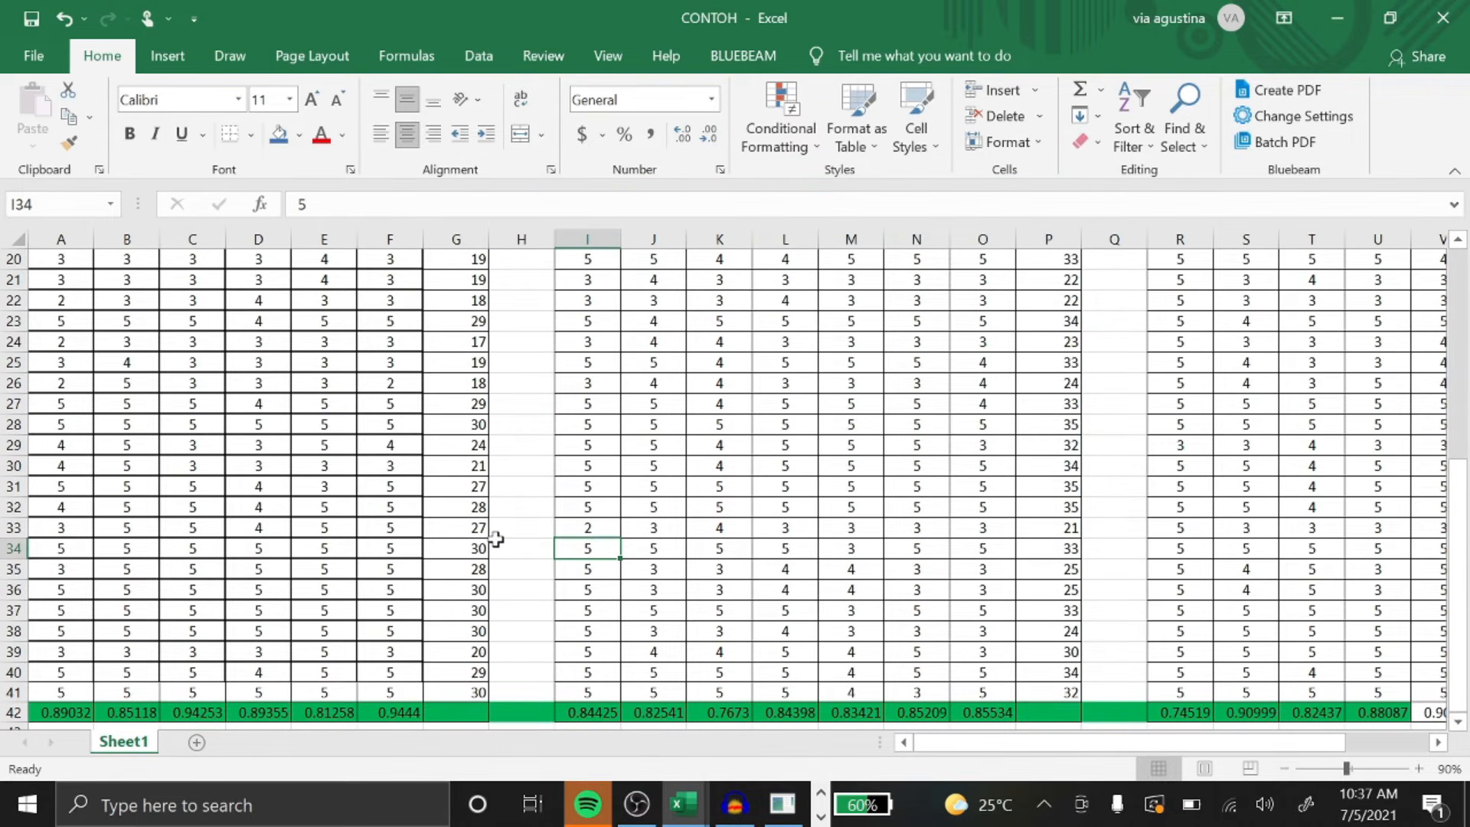
Try the value 4 in cell I34 to test the column I correlation, and undo the entry.
type("4")
key("Return")
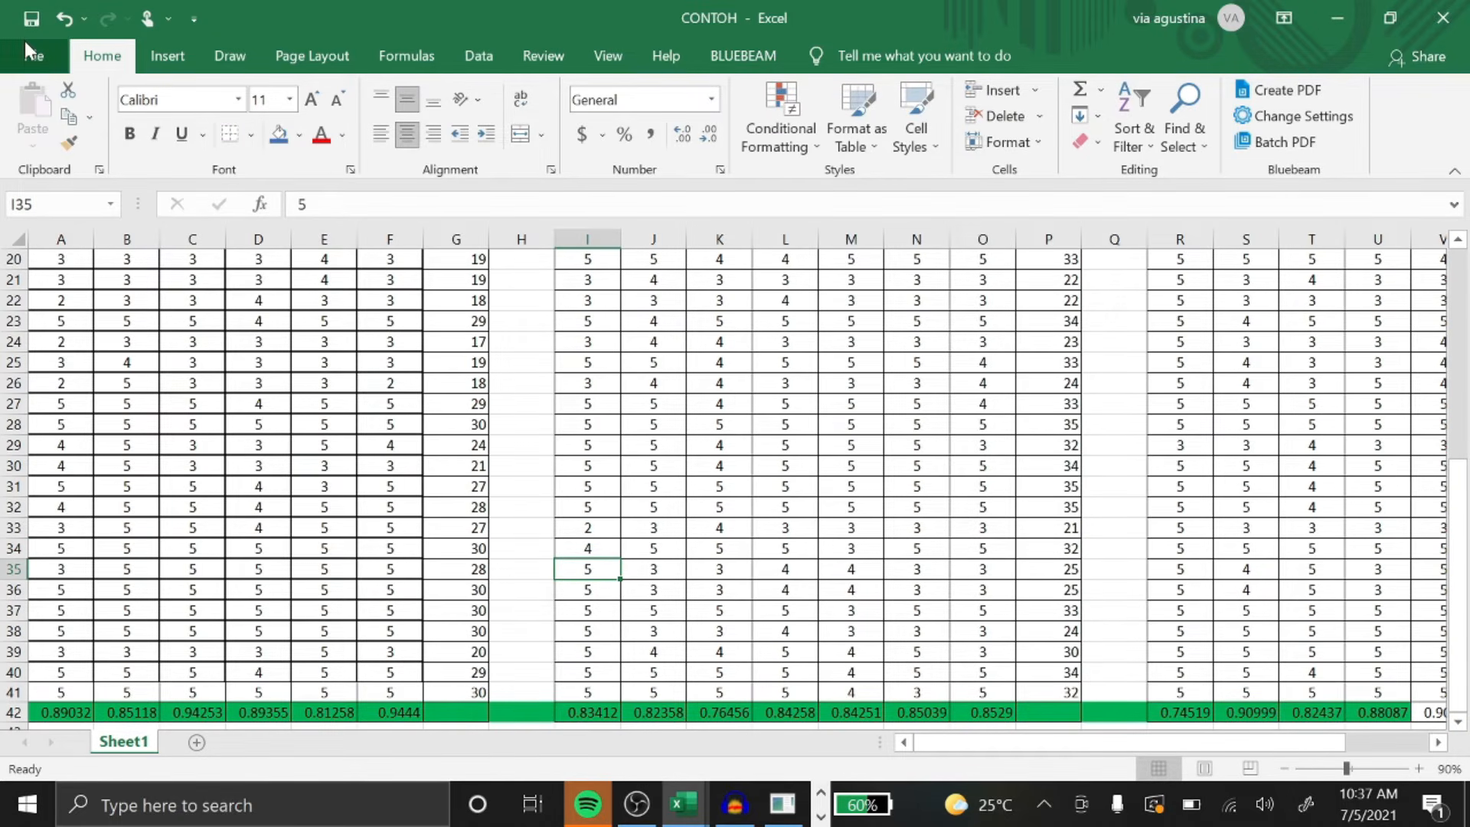
left_click(66, 15)
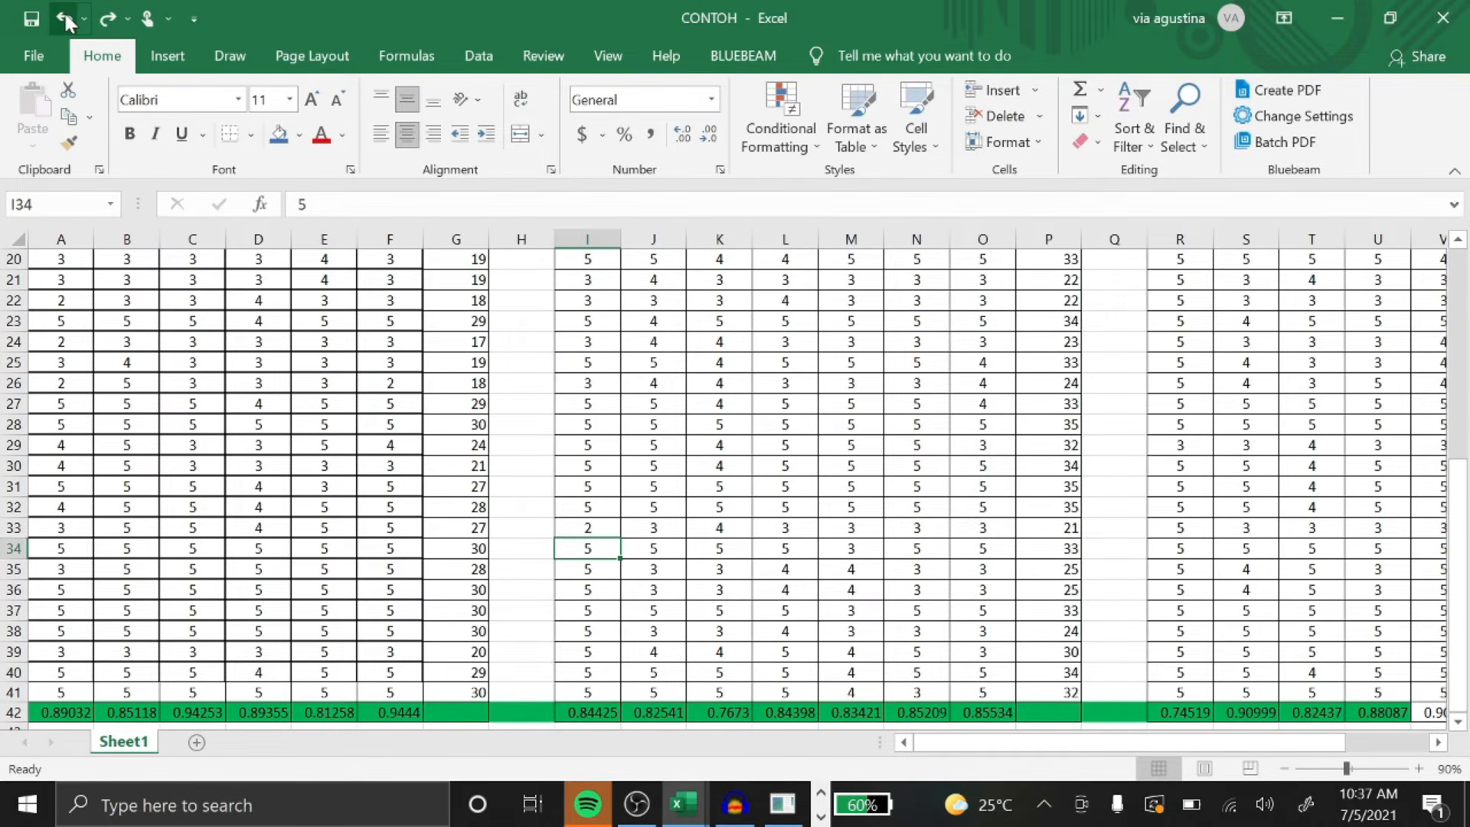
key("Down")
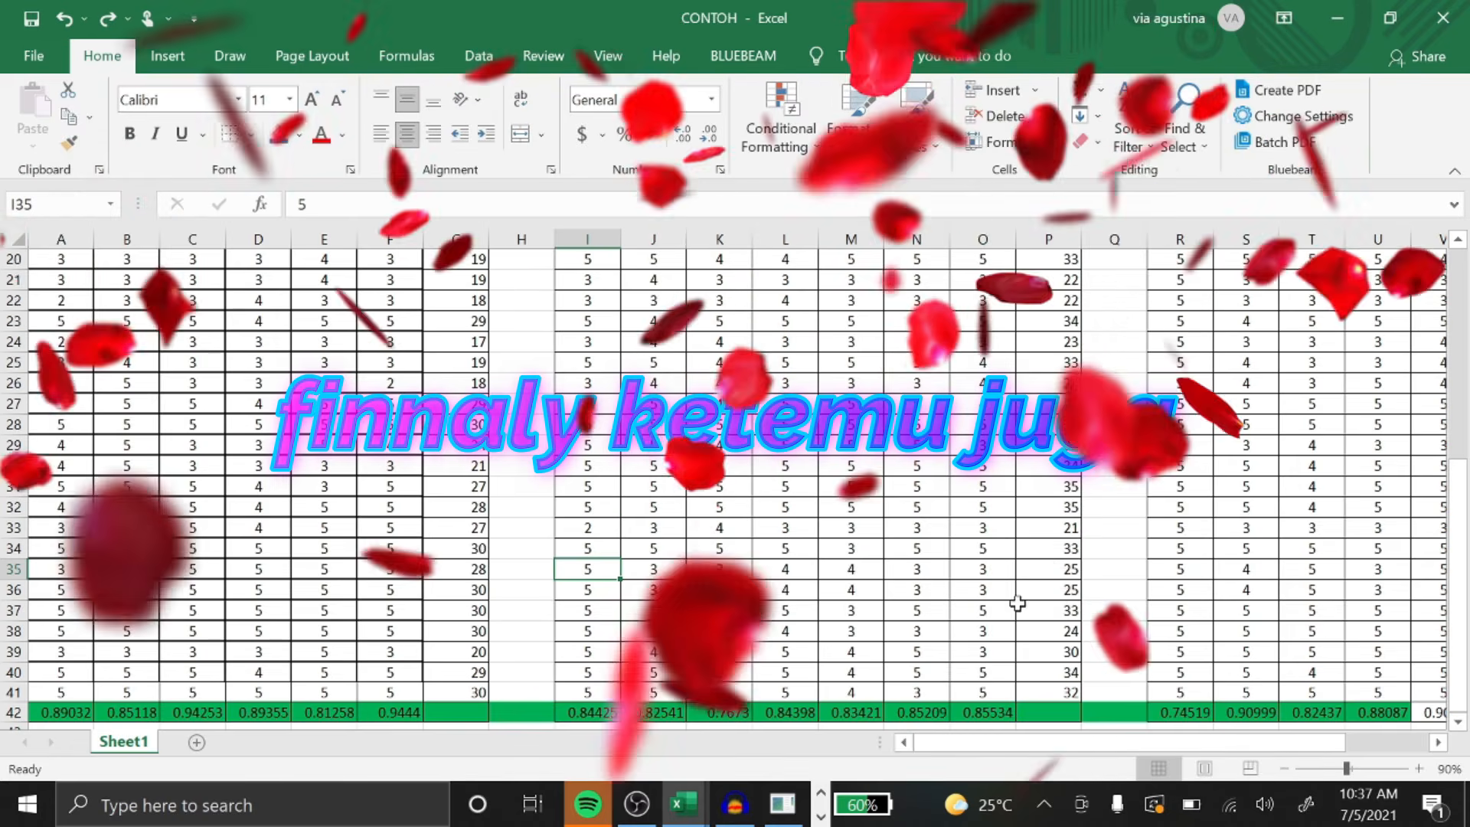
Replace the green fill of the correlation row, cells A42 to U42, with white.
left_click_drag(1378, 711, 46, 591)
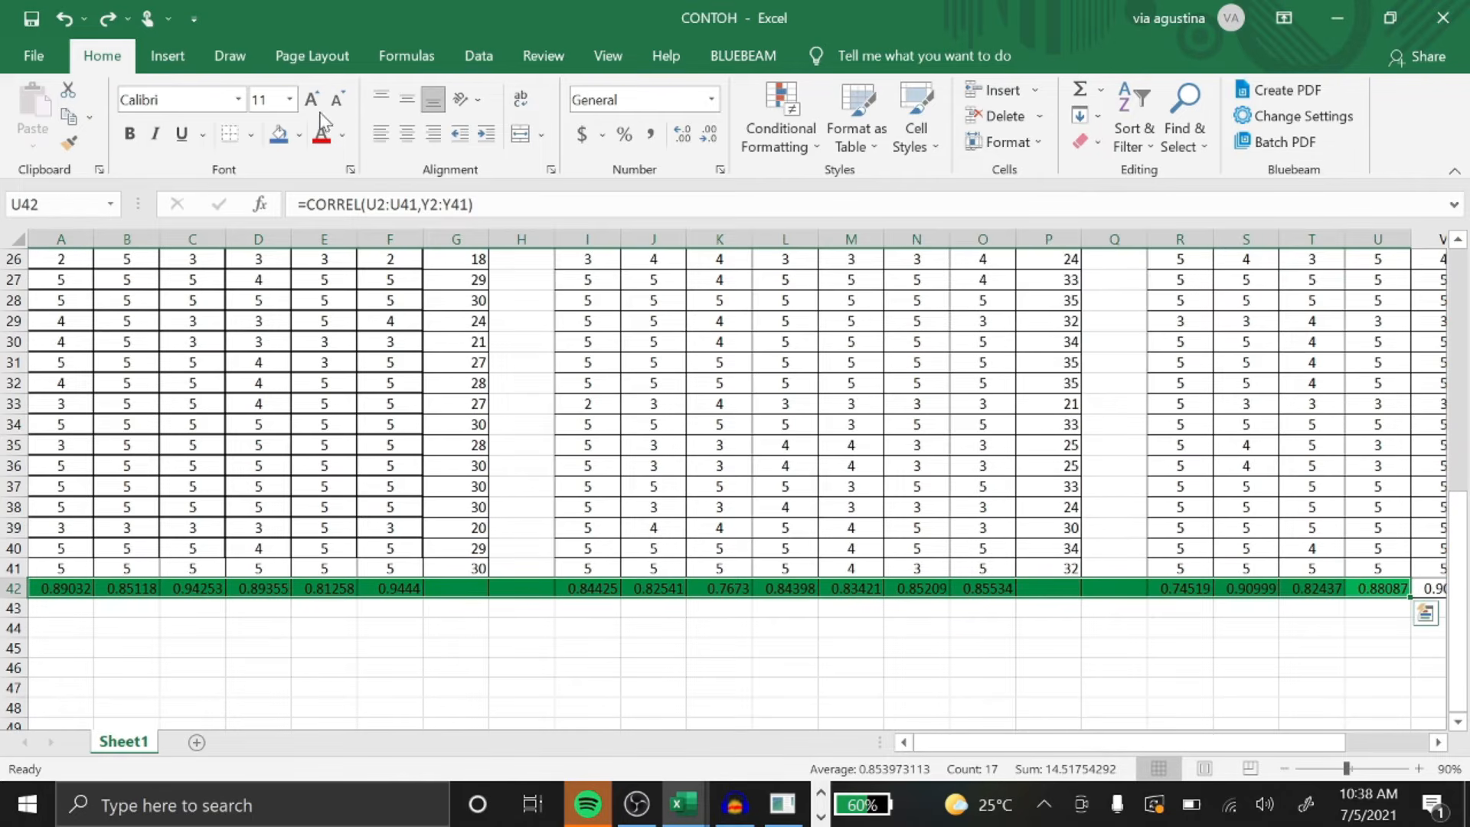
left_click(298, 135)
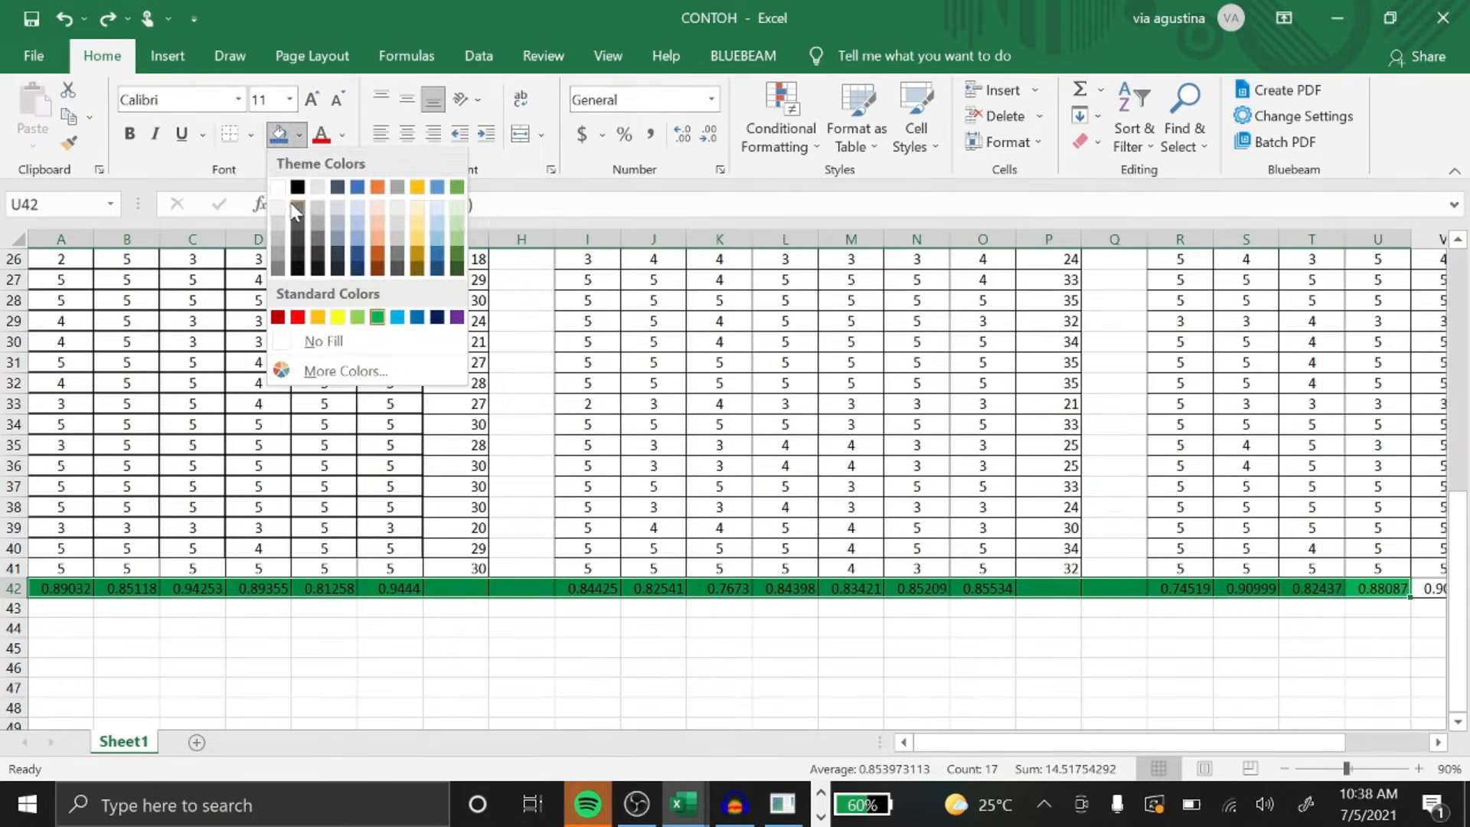
left_click(277, 187)
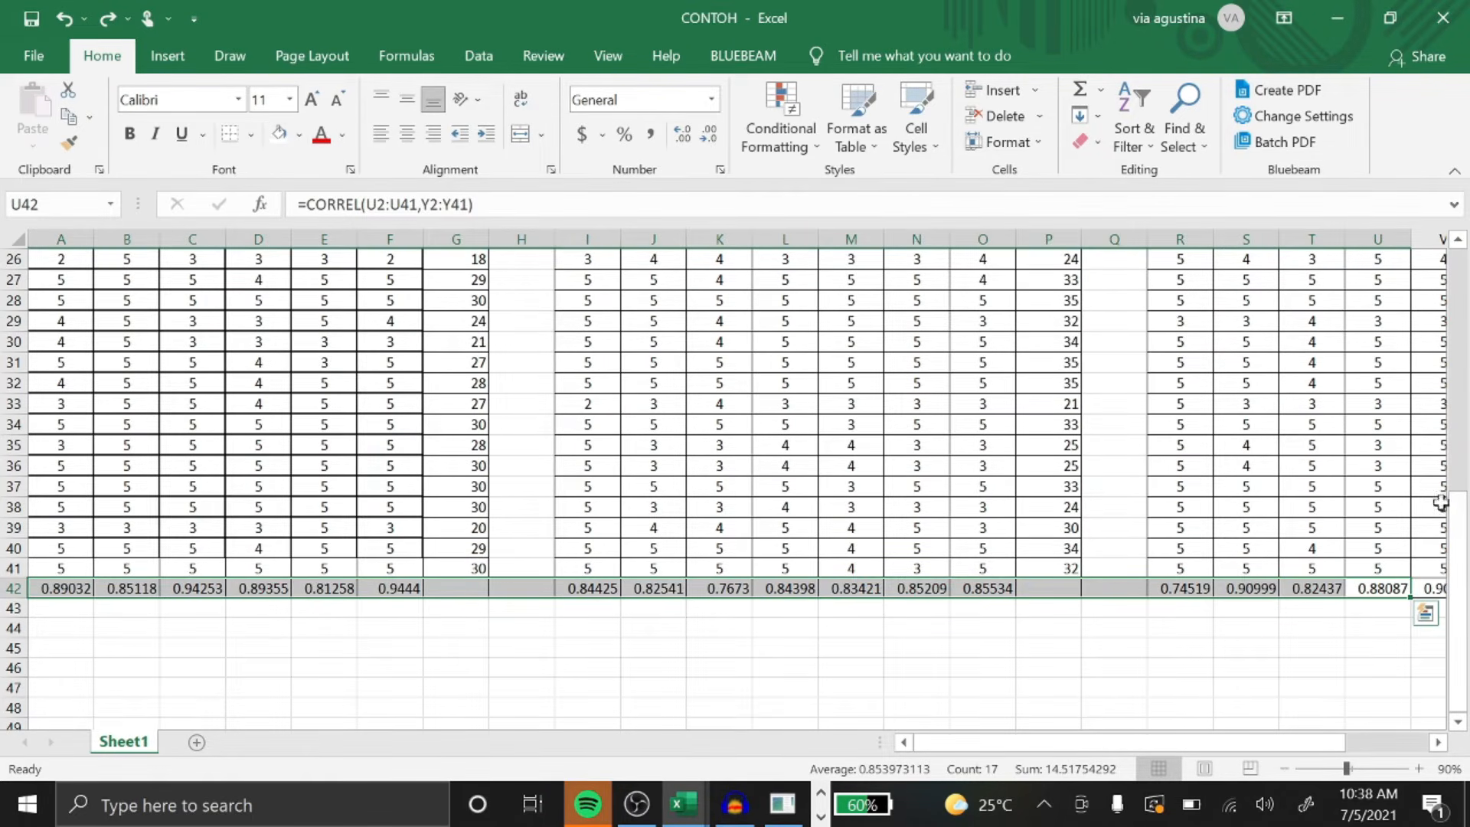
Fill the green and blue cells in the range A2 to O6 with white, and save the workbook.
left_click_drag(1458, 528, 1458, 273)
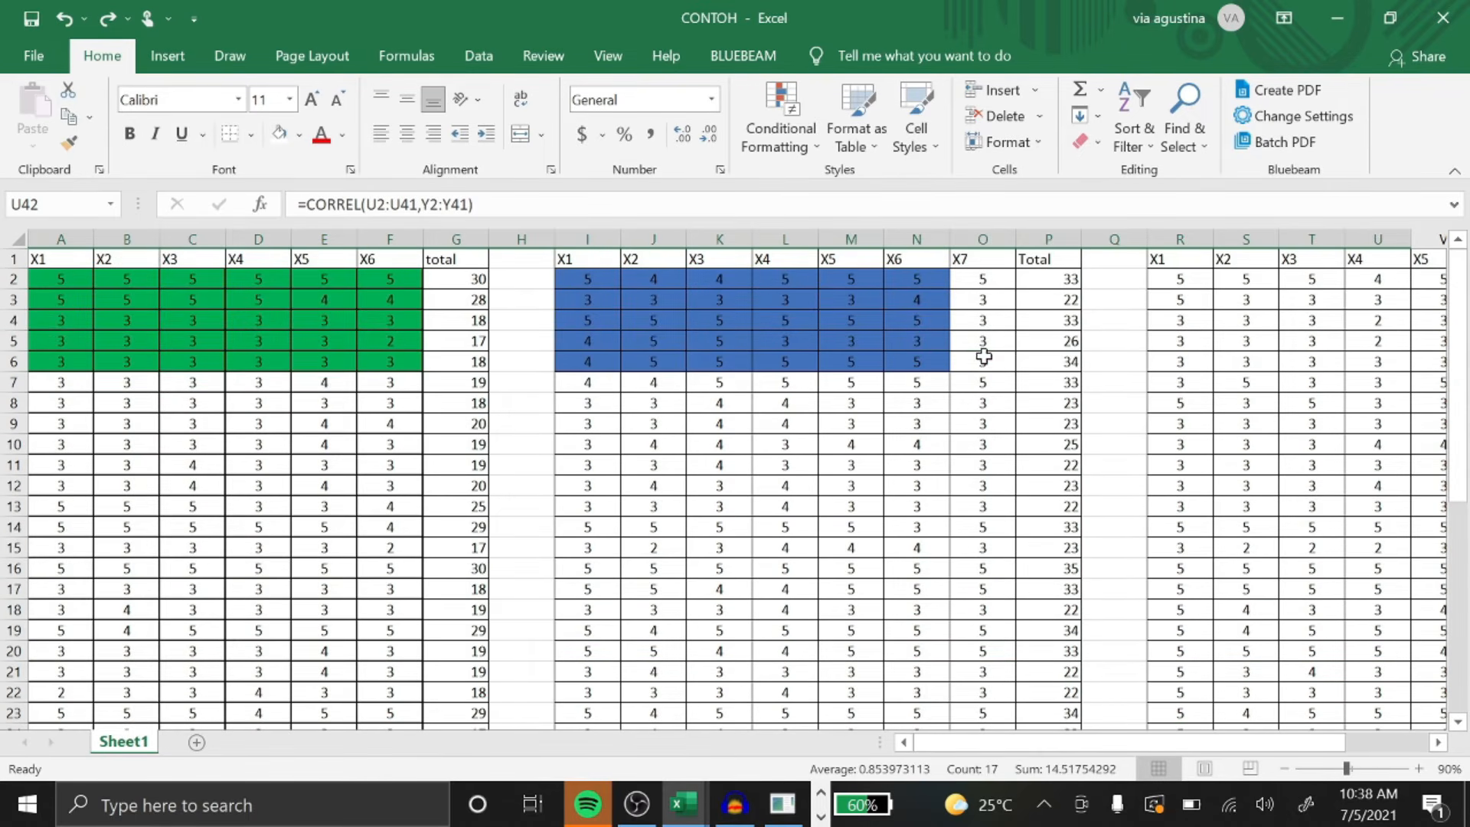
left_click_drag(984, 356, 9, 277)
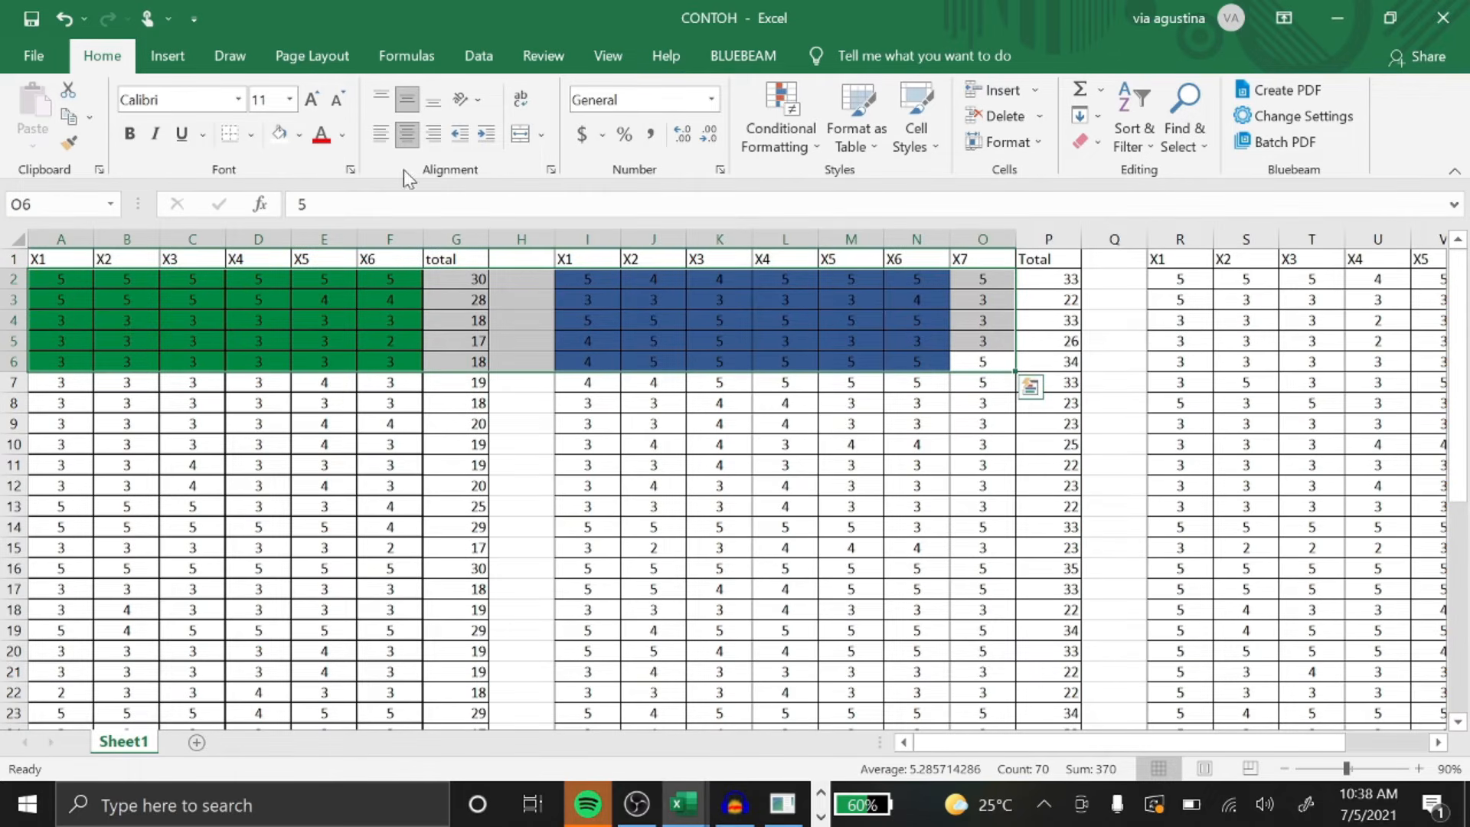
left_click(279, 136)
left_click(664, 526)
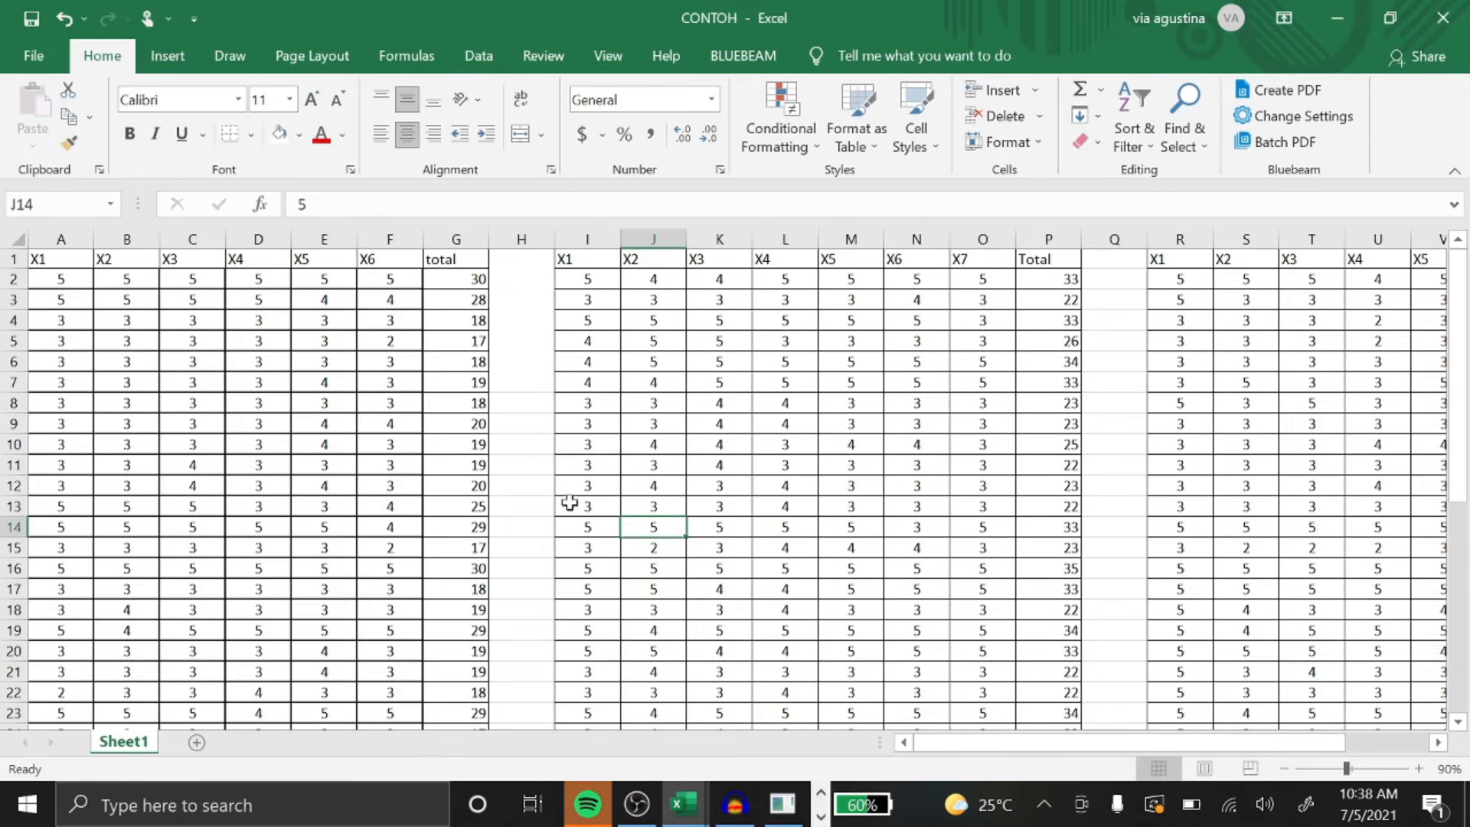
left_click(542, 498)
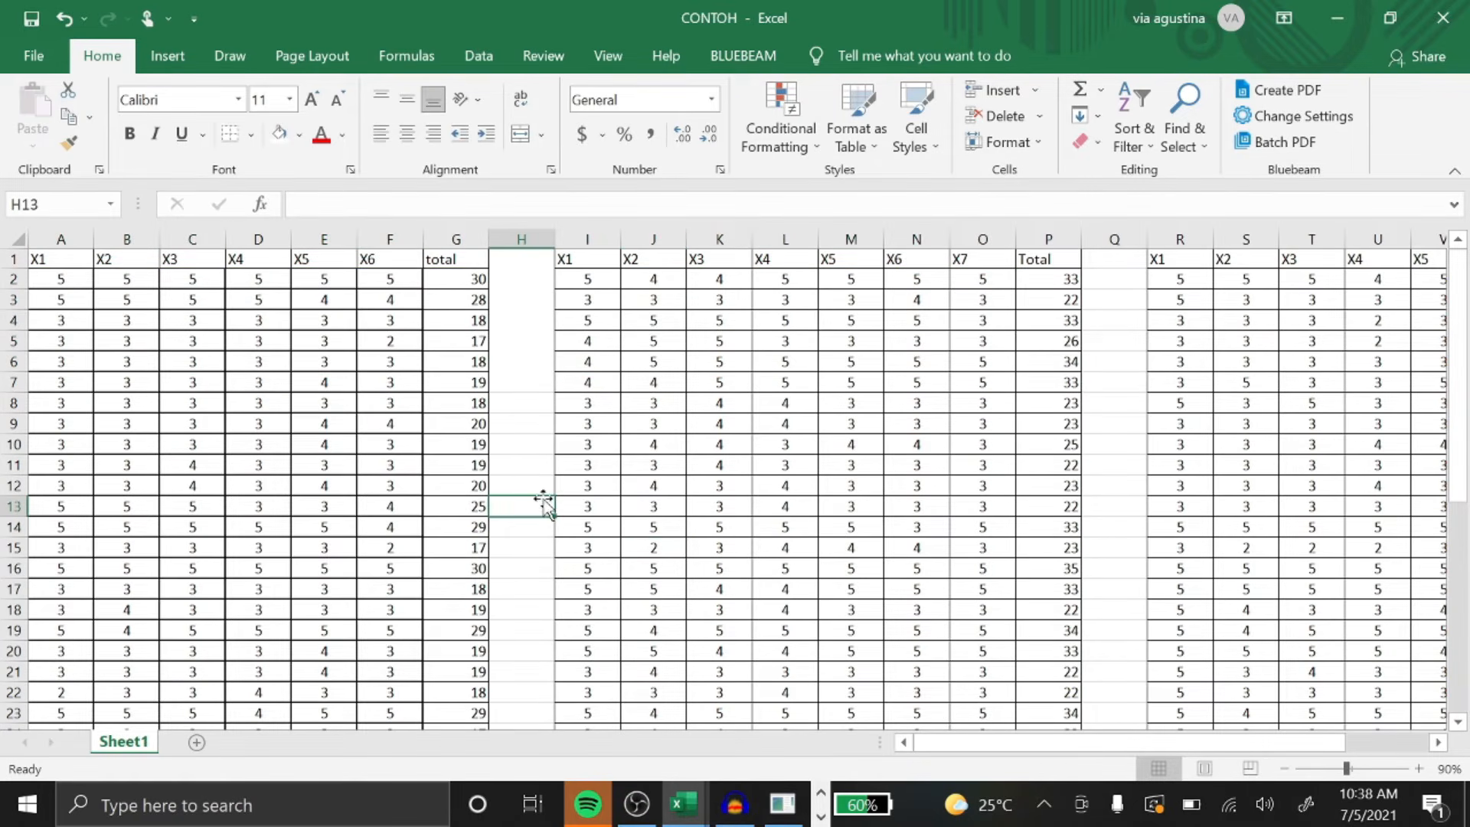
left_click(21, 23)
left_click(519, 366)
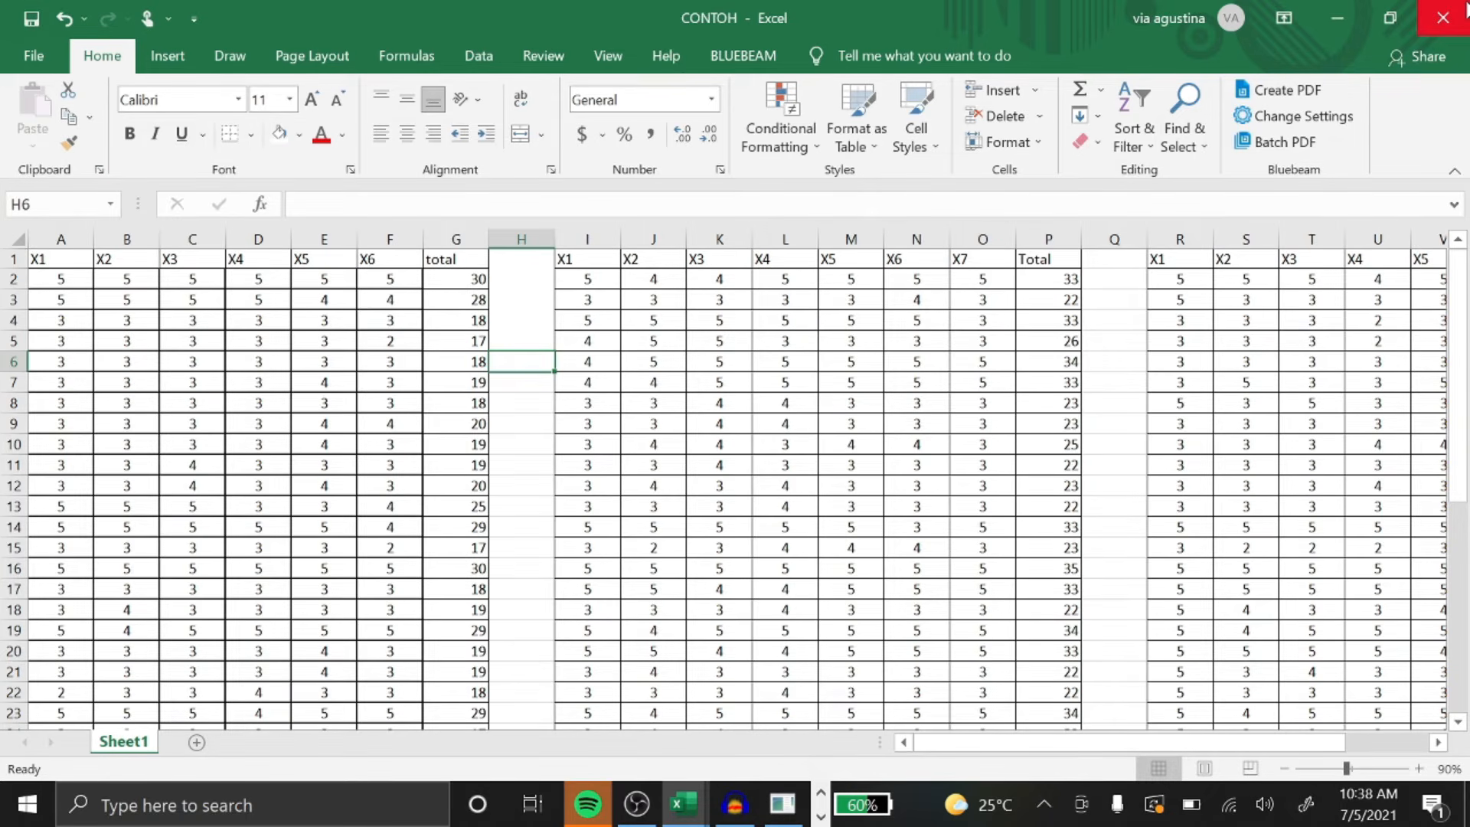
Switch to SmartPLS and create a new project named data2.
left_click(781, 803)
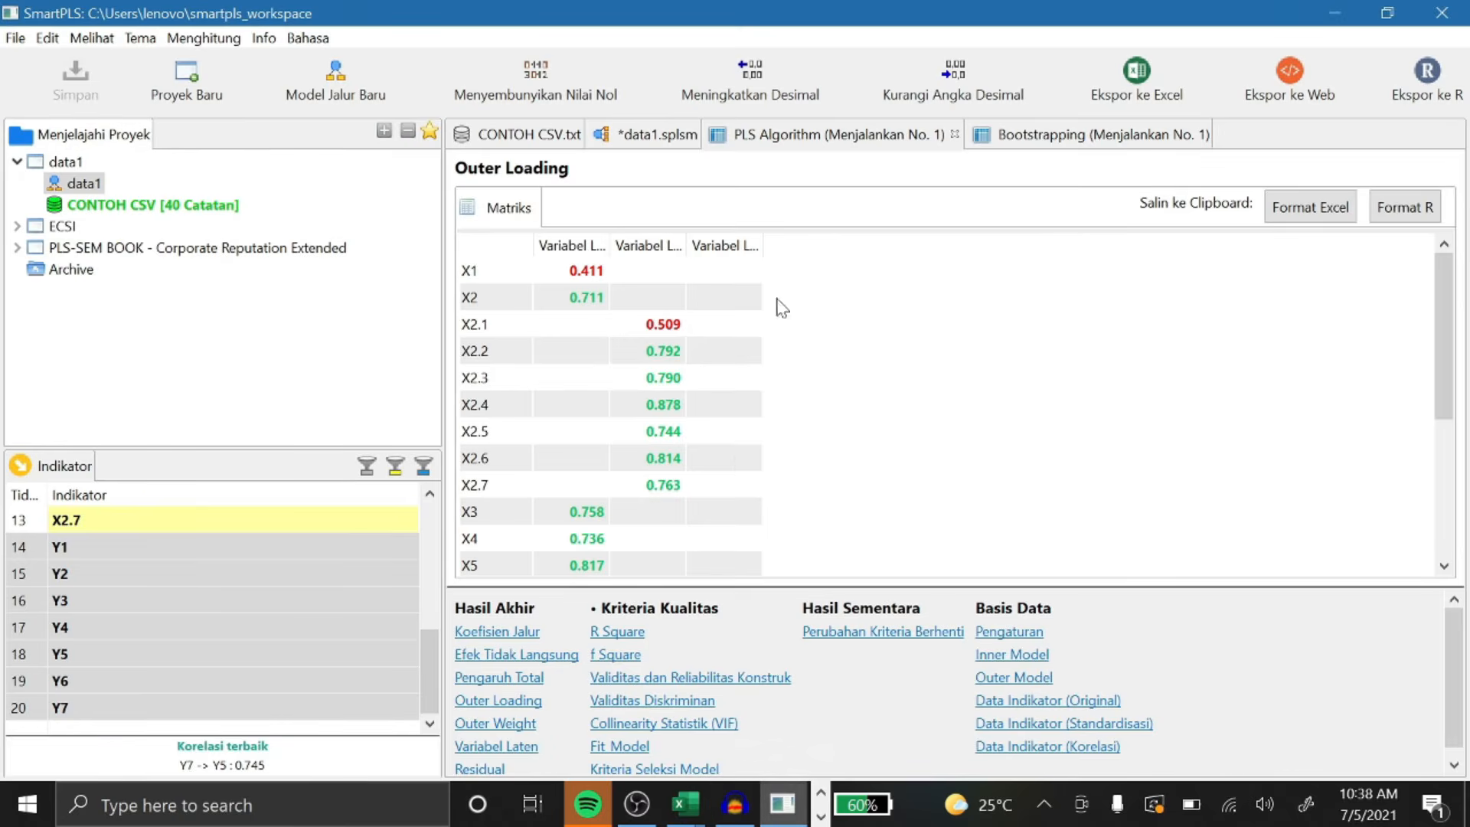
left_click(185, 82)
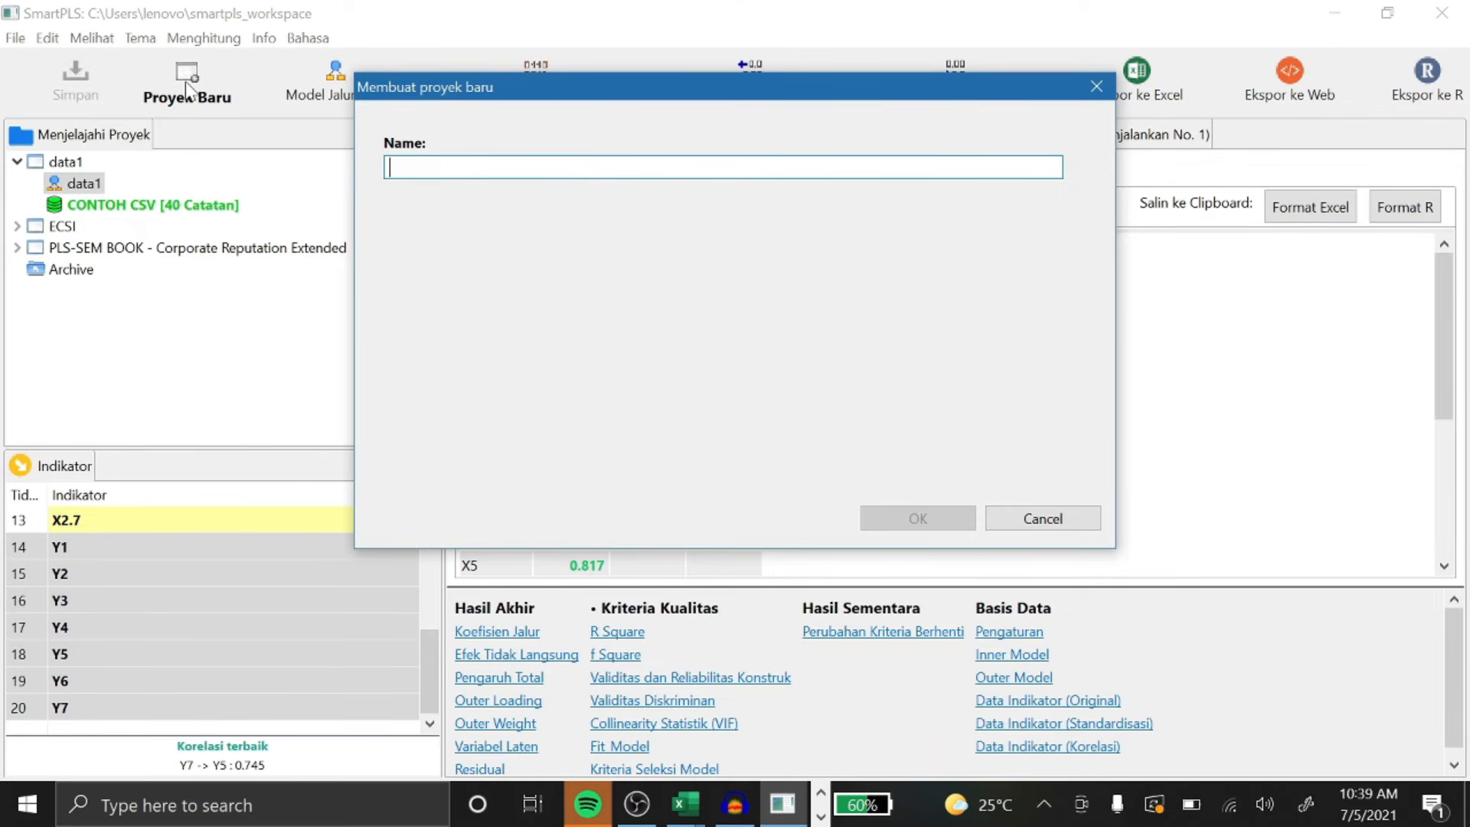
type("da")
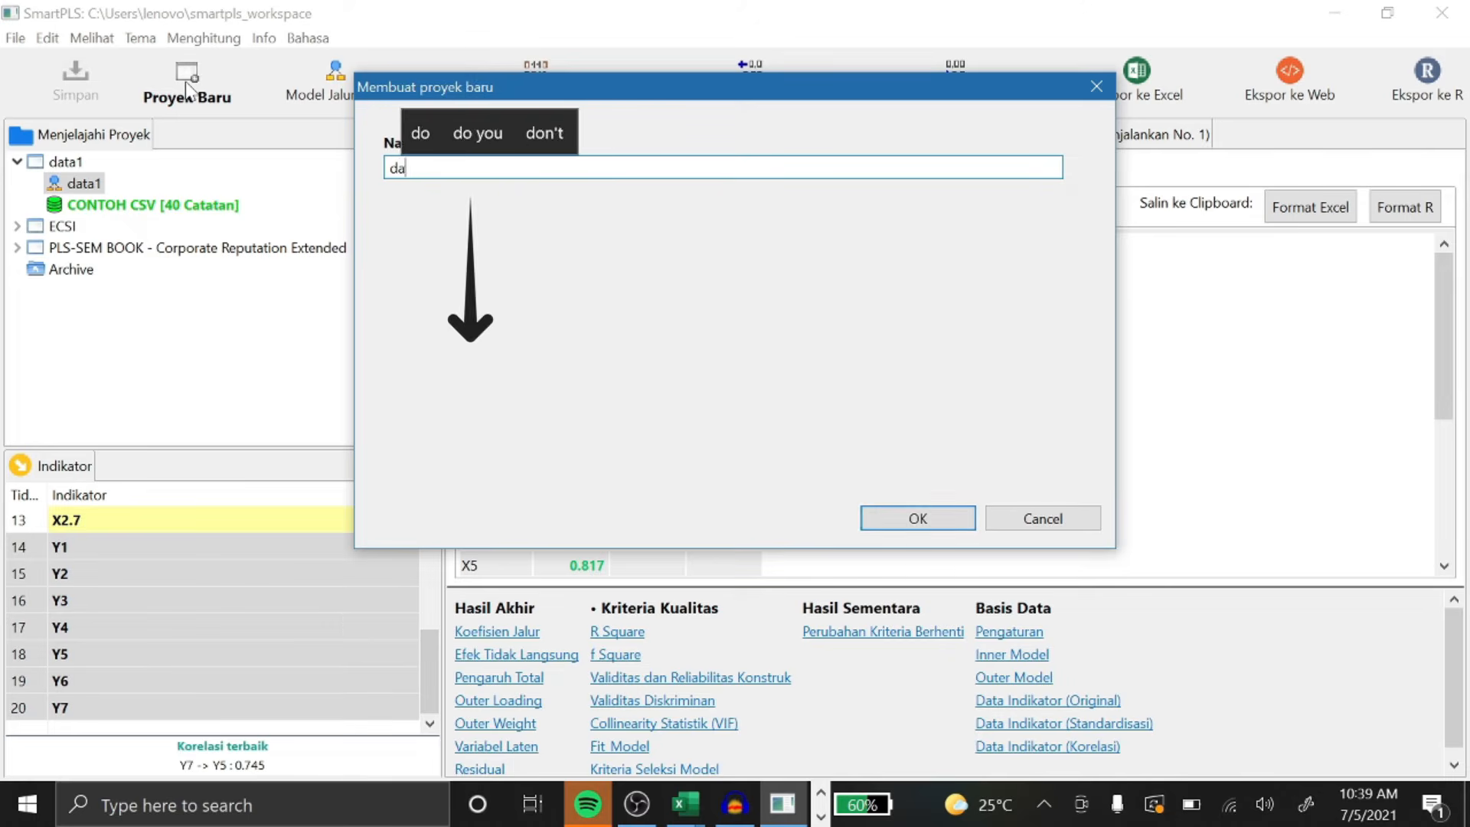
type("ta2")
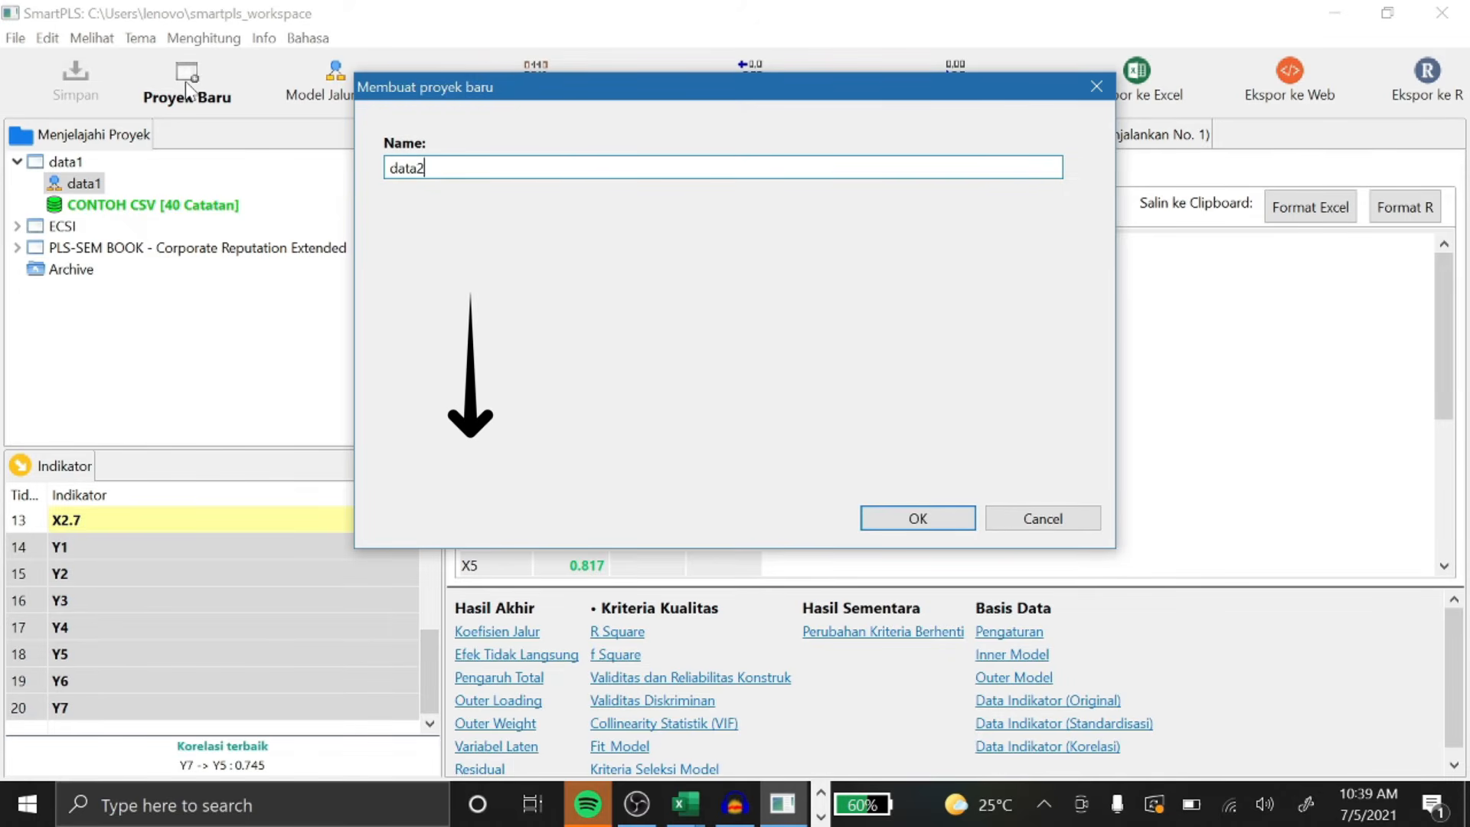
key("Return")
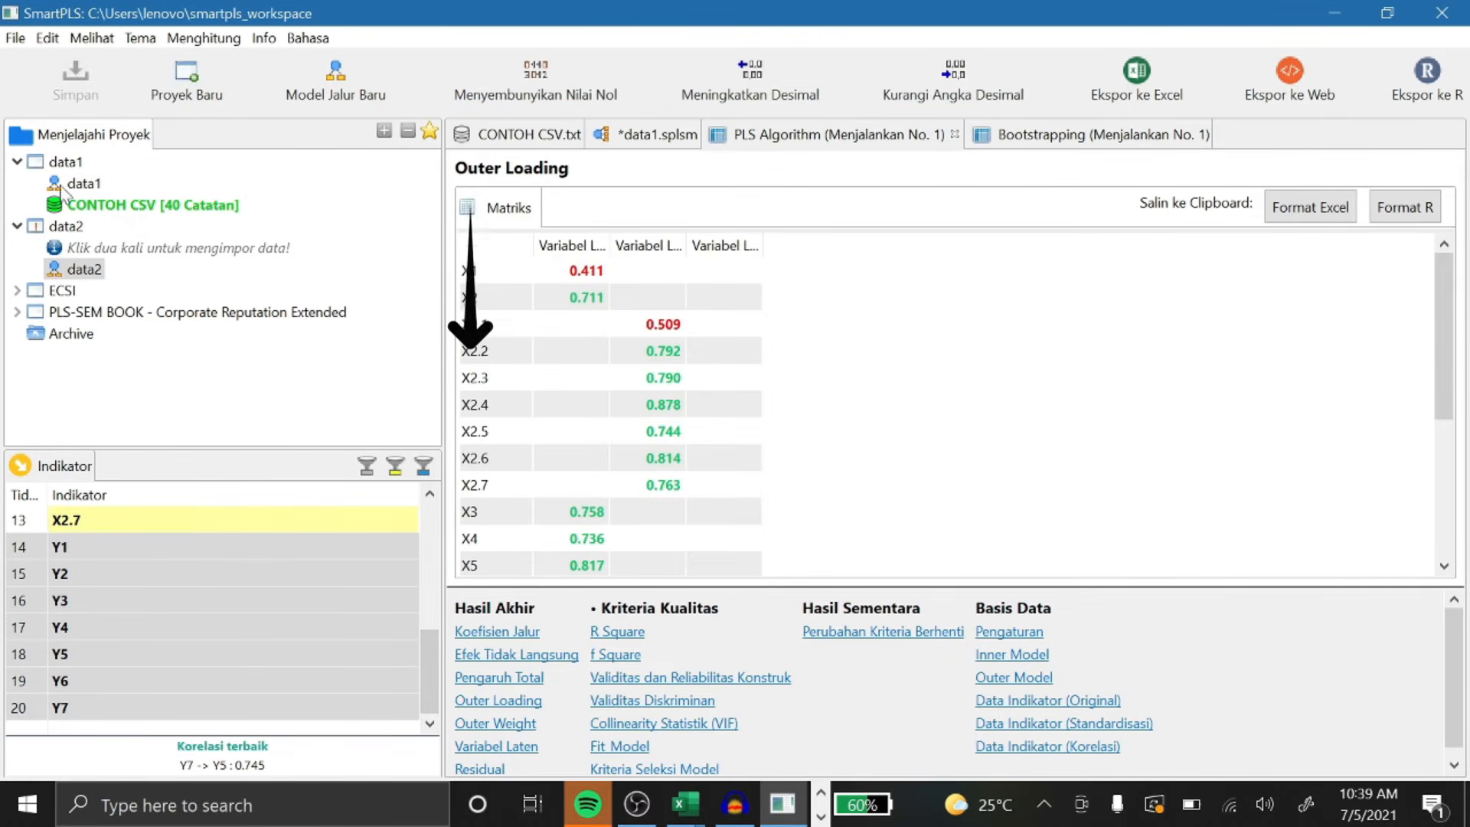
Import the CONTOH CSV file from the SMRTPLS folder into the data2 project, keeping its suggested name.
left_click(114, 249)
double_click(115, 251)
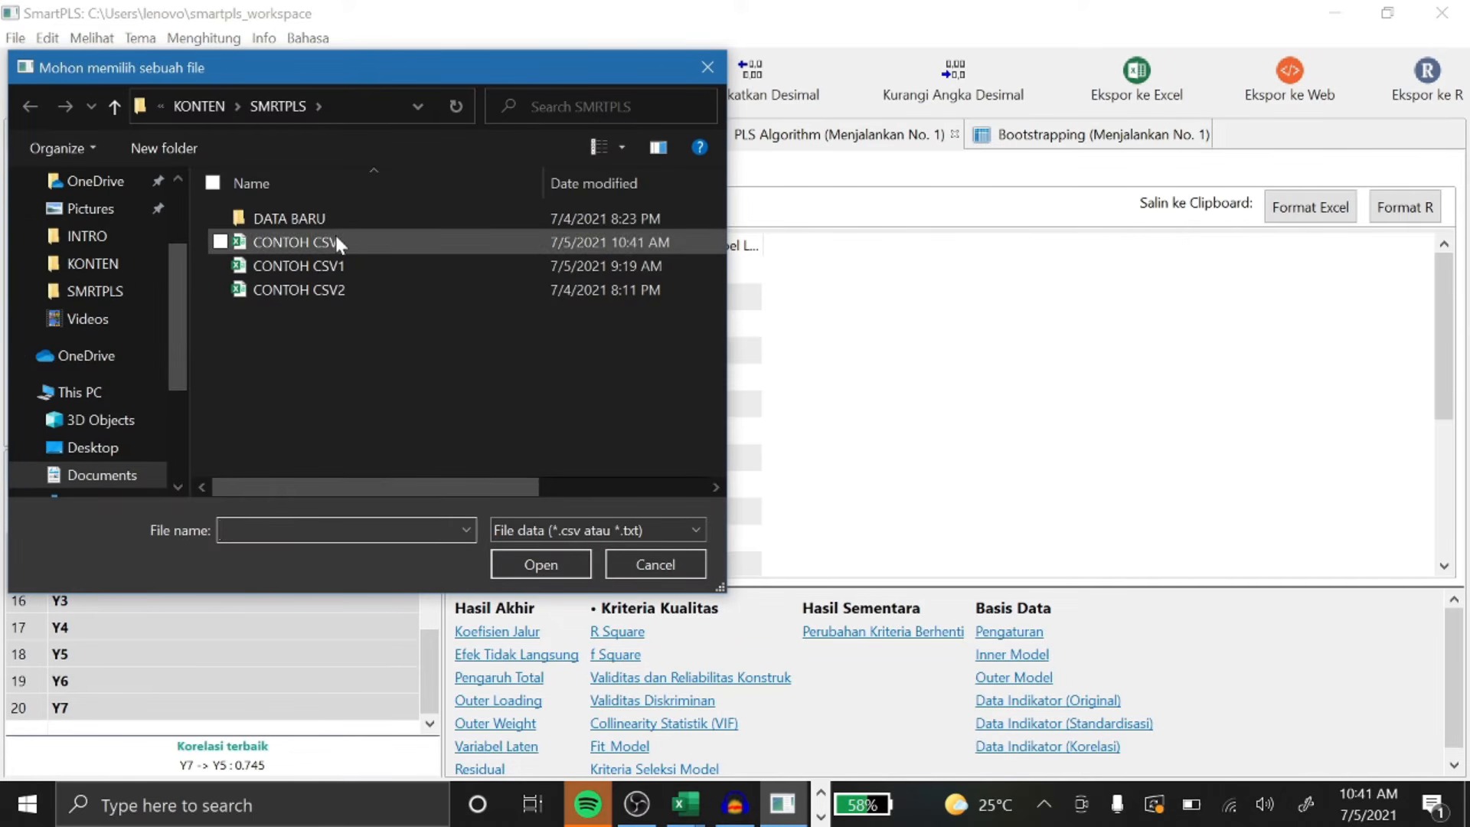
left_click(337, 242)
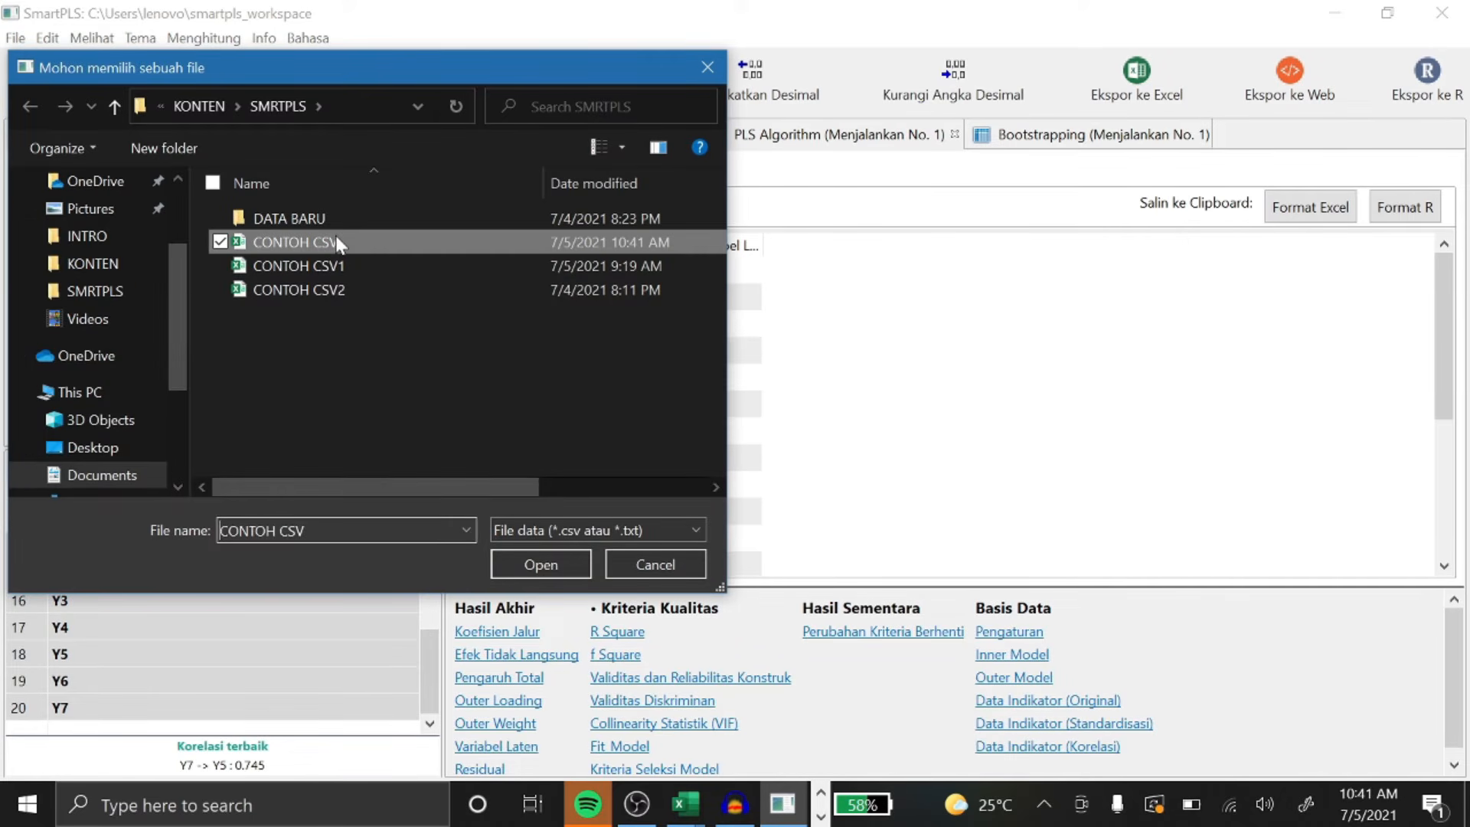
left_click(543, 559)
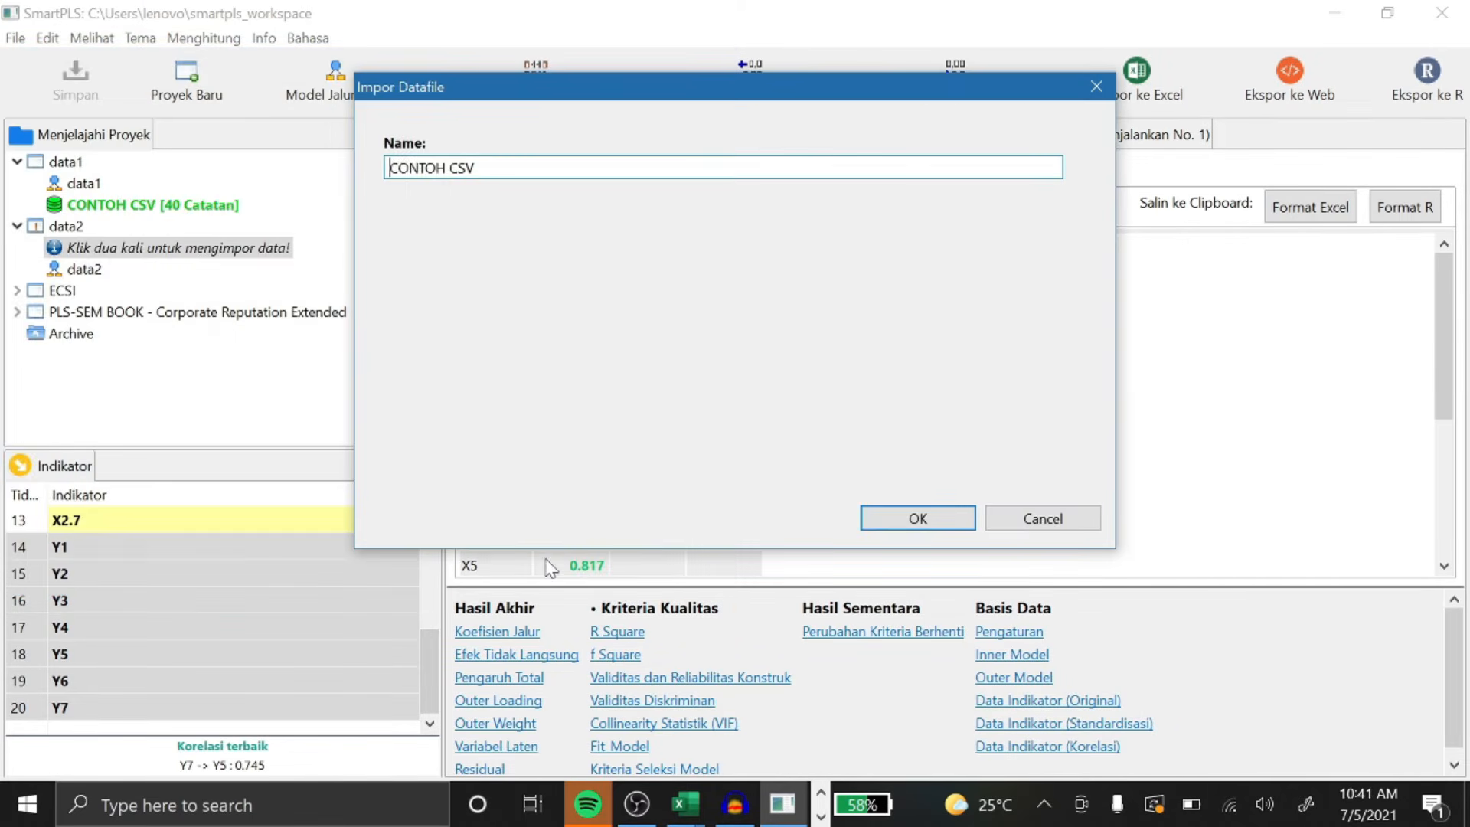
left_click(941, 516)
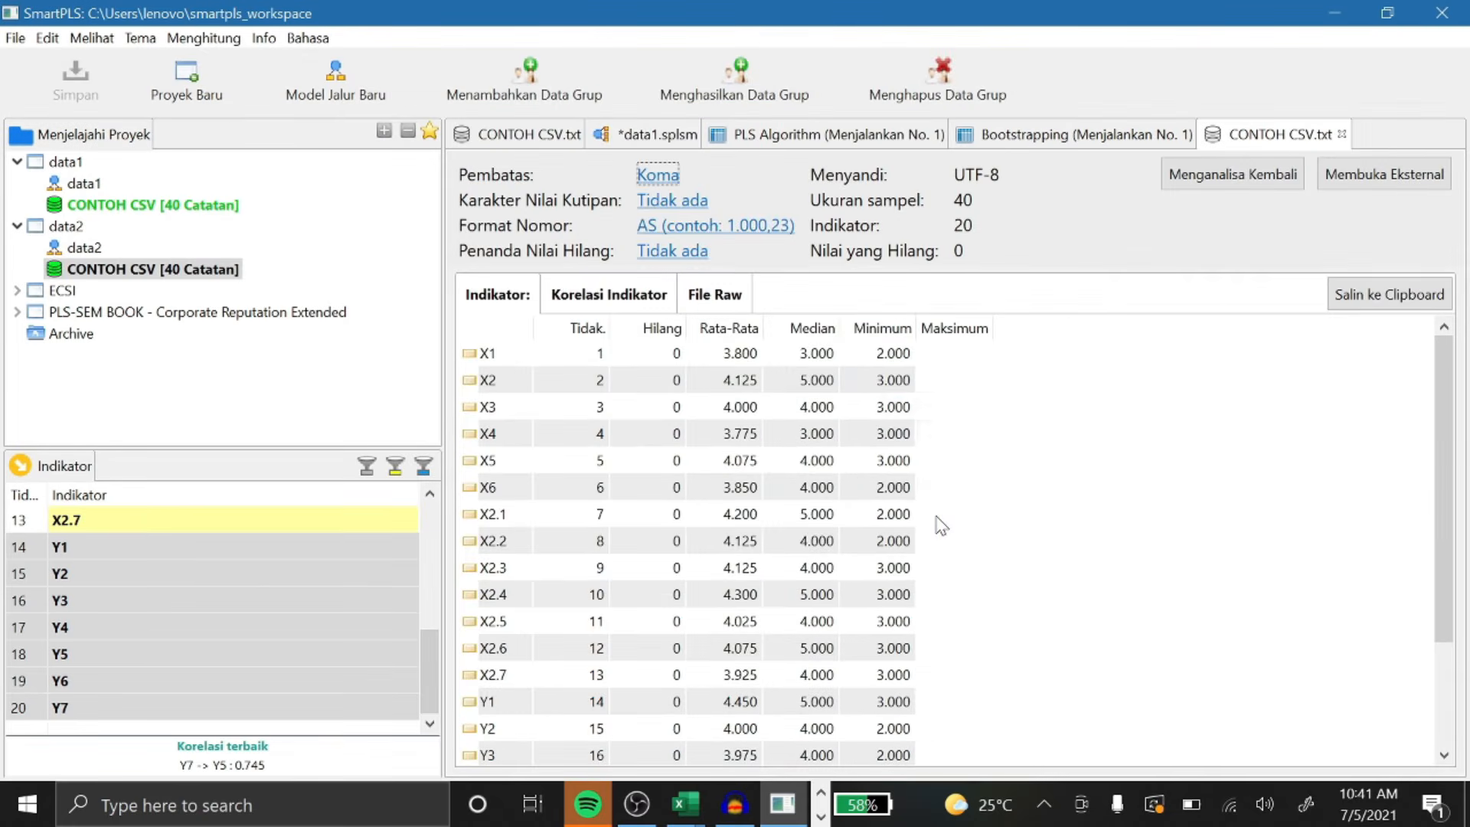
Open the data2 path model and place indicators X1 to X6 on the canvas as the first latent variable.
double_click(83, 247)
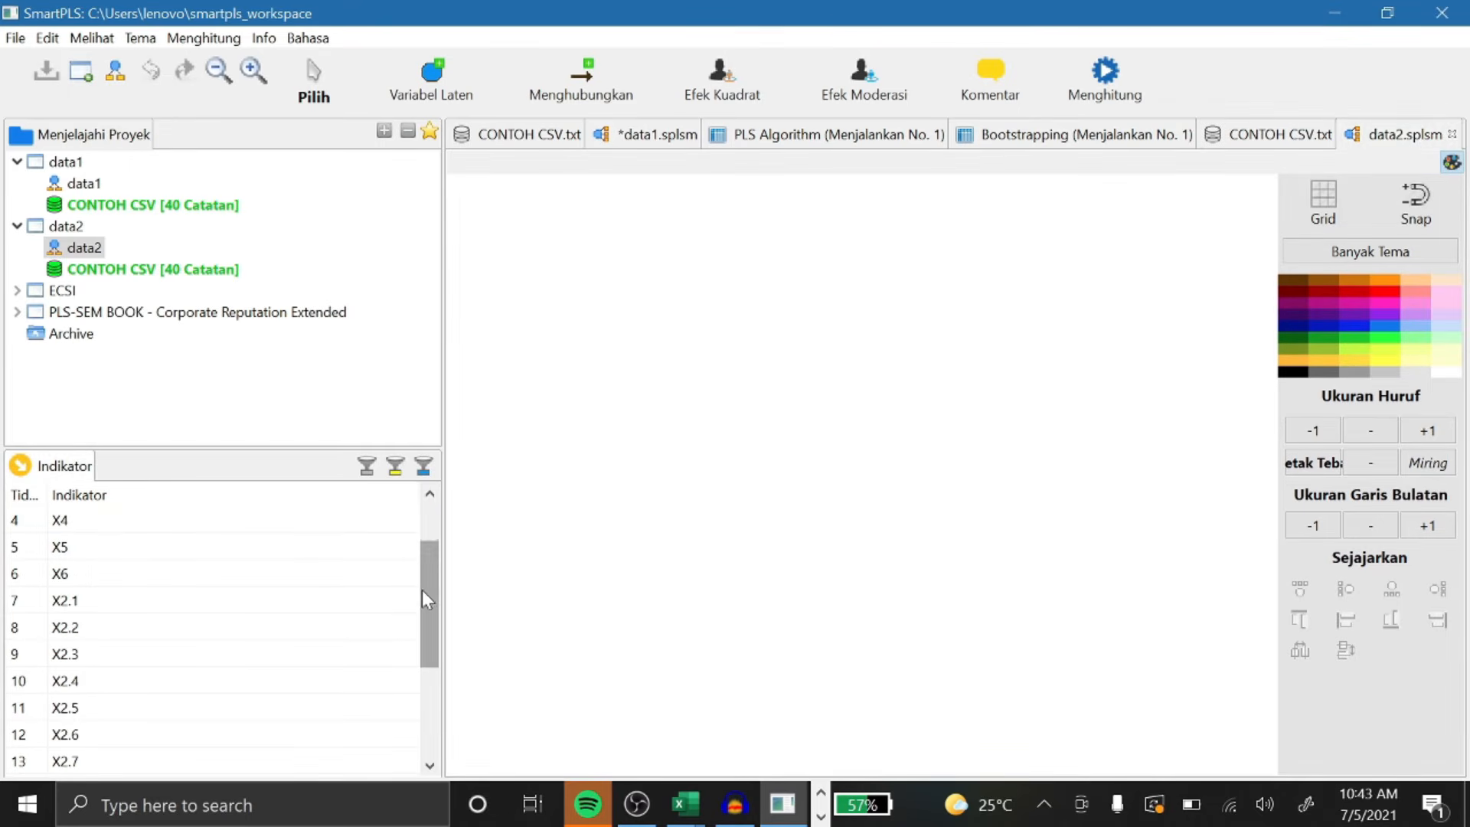
left_click_drag(427, 599, 427, 559)
left_click(161, 520)
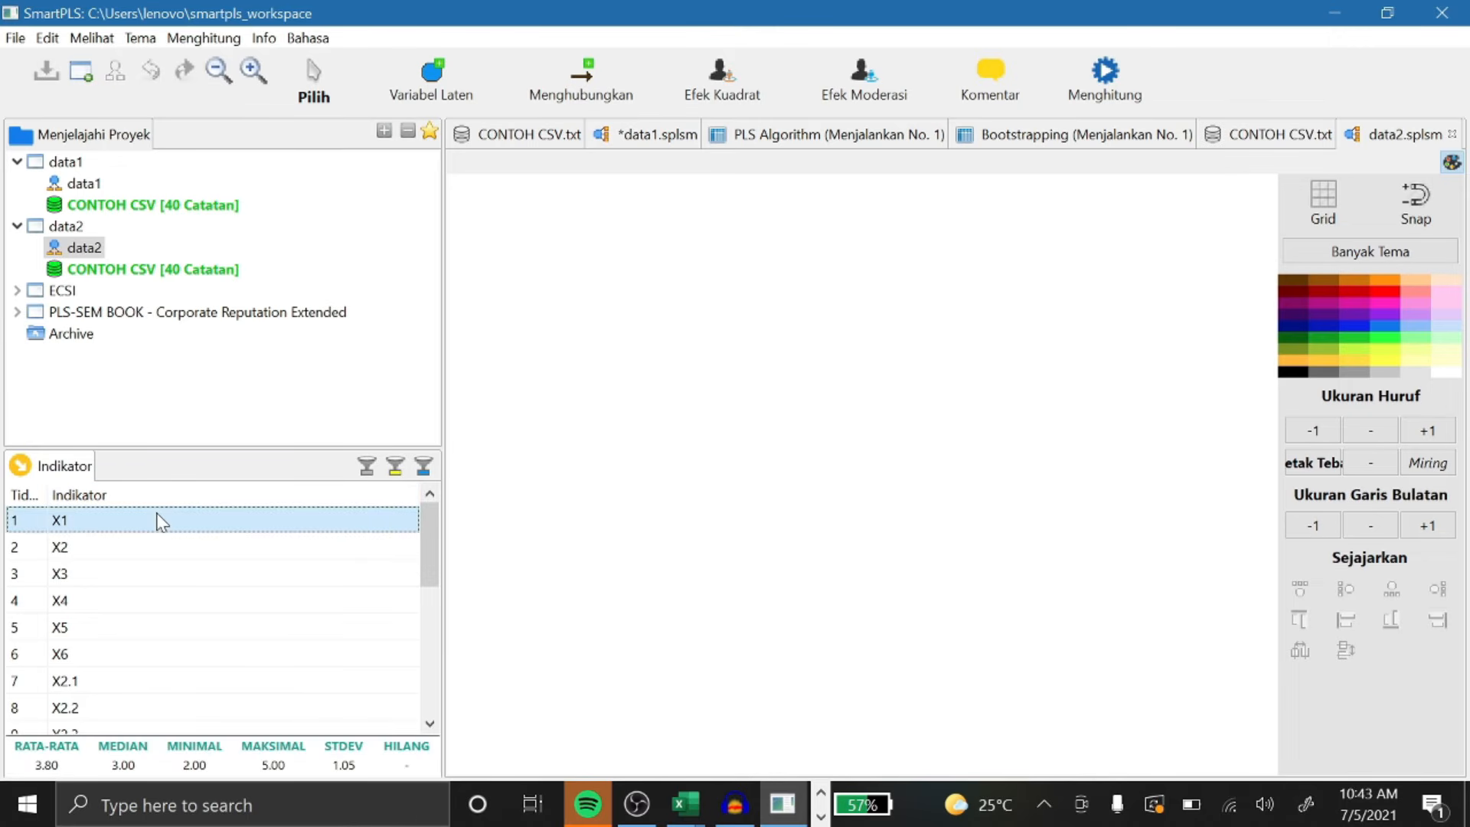
key("shift+Down")
key("shift+Down")
key("shift+Down")
key("shift+Down")
key("shift+Down")
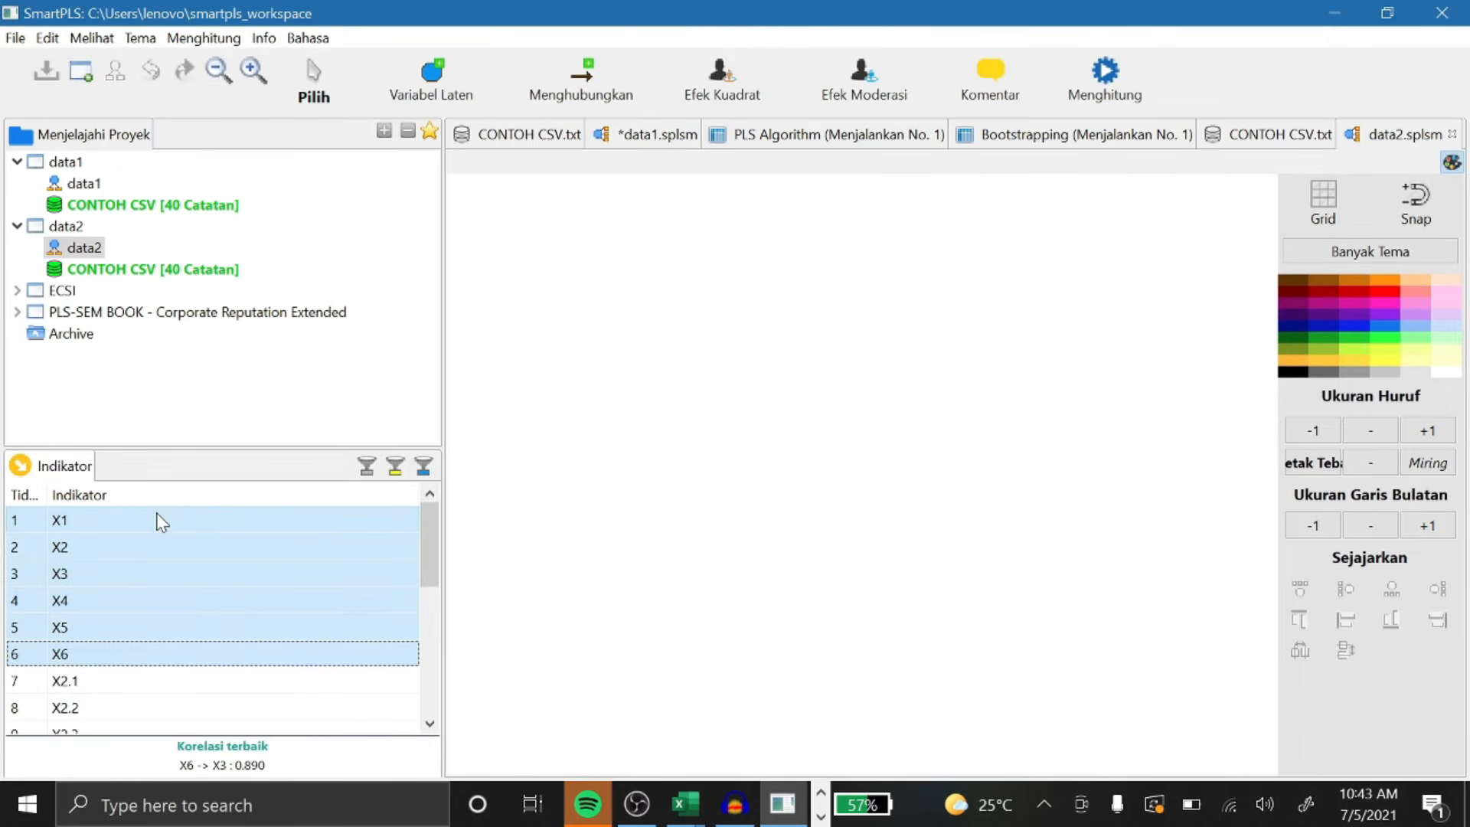
left_click_drag(105, 553, 617, 296)
Place indicators X2.1 to X2.7 as a second latent variable below the first one.
left_click(259, 689)
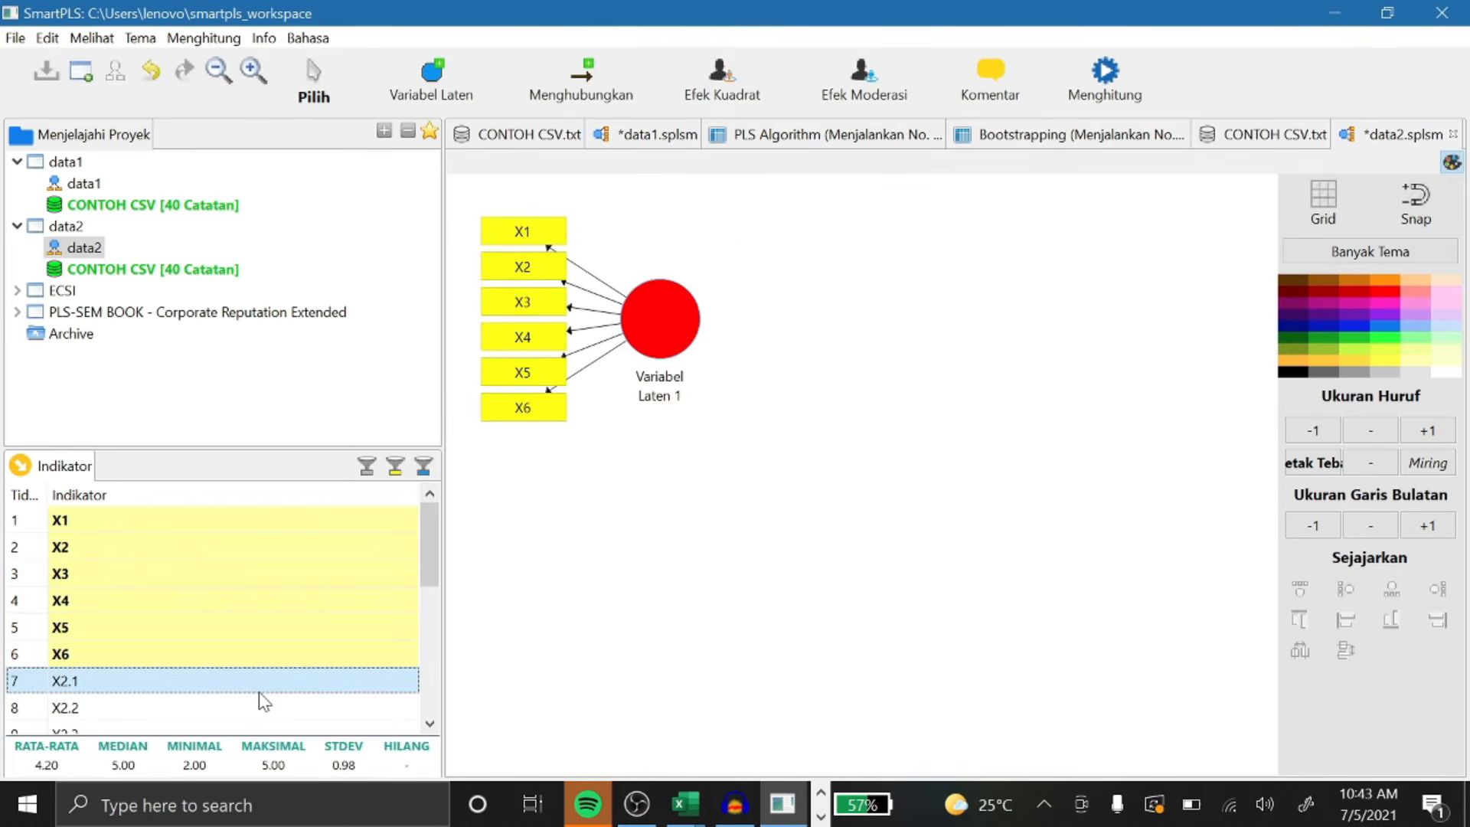
key("shift+Down")
key("shift+Down")
key("shift+Down")
key("shift+Down")
key("shift+Down")
key("shift+Down")
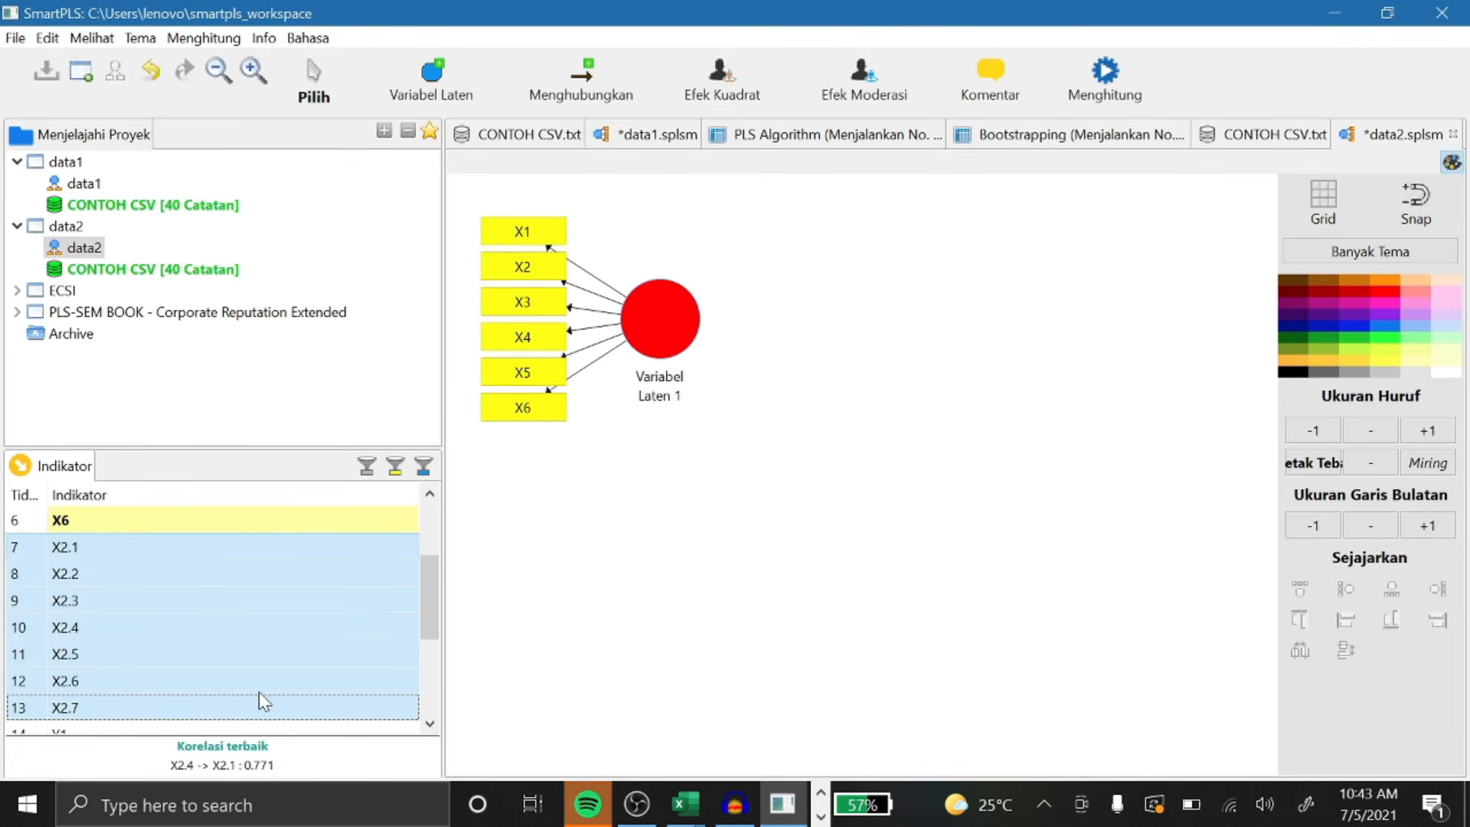
left_click_drag(105, 600, 600, 539)
Place indicators Y1 to Y7 as a third latent variable to the right of the other two.
scroll(429, 603, "down", 3)
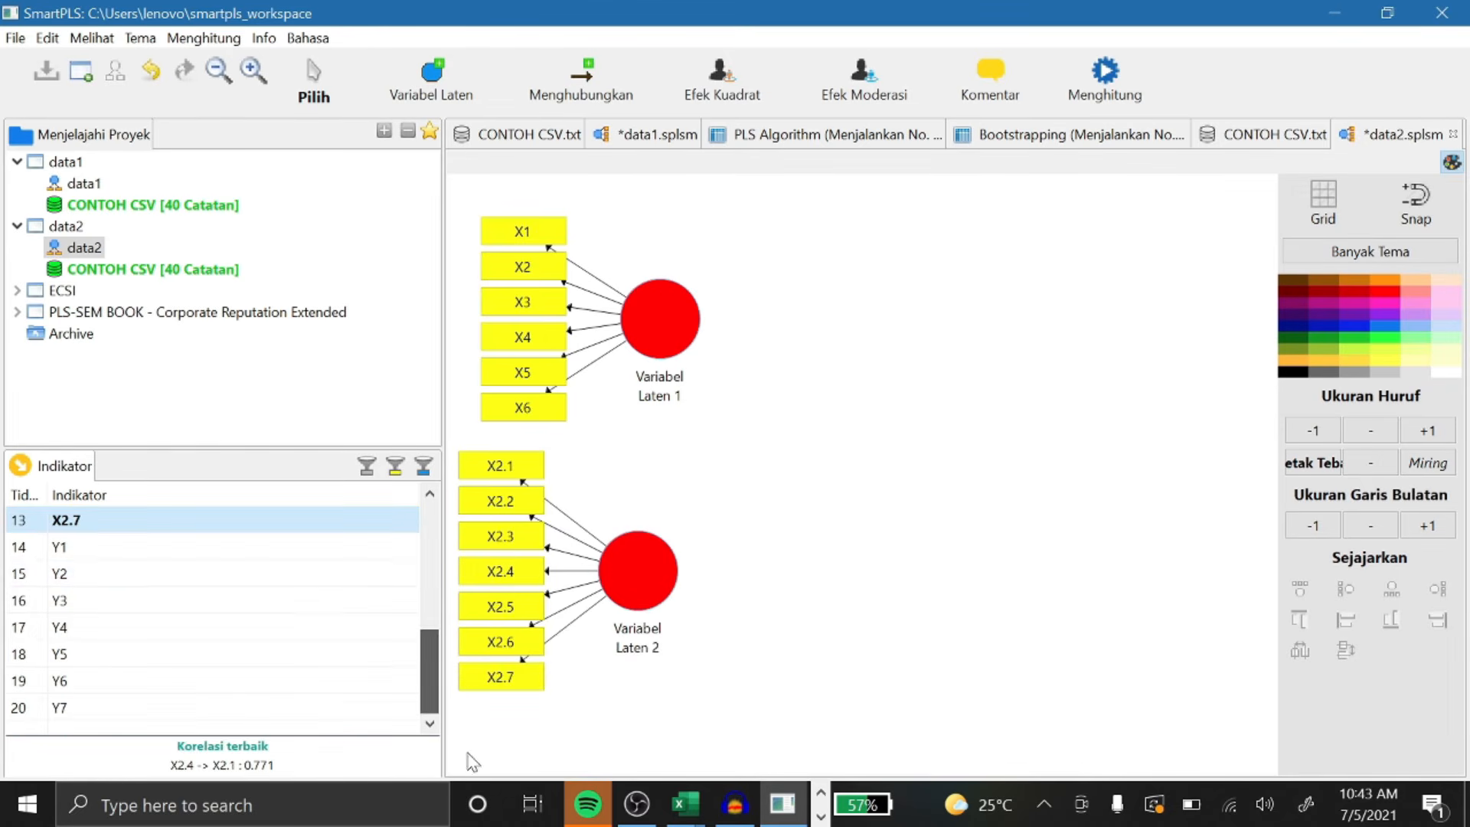
left_click(315, 552)
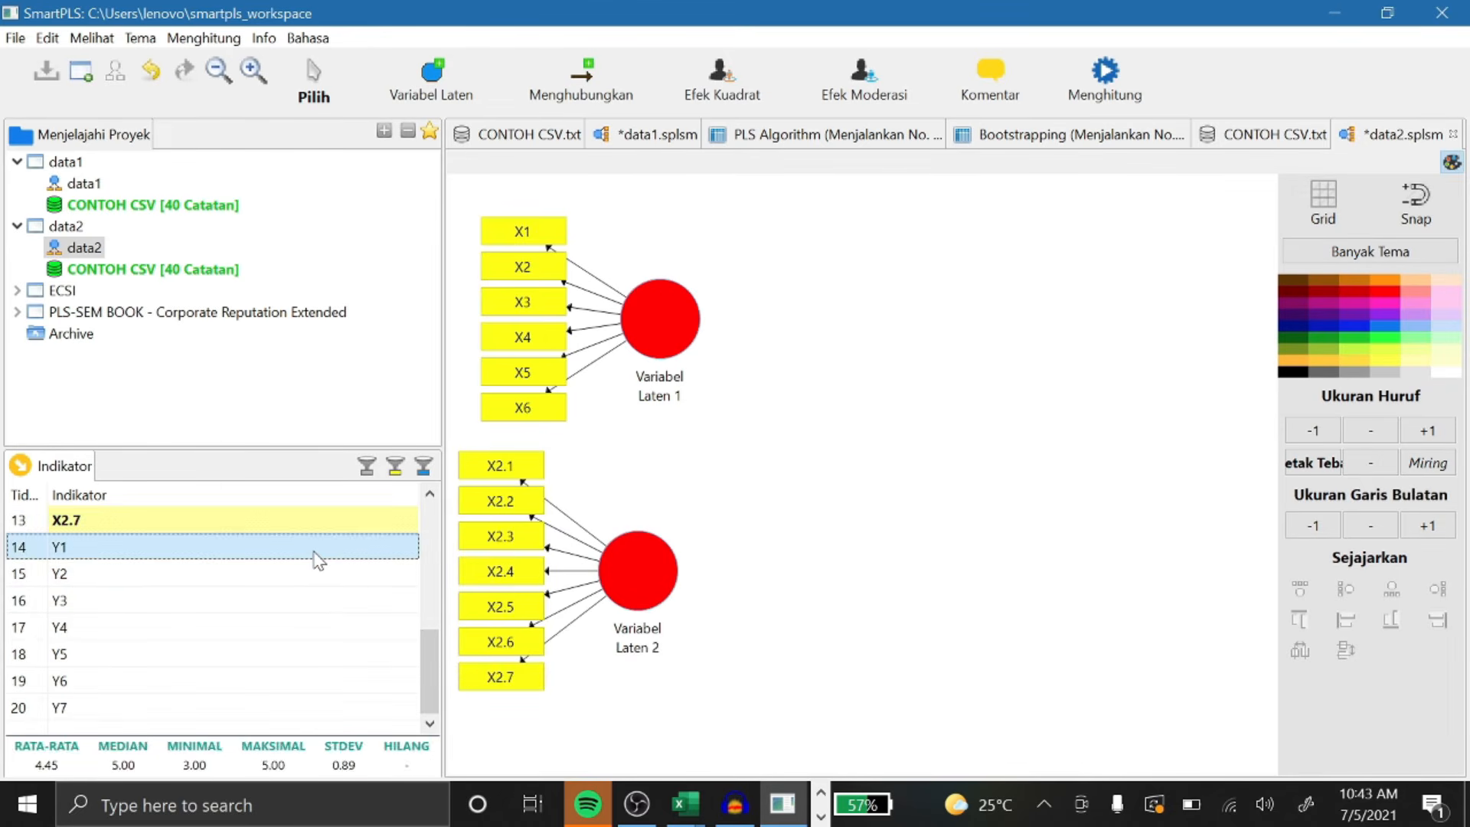
key("shift+Down")
key("shift+Down")
key("shift+Down")
key("shift+Down")
key("shift+Down")
key("shift+Down")
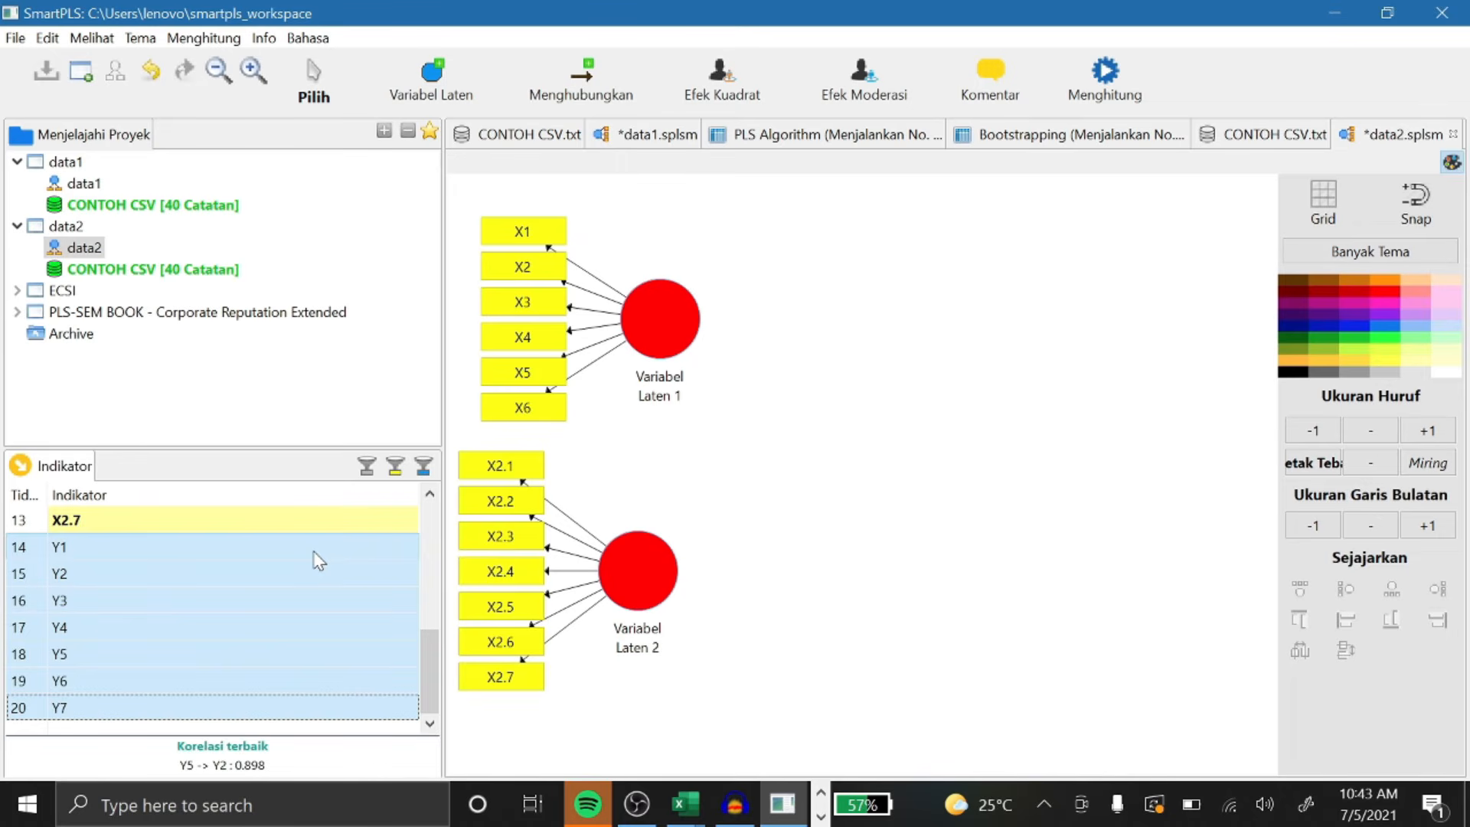
left_click_drag(191, 571, 1061, 370)
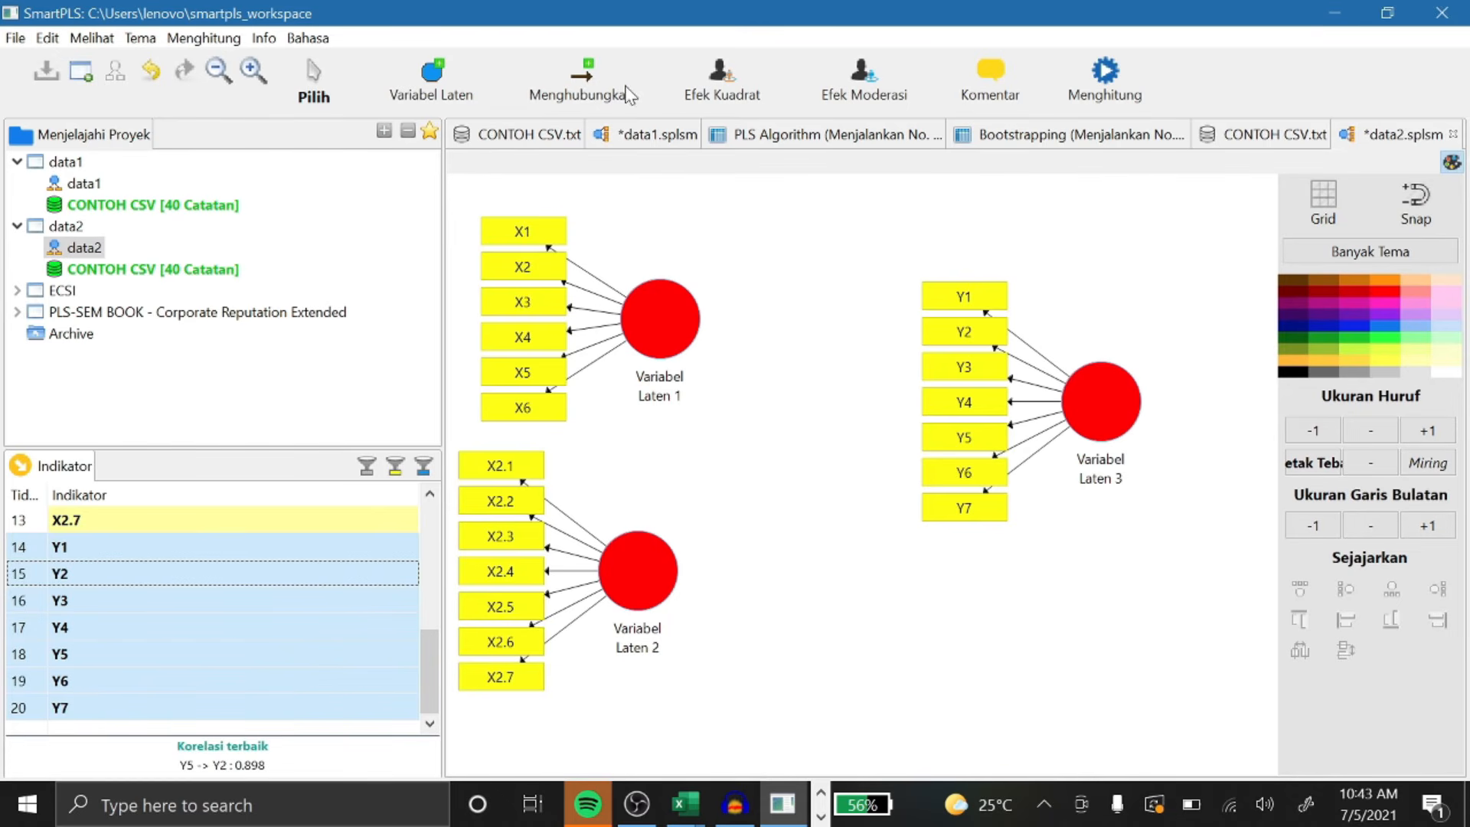
Connect Variabel Laten 1 and Variabel Laten 2 each to Variabel Laten 3 with structural paths in the data2 model.
left_click(581, 84)
left_click_drag(674, 337, 1115, 393)
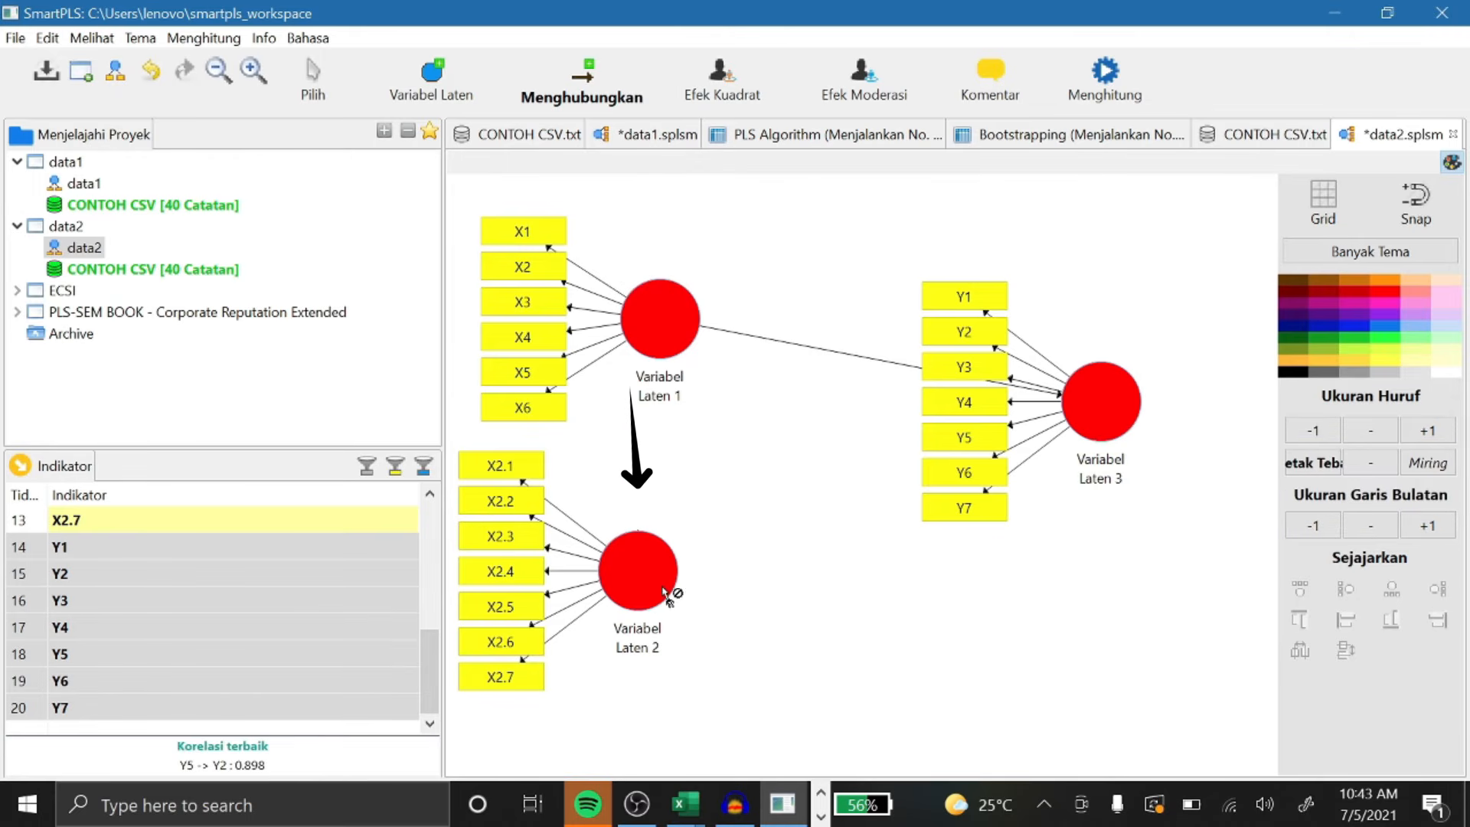
mouse_move(669, 597)
left_mouse_down()
mouse_move(936, 445)
mouse_move(1115, 429)
left_mouse_up()
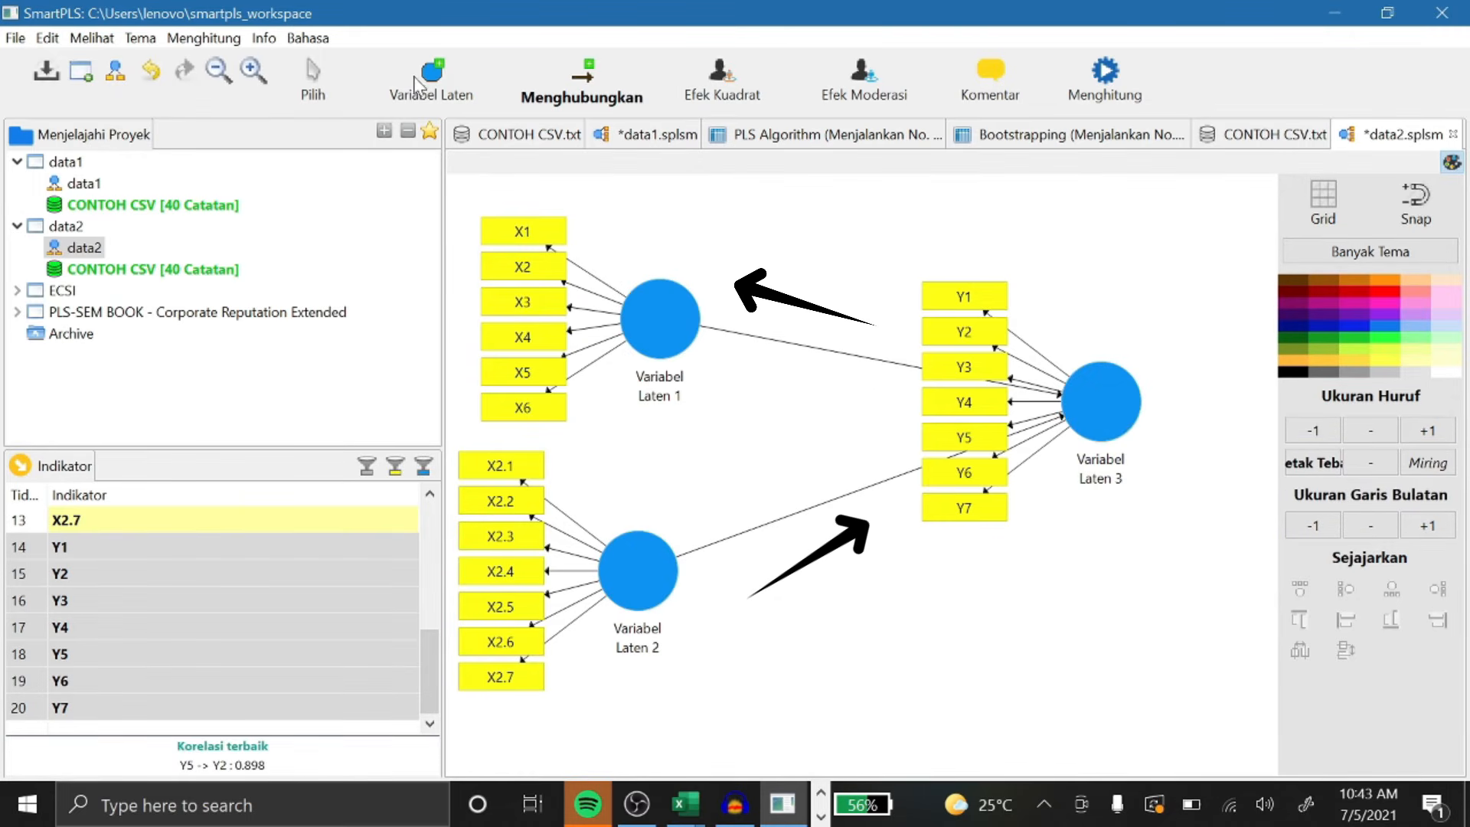
left_click(311, 75)
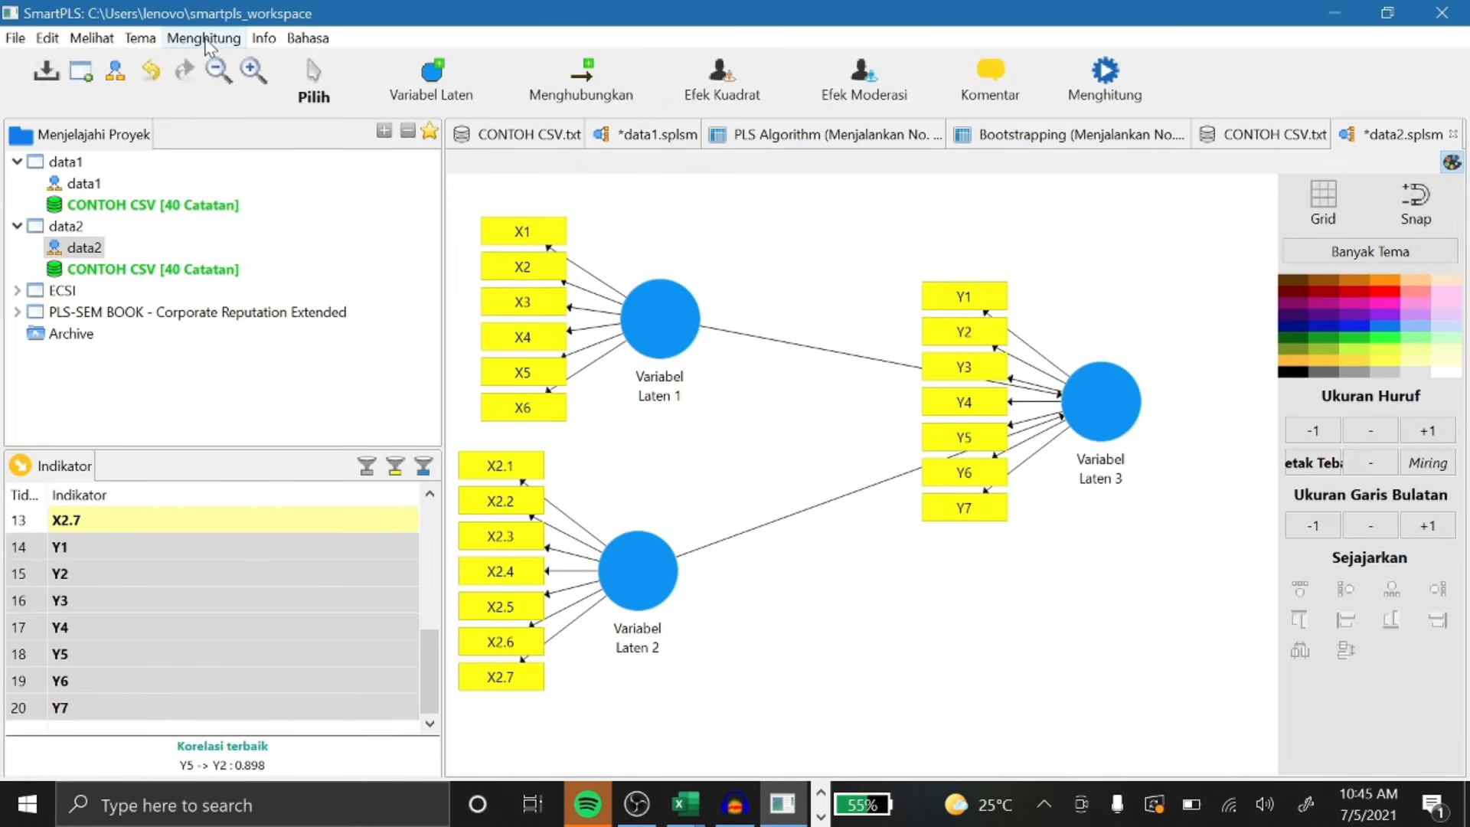
Run the PLS Algorithm on the data2 model with path weighting, 300 maximum iterations and stop criterion 7.
left_click(204, 37)
left_click(243, 68)
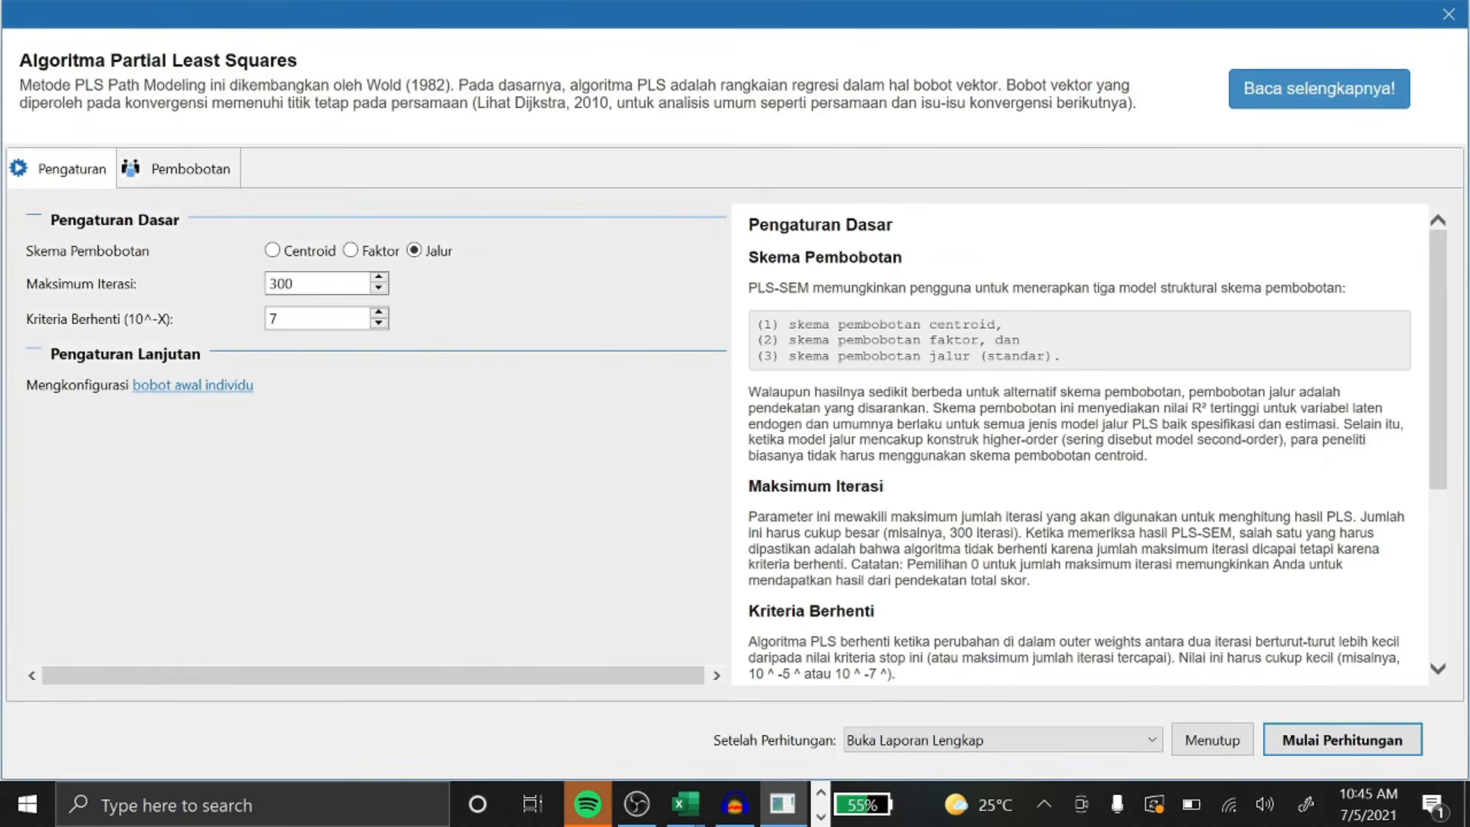
key("Return")
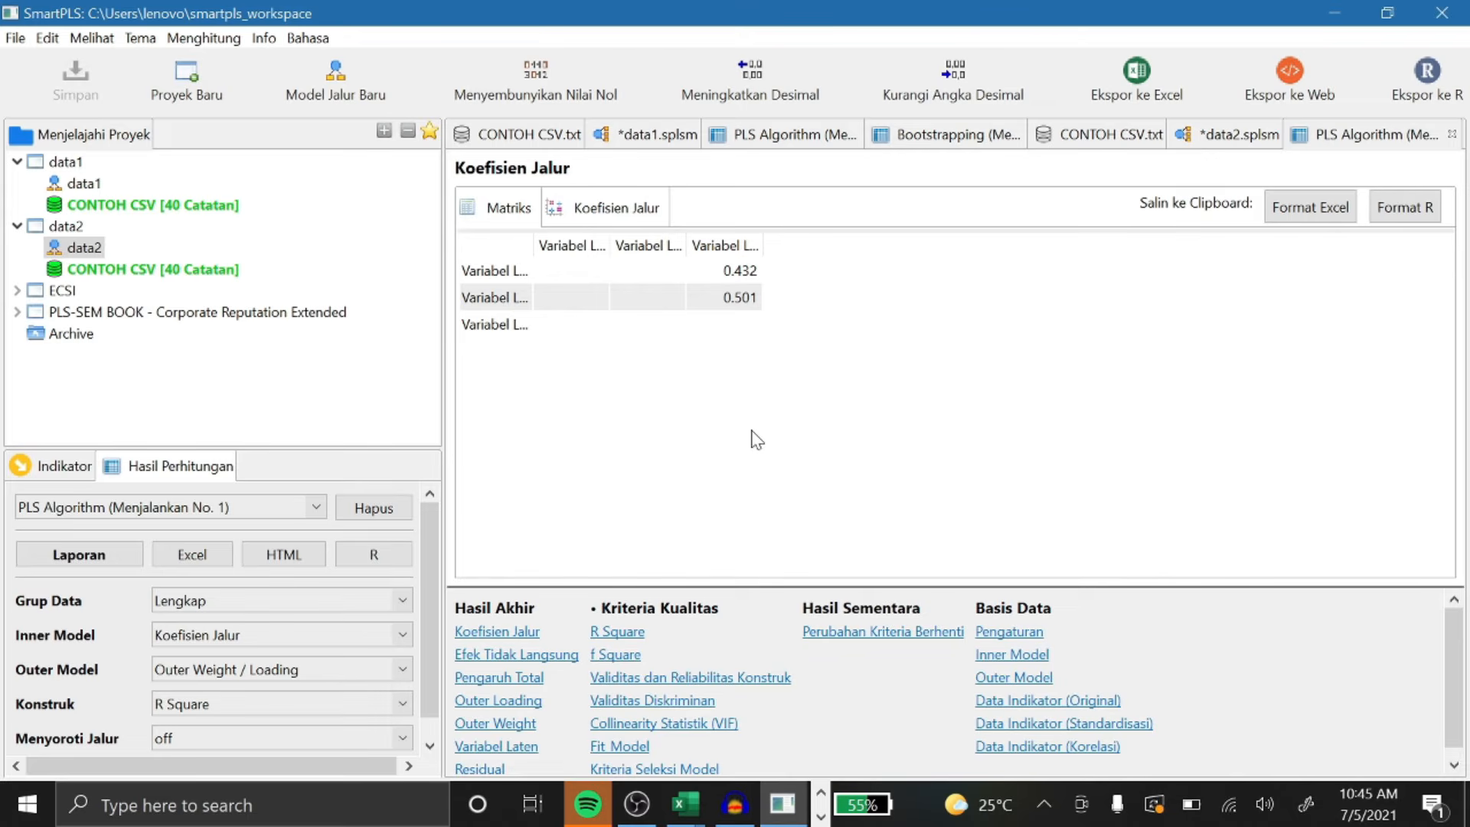
Check the calculated values on the data2 model and compare its path coefficients with those in the data1 PLS report.
left_click(1242, 138)
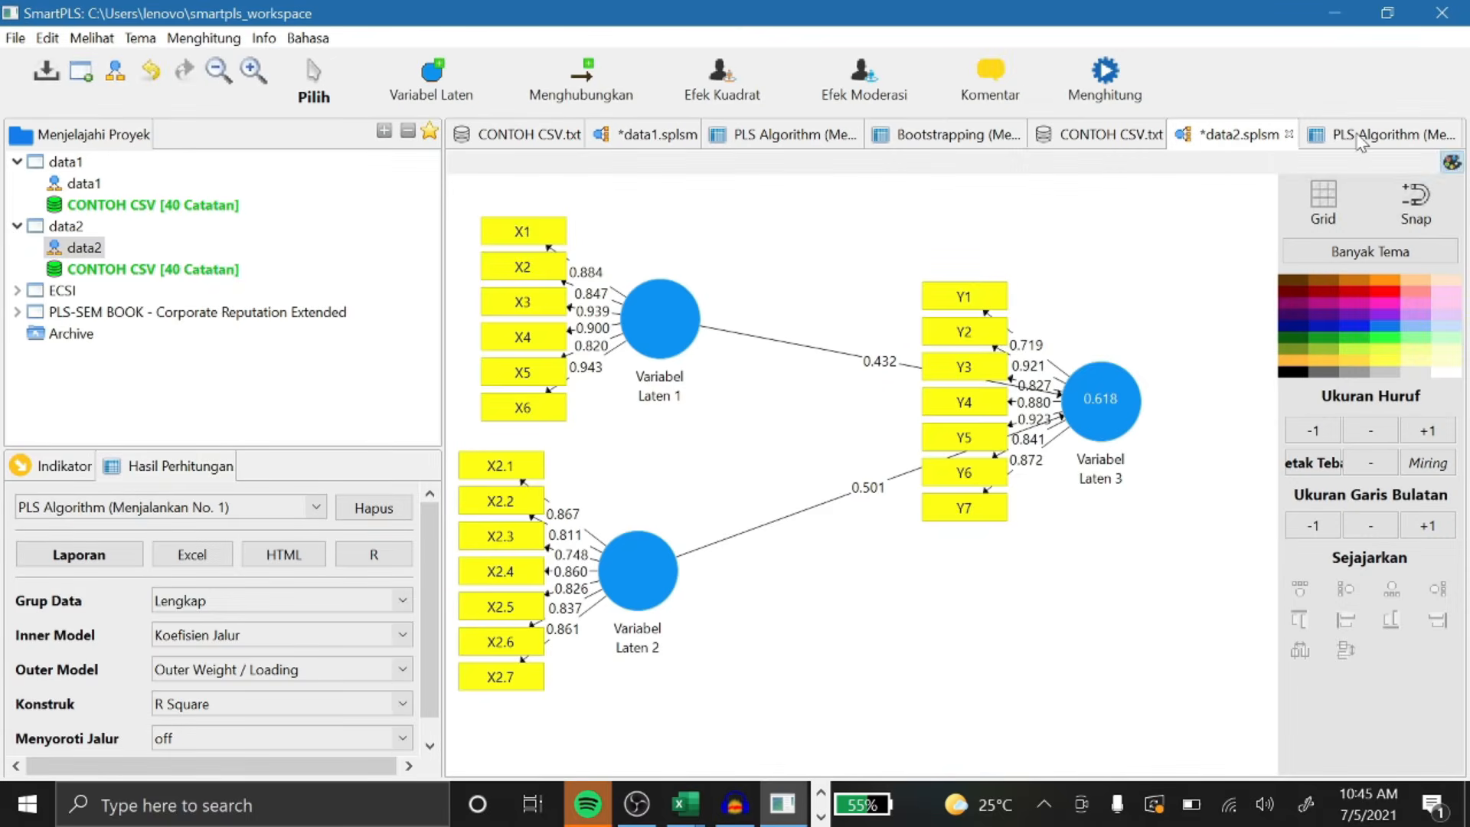
left_click(1361, 140)
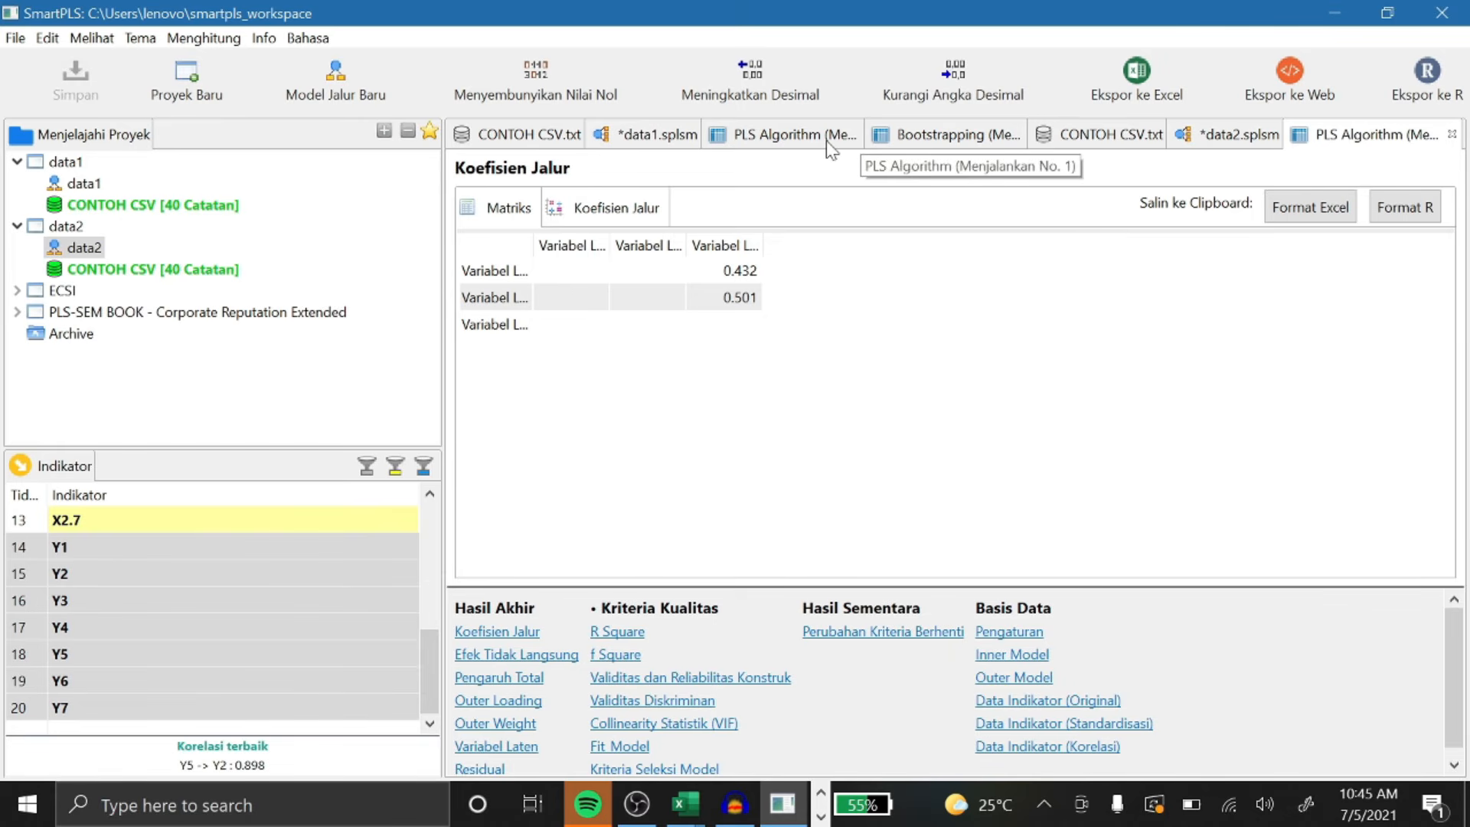
left_click(758, 141)
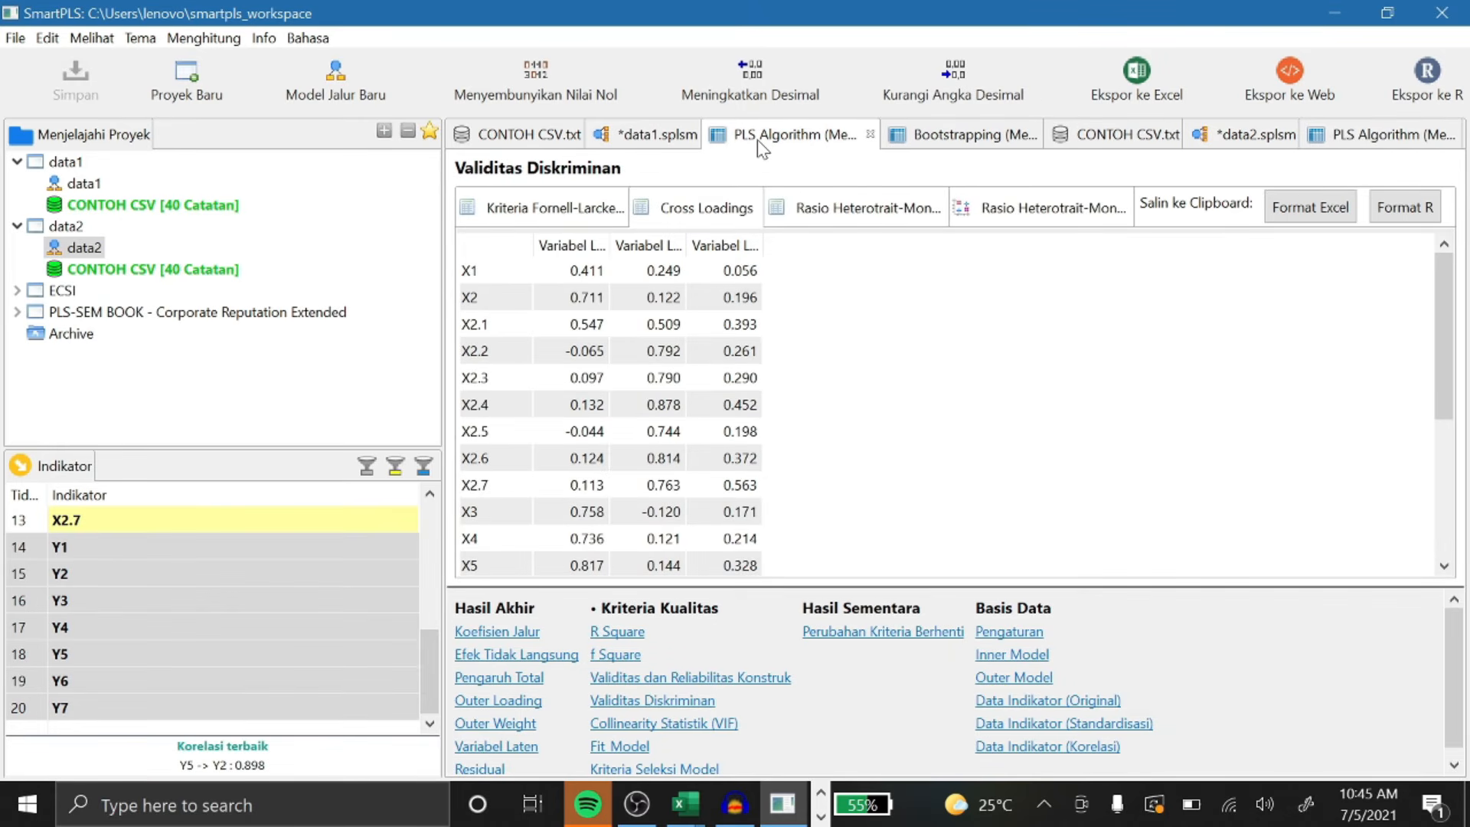
left_click(502, 632)
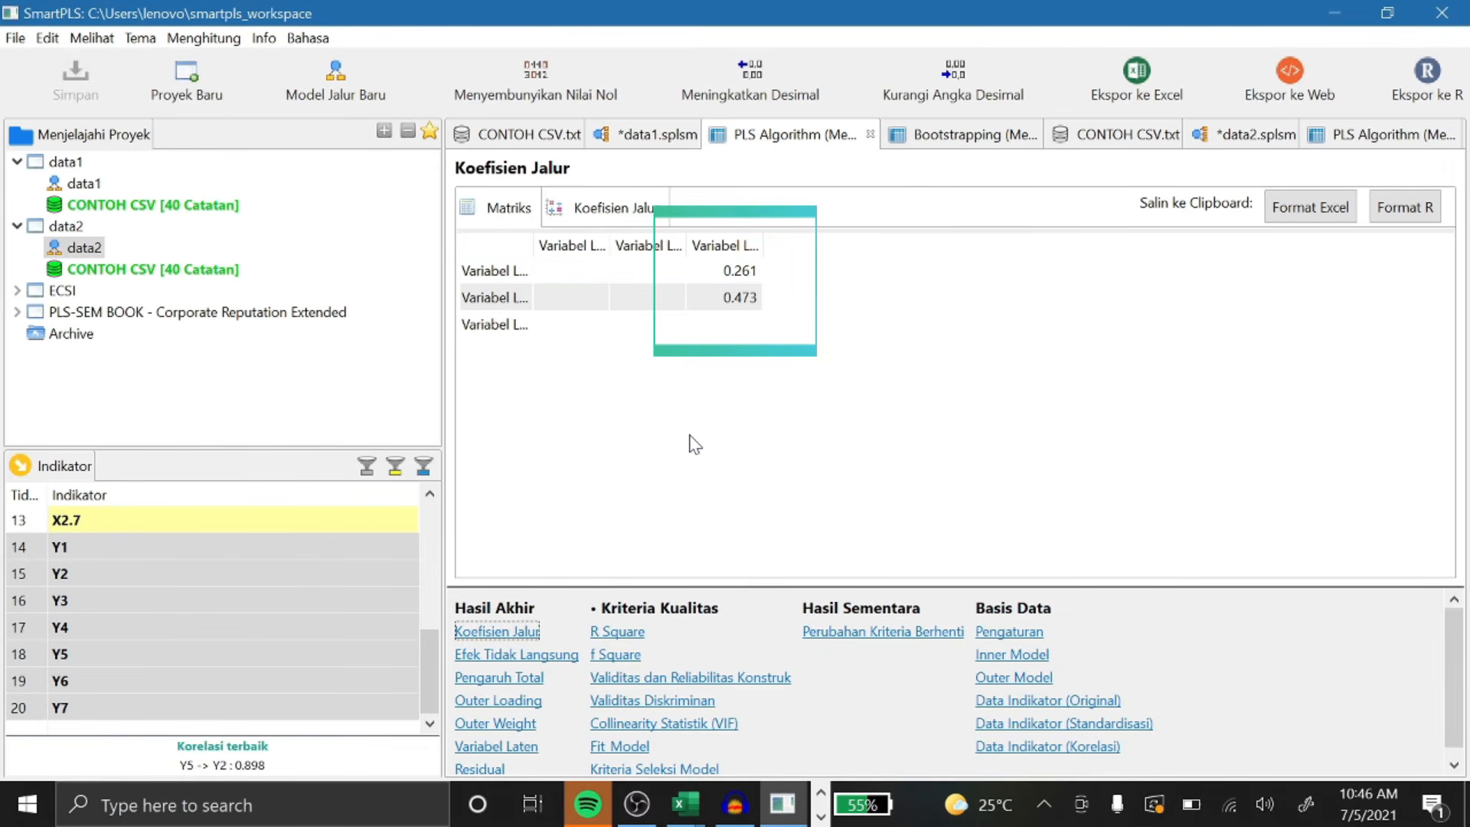
left_click(1402, 143)
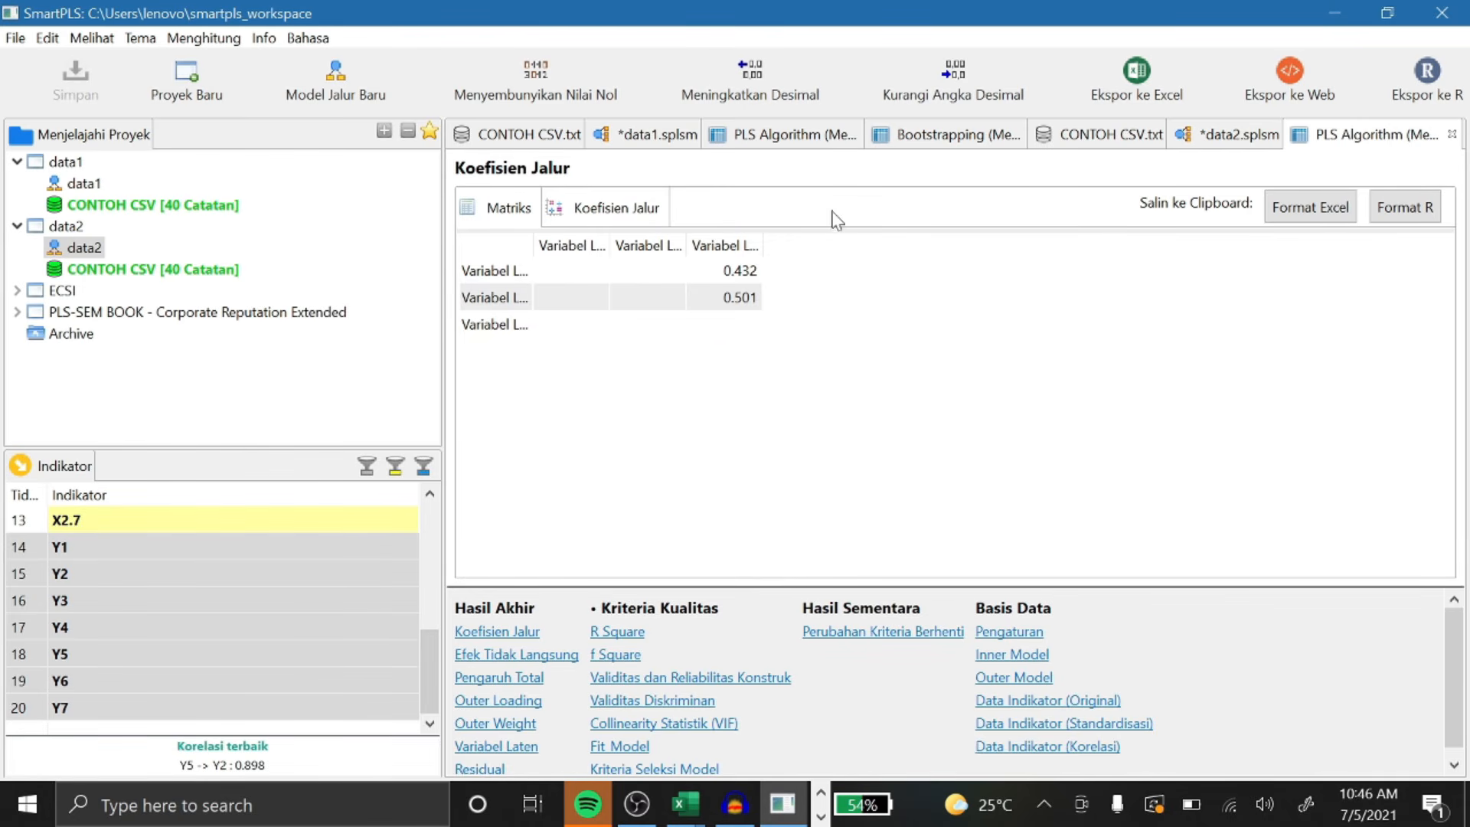
Examine the full outer loading matrix in the data2 PLS Algorithm report.
left_click(509, 701)
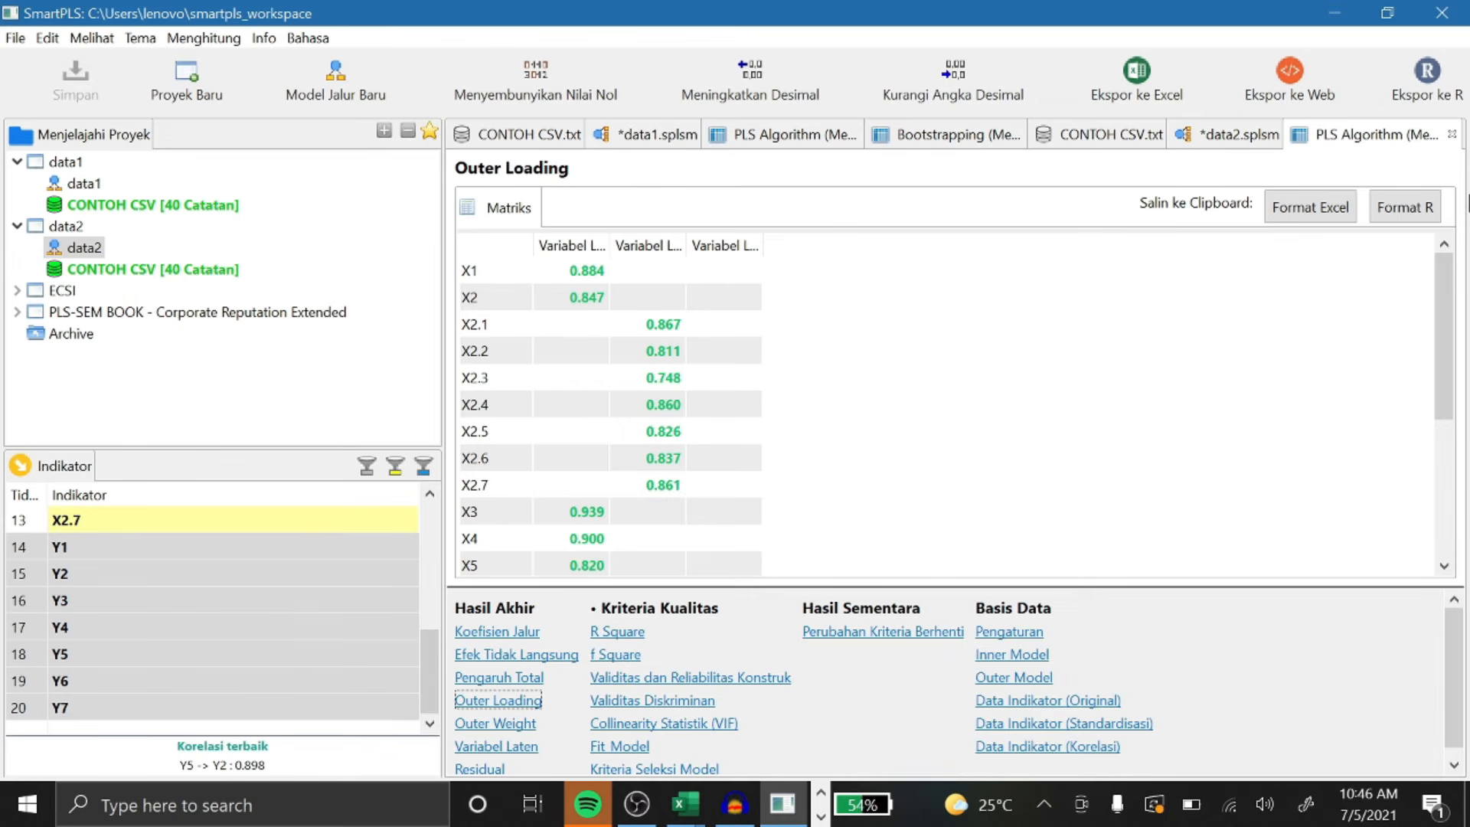
left_click_drag(1450, 306, 1467, 382)
left_click_drag(1468, 435, 1463, 213)
Examine the path coefficients and P values in the data1 bootstrapping report, and return to the data2 PLS report.
left_click(972, 143)
left_click(506, 632)
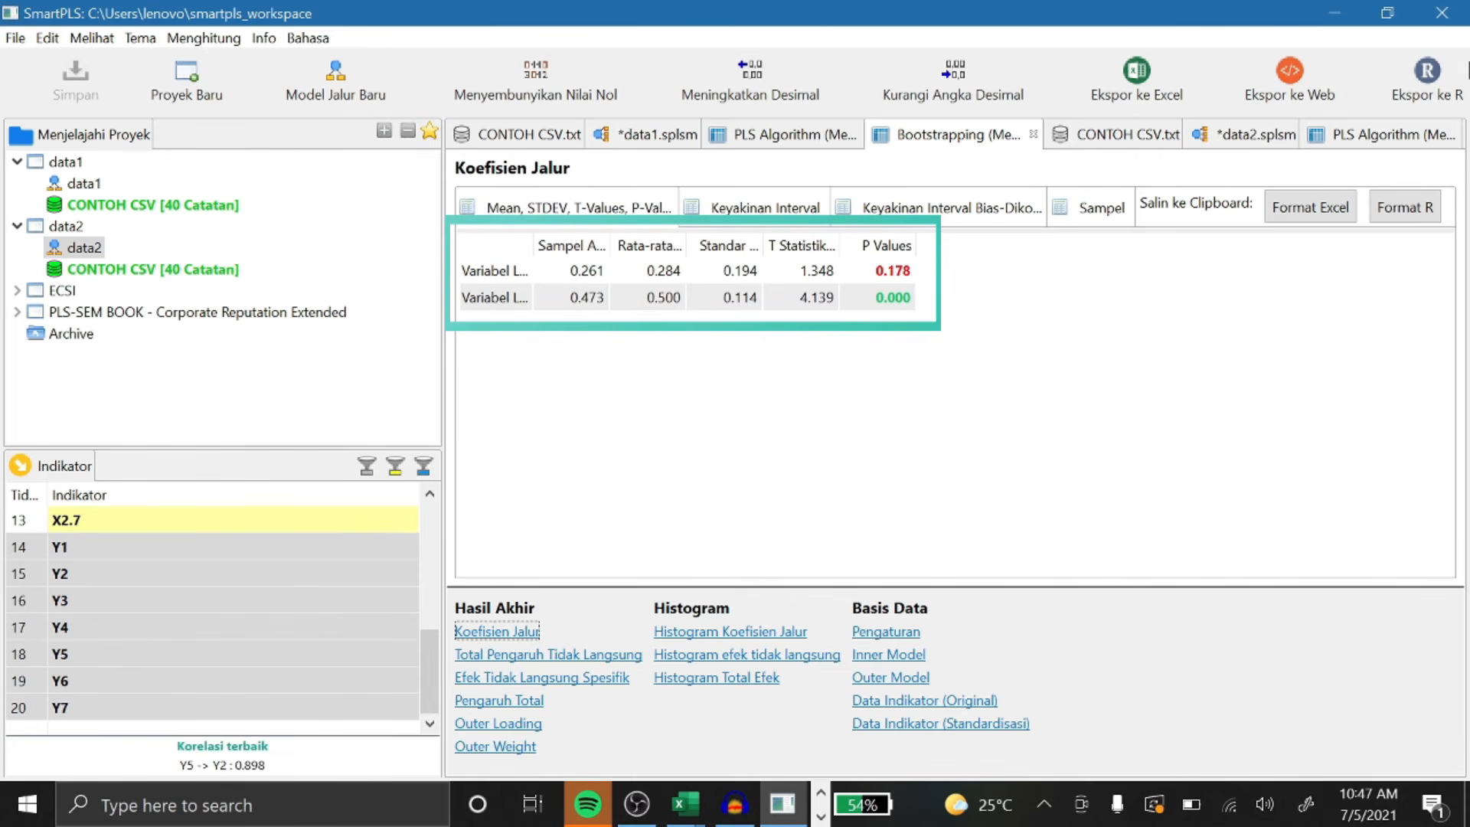
left_click(1377, 134)
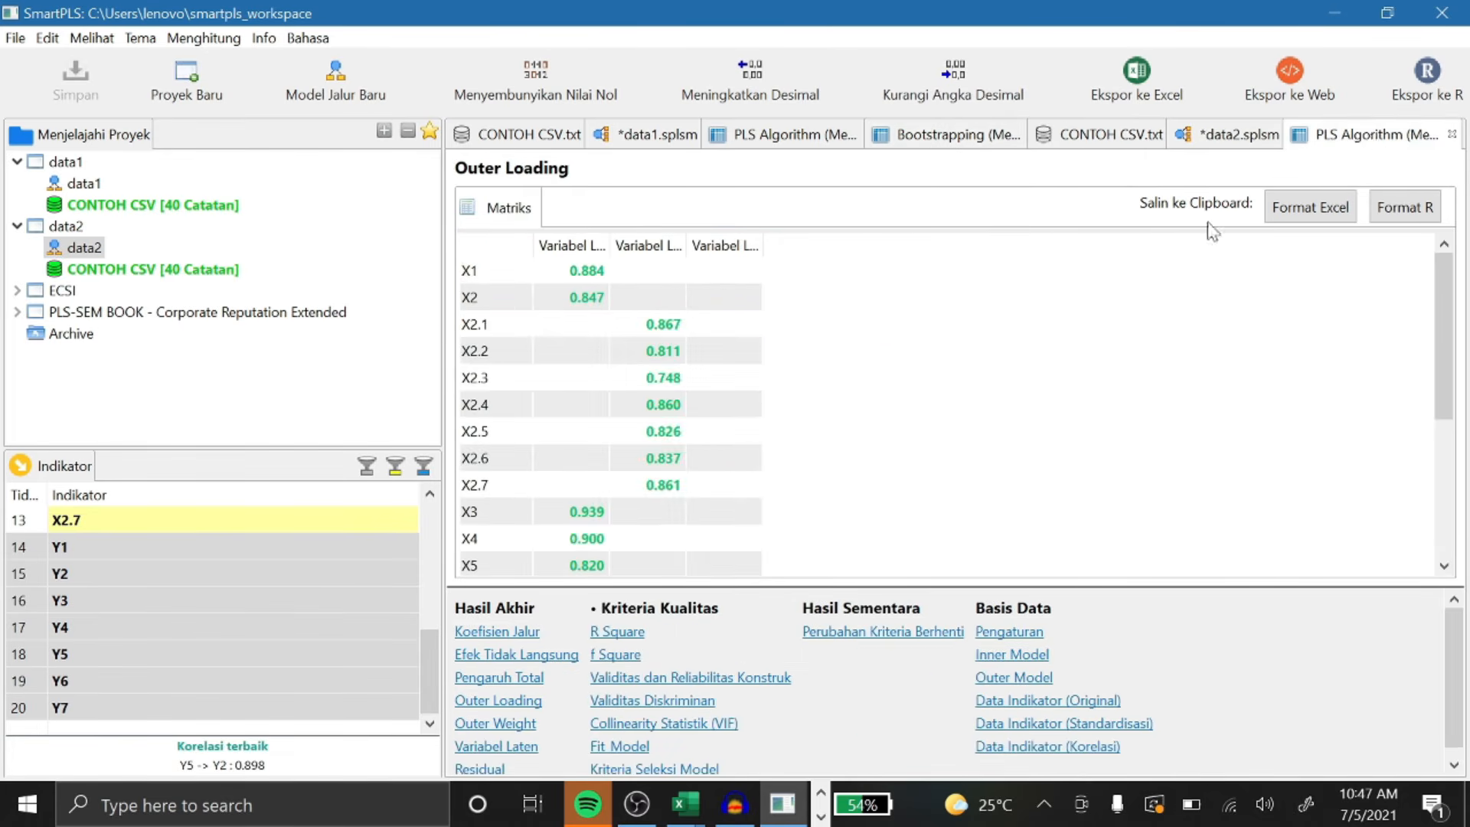
Run basic bootstrapping on the data2 model with 500 subsamples, BCa confidence intervals, a two-tailed test and 0.05 significance.
left_click(1244, 137)
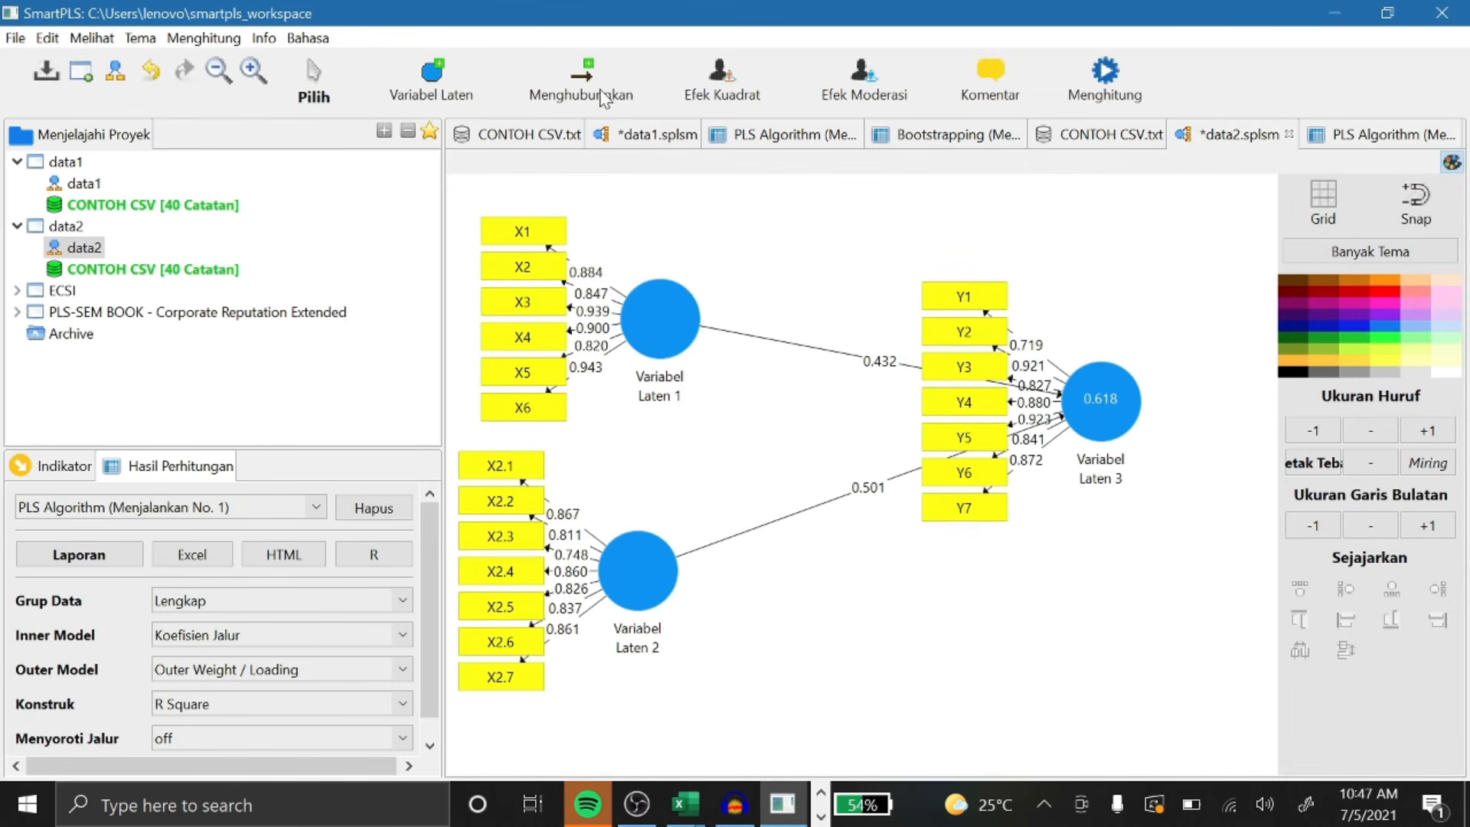
left_click(204, 37)
left_click(240, 85)
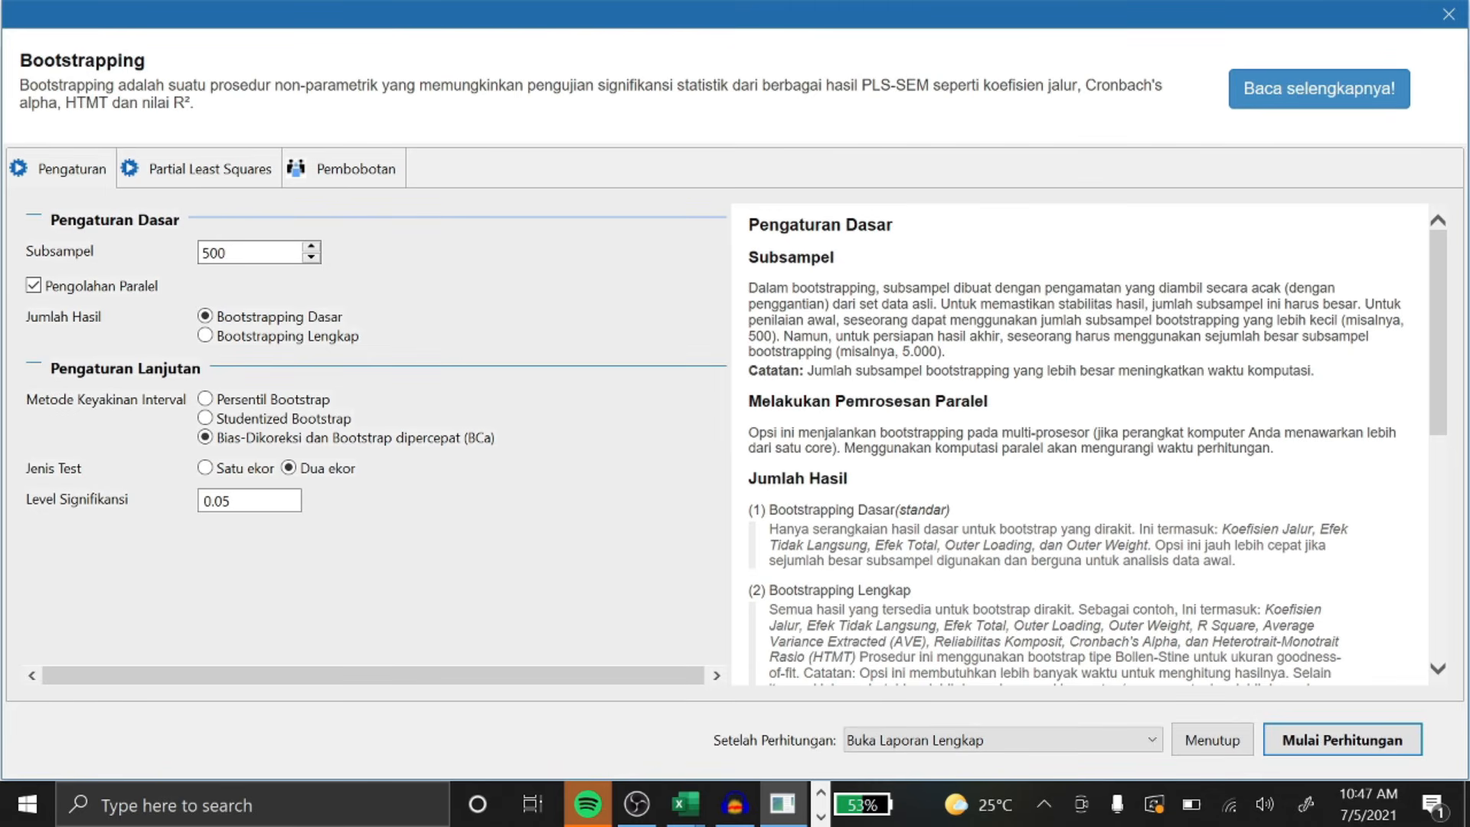
key("Return")
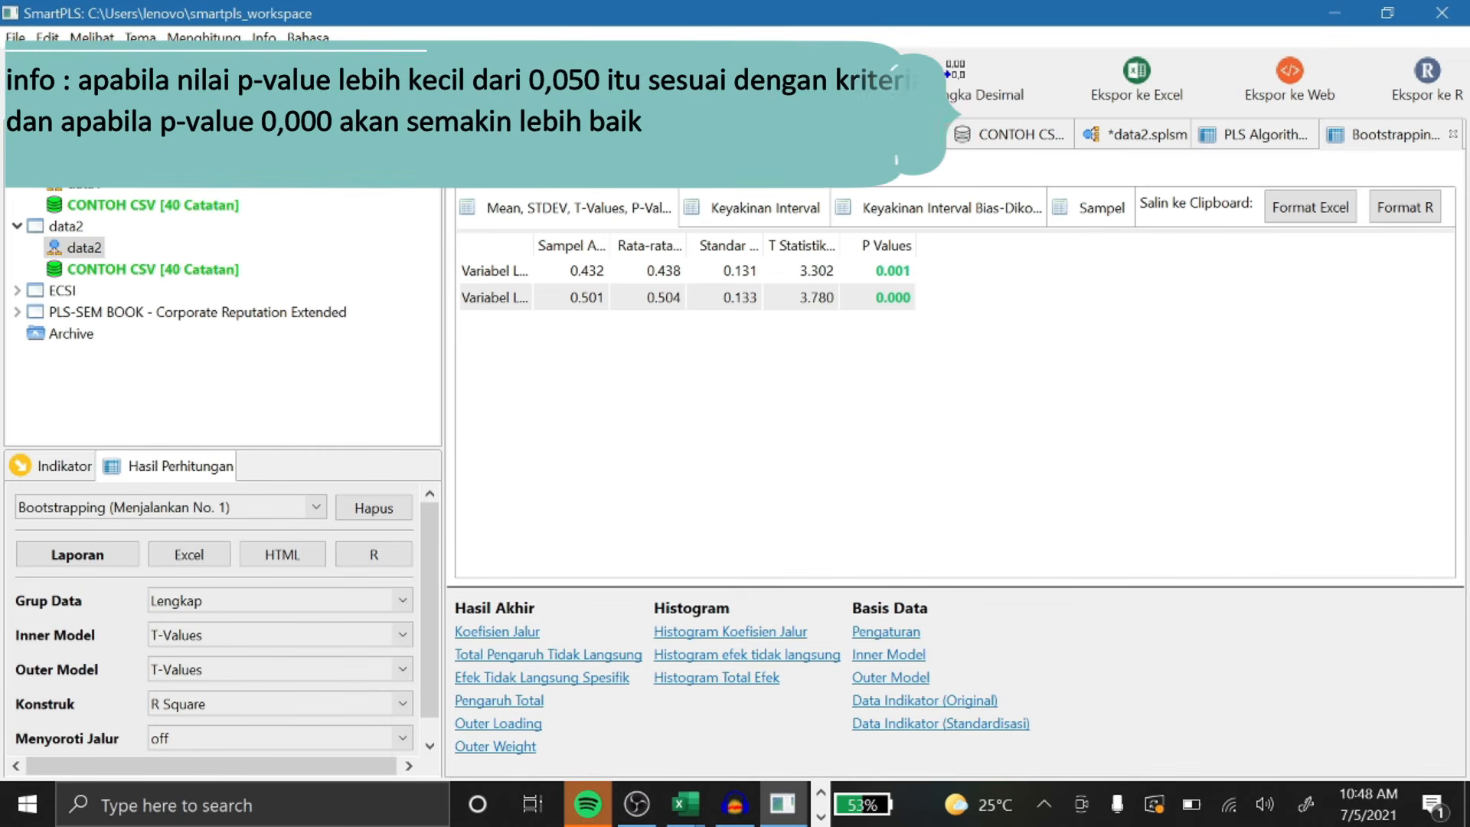
Review the data2 bootstrapping path coefficients with the path names shown in full, plus the indirect effect reports.
left_click(588, 277)
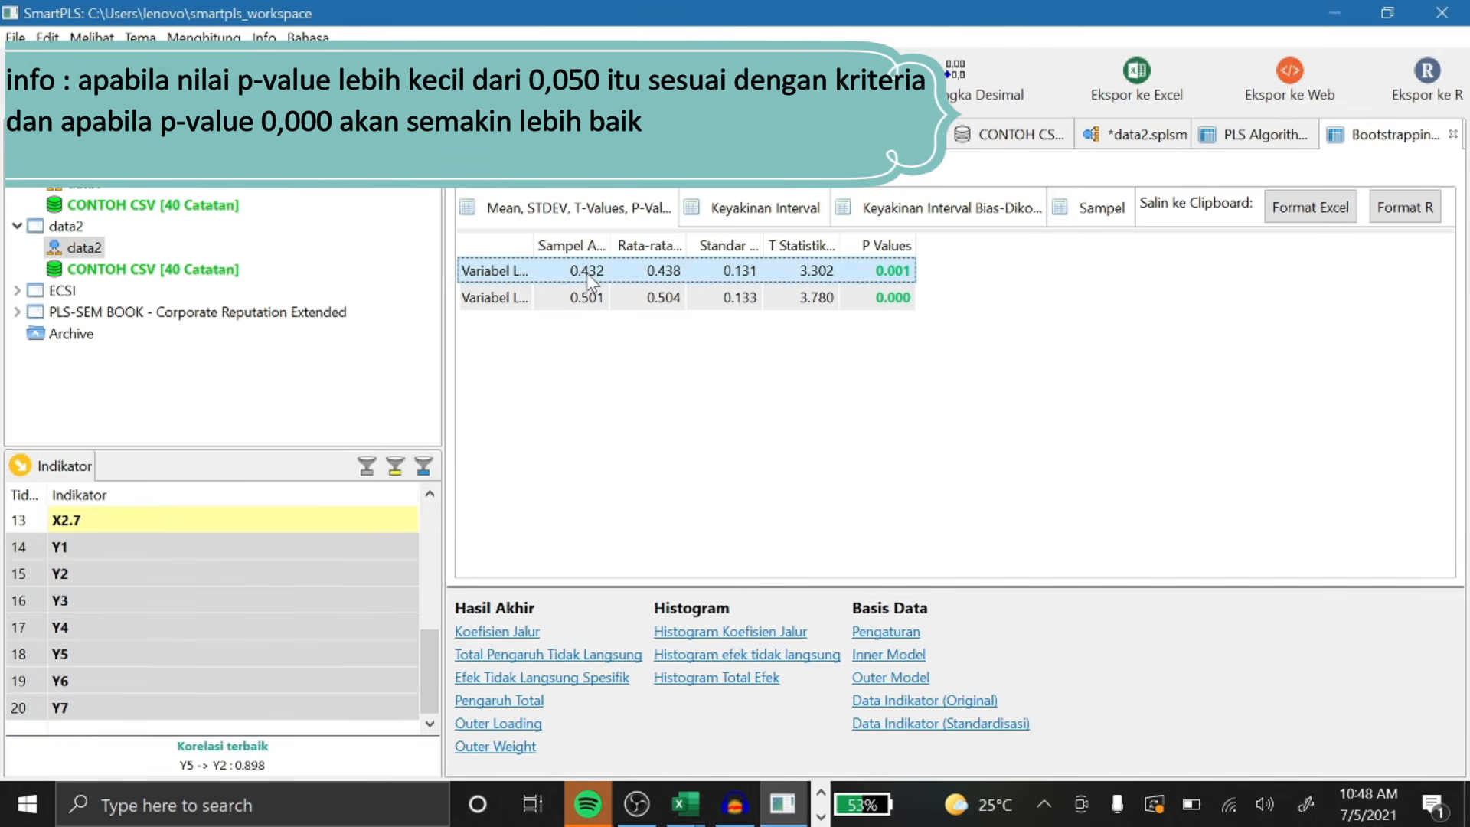
left_click_drag(533, 245, 717, 260)
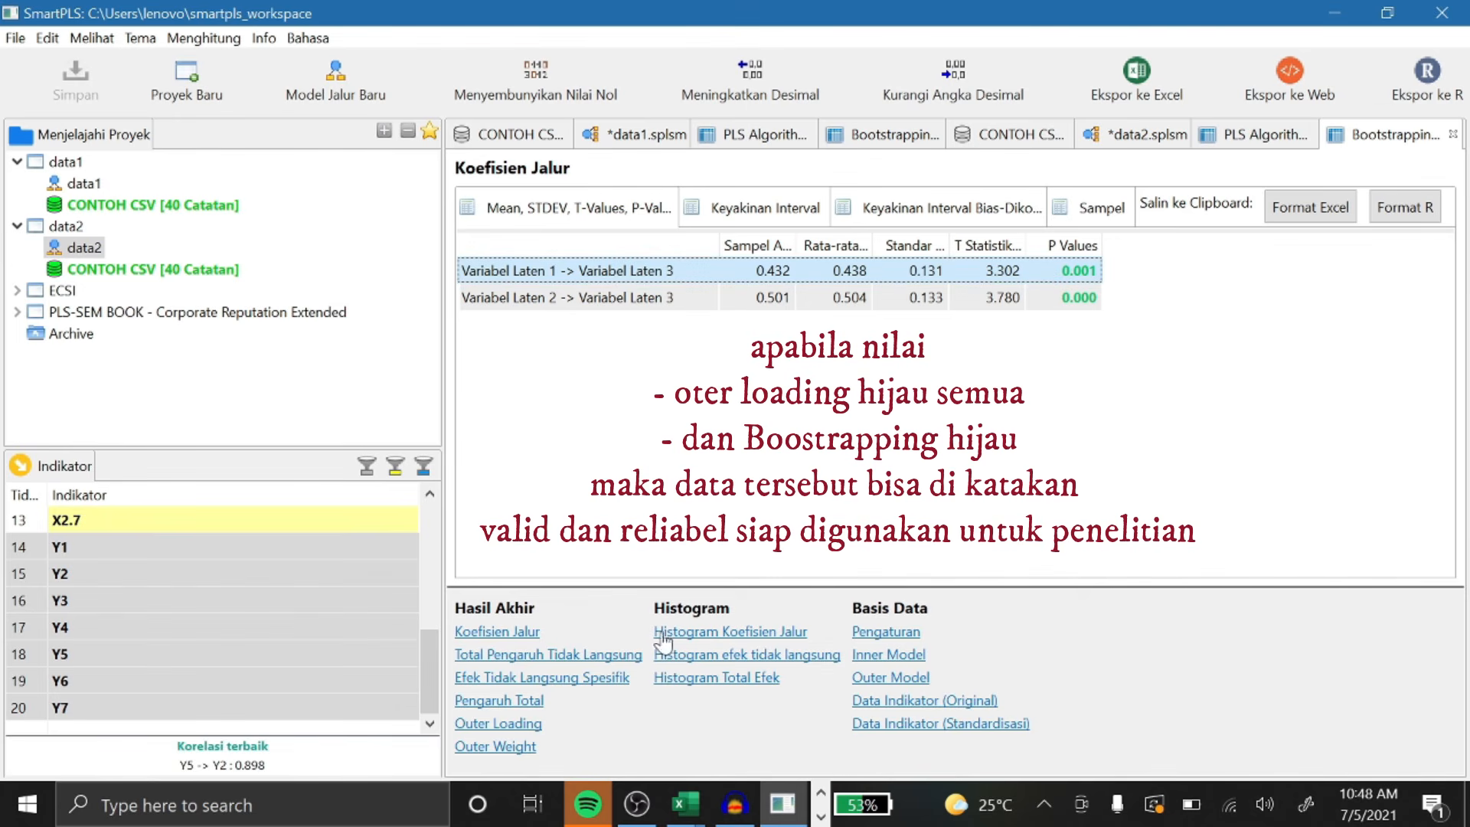
left_click(528, 657)
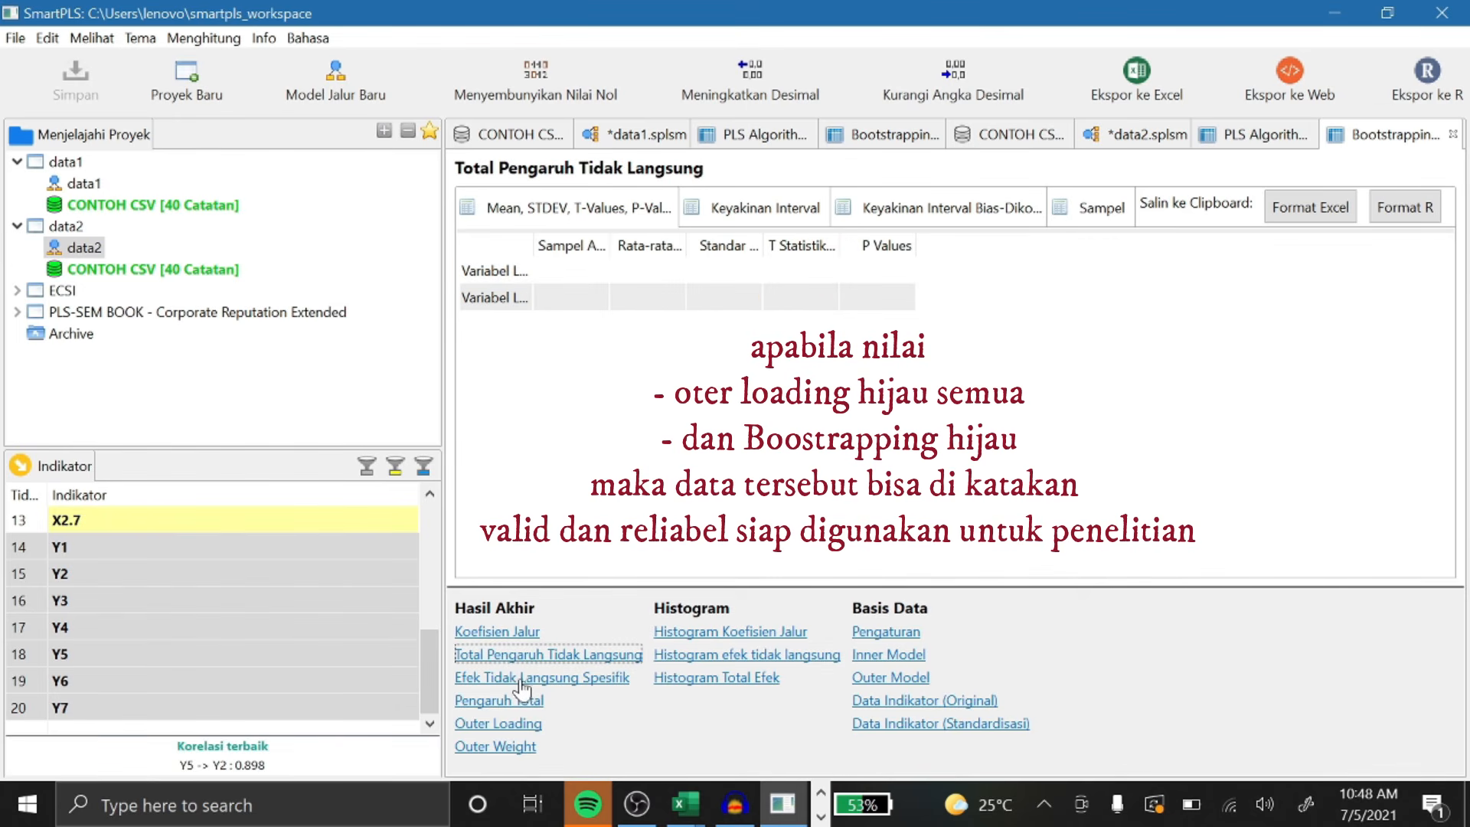
left_click(521, 679)
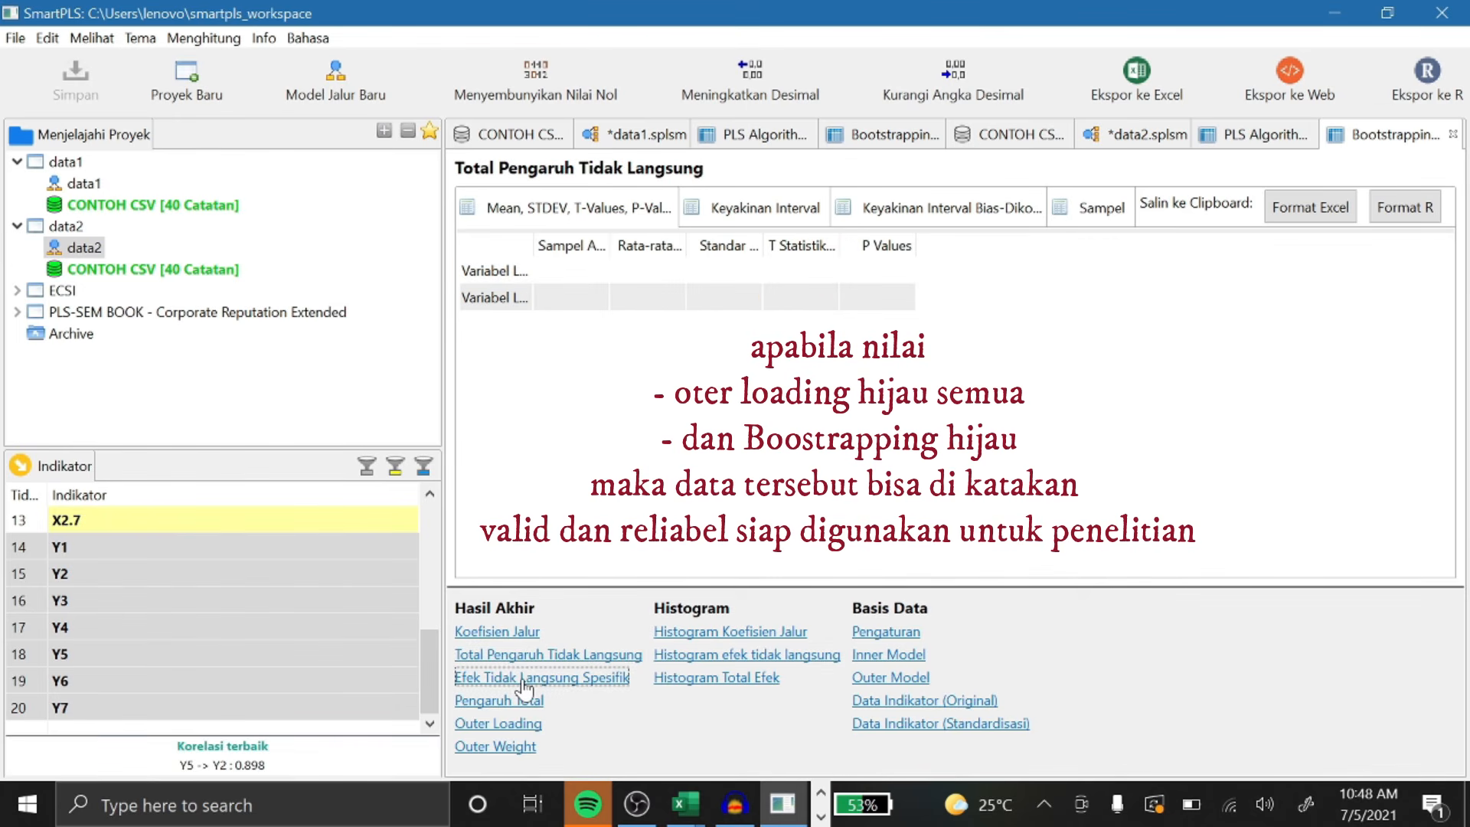
left_click(716, 657)
left_click(502, 635)
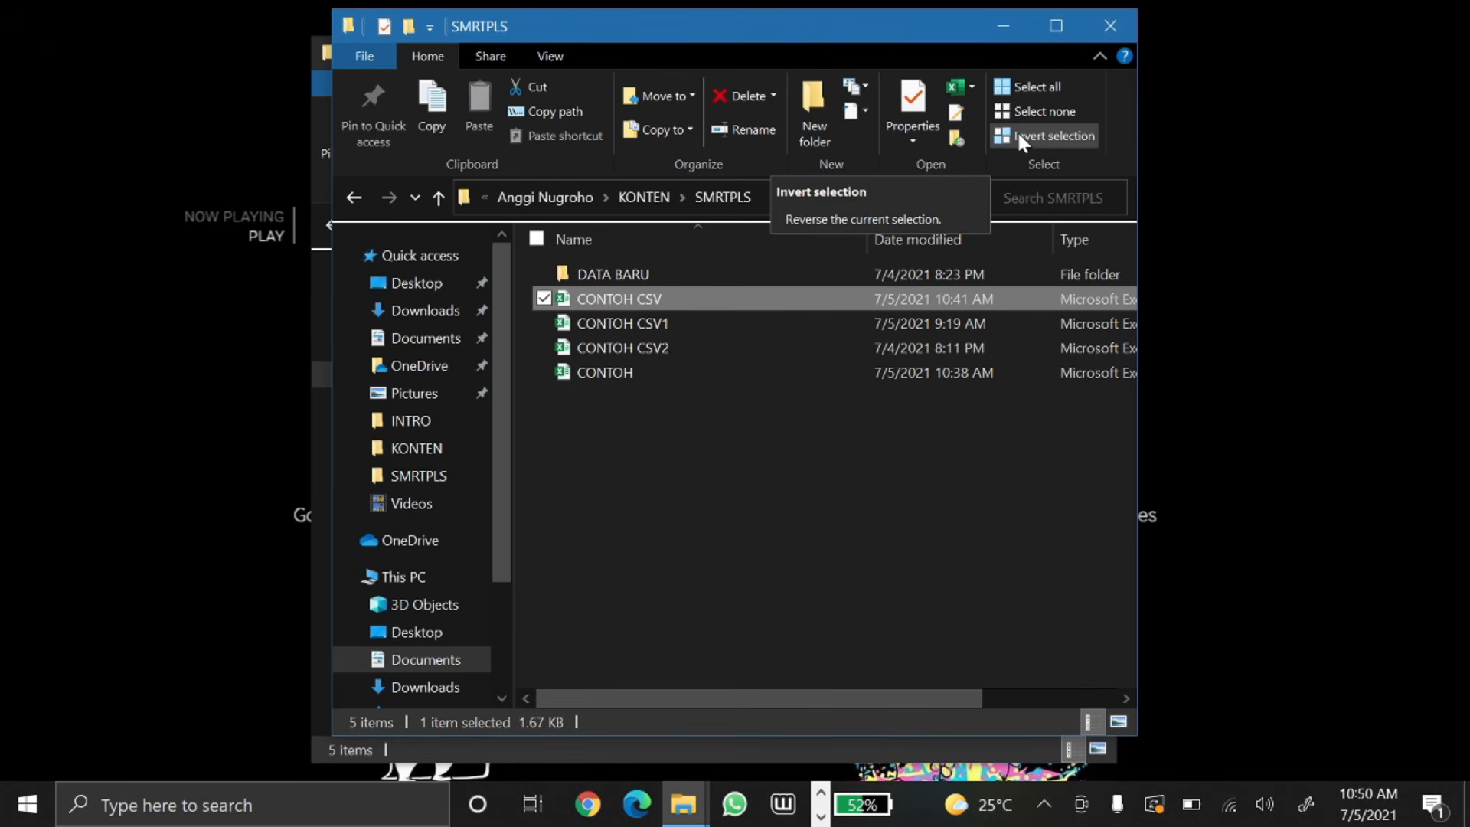
Close the front SMRTPLS folder window, and minimise and reopen the remaining one.
left_click(1102, 35)
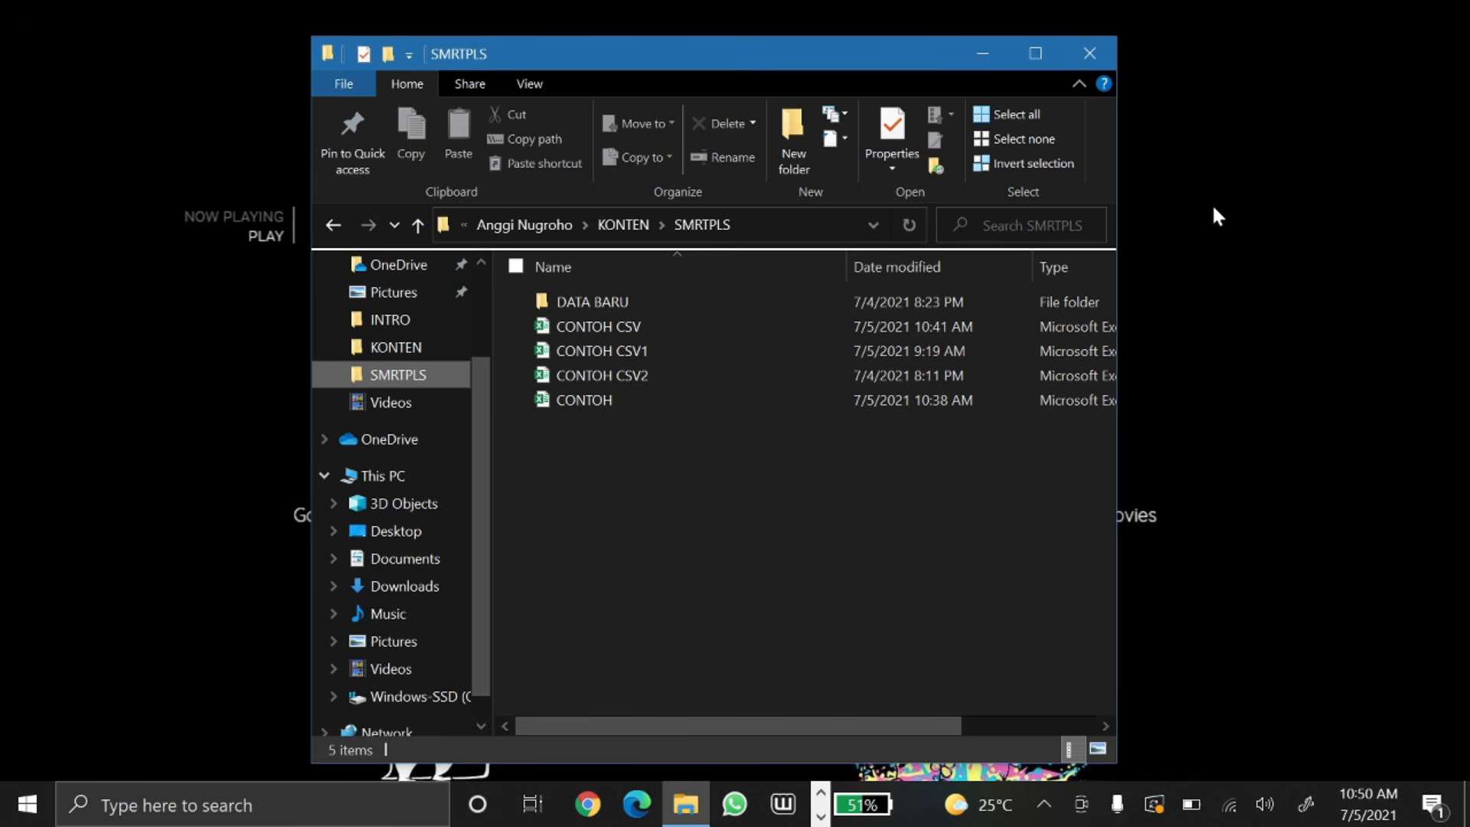
left_click(983, 54)
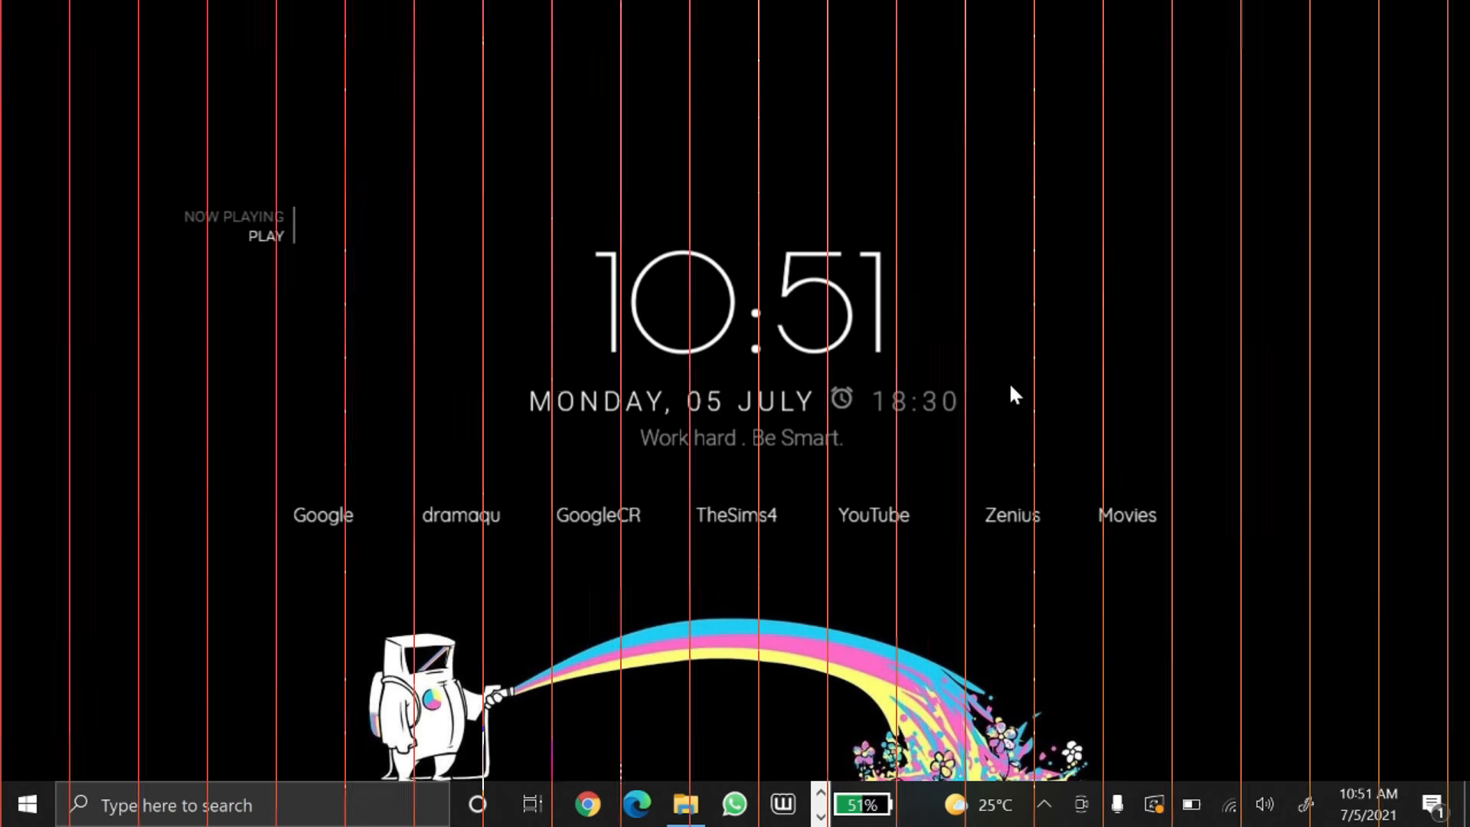
left_click(682, 805)
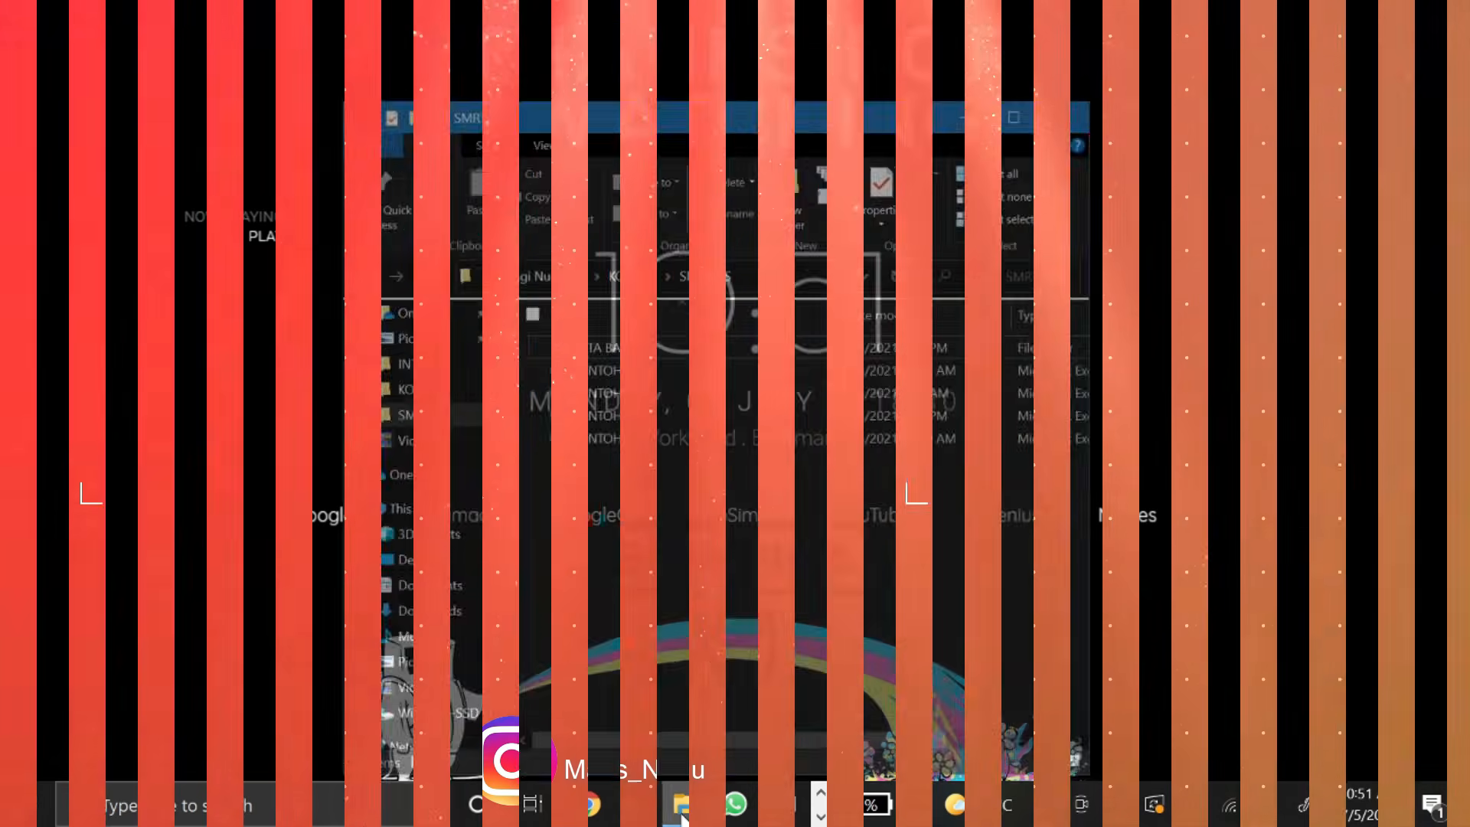